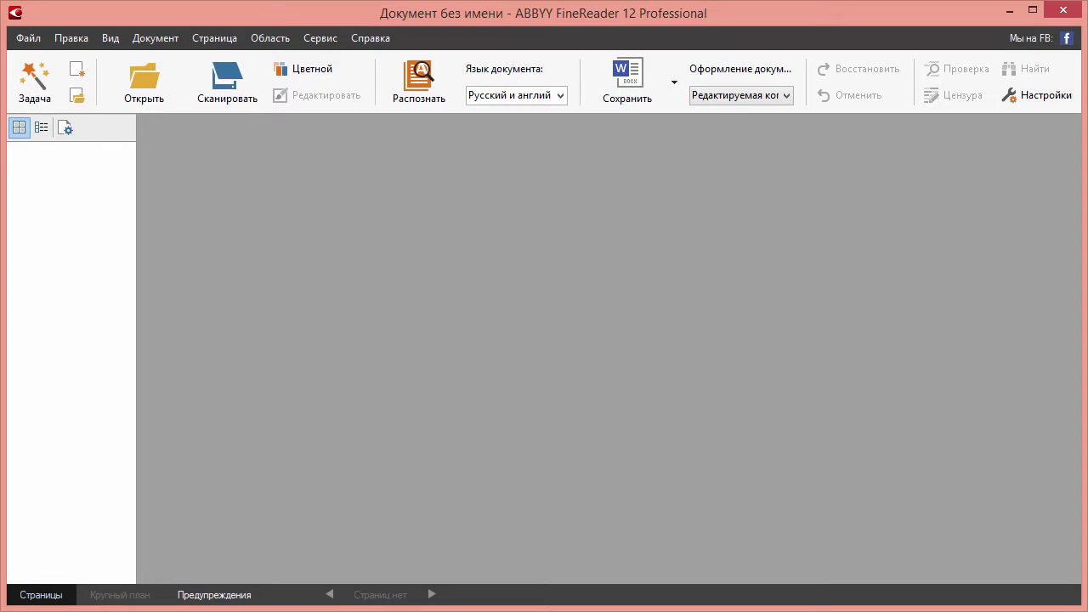
Step: Scan the book spreads with the preset scanner settings, stop scanning after page 9 and close the processing report
click(239, 100)
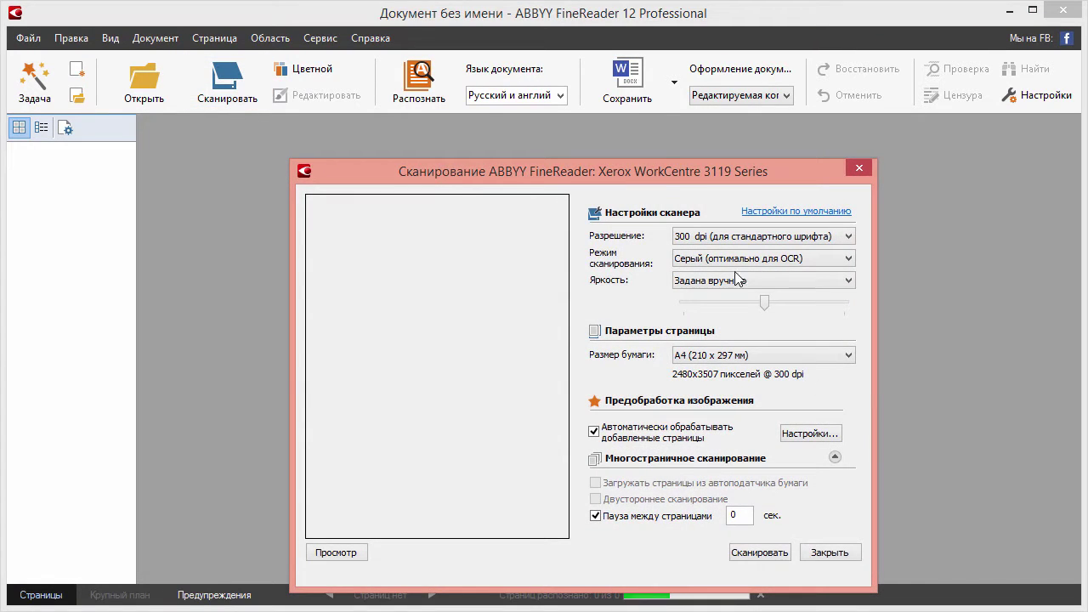
drag(648, 168, 608, 76)
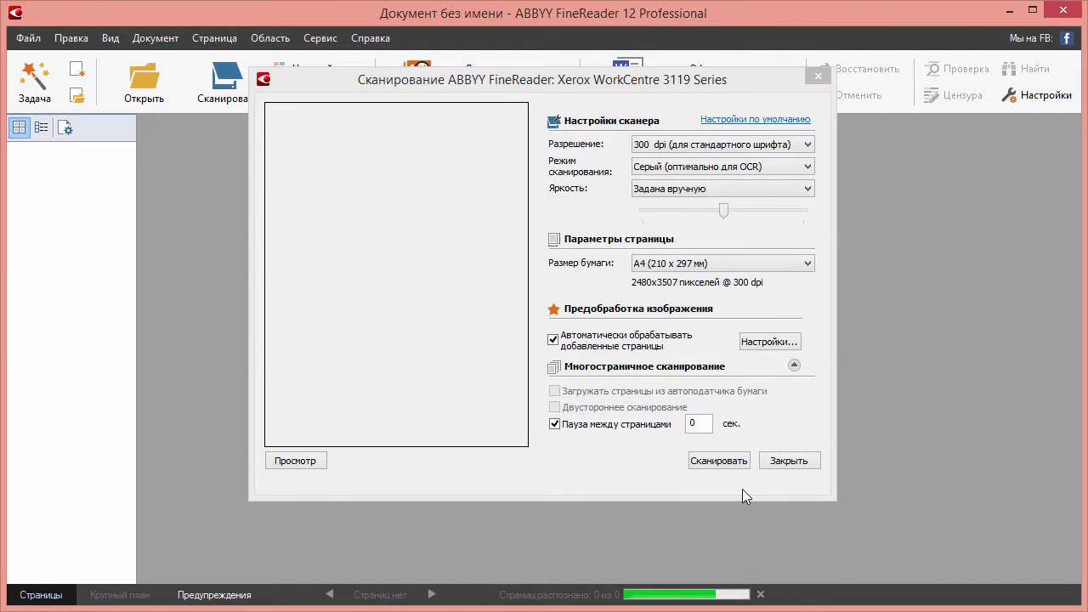
click(726, 461)
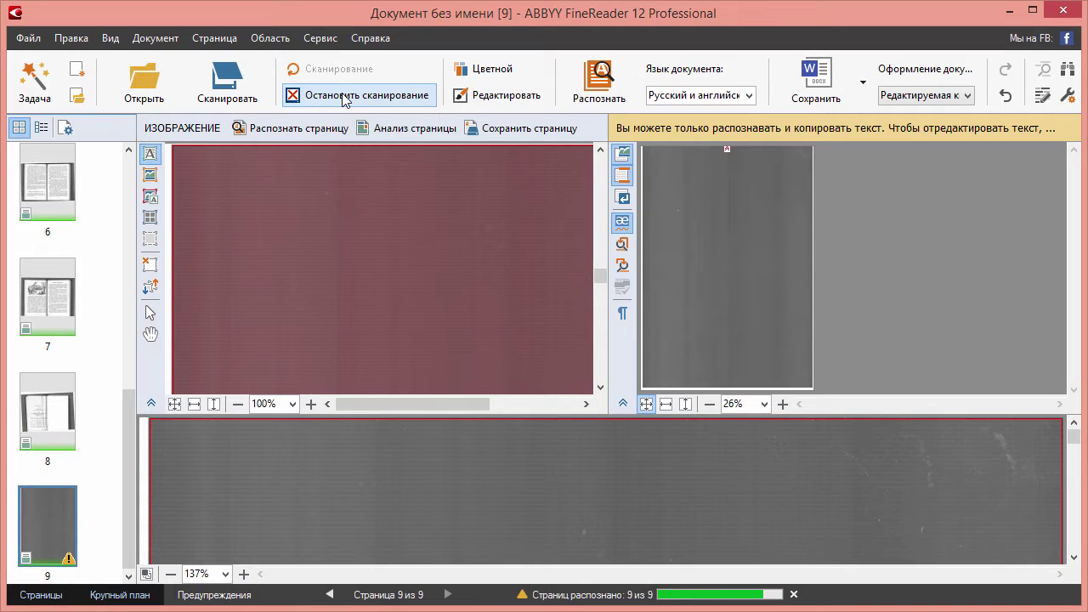
click(325, 94)
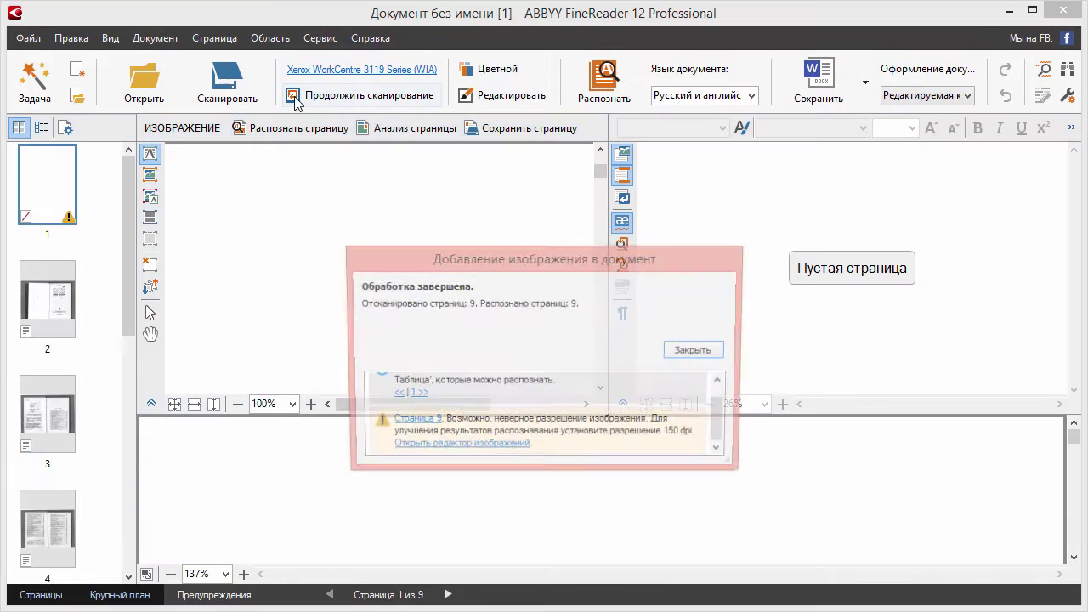
click(697, 350)
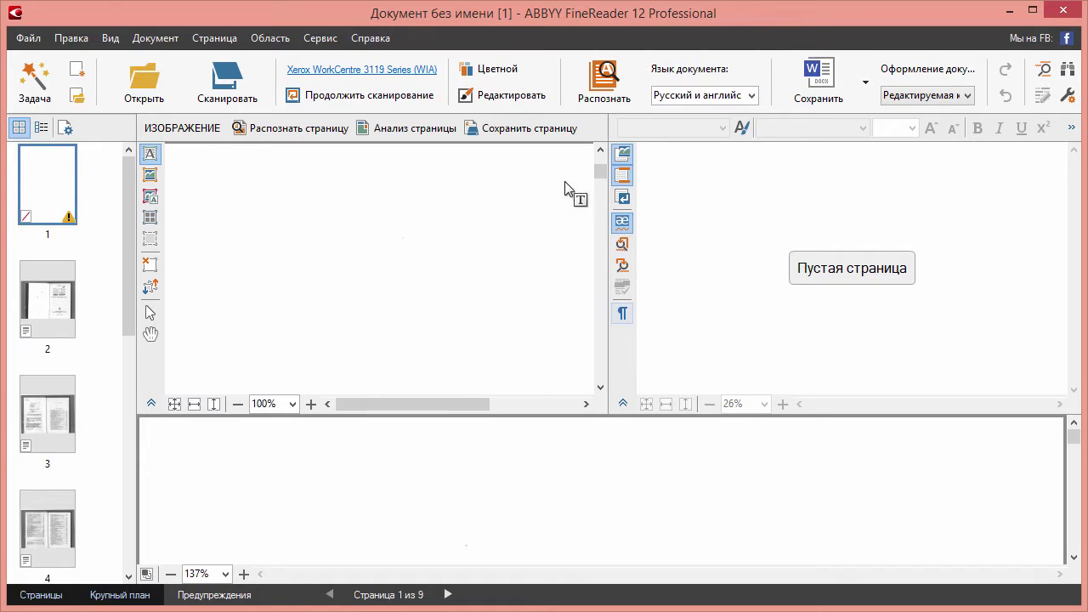
Step: Delete the blank first page from the scanned document
mouse_move(602, 173)
mouse_down()
mouse_move(593, 287)
mouse_move(601, 175)
mouse_up()
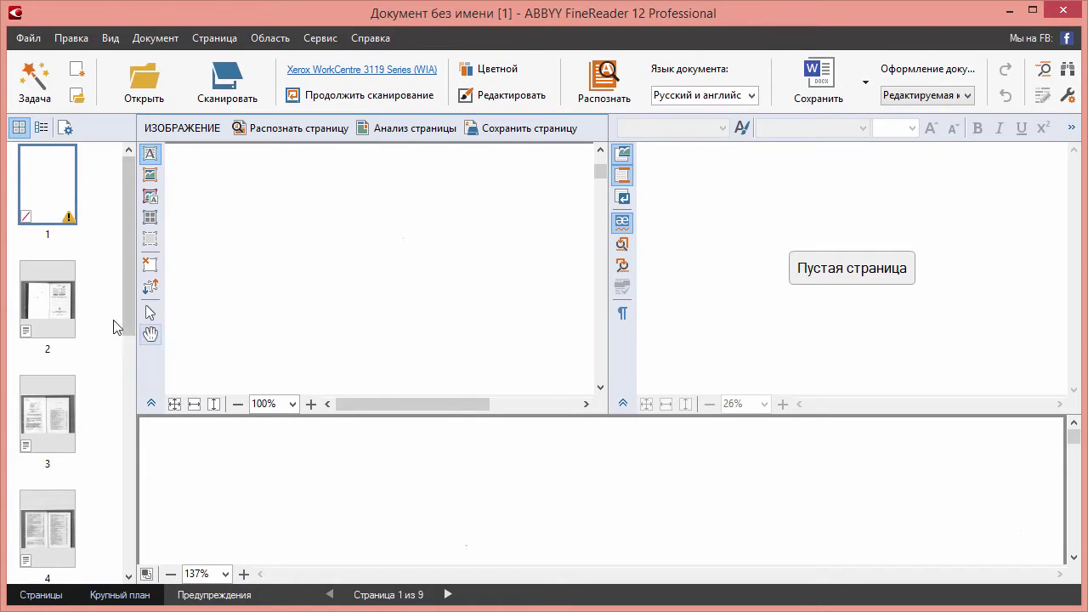
click(47, 302)
click(45, 183)
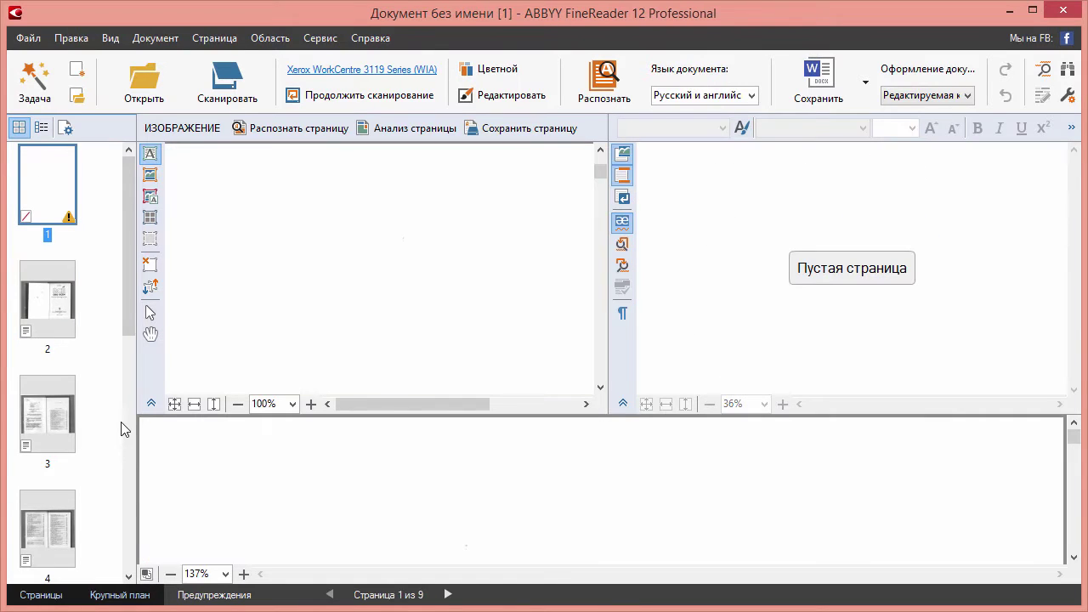
drag(128, 249, 133, 222)
key(Delete)
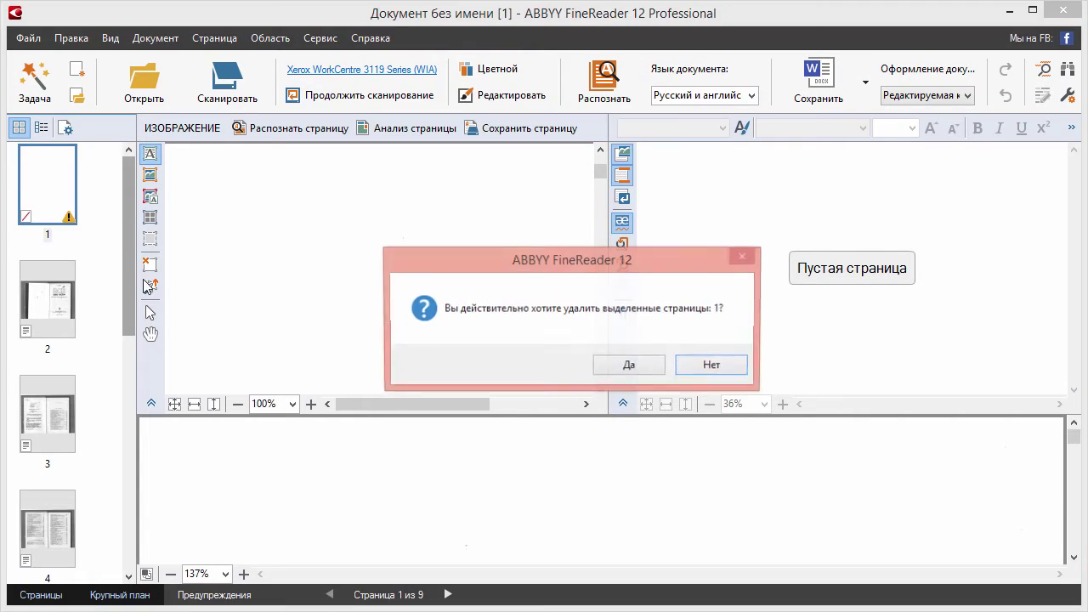
click(636, 367)
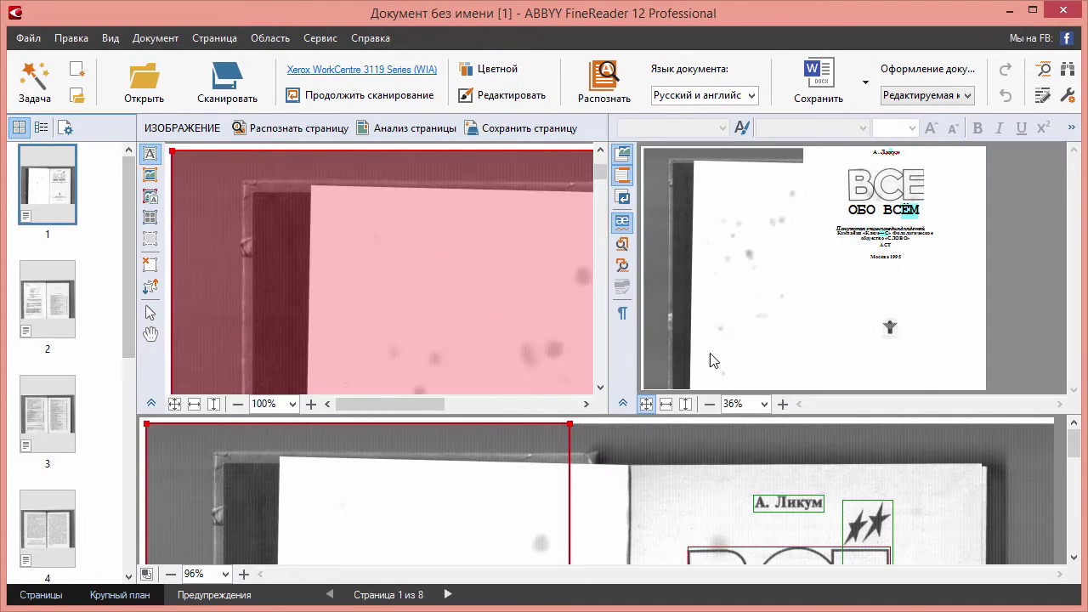
Step: Examine the title page scan and its recognition areas, and enlarge the recognized text view to 100%
scroll(535, 265, down, 5)
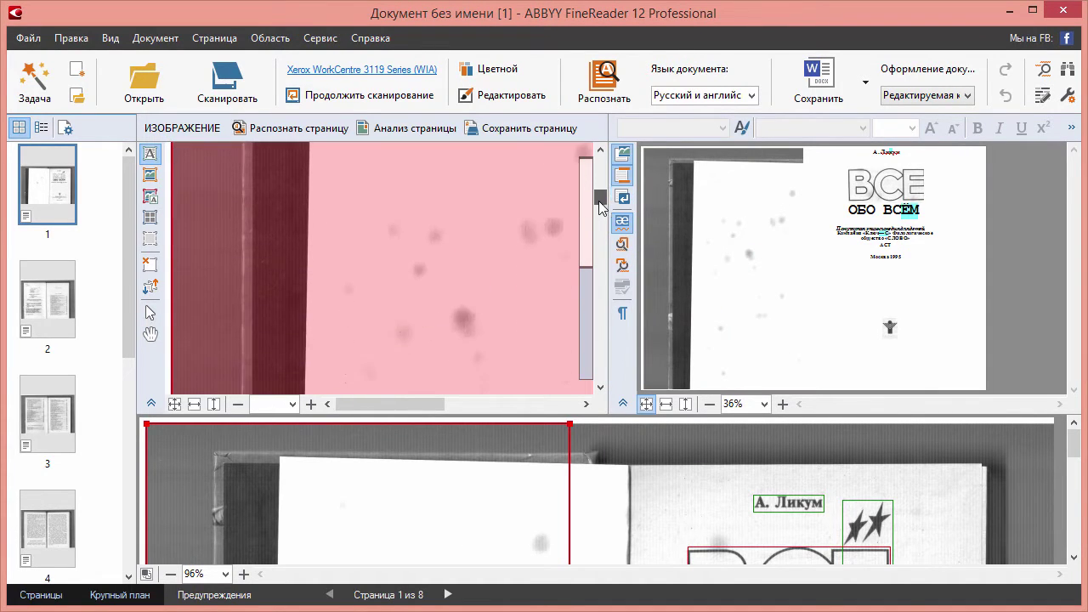
drag(429, 400, 557, 403)
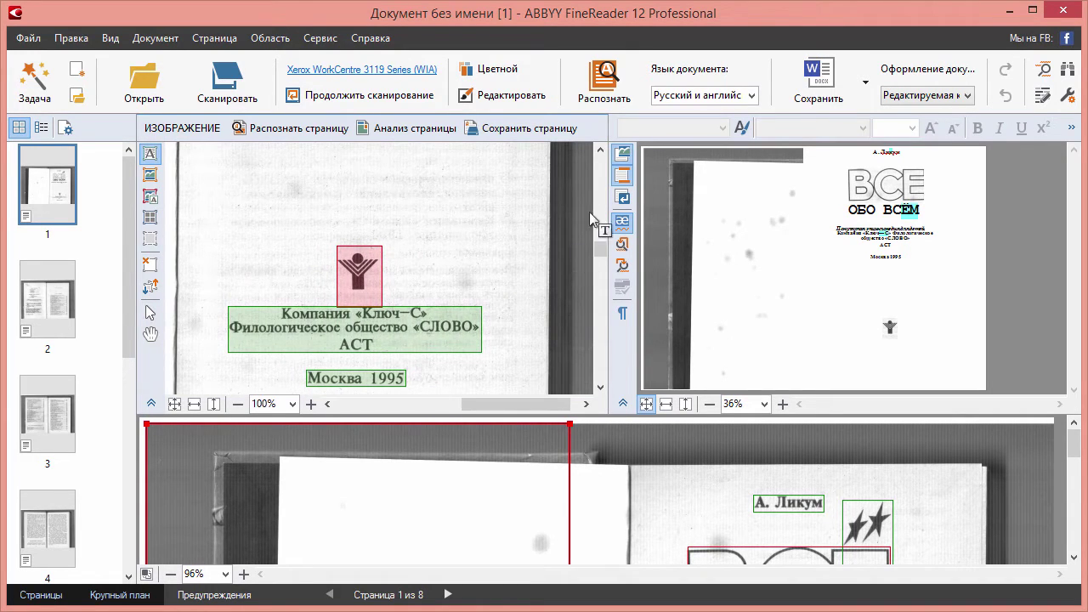
drag(600, 255, 588, 210)
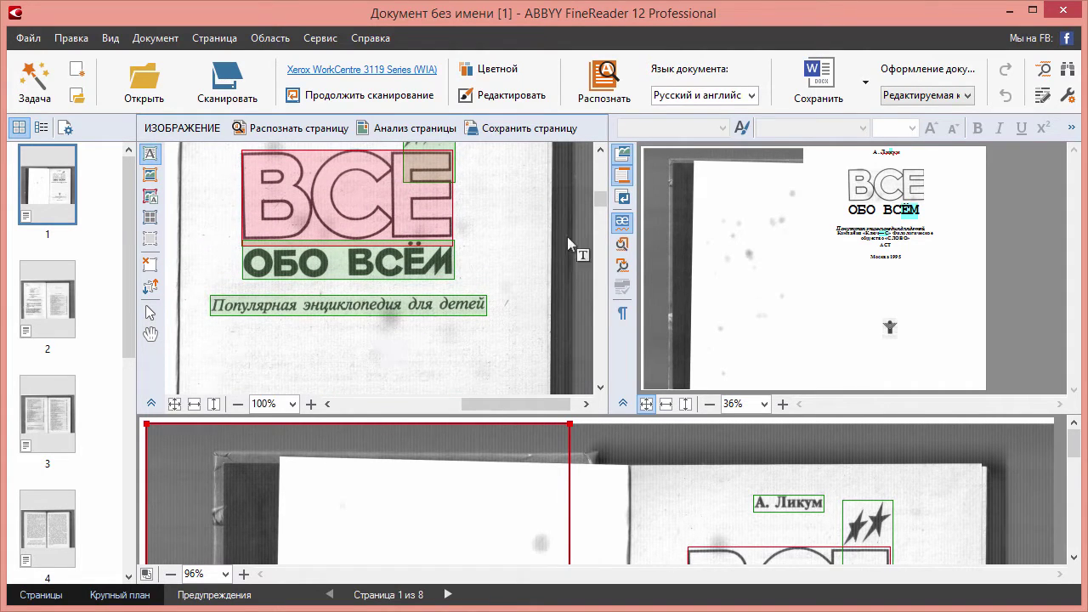
scroll(598, 198, down, 2)
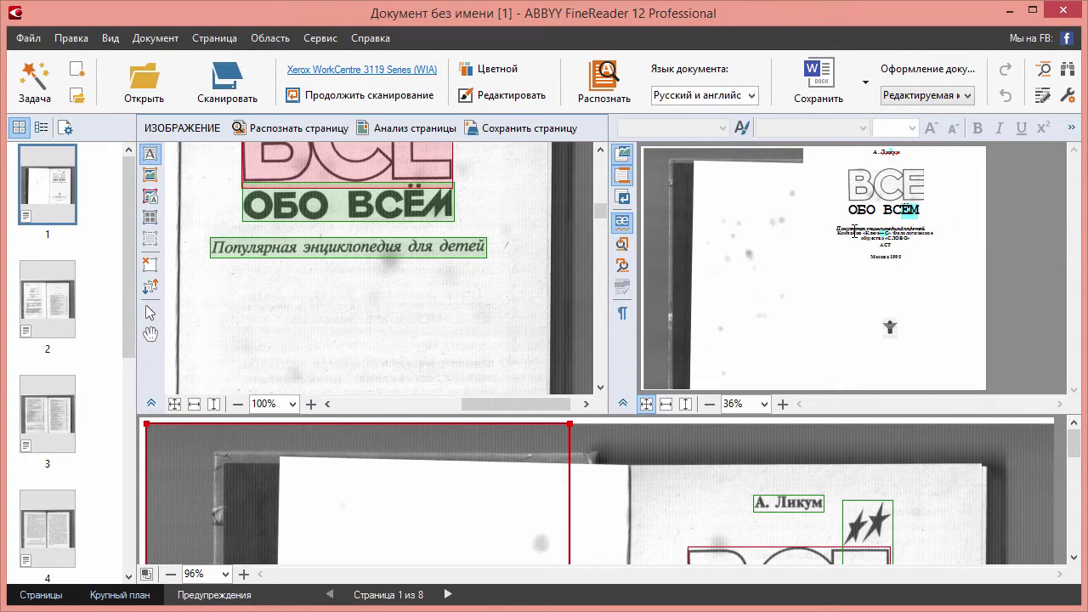
click(783, 405)
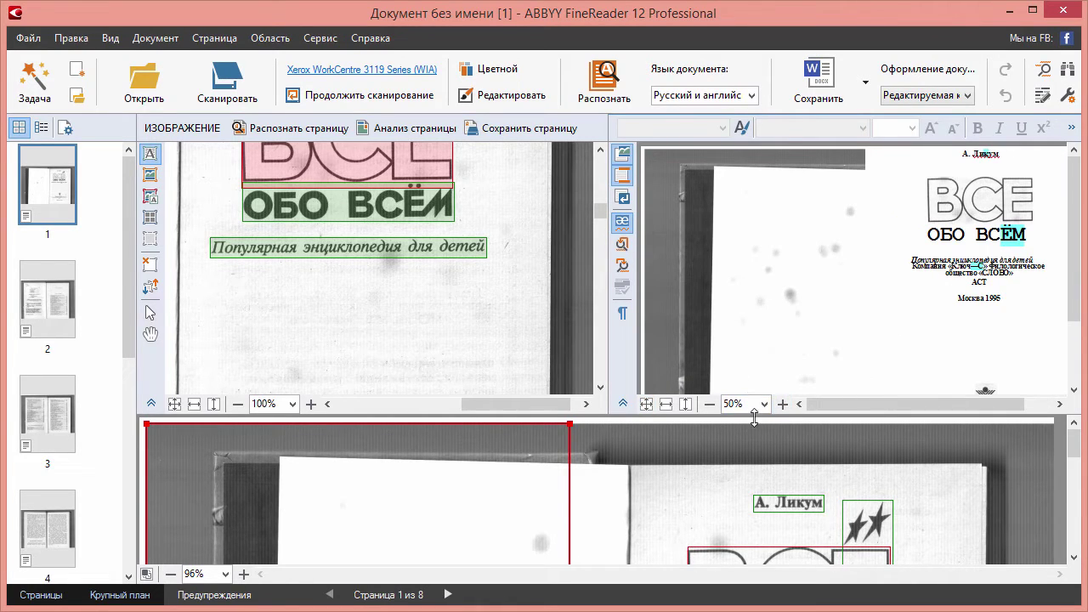
click(782, 404)
click(782, 404)
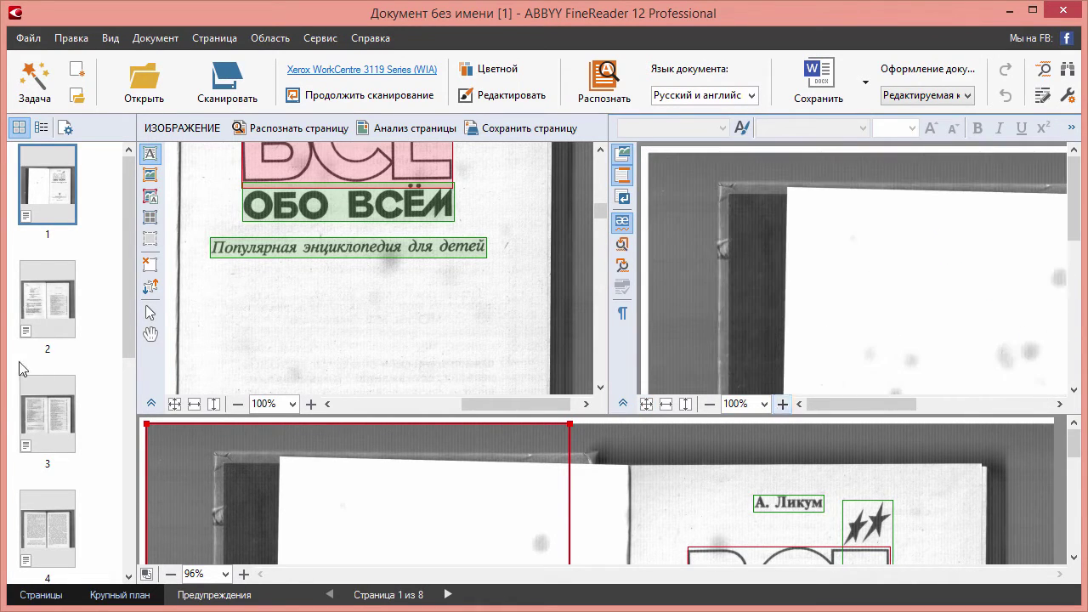
Step: Examine the scans of pages 2, 3 and 4 from the imprint and contents to the body text
click(66, 299)
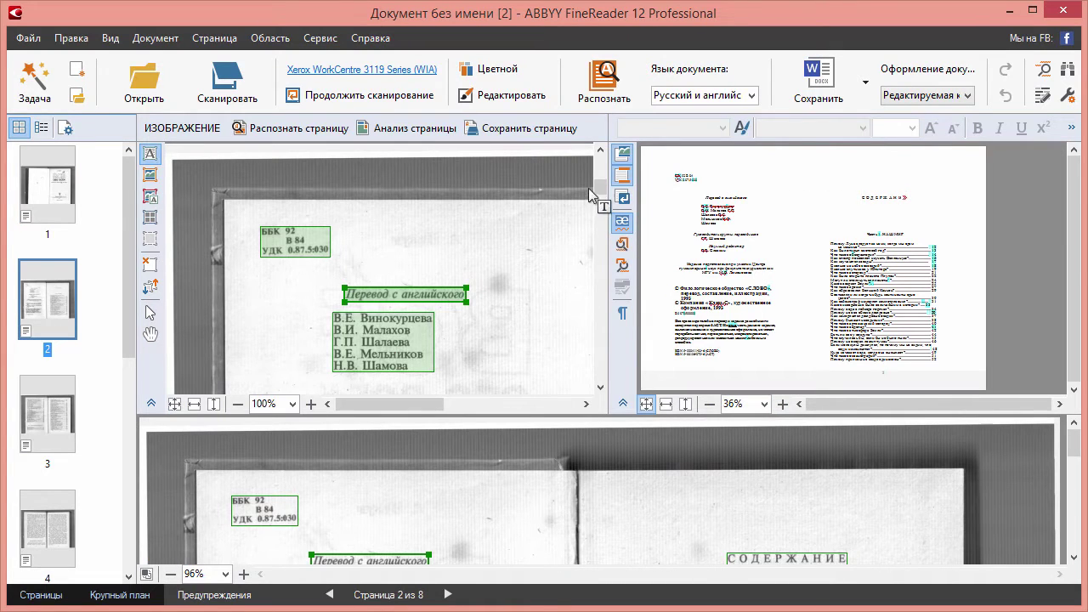
drag(600, 187, 589, 267)
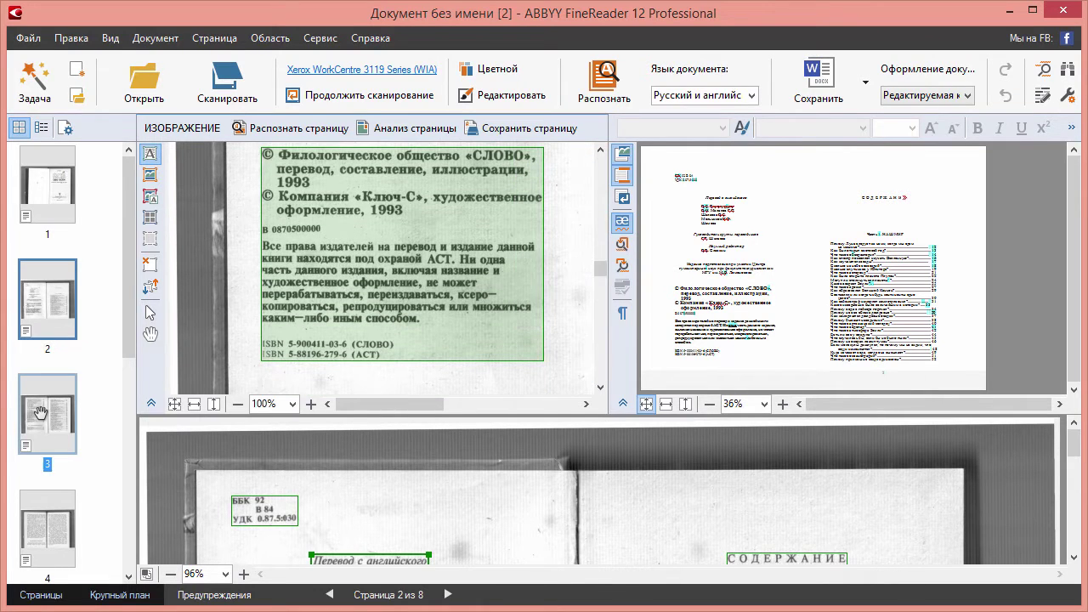
click(39, 414)
click(597, 265)
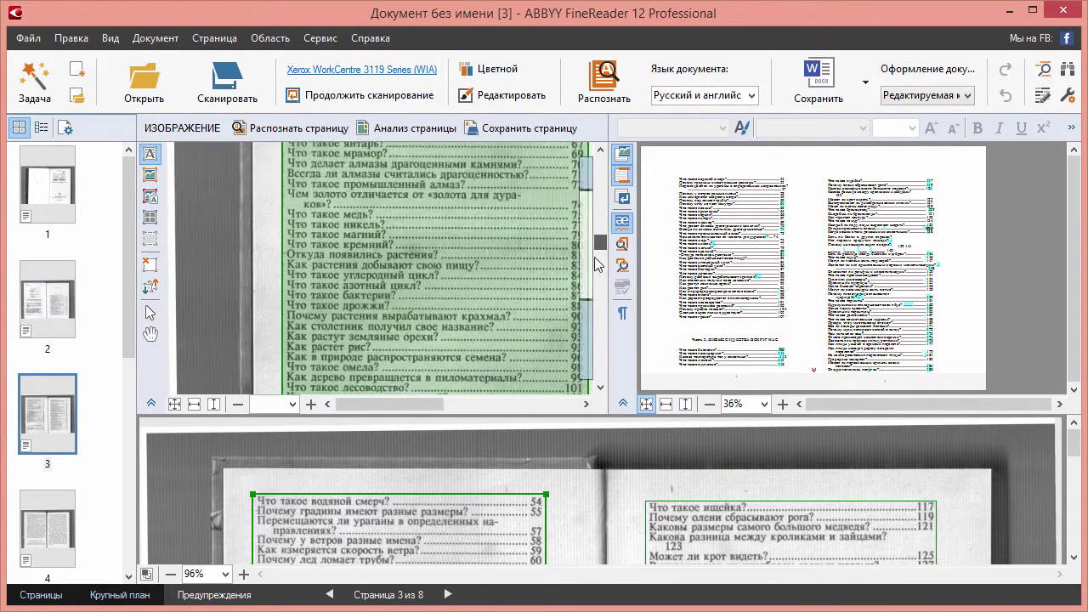
click(597, 265)
drag(130, 333, 129, 444)
click(48, 304)
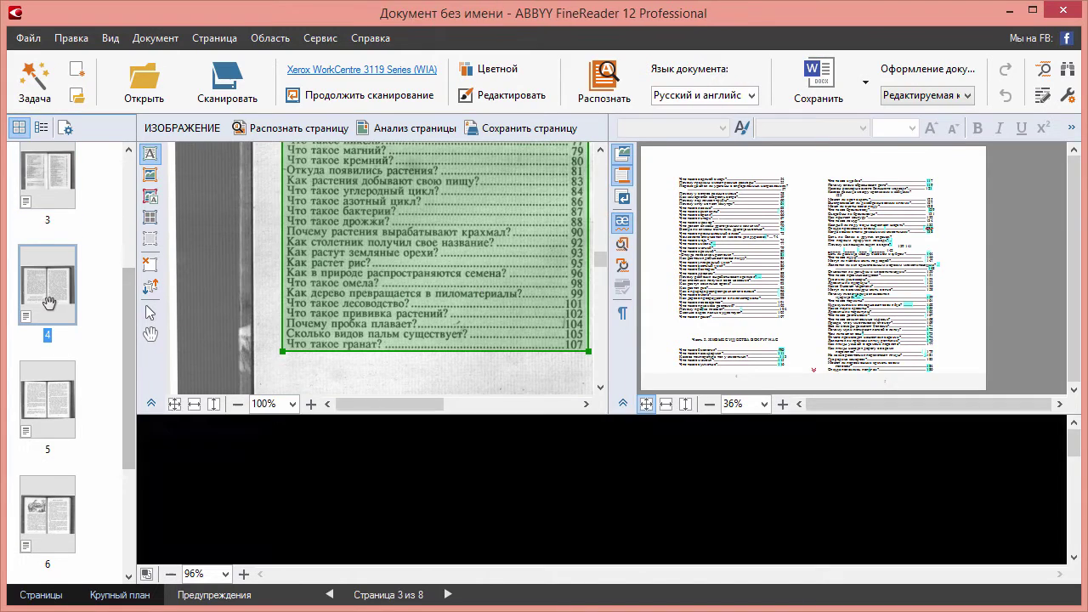
click(600, 296)
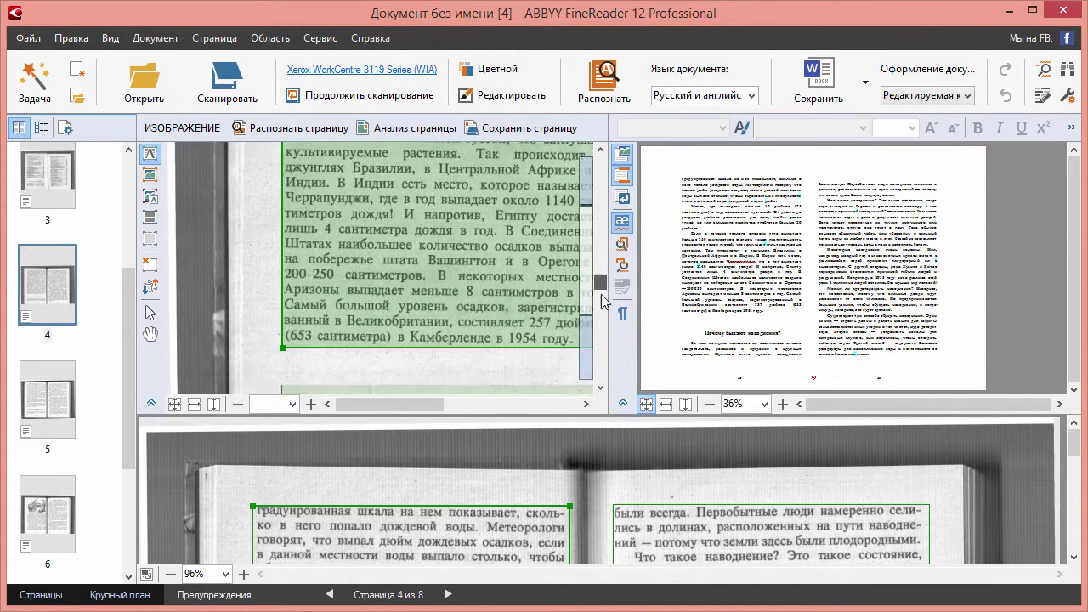
click(601, 299)
Step: Examine the page 6 scan with the dinosaur illustration and the text below it
click(56, 514)
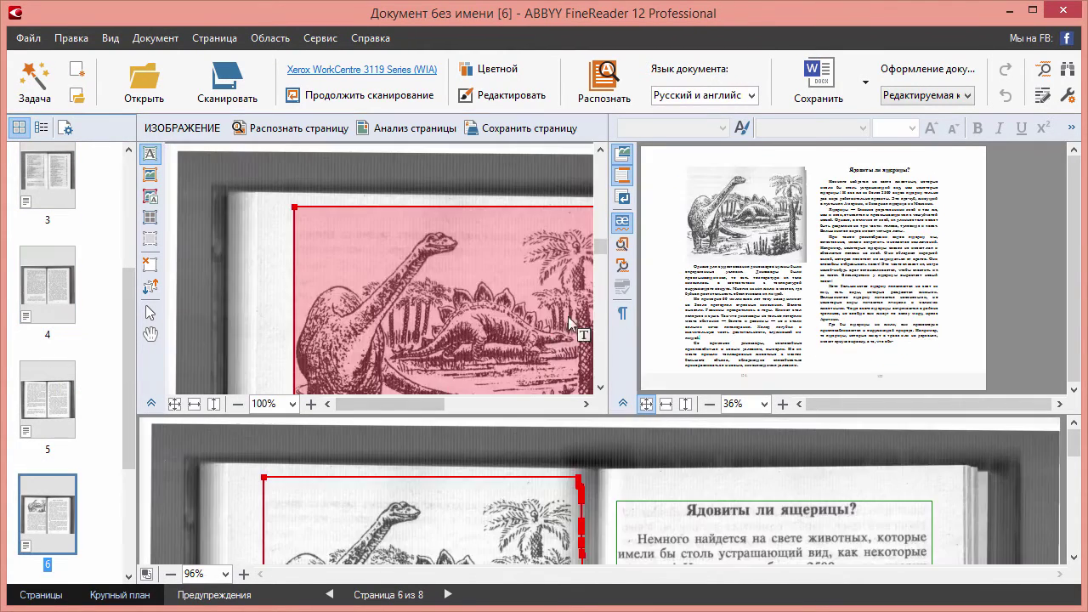
click(600, 255)
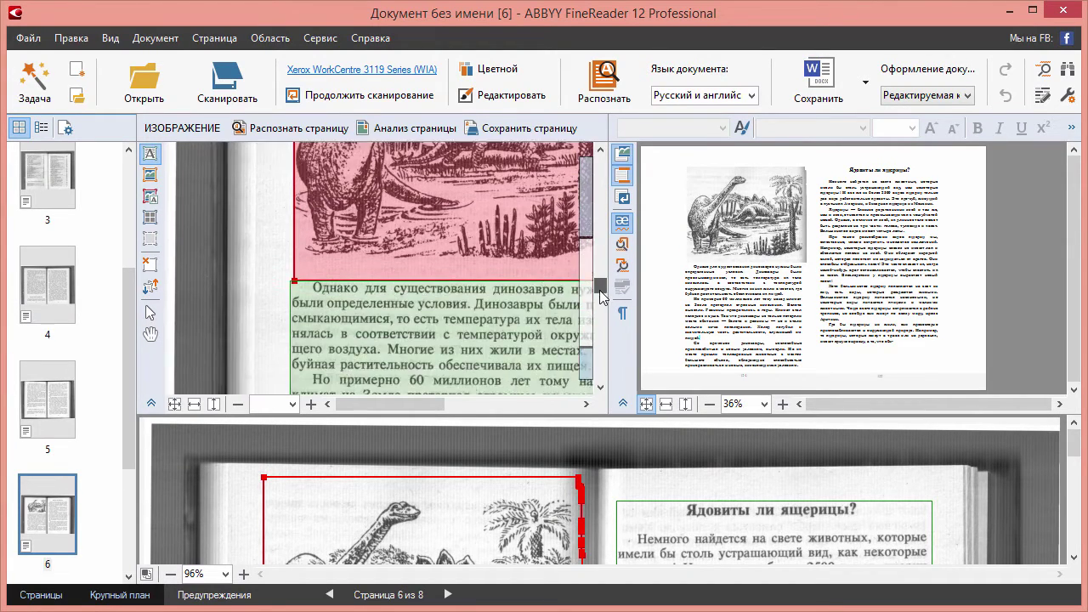
drag(412, 406, 437, 402)
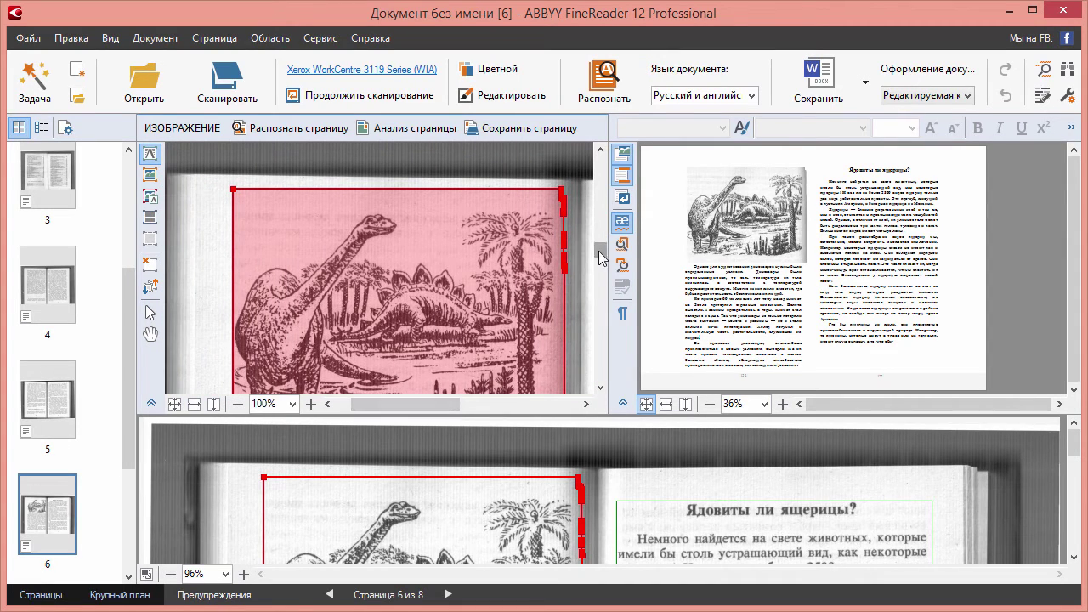
click(600, 281)
Step: Delete the empty dark page 8 at the end of the document
scroll(601, 284, down, 10)
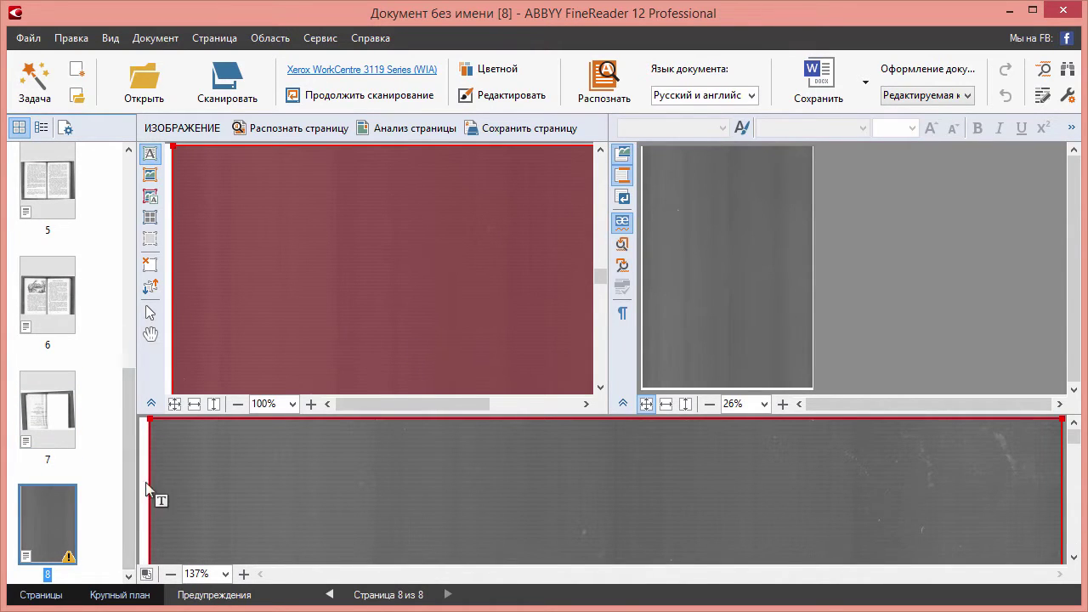
click(151, 486)
key(Delete)
click(629, 366)
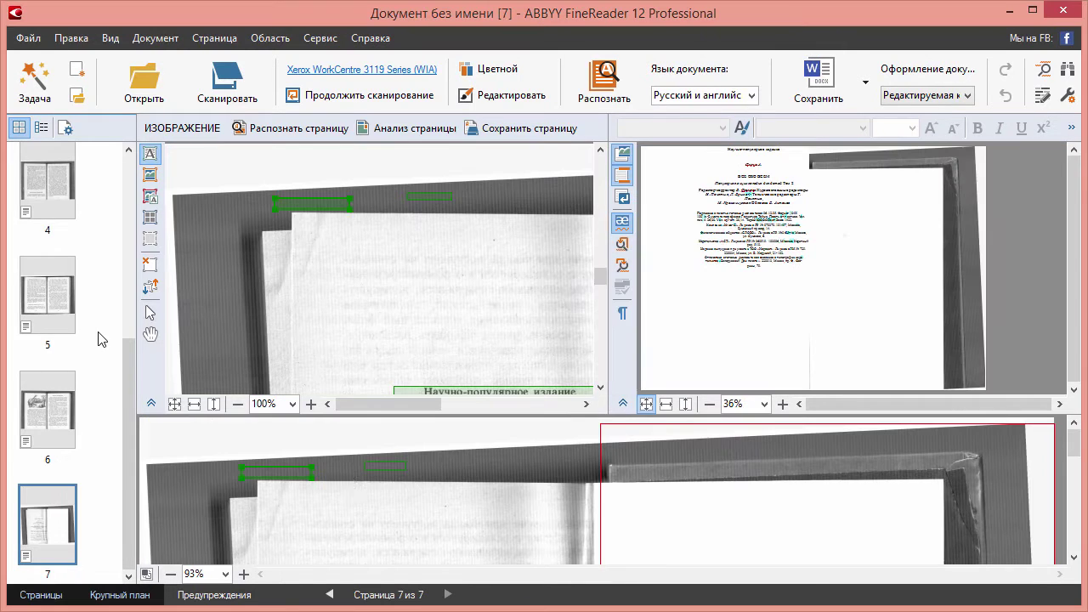
Step: Start saving the pages as images, create a folder named 213 on drive E and open it as the destination
drag(598, 273, 600, 222)
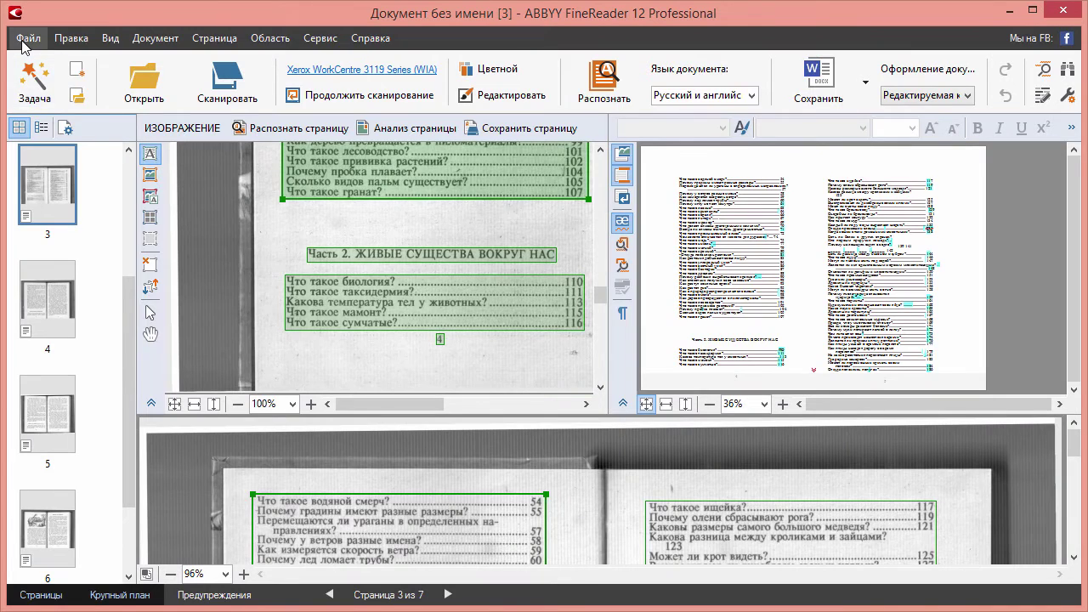
click(27, 38)
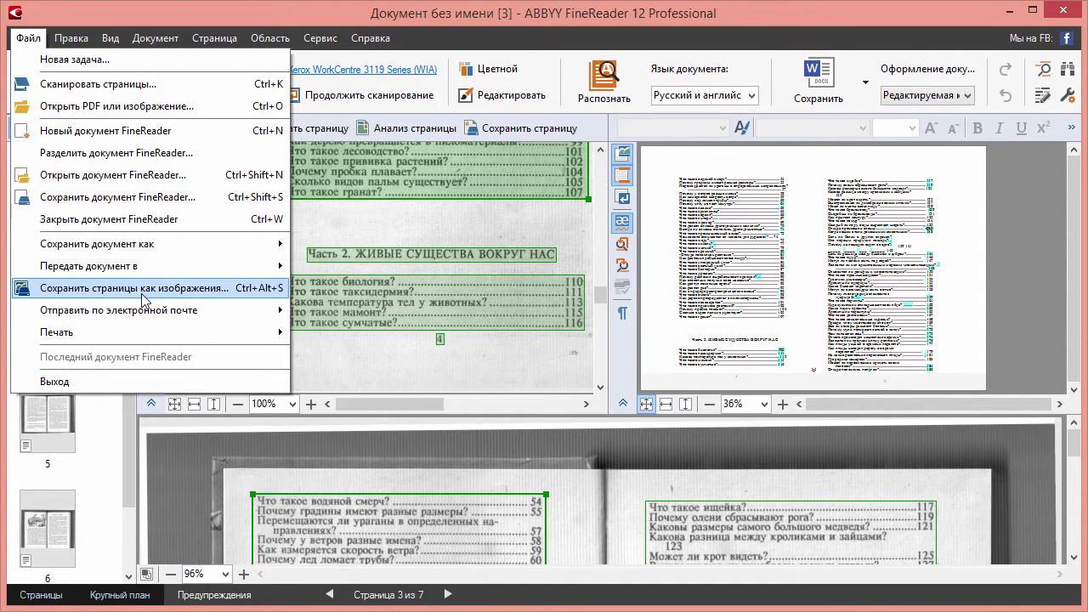
click(143, 293)
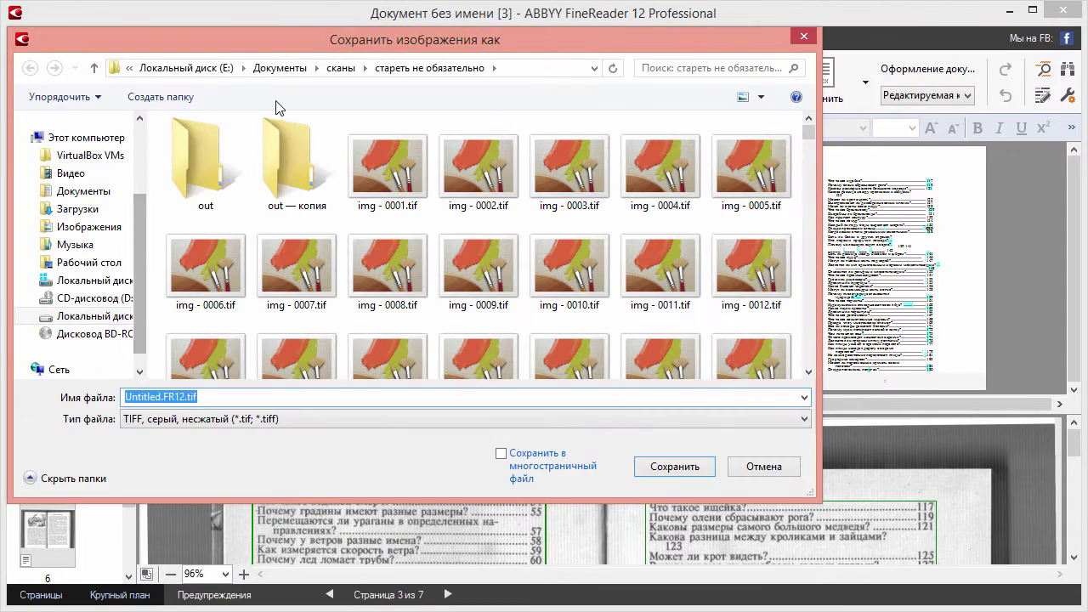
click(187, 68)
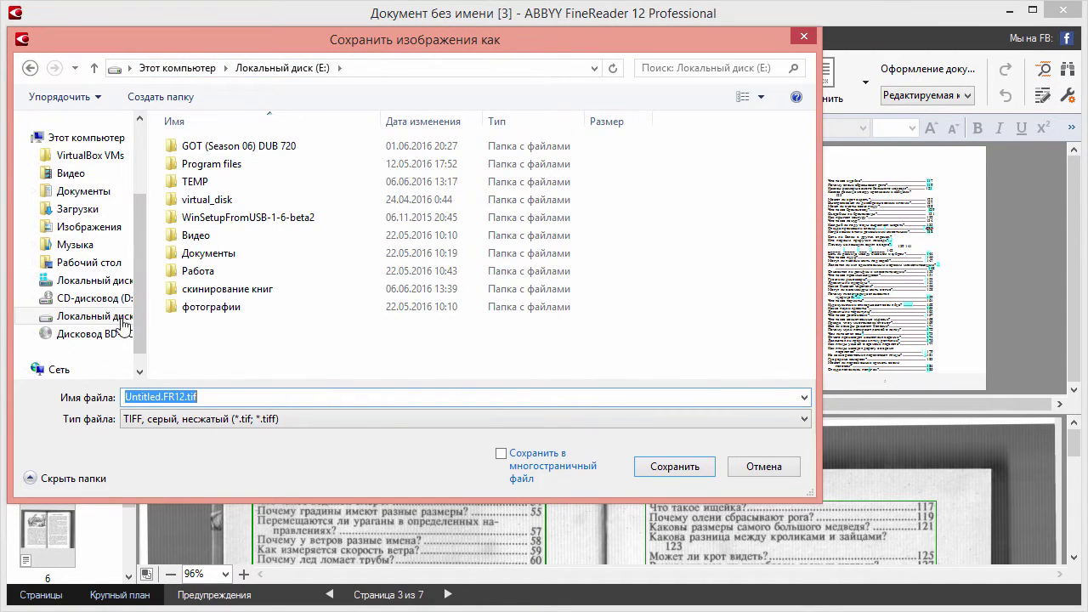
right_click(259, 343)
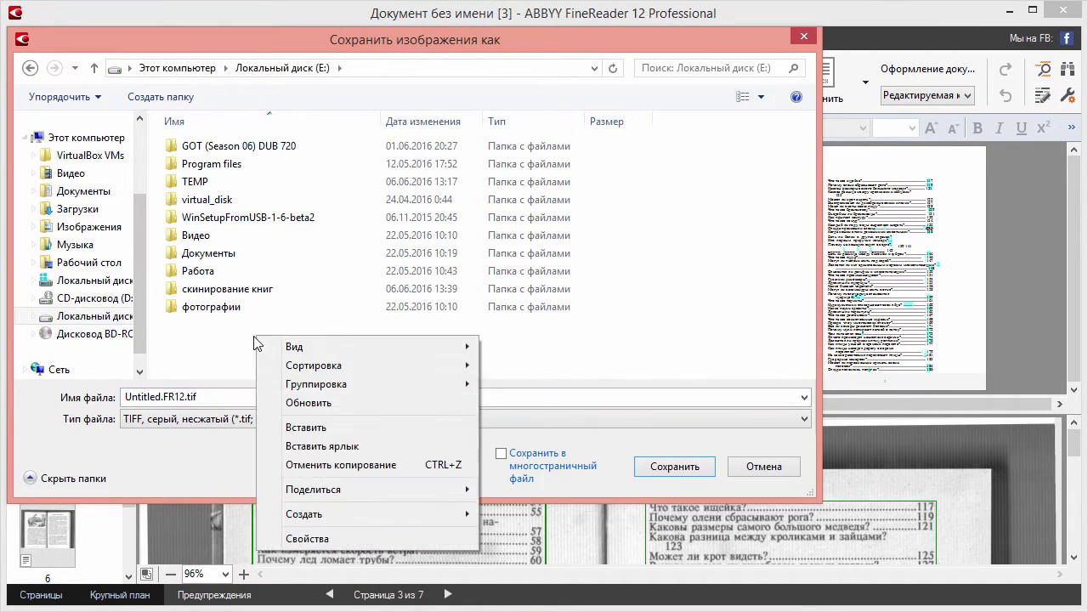
mouse_move(340, 516)
click(498, 516)
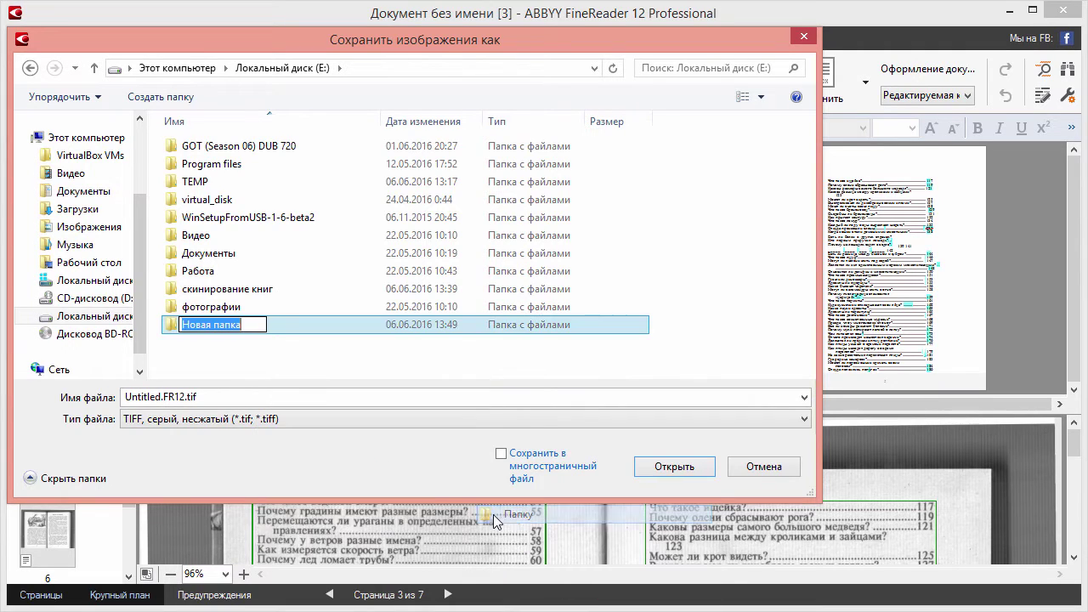
text(213)
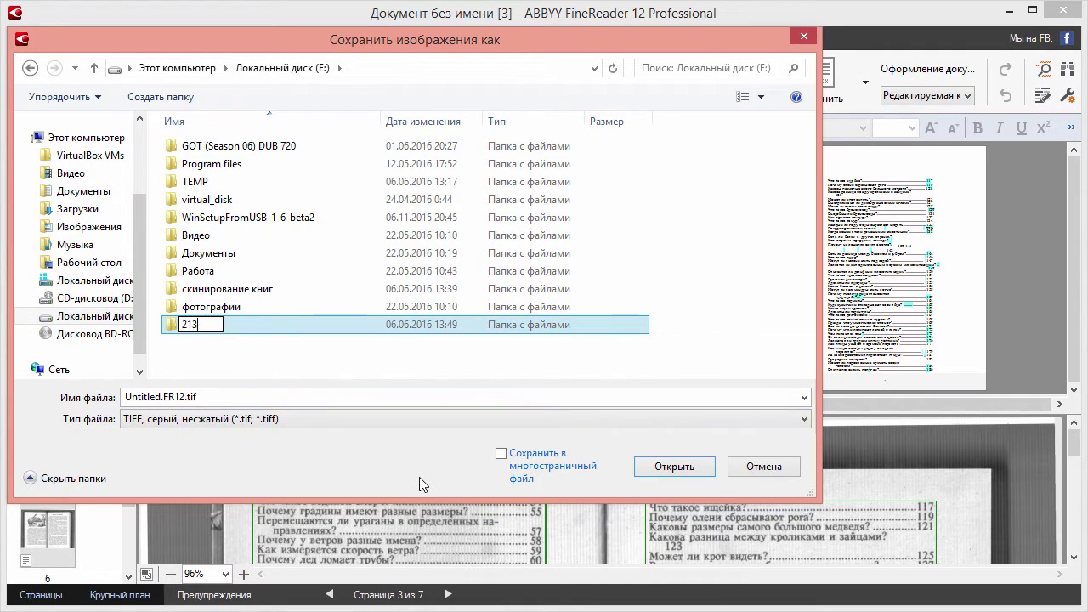
key(Return)
key(Return)
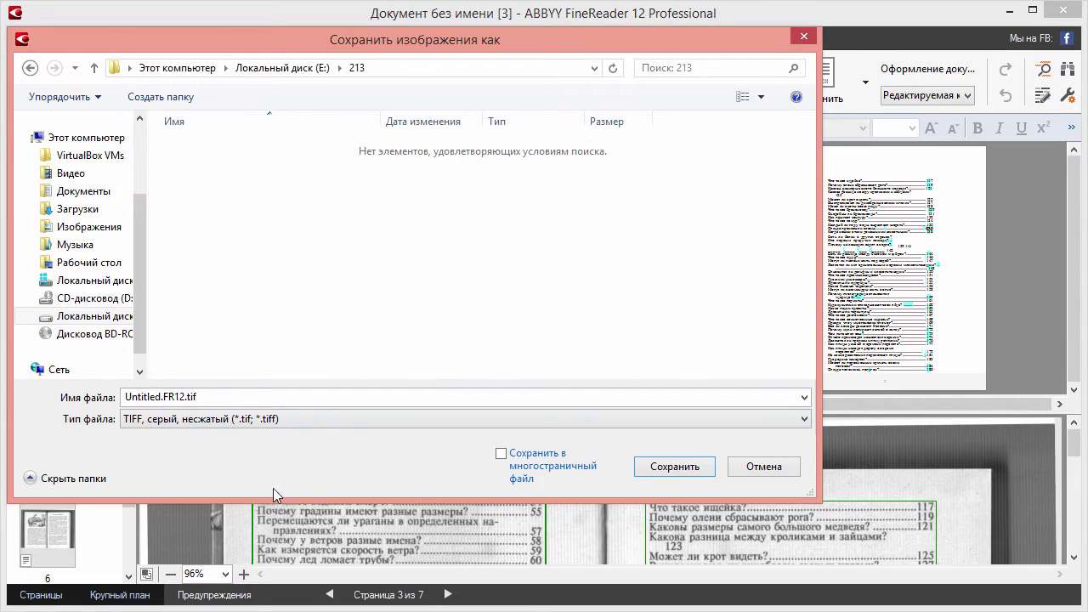
Step: Name the image files img, set the type to uncompressed greyscale TIFF and save them in folder 213
click(184, 397)
click(183, 396)
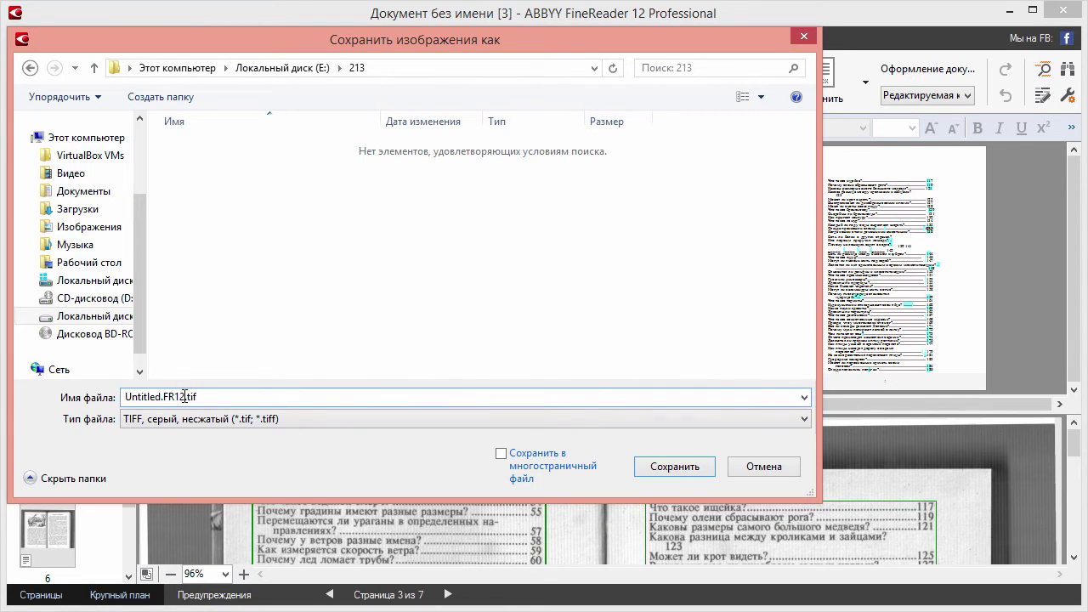
drag(183, 396, 38, 397)
key(BackSpace)
click(251, 420)
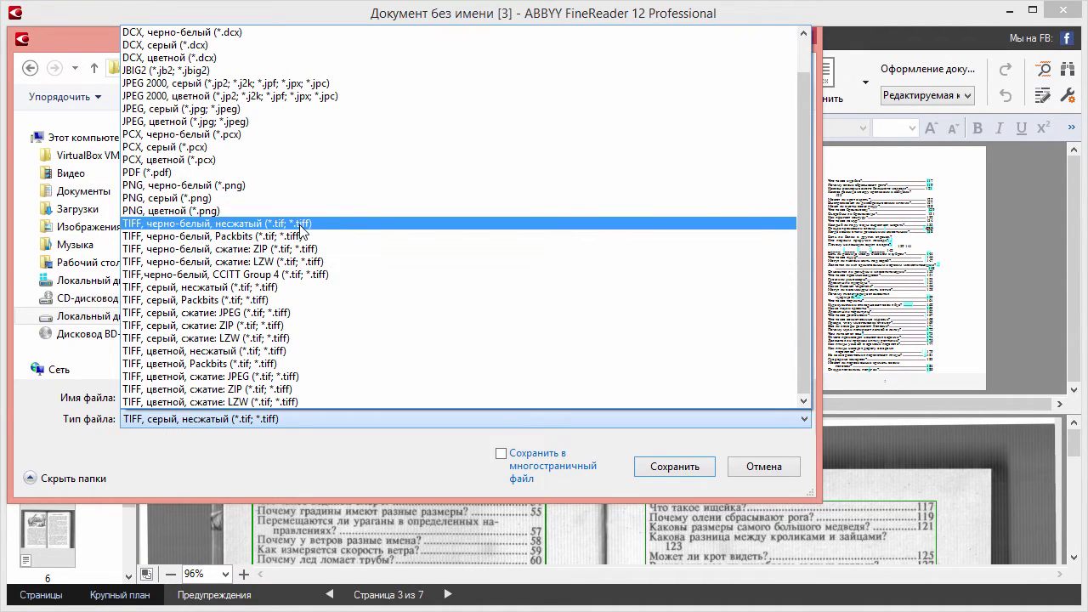
click(274, 351)
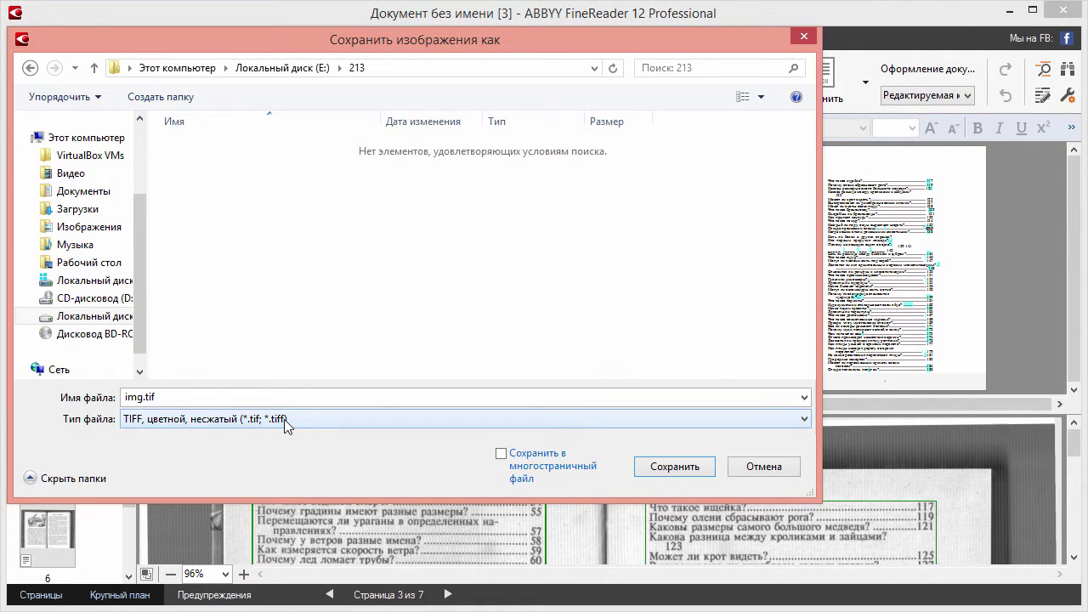
click(286, 419)
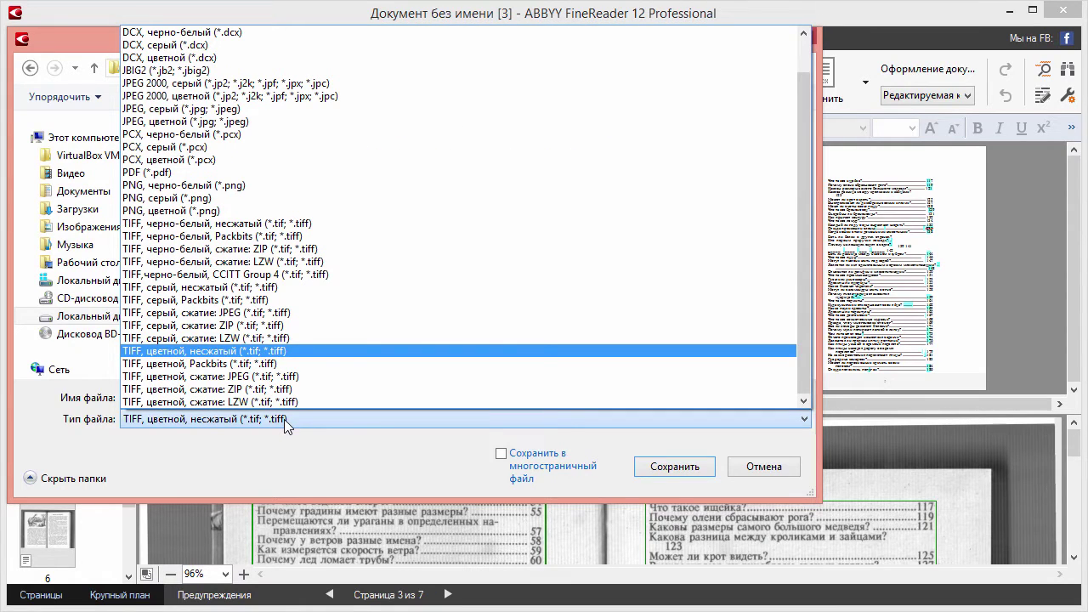
click(294, 290)
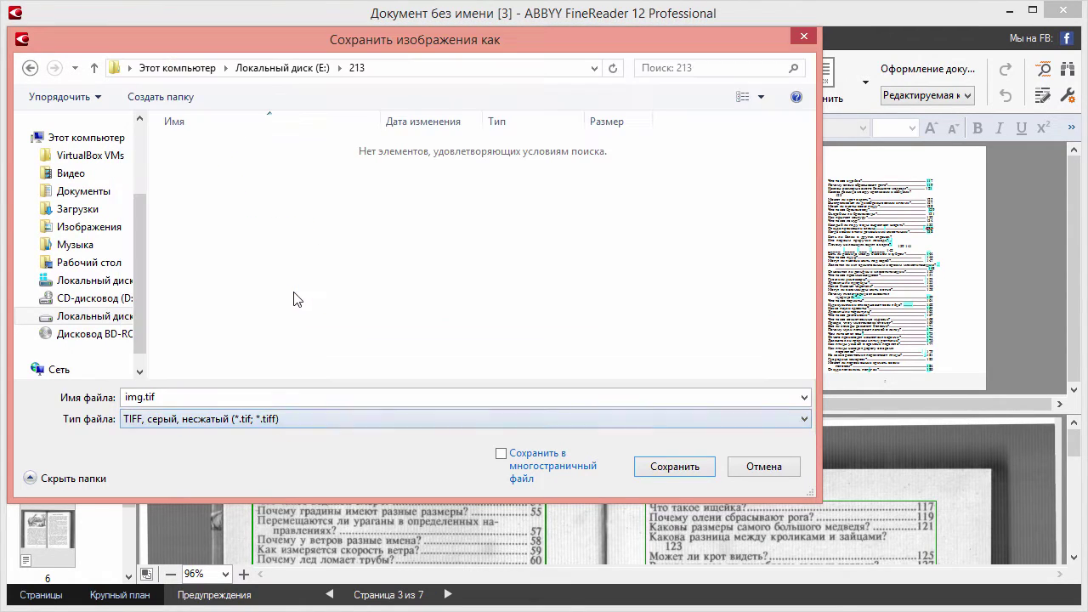
click(676, 467)
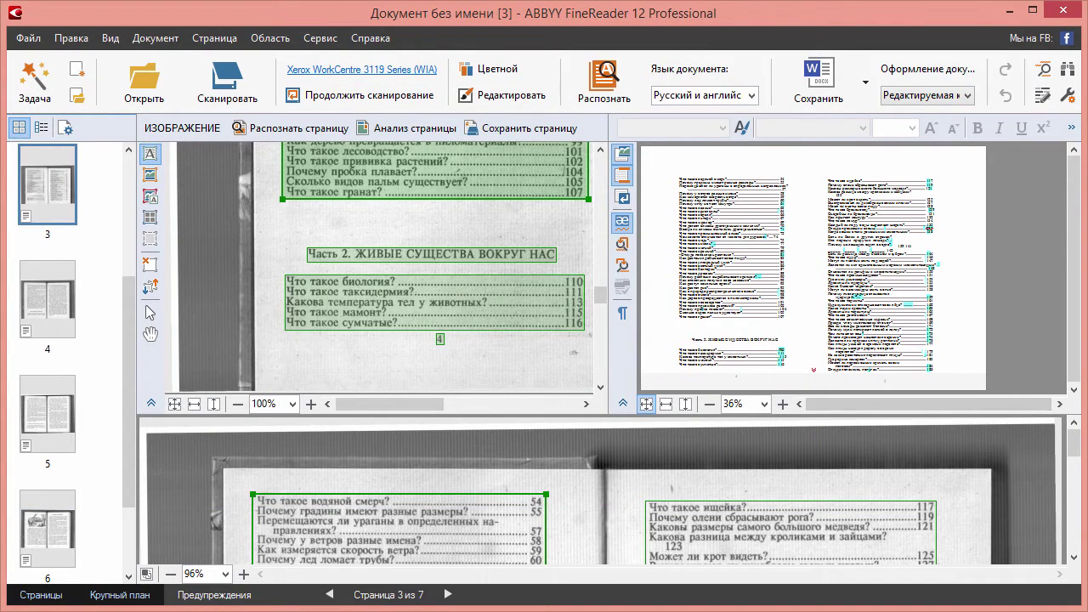
Step: Switch to File Explorer and open folder 213 on drive E to check the saved images
key(super+e)
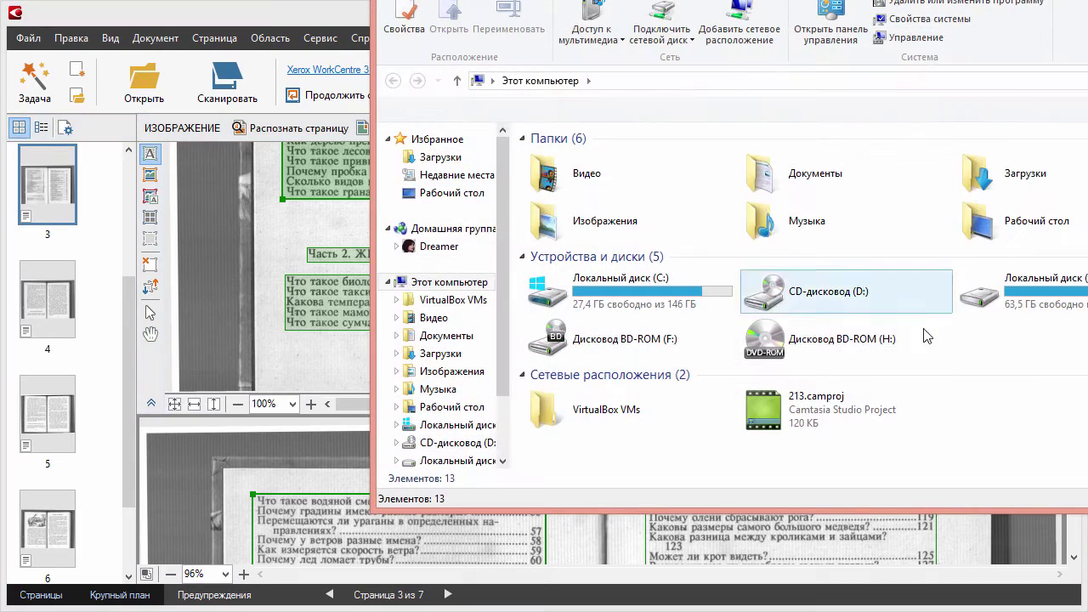
double_click(1020, 296)
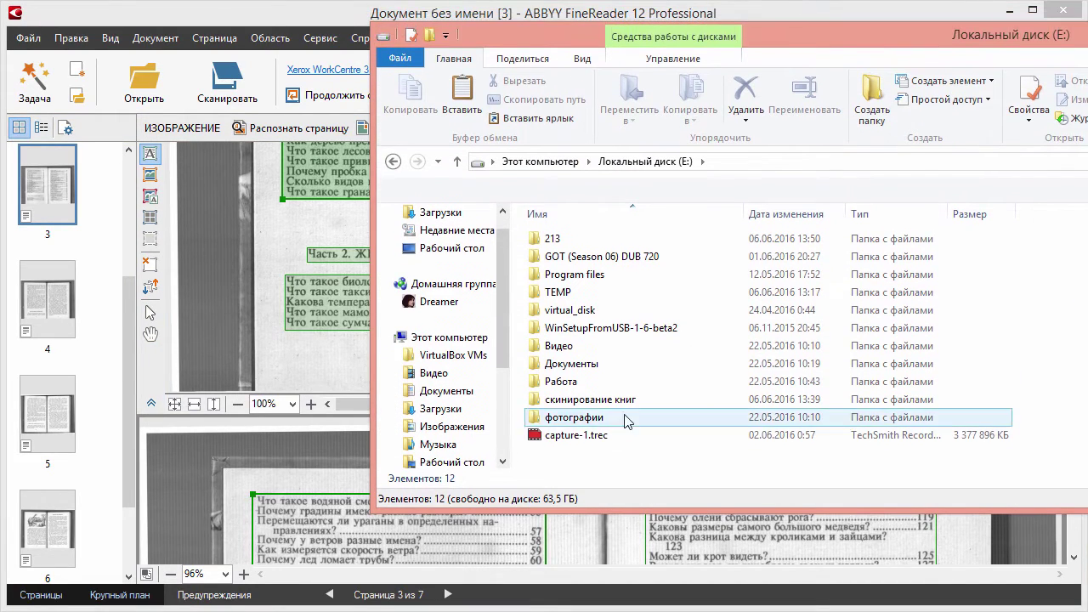
double_click(587, 238)
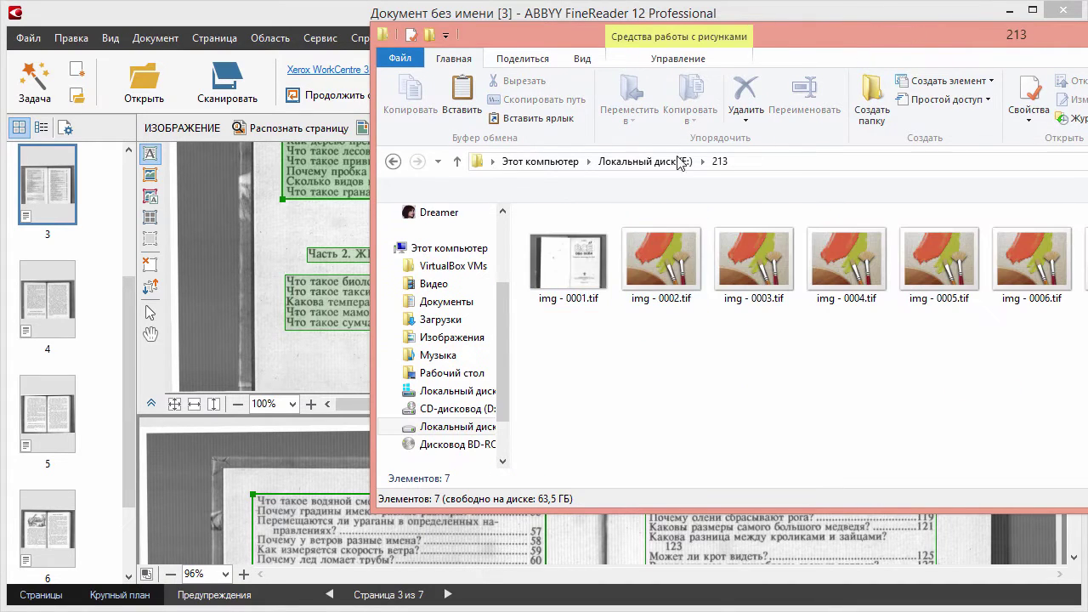
Step: Look through the saved scans from img - 0001.tif to img - 0007.tif in the photo viewer and close it
double_click(581, 262)
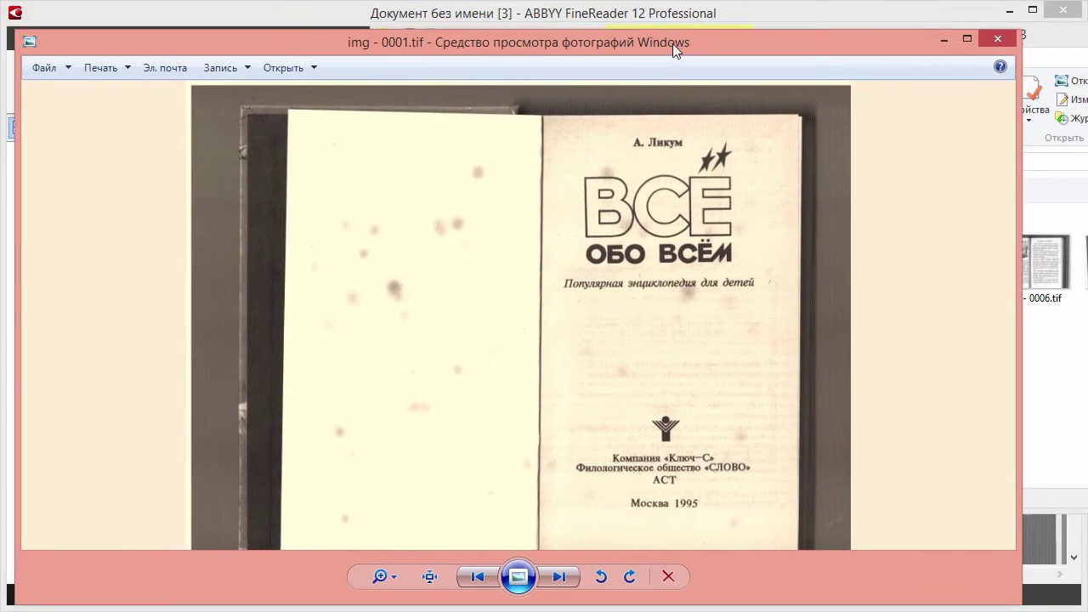
drag(672, 43, 664, 17)
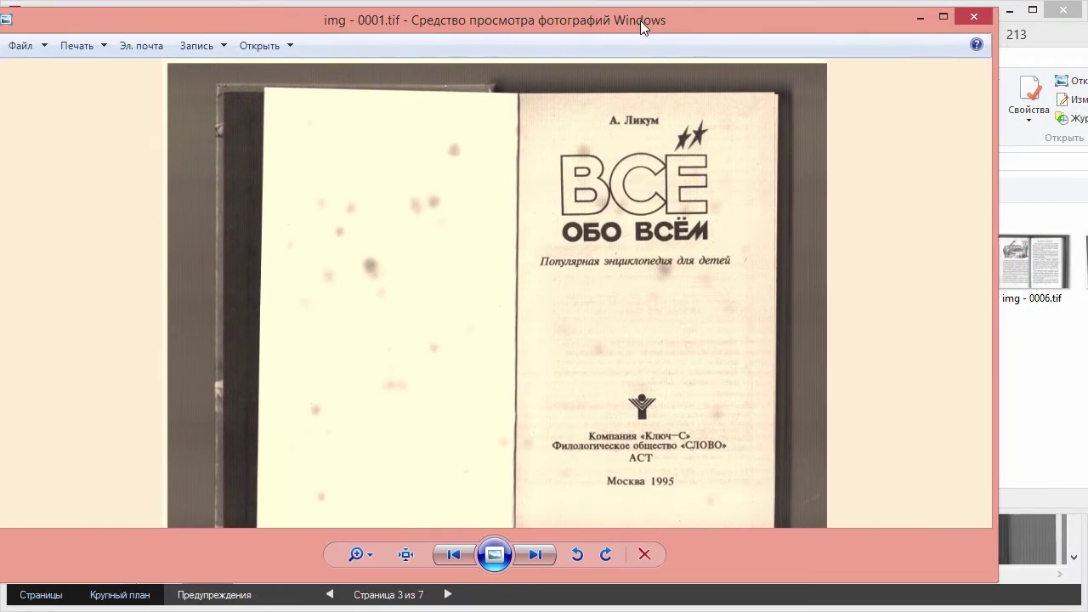
scroll(599, 498, down, 1)
click(551, 555)
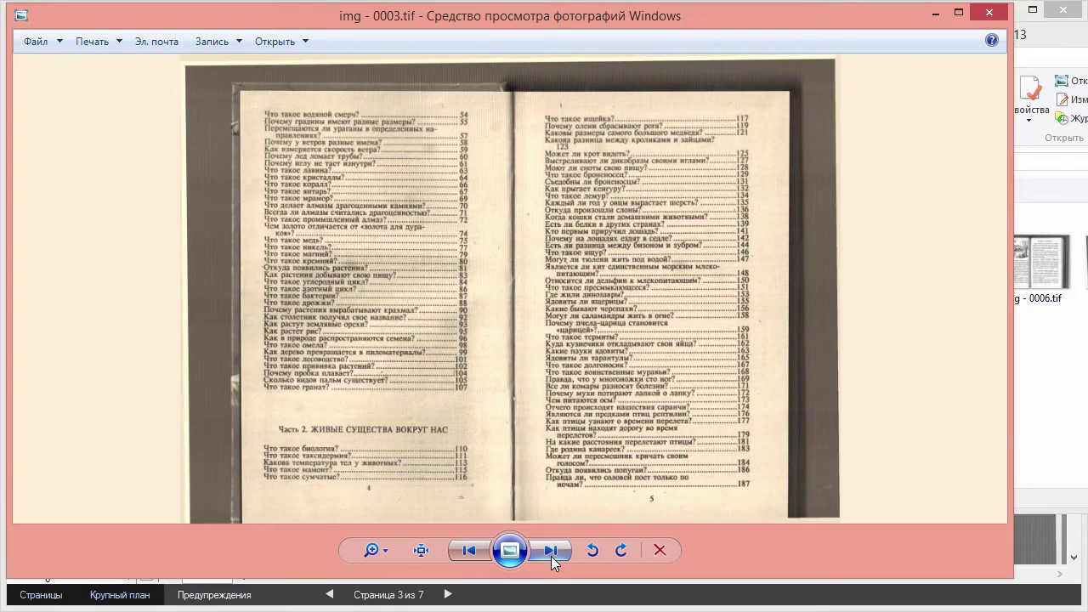
click(551, 554)
click(551, 553)
click(551, 553)
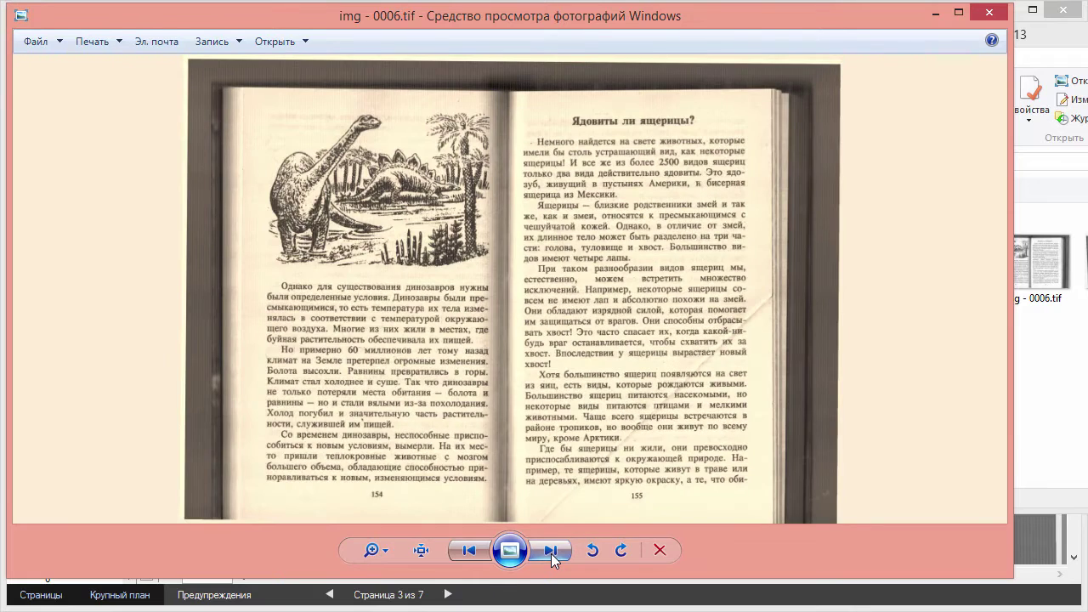
click(551, 554)
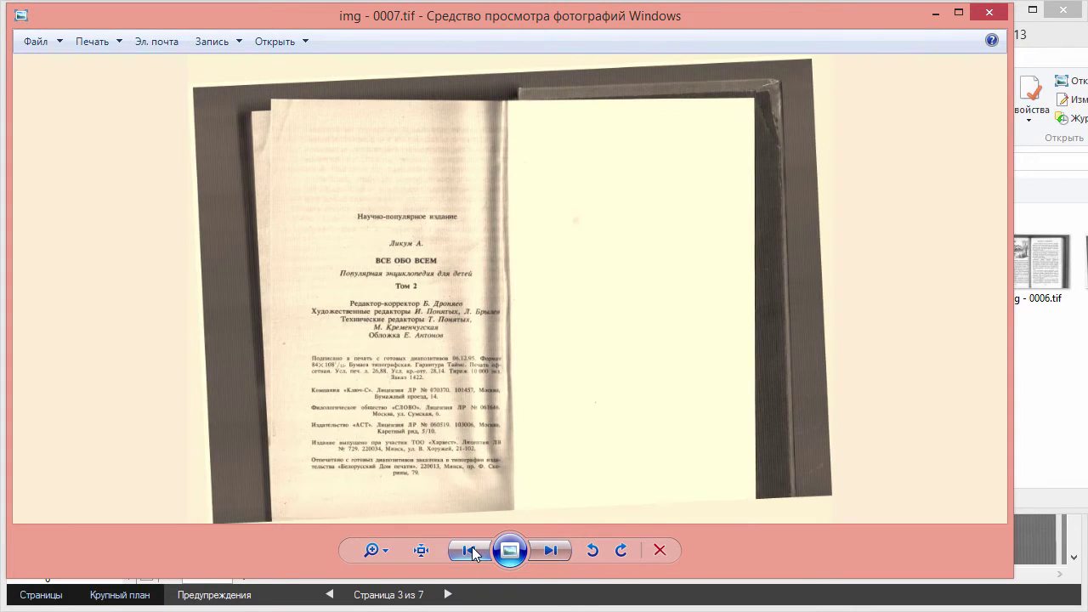
click(472, 550)
click(551, 553)
scroll(478, 359, up, 1)
scroll(476, 403, down, 1)
click(988, 12)
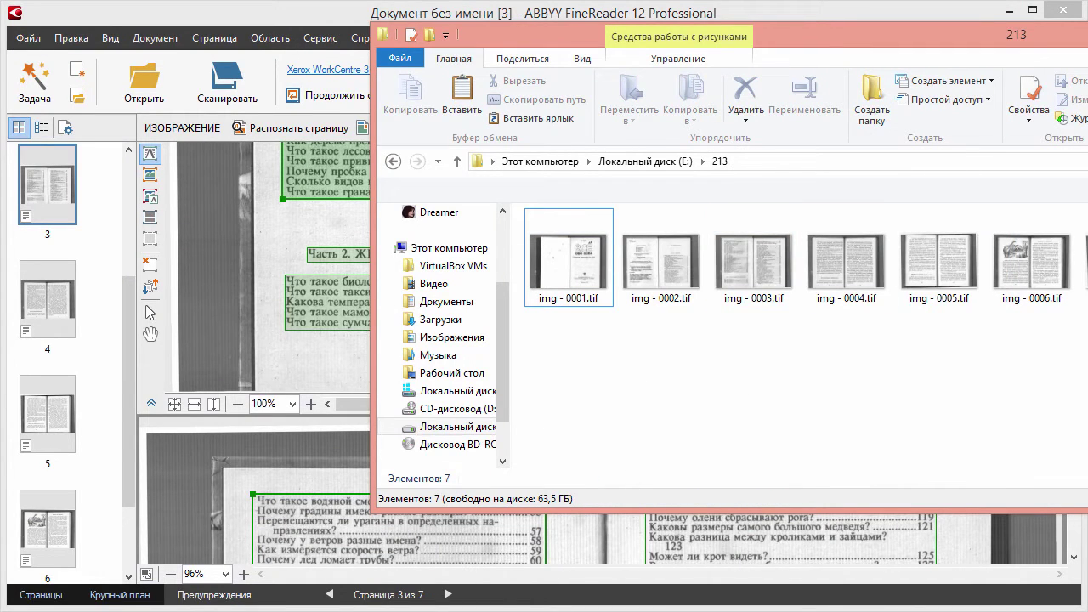
Step: Switch to Photoshop and enlarge its window to fill the screen
key(alt+Tab)
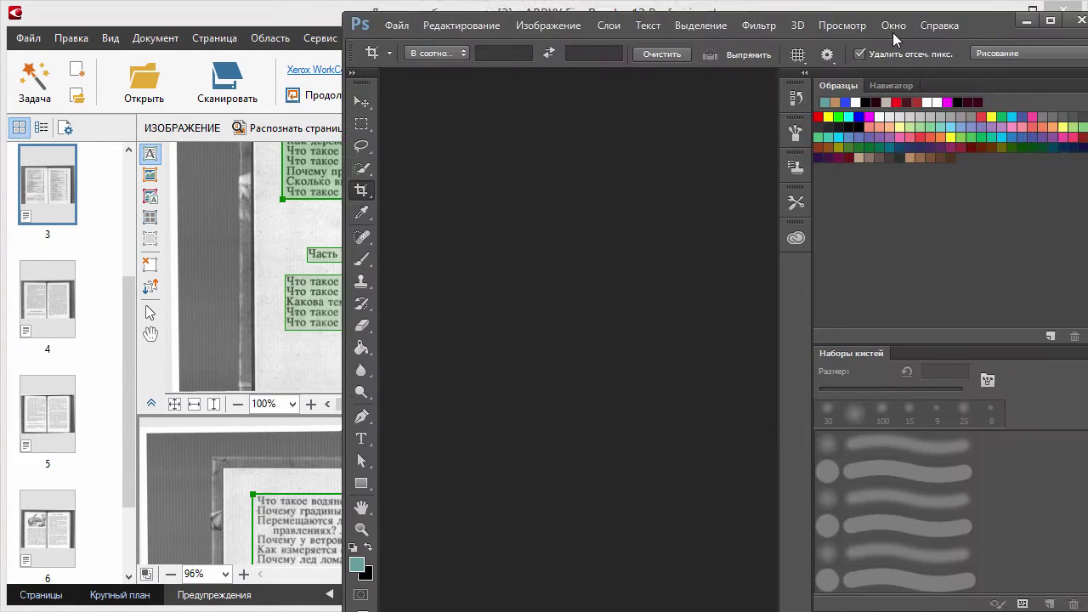
drag(893, 32, 646, 17)
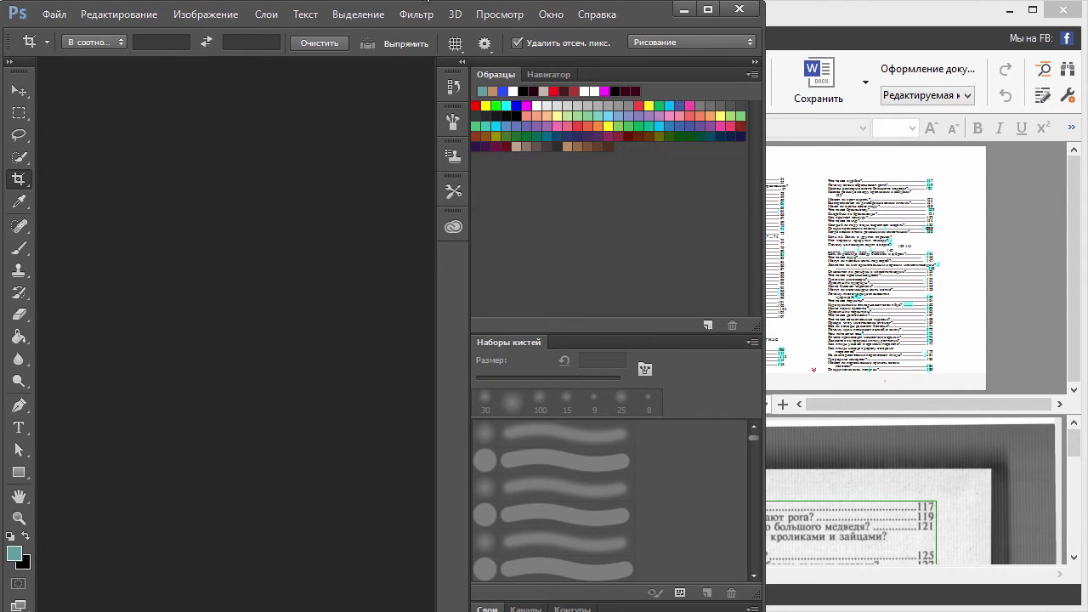
drag(630, 16, 714, 372)
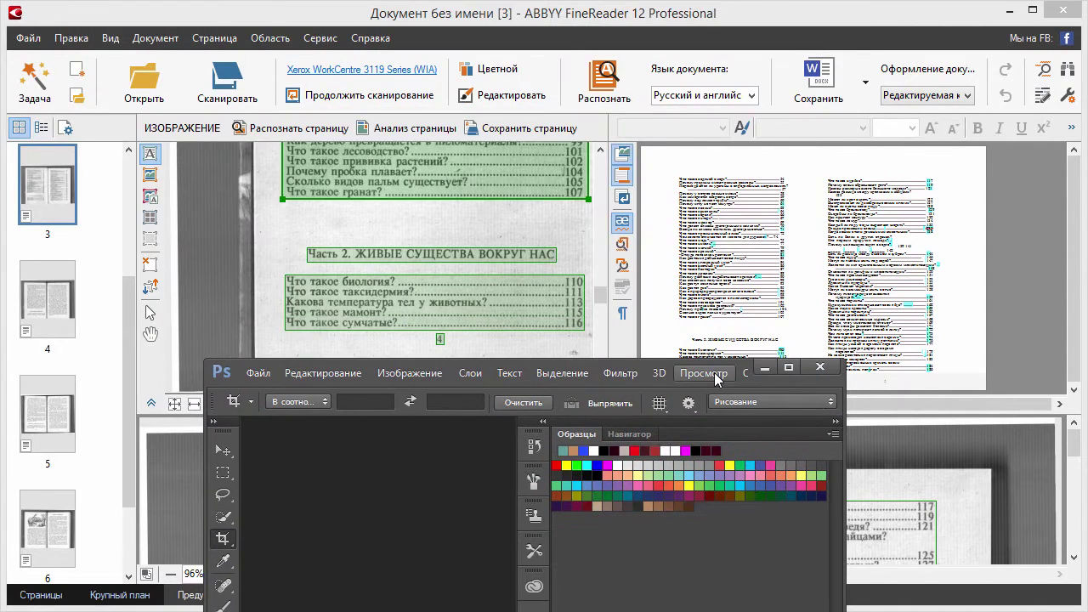
drag(794, 381, 592, 23)
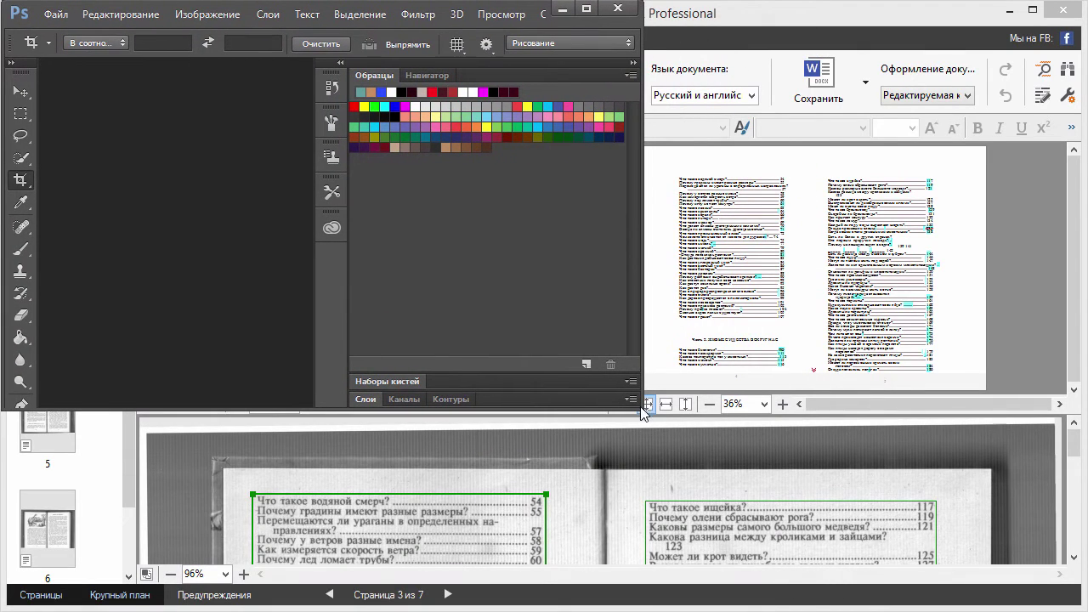
drag(642, 413, 1084, 605)
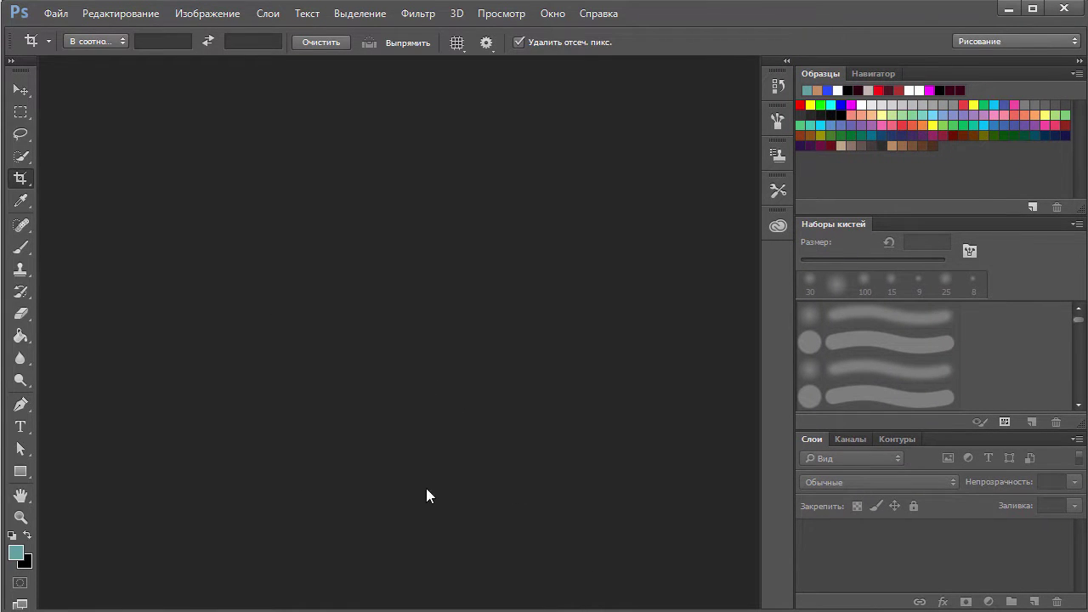
Step: Check the book's format on its Ozon page in the browser and return to Photoshop
click(1008, 10)
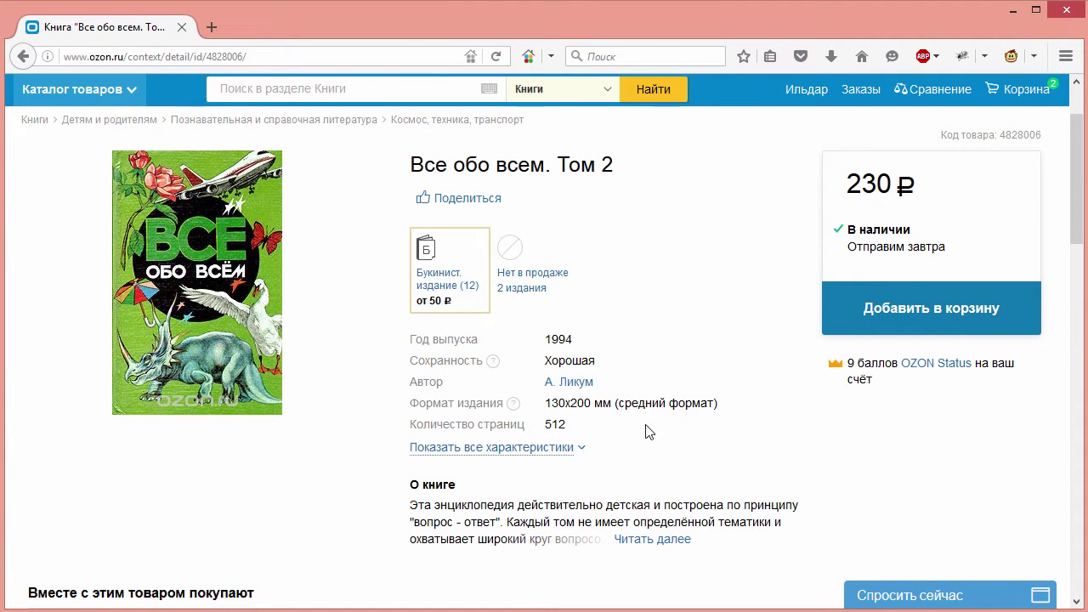
drag(545, 404, 567, 406)
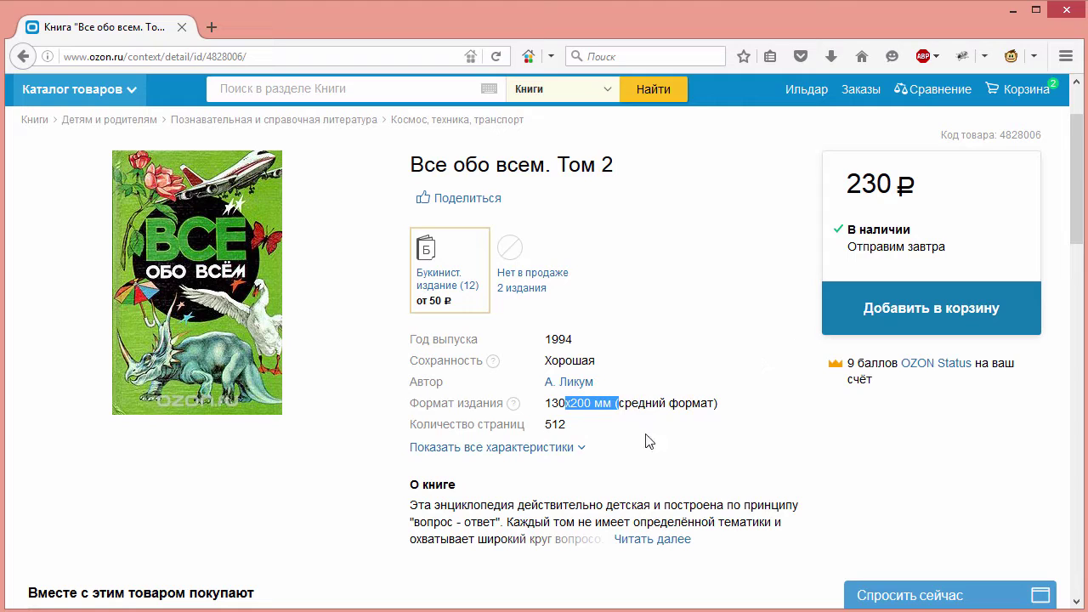
drag(714, 407, 548, 410)
click(606, 408)
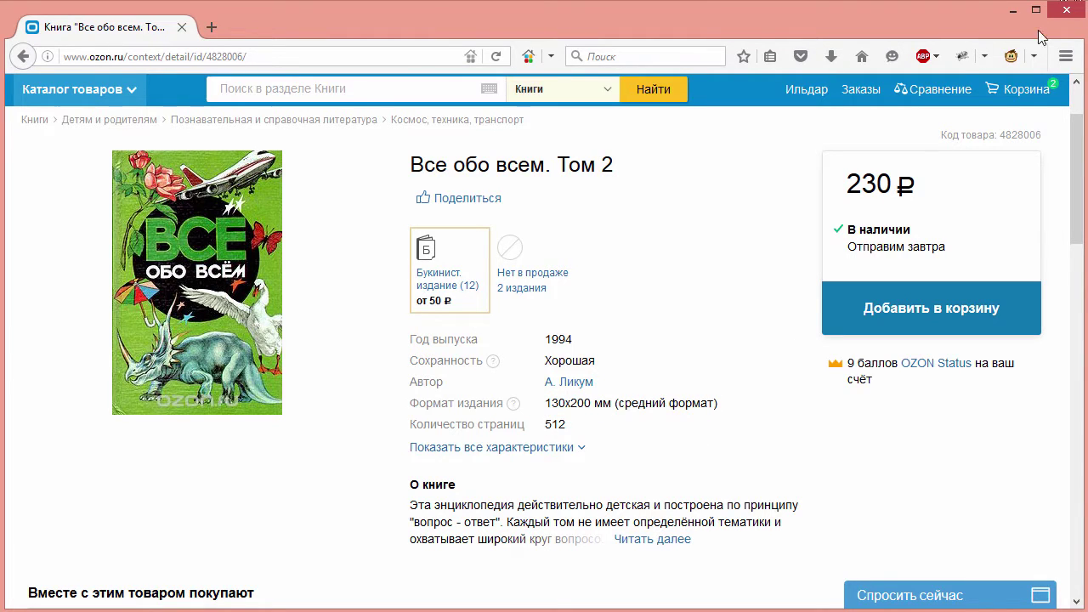
click(1012, 12)
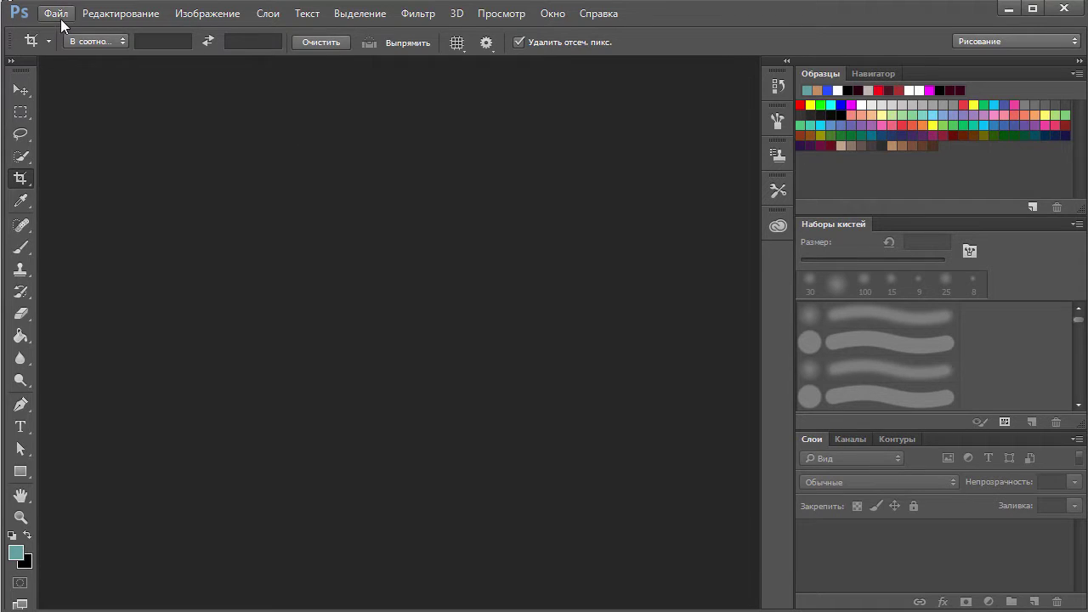
Step: Start a WIA import into the Pictures folder using the Xerox WorkCentre 3119 Series scanner
click(57, 14)
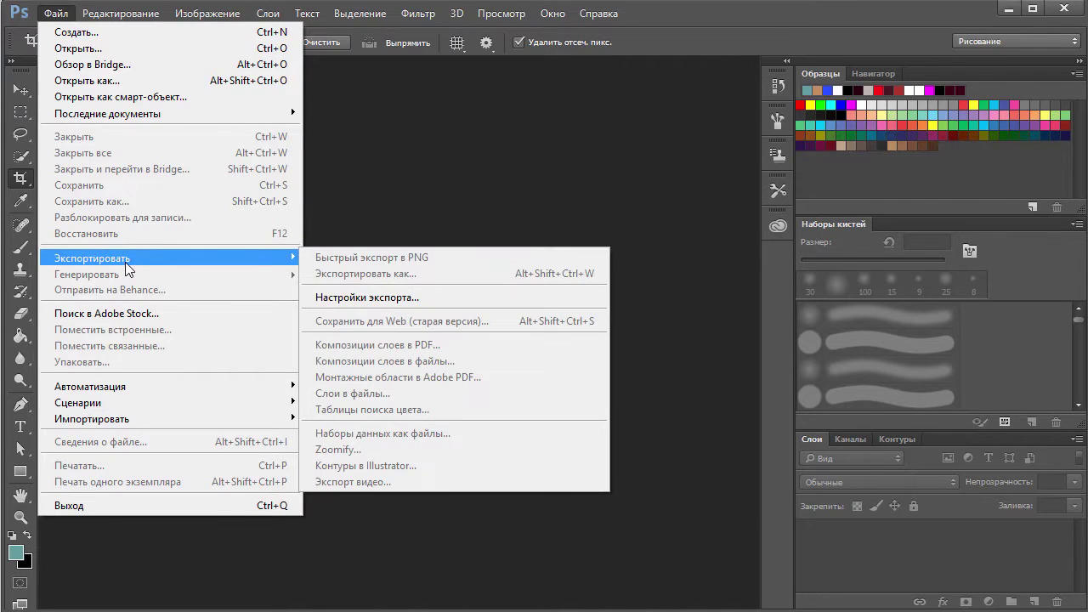
mouse_move(122, 420)
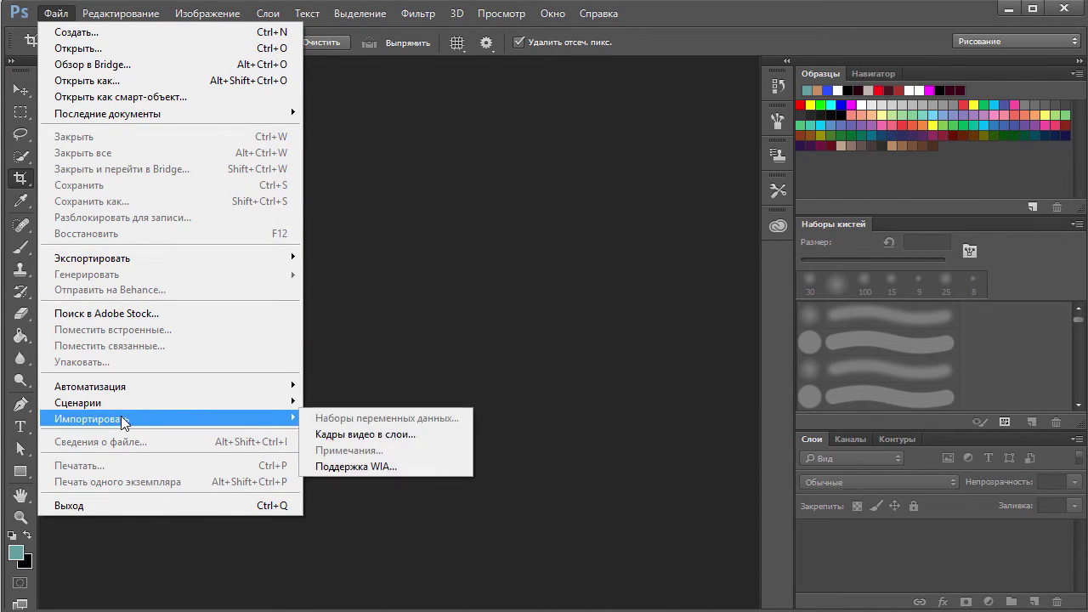
click(389, 469)
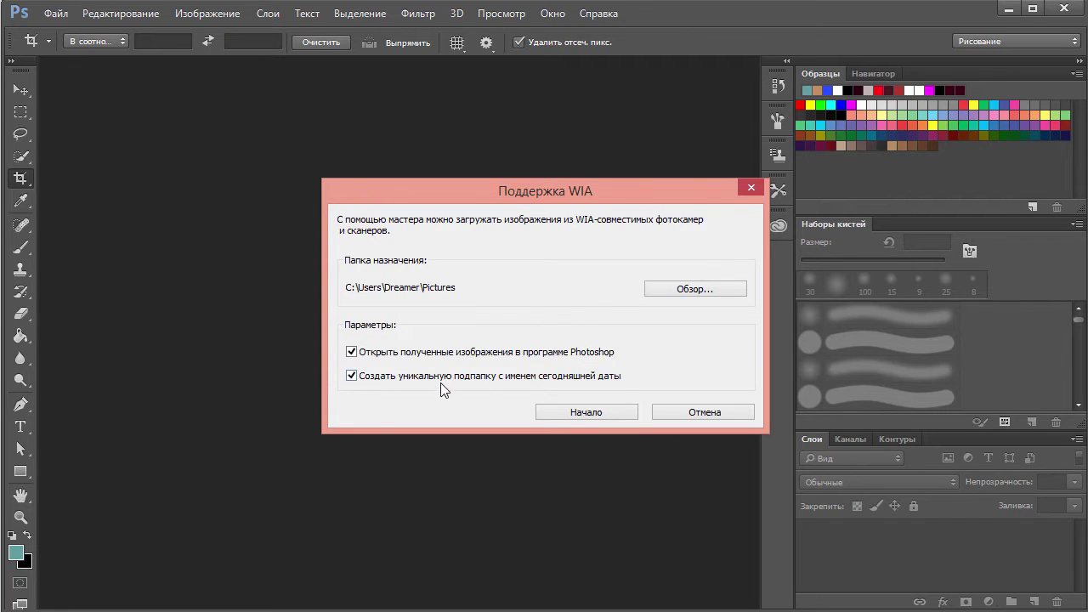
click(562, 353)
click(399, 386)
click(575, 415)
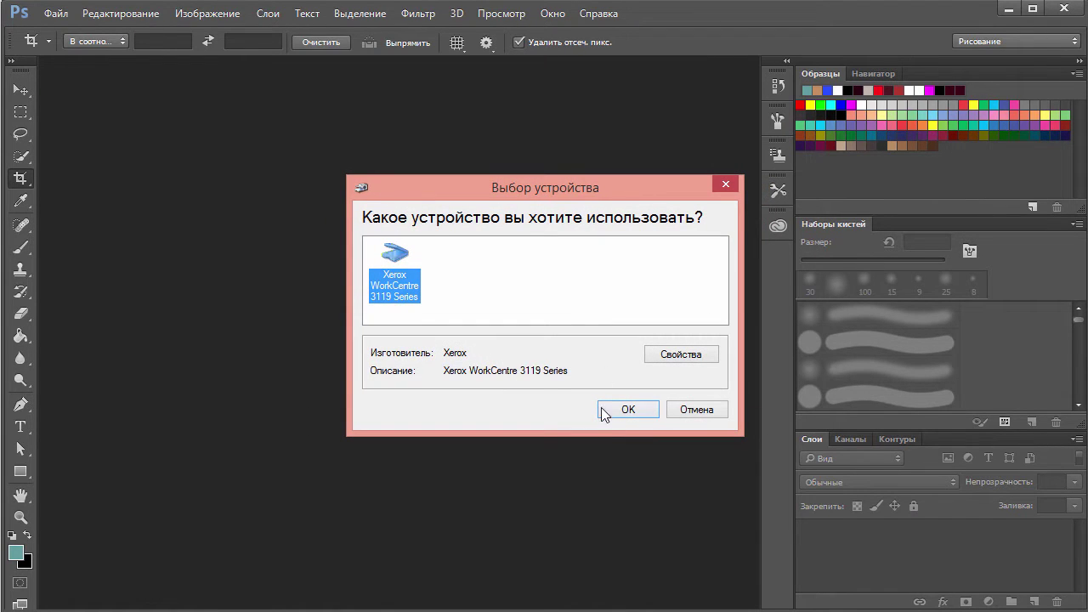
click(625, 409)
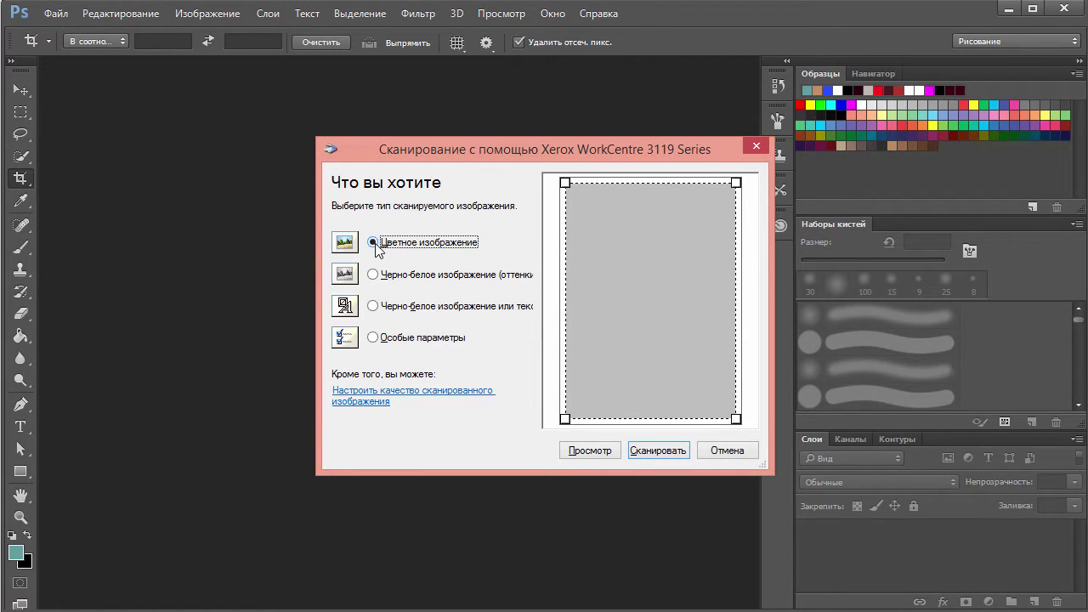
Step: Set the scan resolution to 300 DPI for a colour image and scan the book cover
click(374, 401)
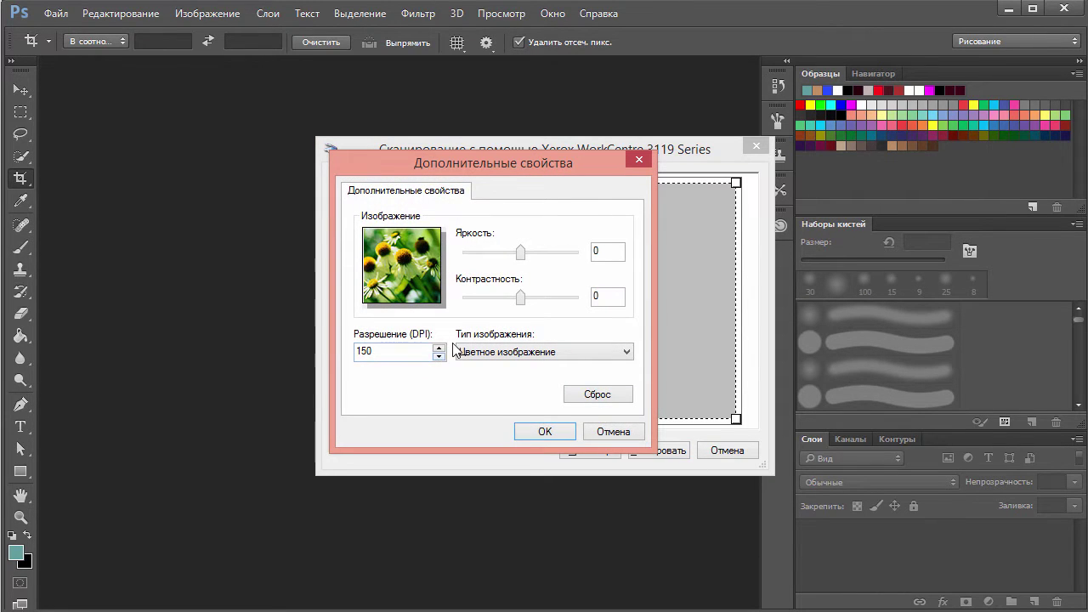
drag(431, 351, 317, 349)
text(300)
click(544, 432)
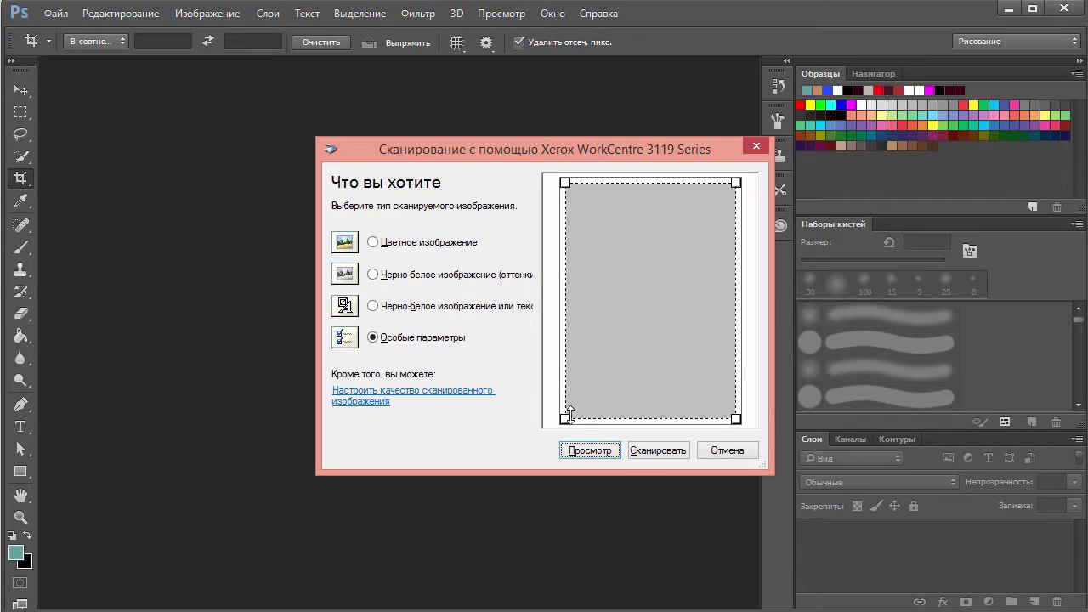
click(646, 455)
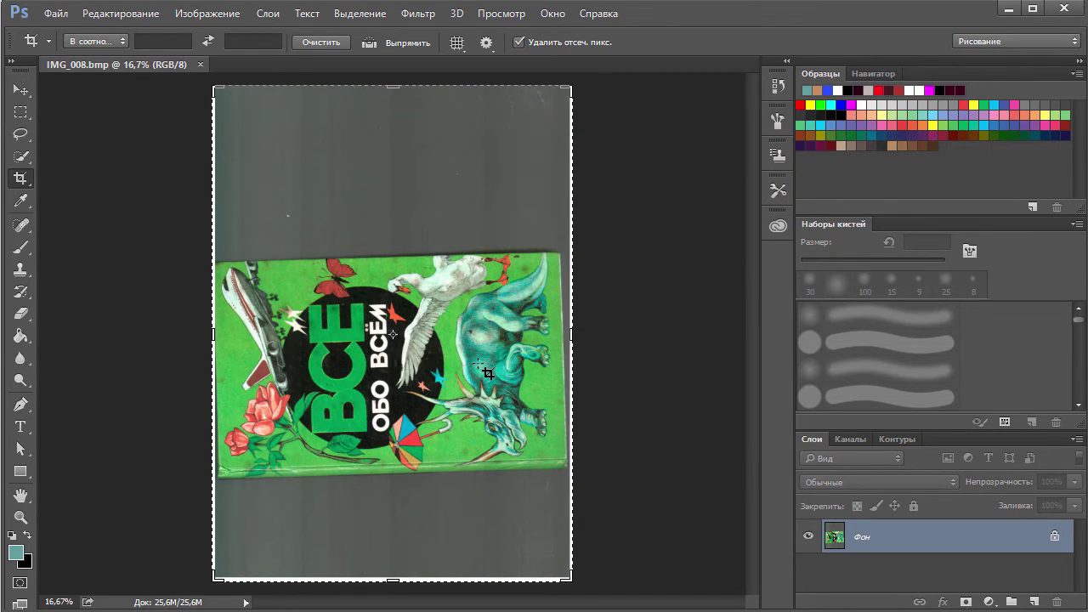
click(208, 13)
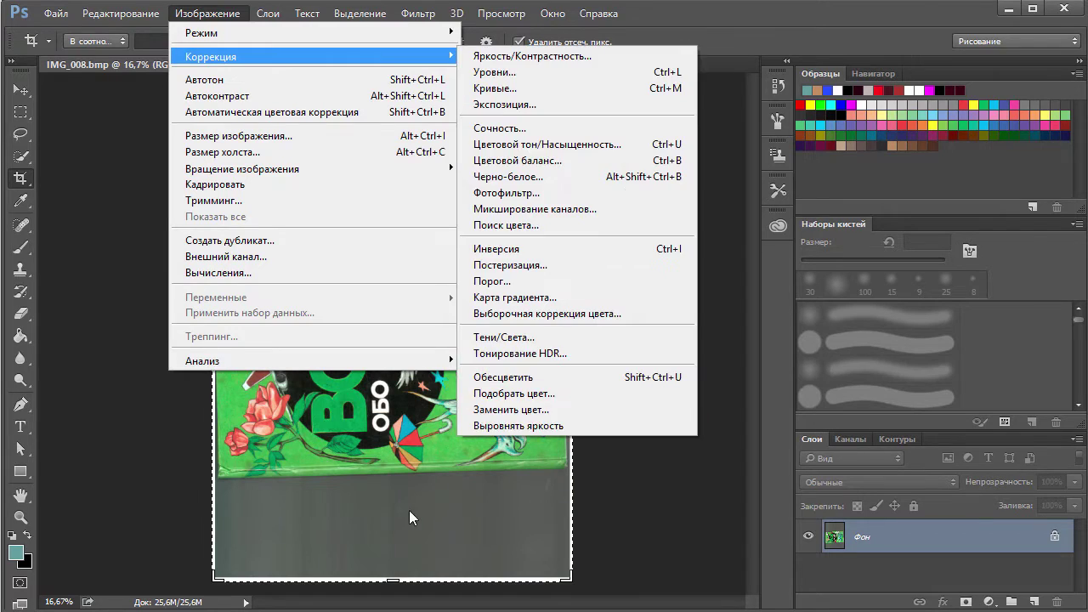
click(395, 511)
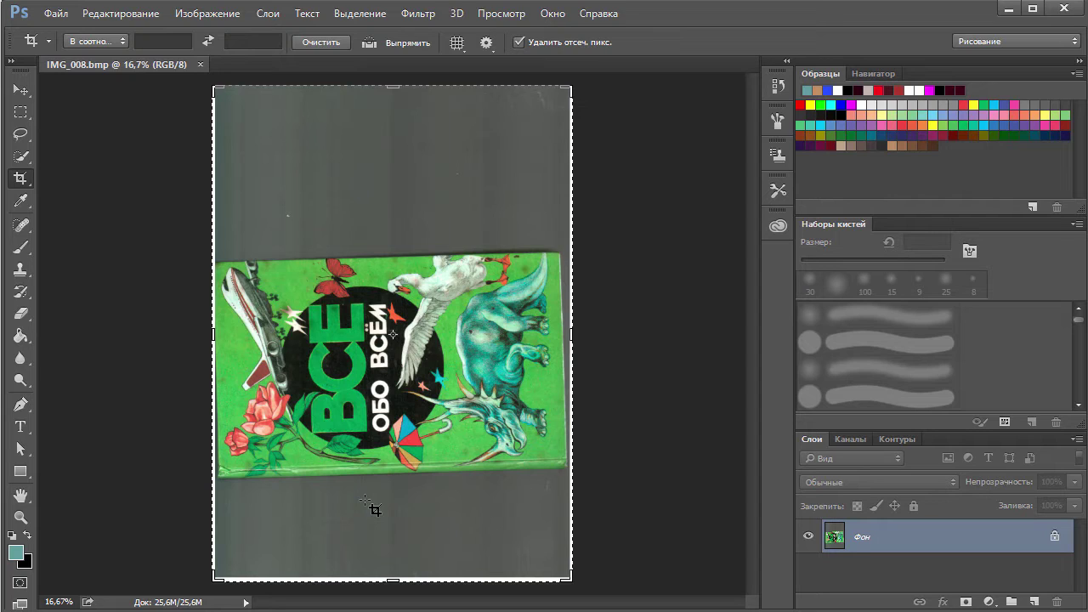
Step: Scan the back cover through another WIA import into the Pictures folder as a 300 DPI colour image
click(53, 14)
mouse_move(231, 429)
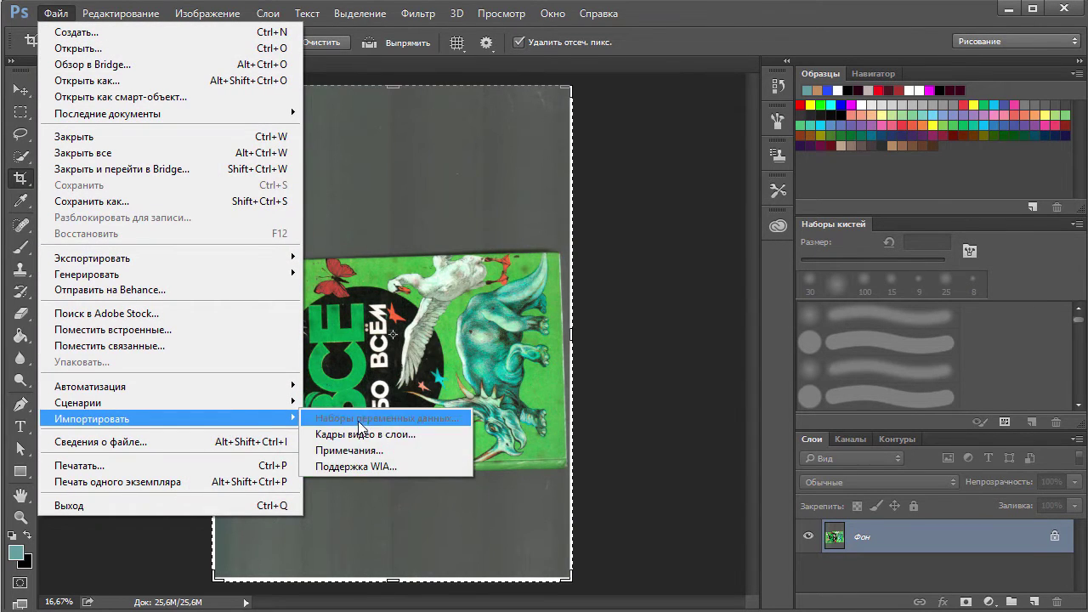
click(366, 468)
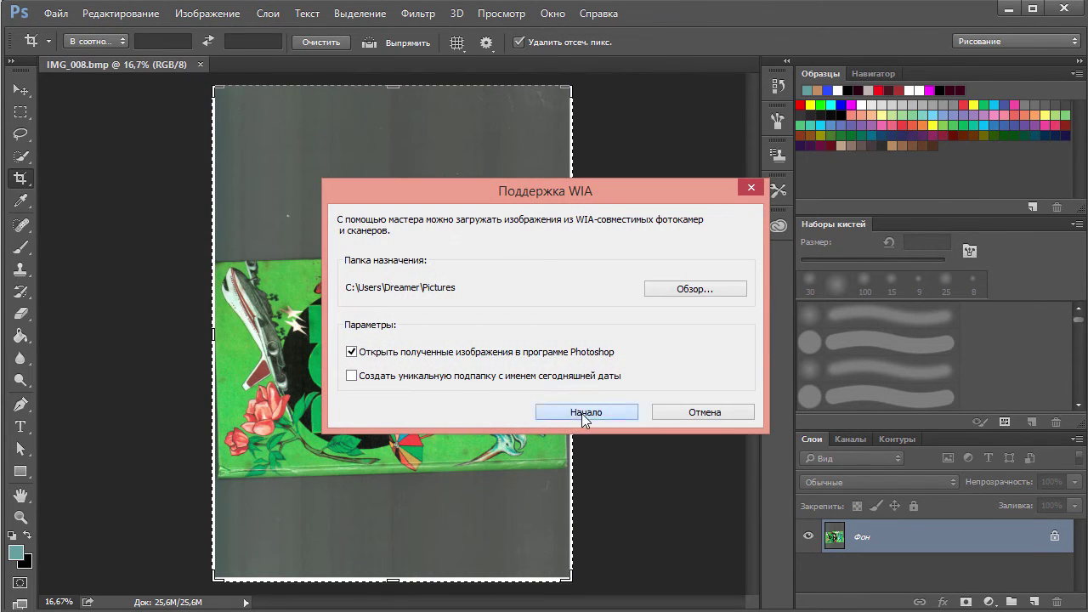
click(583, 412)
click(624, 408)
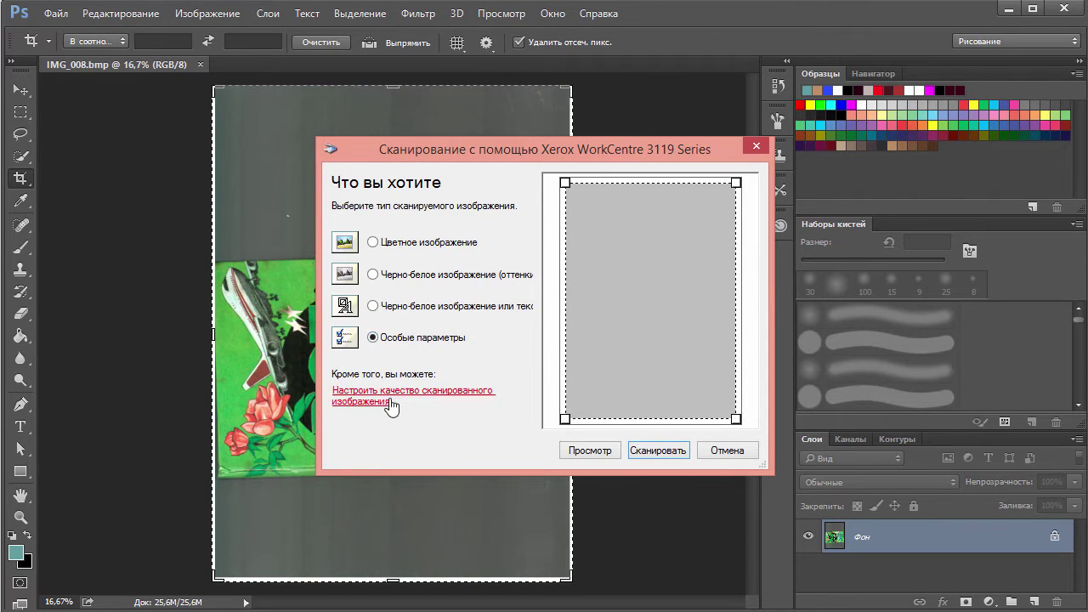
click(386, 401)
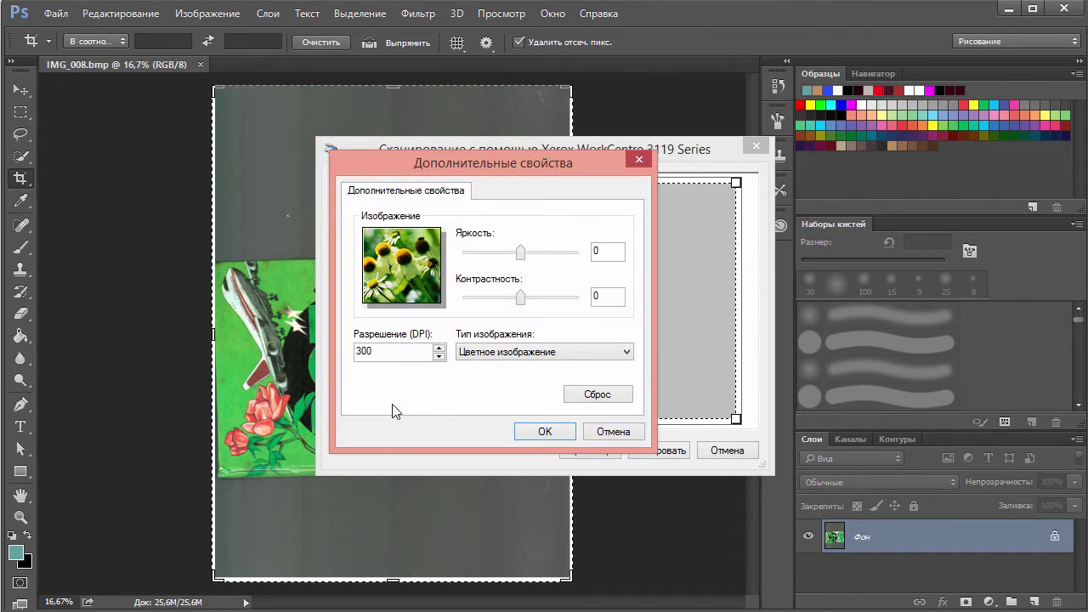
click(544, 431)
click(661, 449)
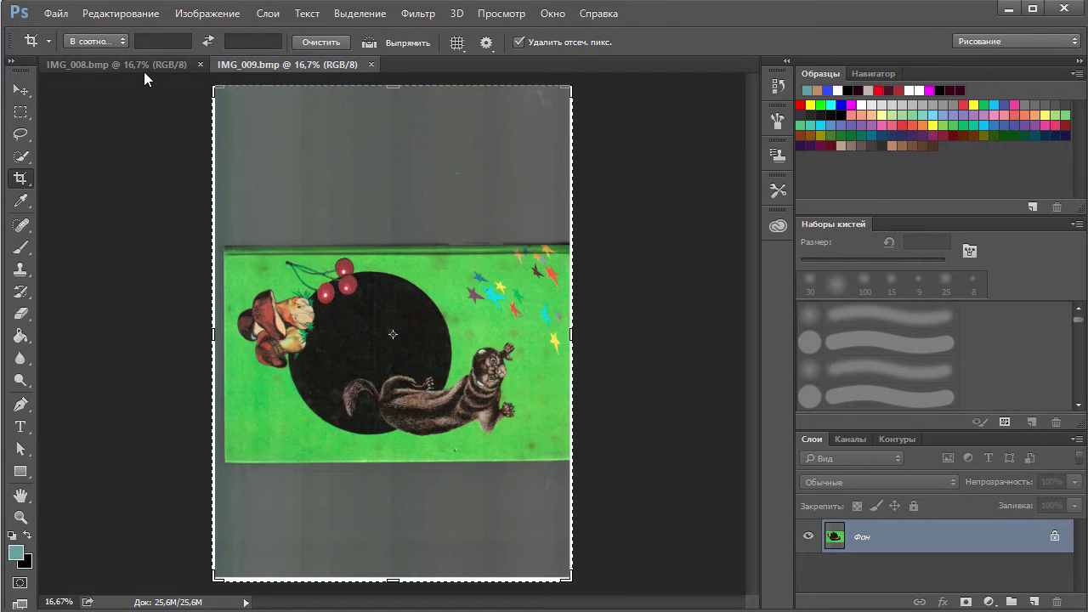
Step: Rotate the front cover scan IMG_008.bmp 90° clockwise
click(144, 68)
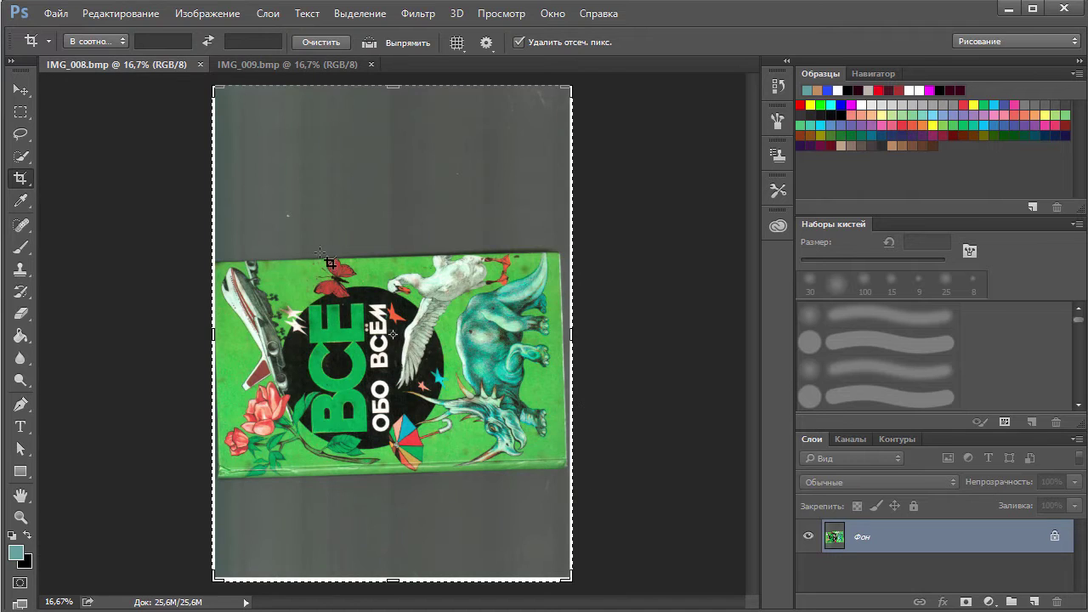
click(137, 19)
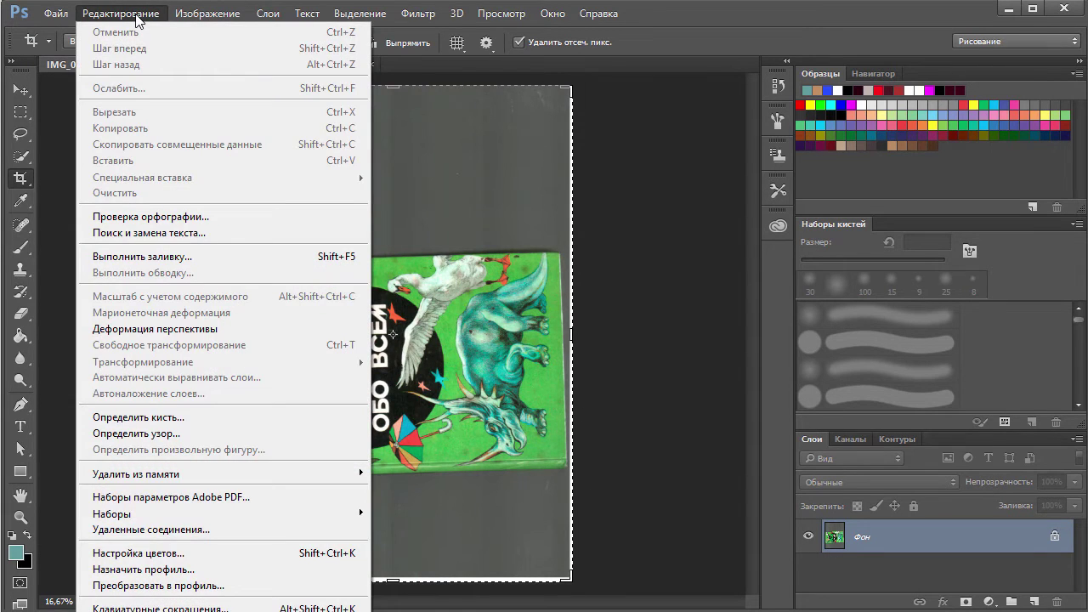
mouse_move(206, 13)
mouse_move(260, 174)
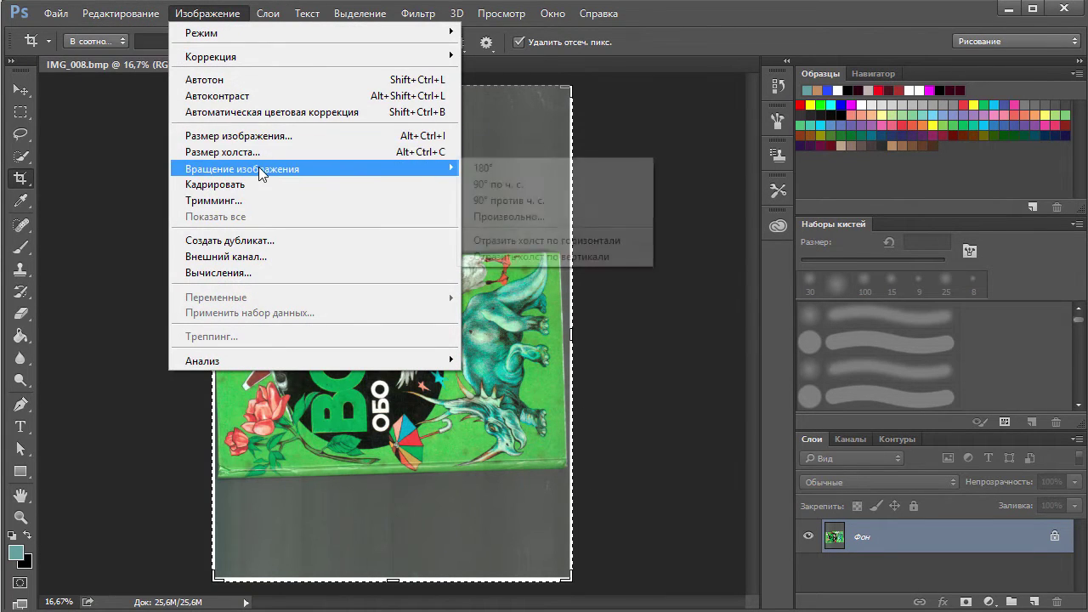
click(521, 185)
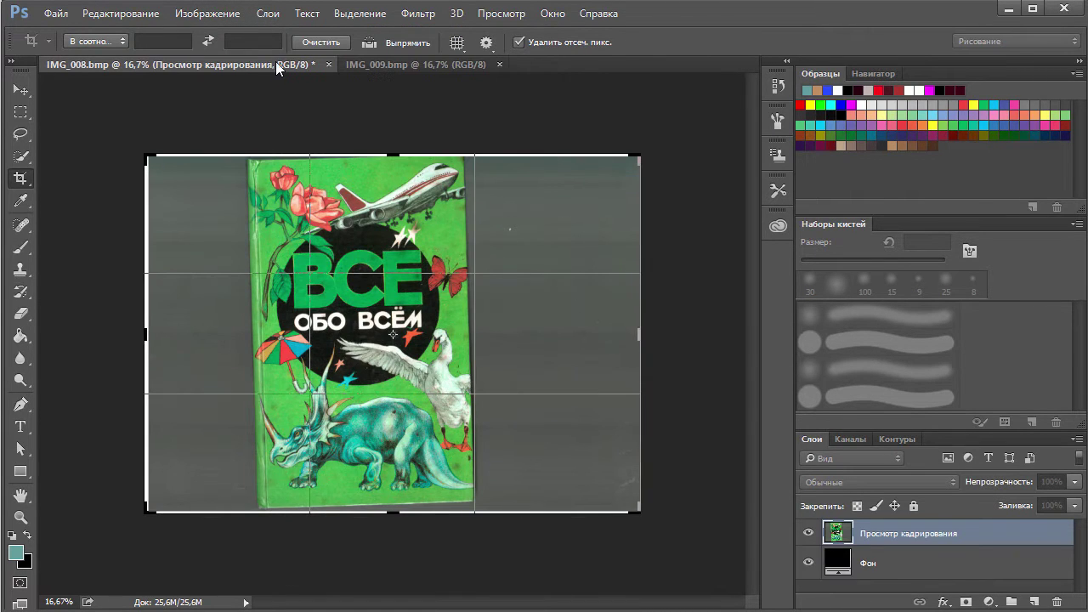
Step: Rotate the back cover scan IMG_009.bmp 90° clockwise
click(395, 63)
click(207, 13)
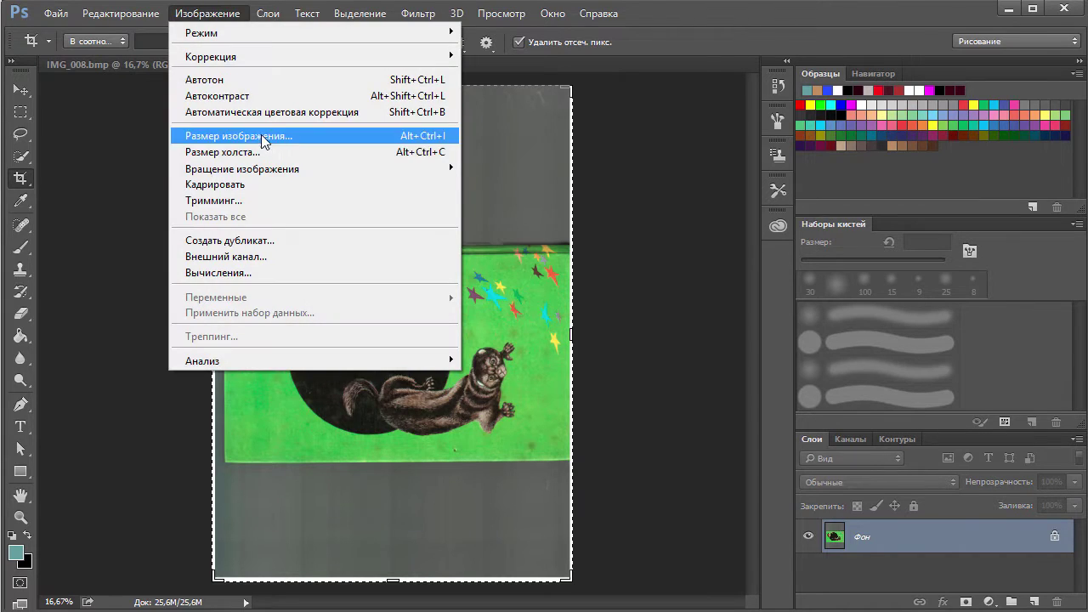
mouse_move(298, 169)
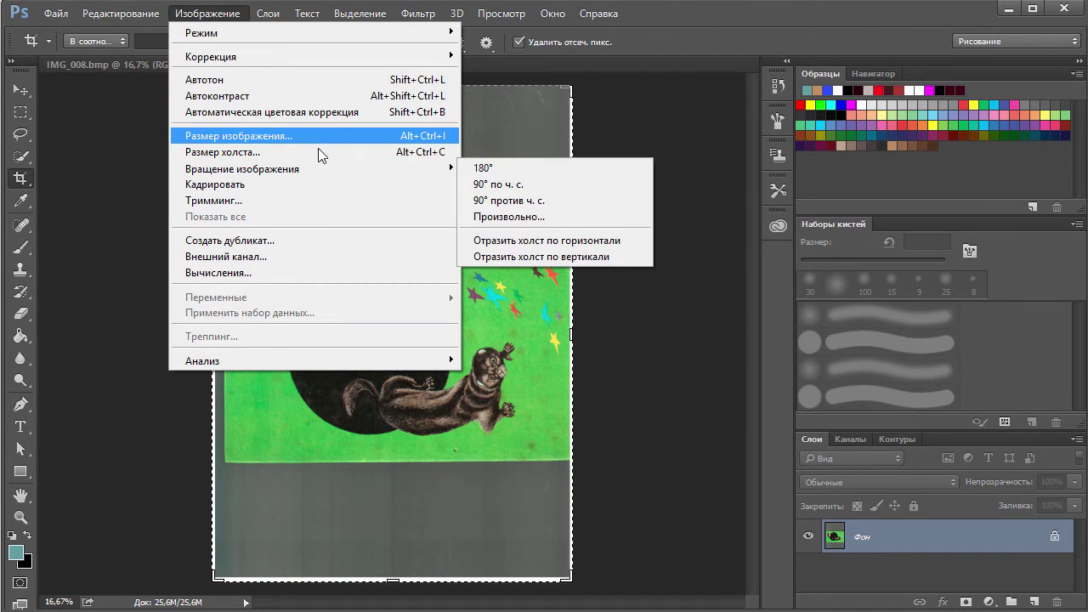
click(540, 184)
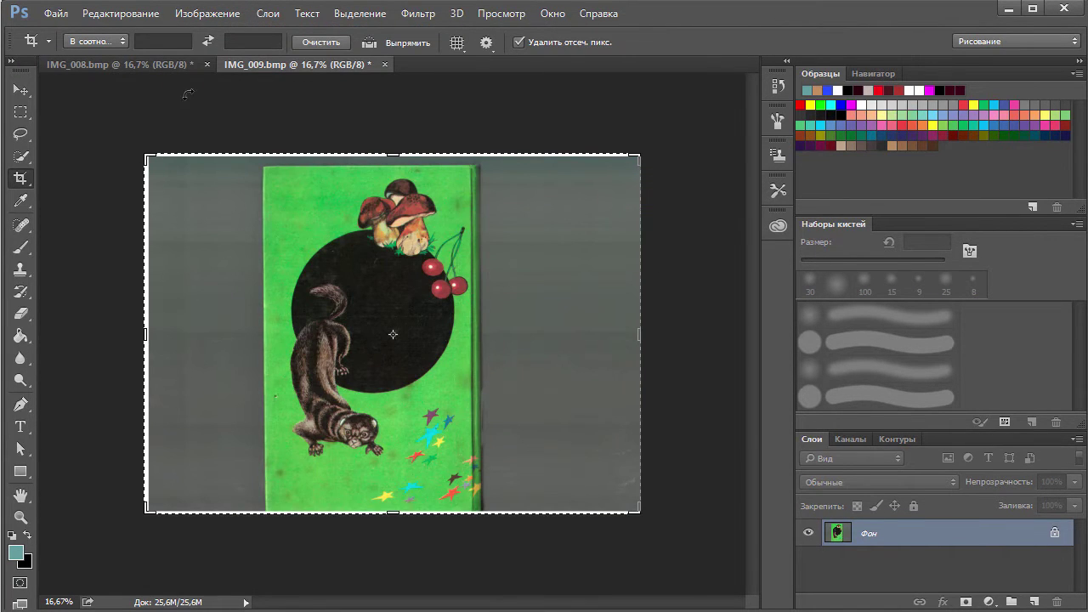
Step: Straighten and crop IMG_008.bmp to the front cover's edges, about 13.3 × 20.5 cm, removing the grey scanner background
click(141, 64)
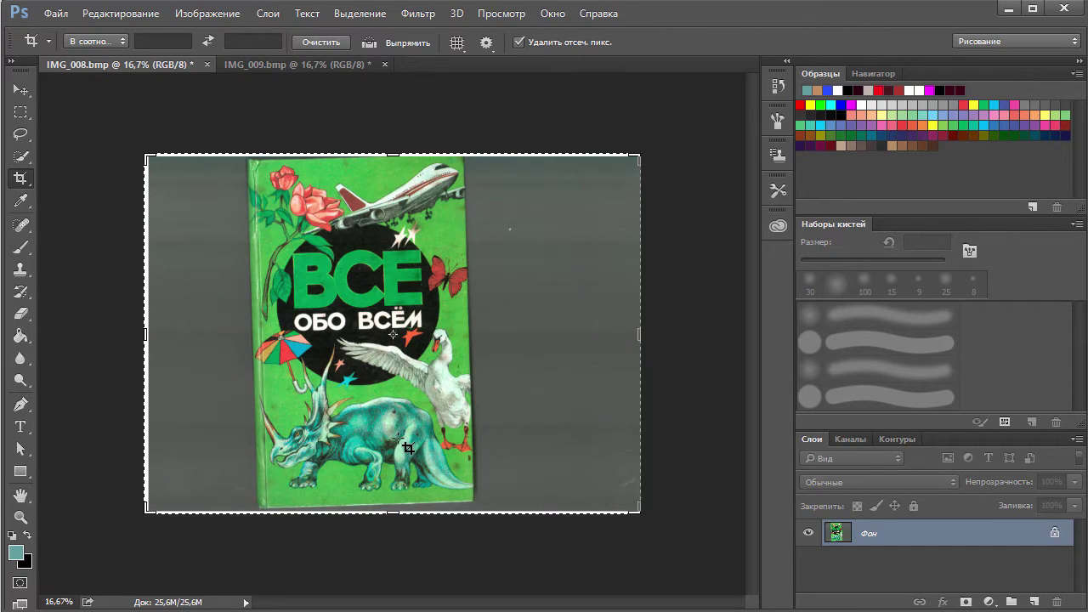
click(22, 202)
click(21, 178)
drag(249, 156, 379, 344)
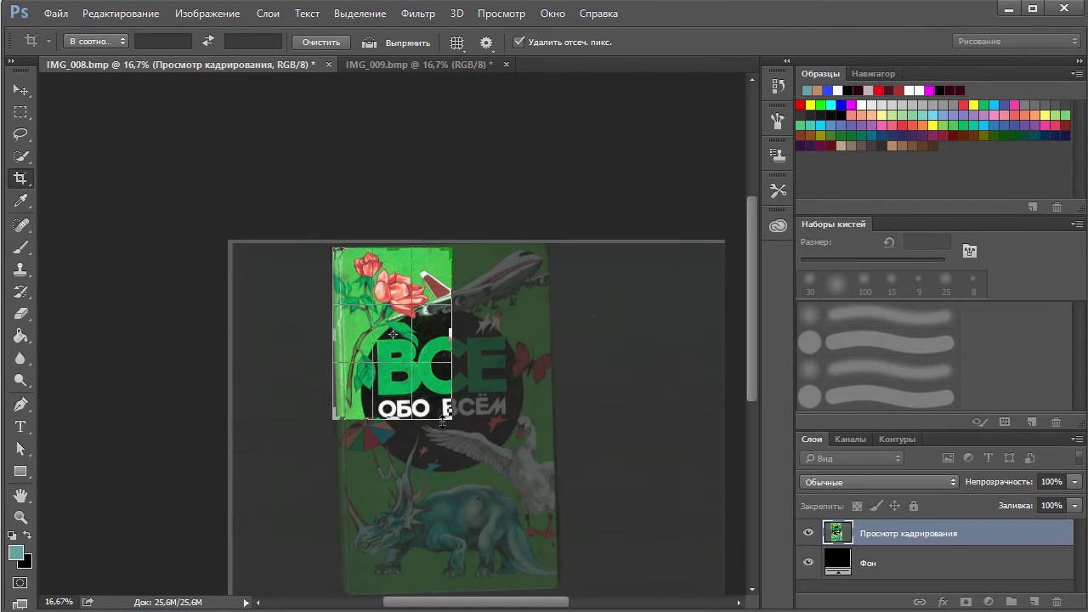
drag(443, 422, 505, 509)
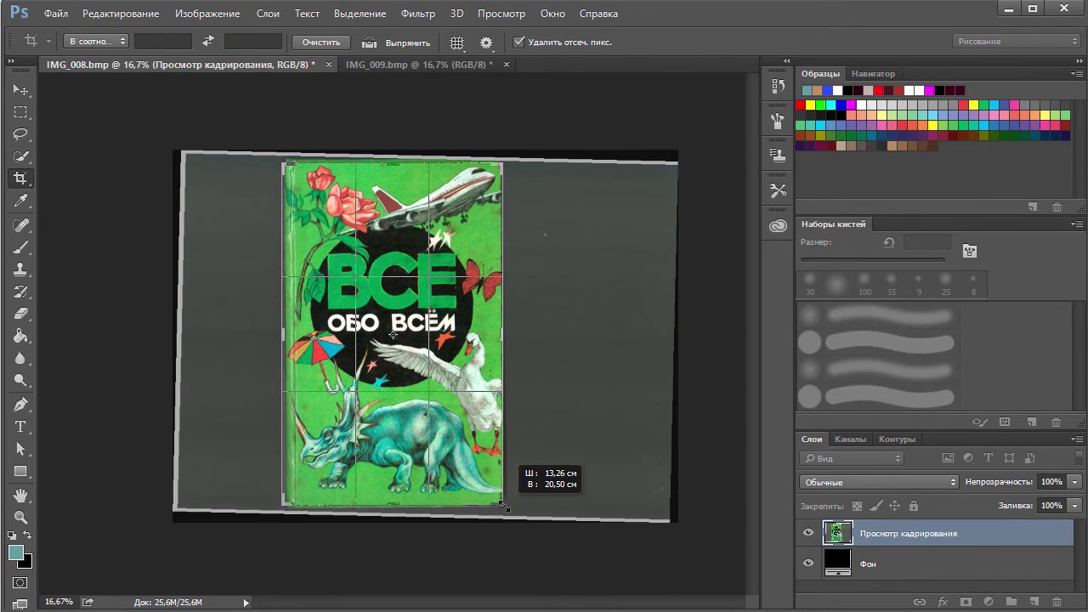
drag(504, 507, 504, 507)
drag(289, 507, 287, 506)
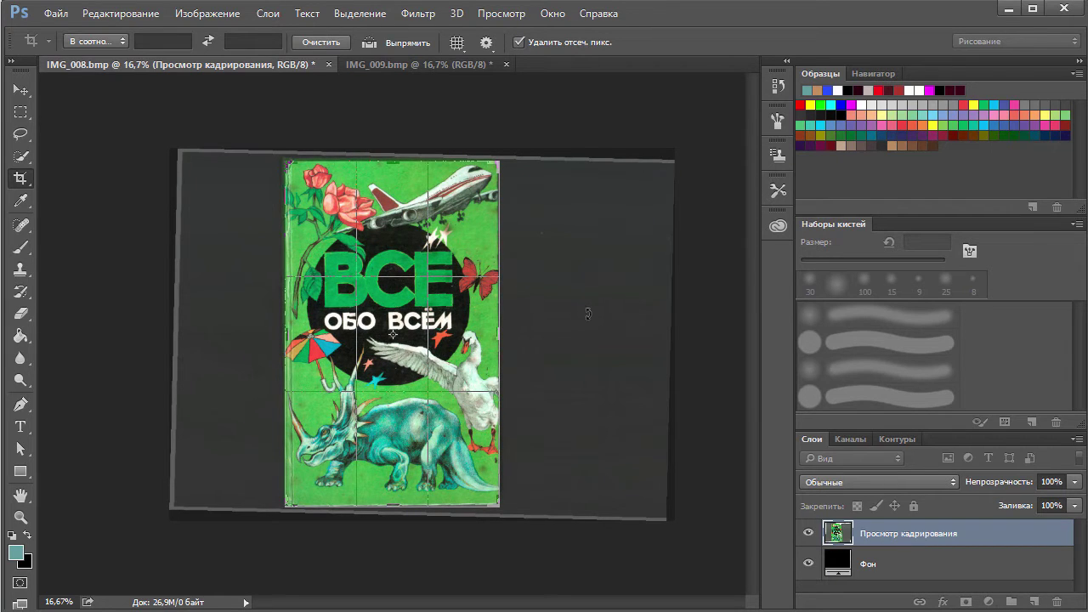
key(Return)
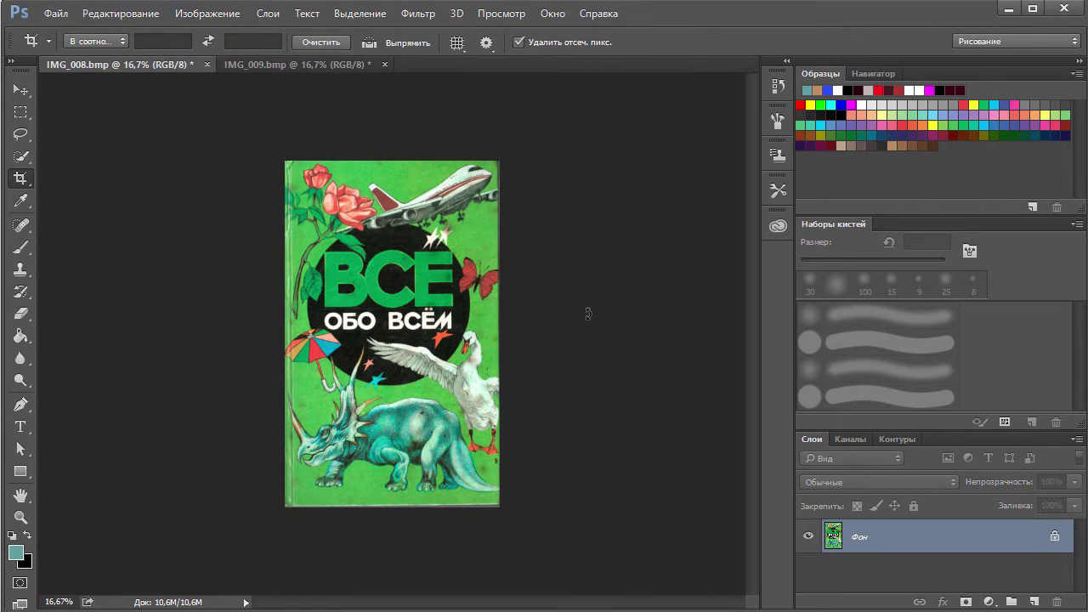
Step: Crop IMG_009.bmp to the edges of the back cover, removing the grey scanner background
click(293, 66)
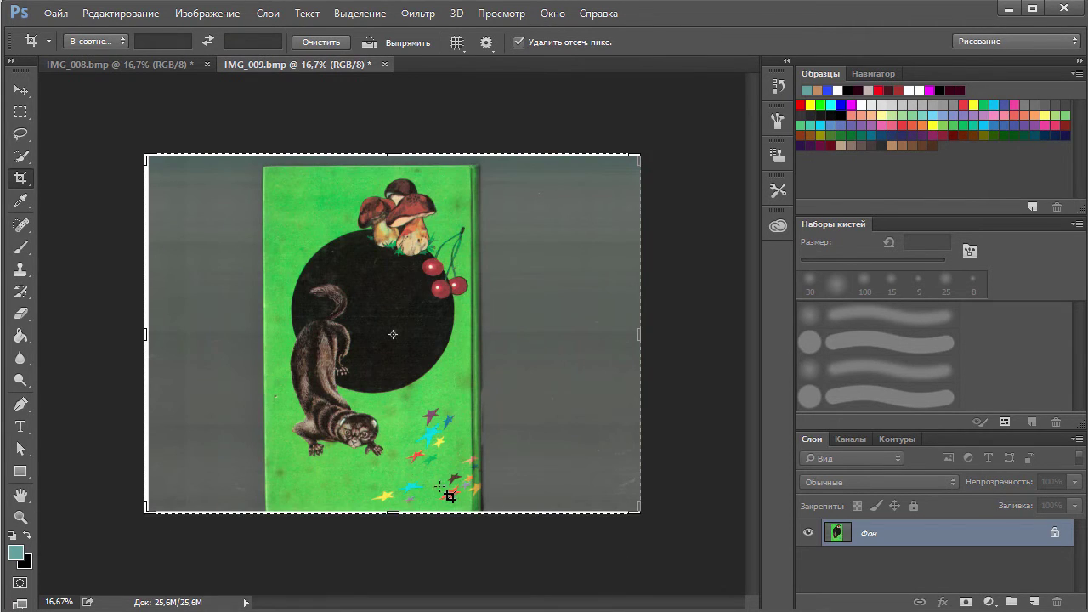
drag(318, 203, 490, 518)
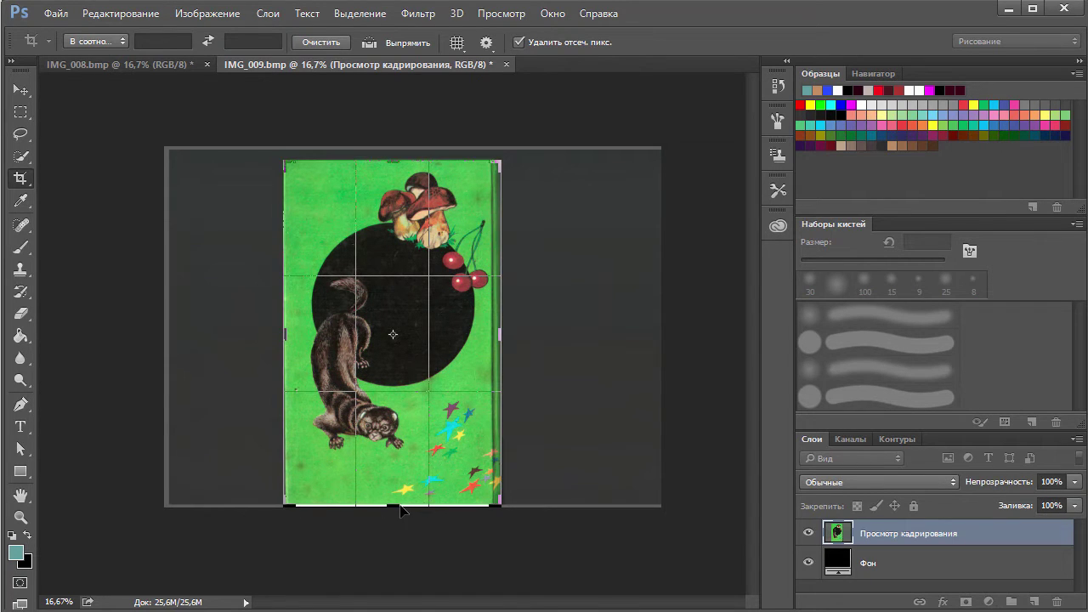
drag(400, 505, 400, 504)
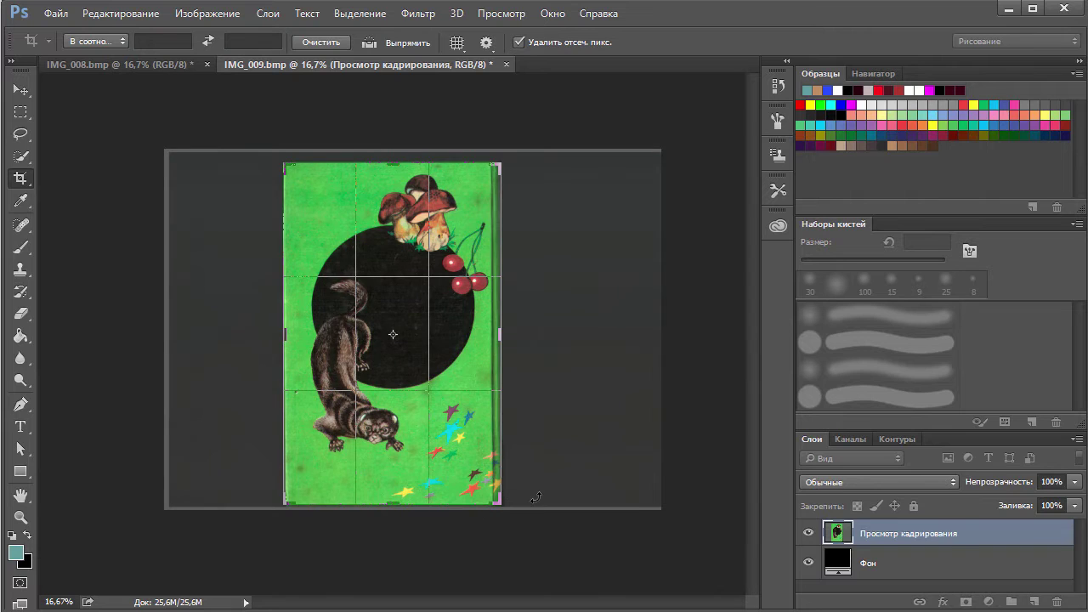
key(Return)
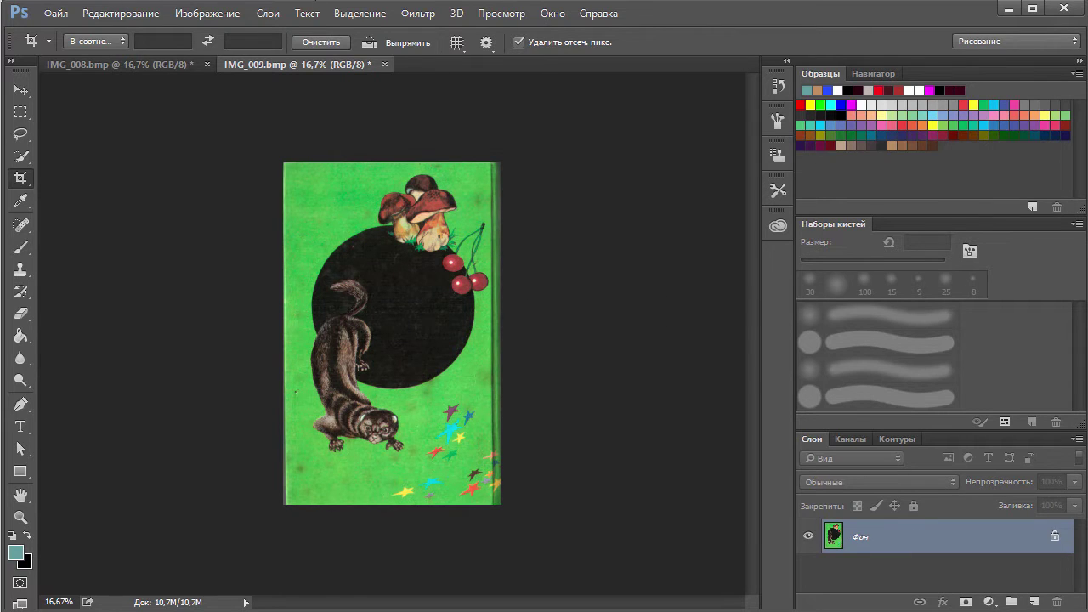
Step: Cover the grey strip along the front cover's lower edge in IMG_008.bmp with nearby green, using the Clone Stamp at 30 px
click(124, 67)
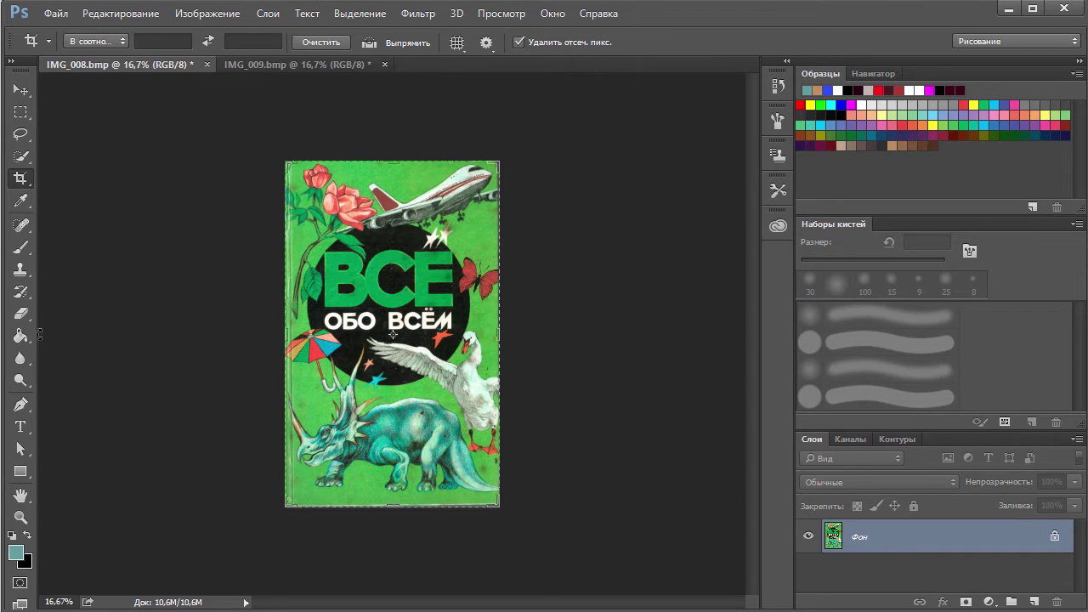
click(21, 517)
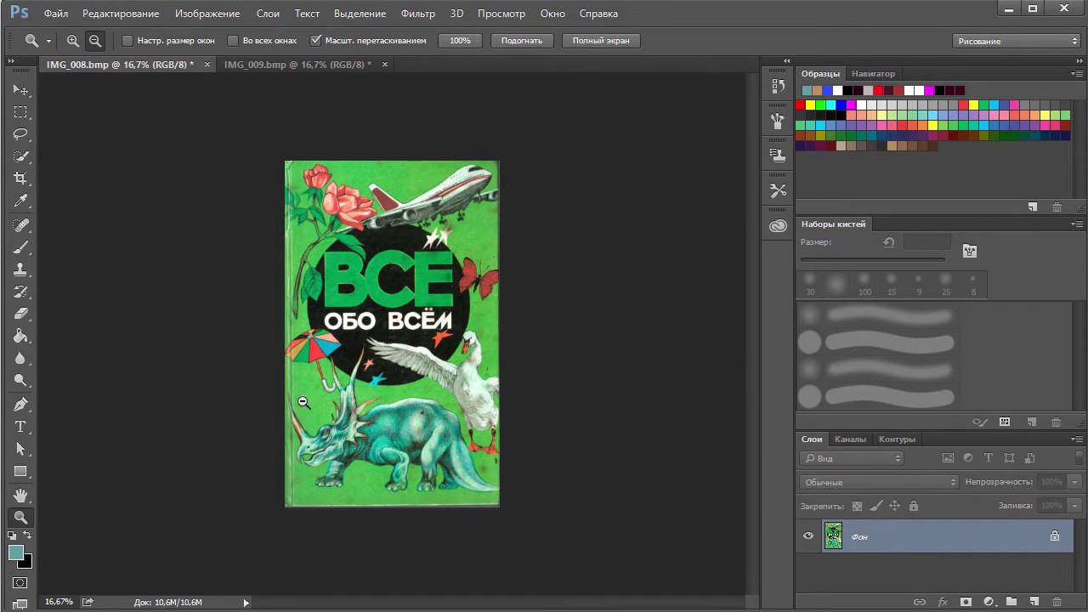
click(362, 375)
click(378, 373)
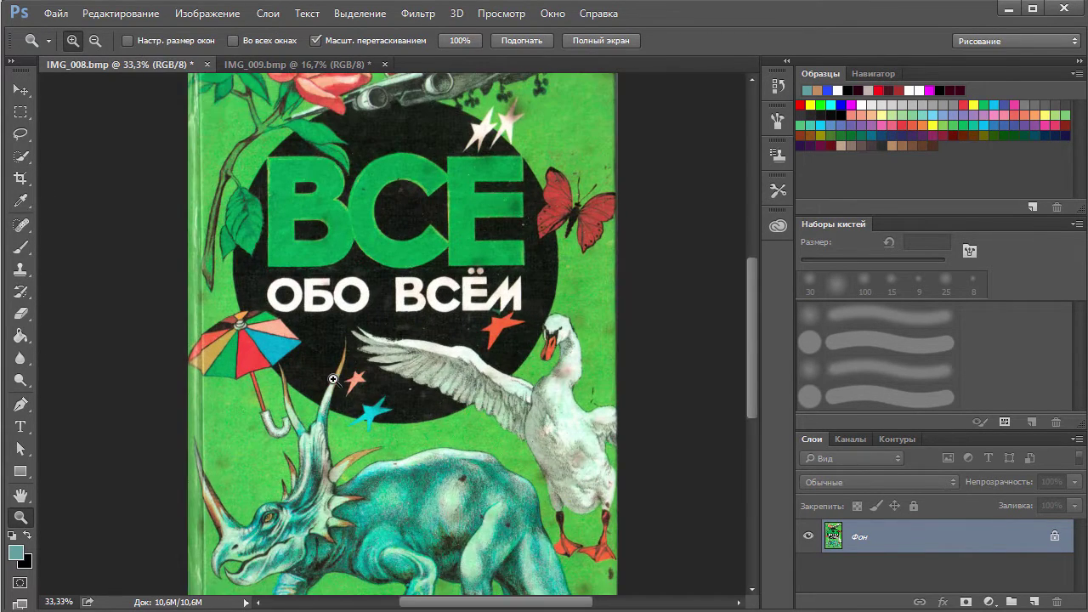
click(408, 369)
scroll(612, 378, down, 1)
alt+click(740, 384)
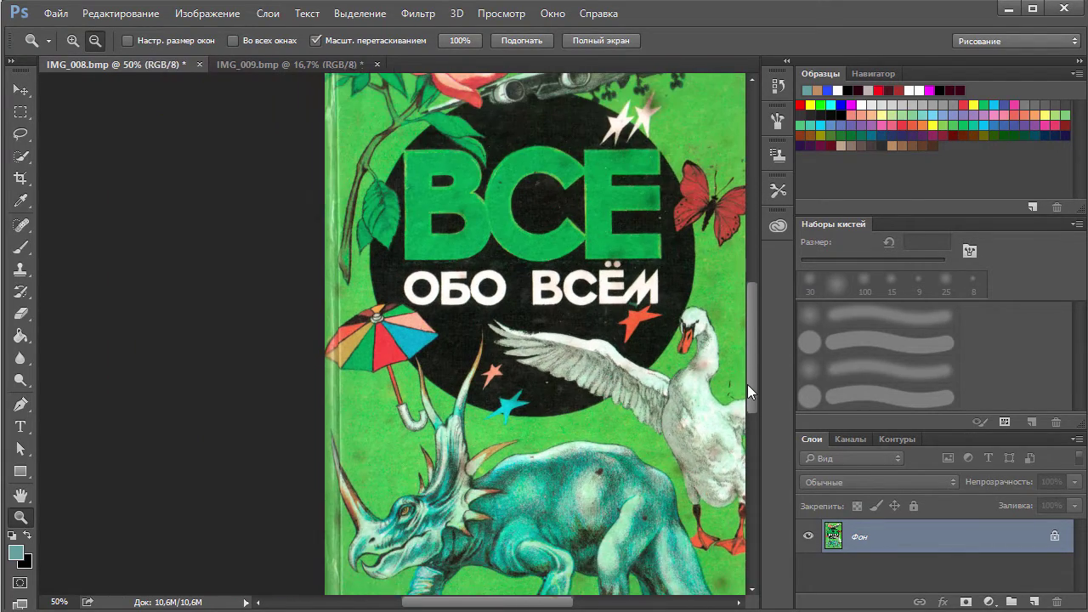
drag(755, 405, 748, 476)
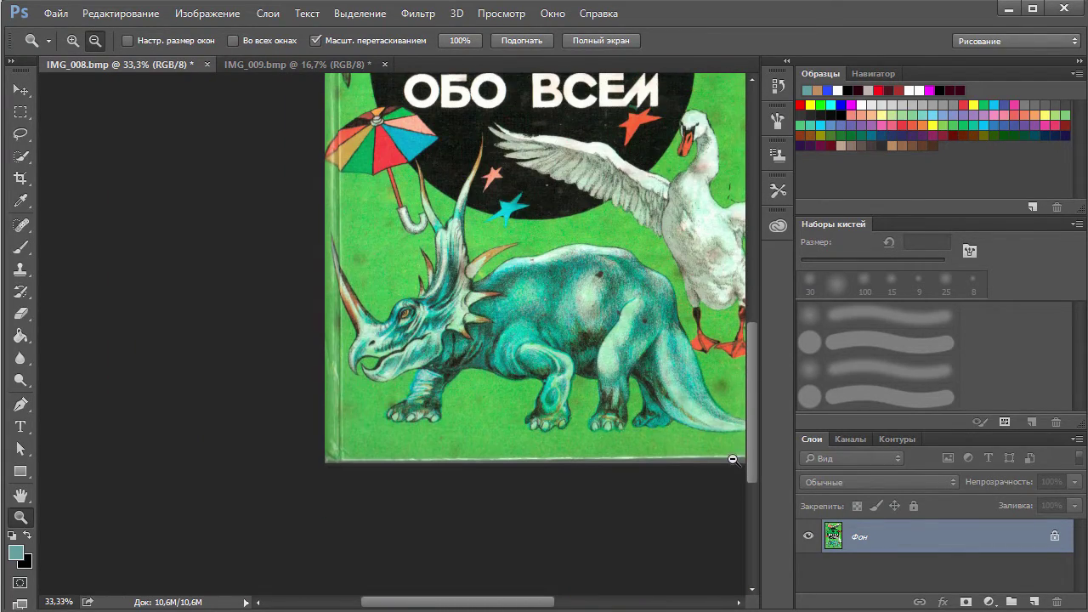
key(s)
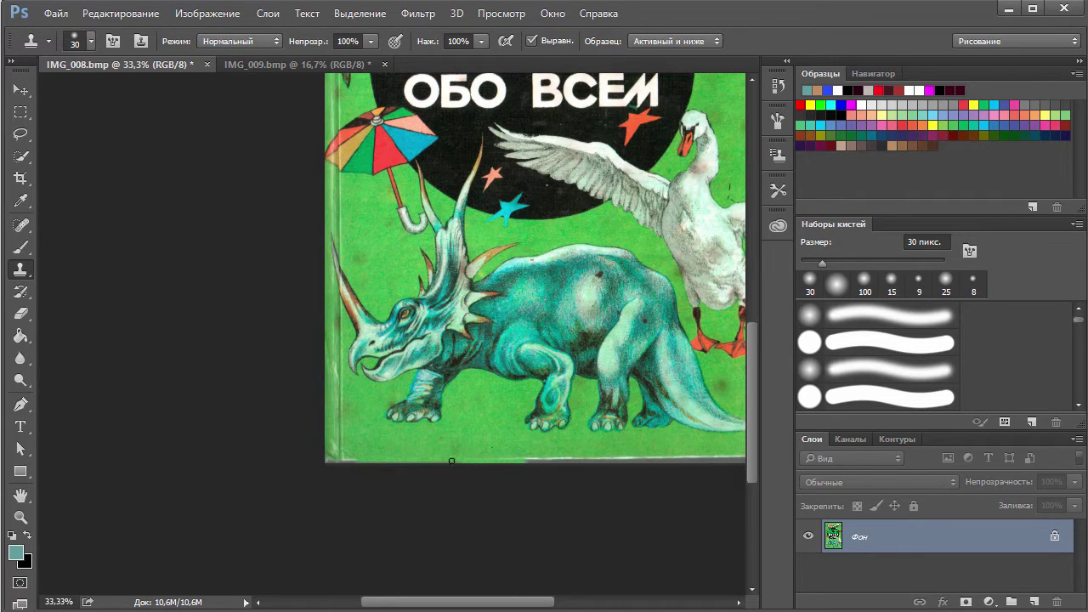
alt+click(510, 451)
scroll(351, 436, down, 1)
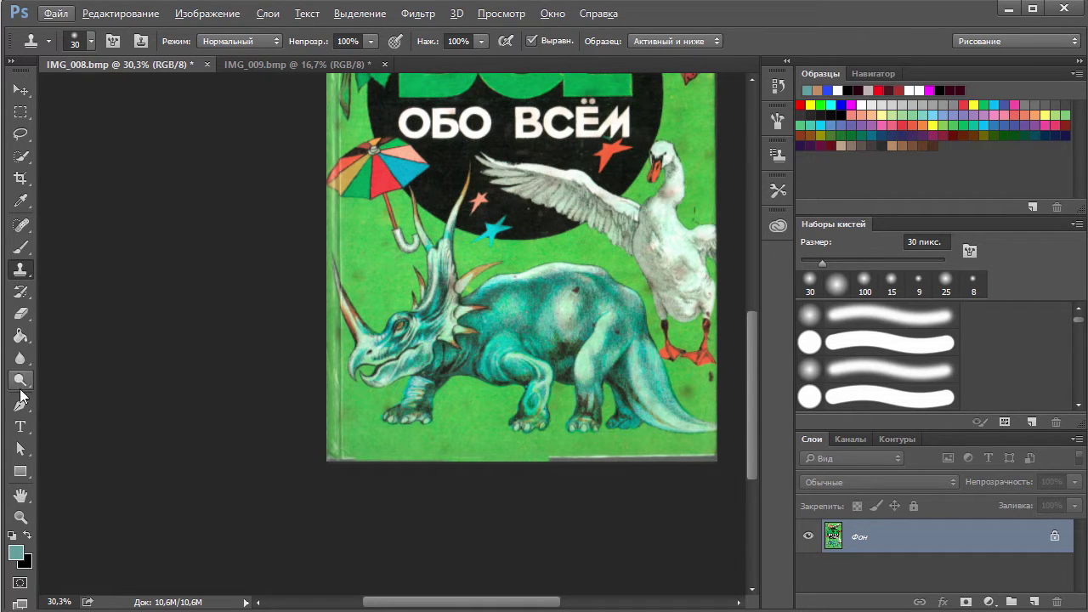
Step: Cover the vertical spine crease near the front cover's lower-left corner in IMG_008.bmp with nearby green, using the Clone Stamp at 30 px
click(21, 517)
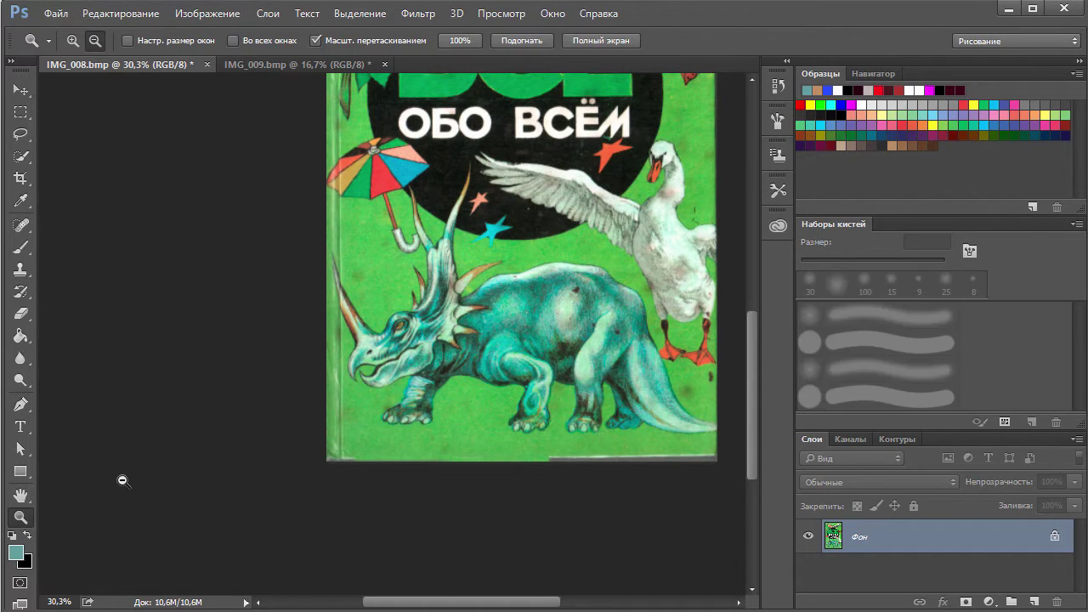
click(340, 448)
click(337, 442)
click(337, 439)
click(337, 439)
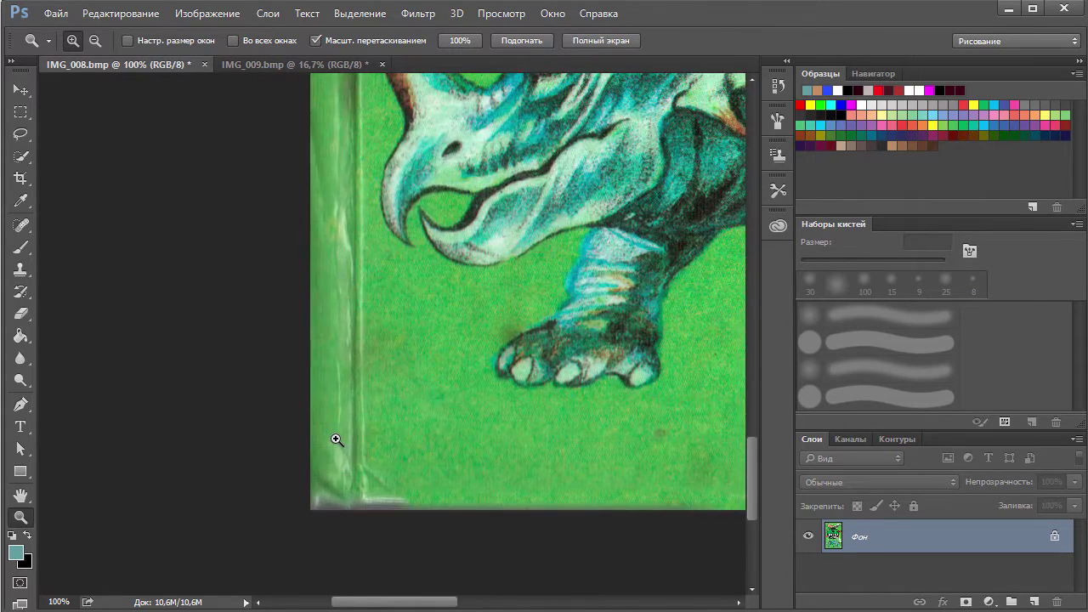
click(337, 440)
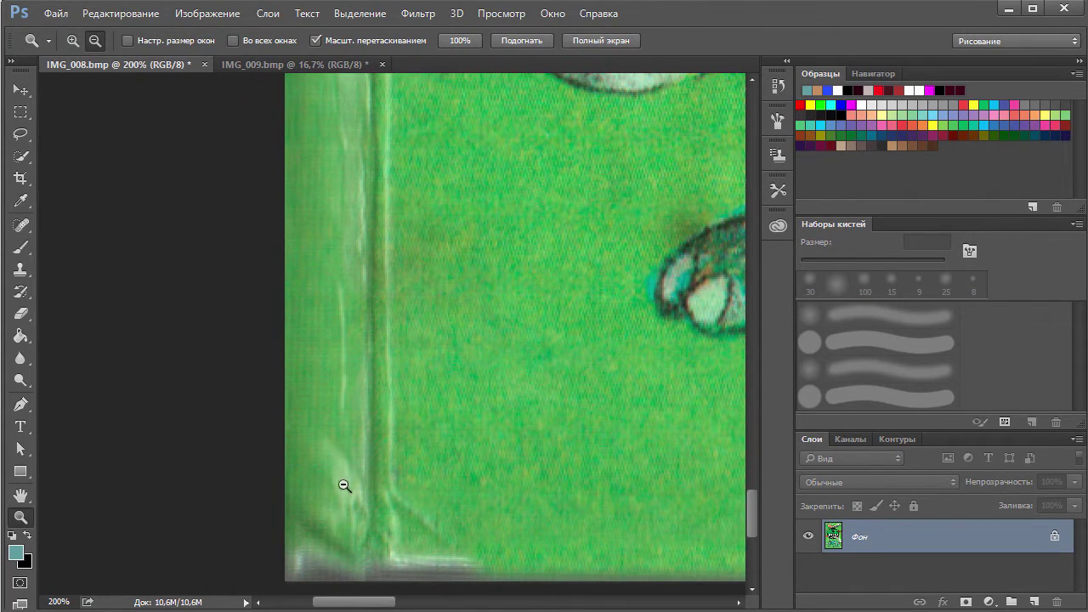
scroll(363, 456, down, 2)
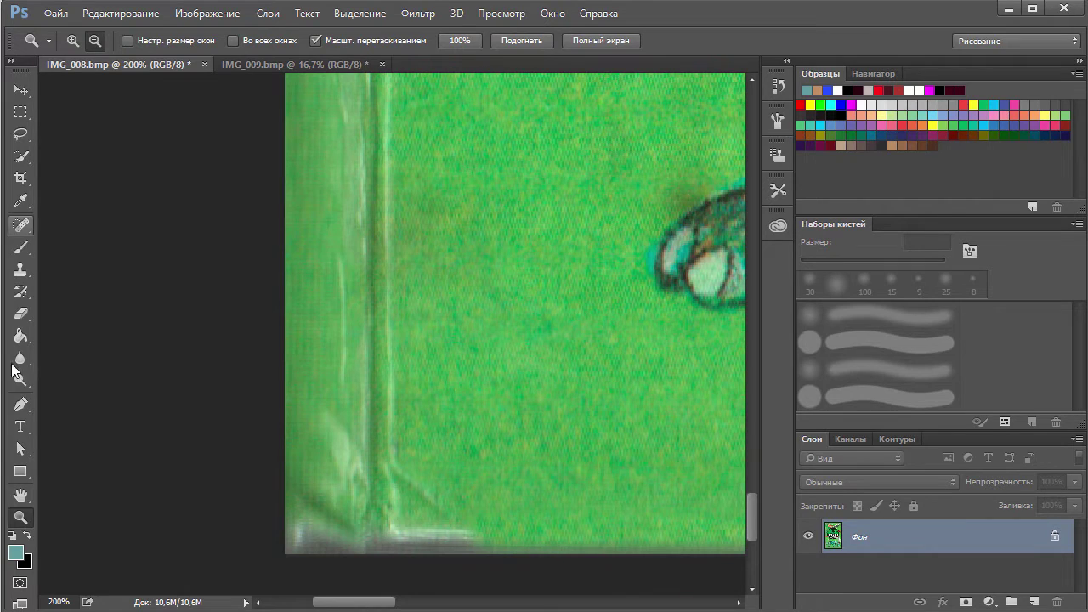
click(21, 270)
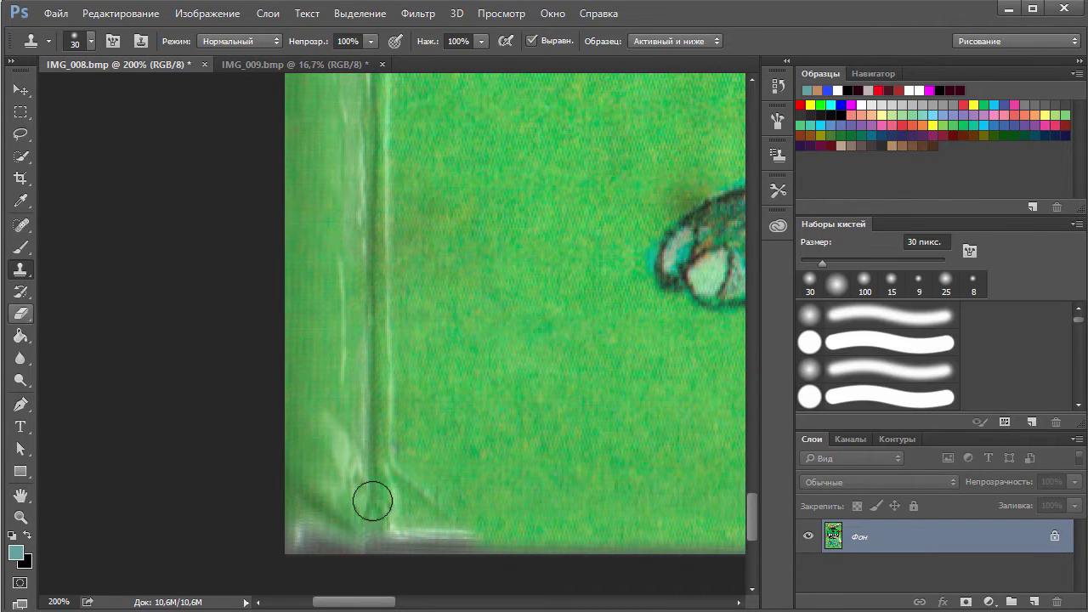
alt+click(546, 357)
mouse_move(377, 384)
mouse_down()
mouse_move(395, 314)
mouse_move(373, 303)
mouse_move(358, 371)
mouse_move(368, 324)
mouse_move(362, 207)
mouse_move(375, 181)
mouse_move(354, 216)
mouse_up()
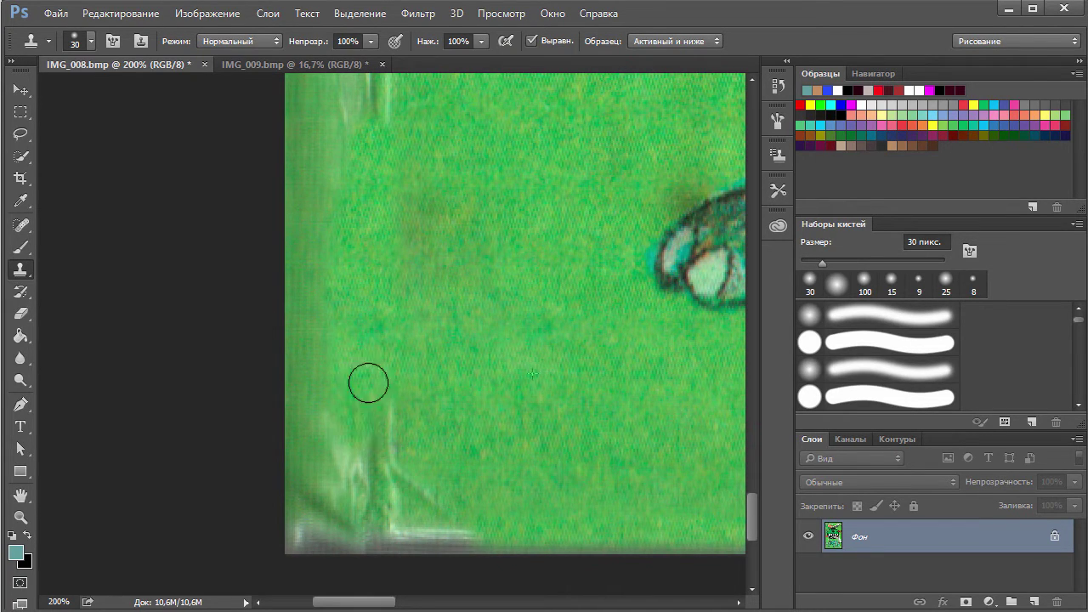
drag(366, 381, 384, 432)
Step: Clone nearby green over the grey, creased lower-left corner of the front cover and the adjoining dark lower edge
mouse_move(476, 529)
mouse_down()
mouse_move(357, 526)
mouse_move(362, 476)
mouse_up()
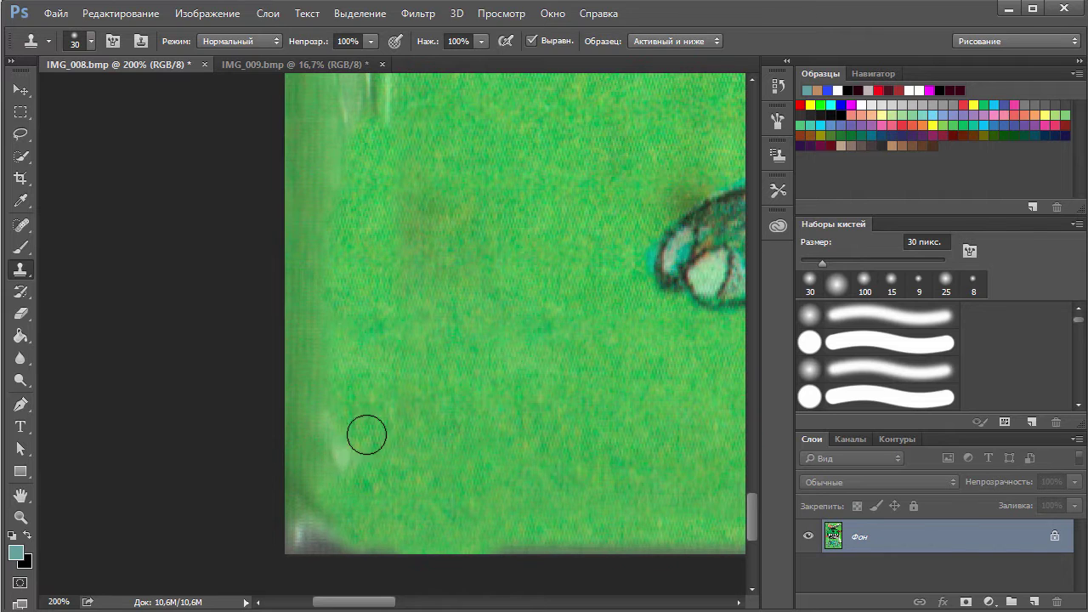
mouse_move(367, 432)
mouse_down()
mouse_move(305, 522)
mouse_move(337, 532)
mouse_up()
alt+click(559, 419)
mouse_move(432, 526)
mouse_down()
mouse_move(335, 522)
mouse_move(291, 535)
mouse_move(673, 544)
mouse_up()
alt+click(472, 360)
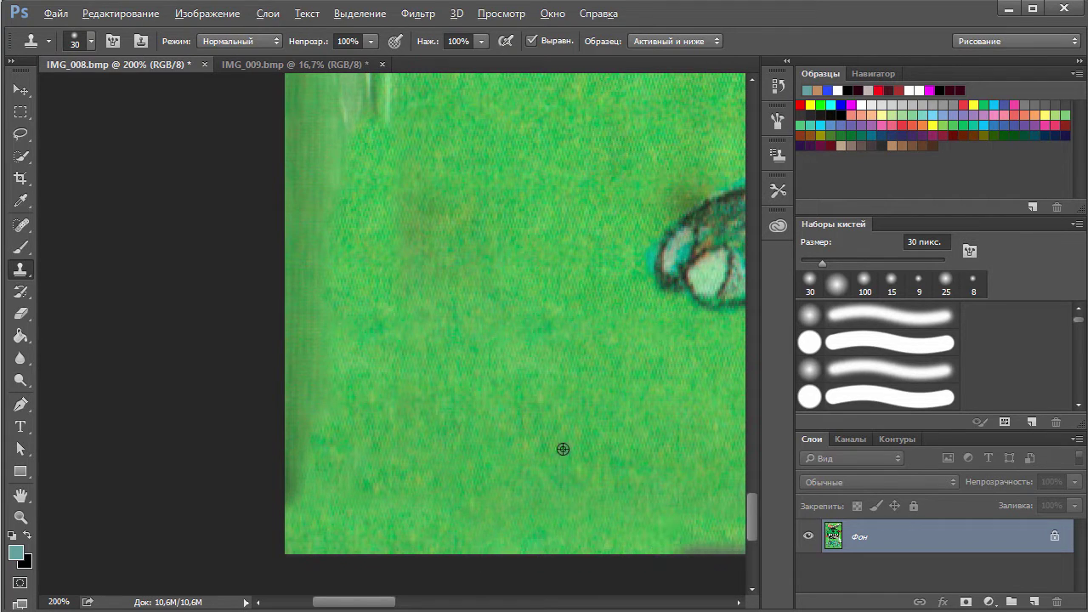
Step: Open the image size settings for IMG_008.bmp and look up the book's format on its ozon.ru page in the browser
scroll(561, 444, down, 1)
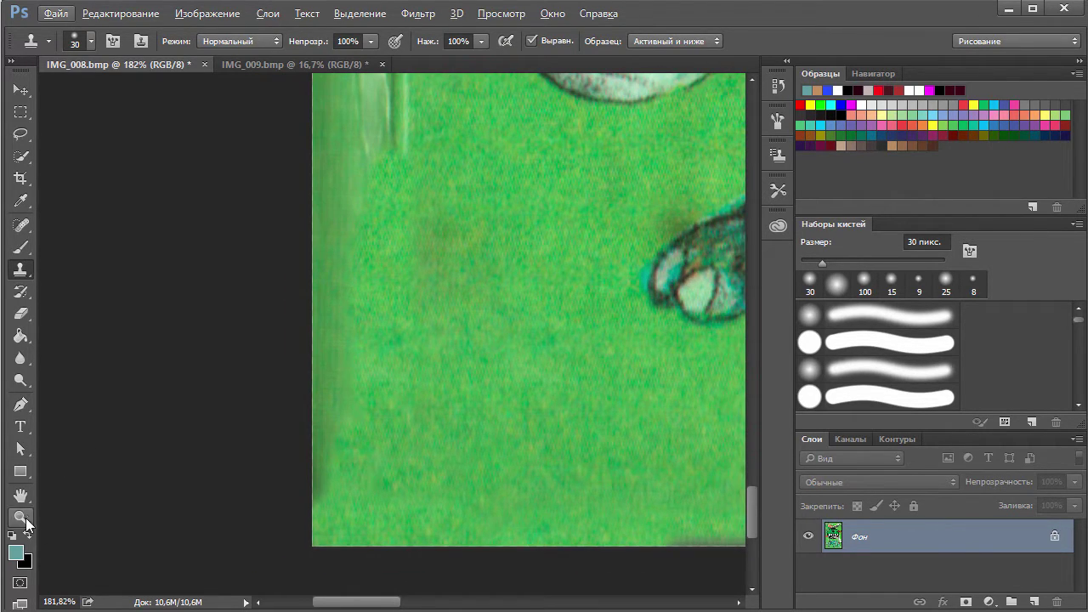
click(20, 517)
alt+click(451, 394)
alt+click(453, 394)
alt+click(453, 394)
alt+click(453, 394)
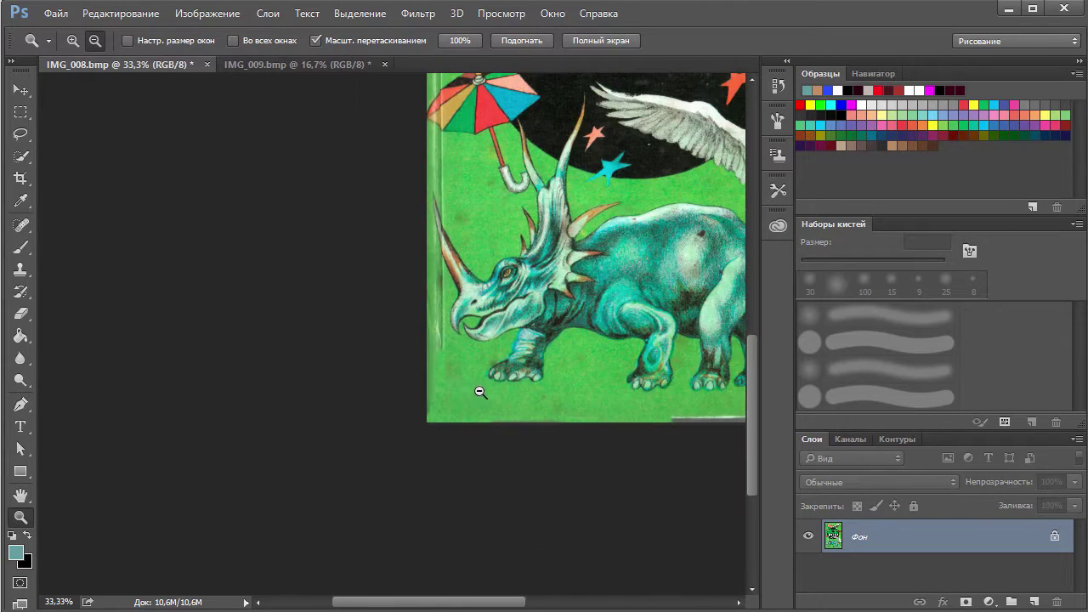
alt+click(598, 399)
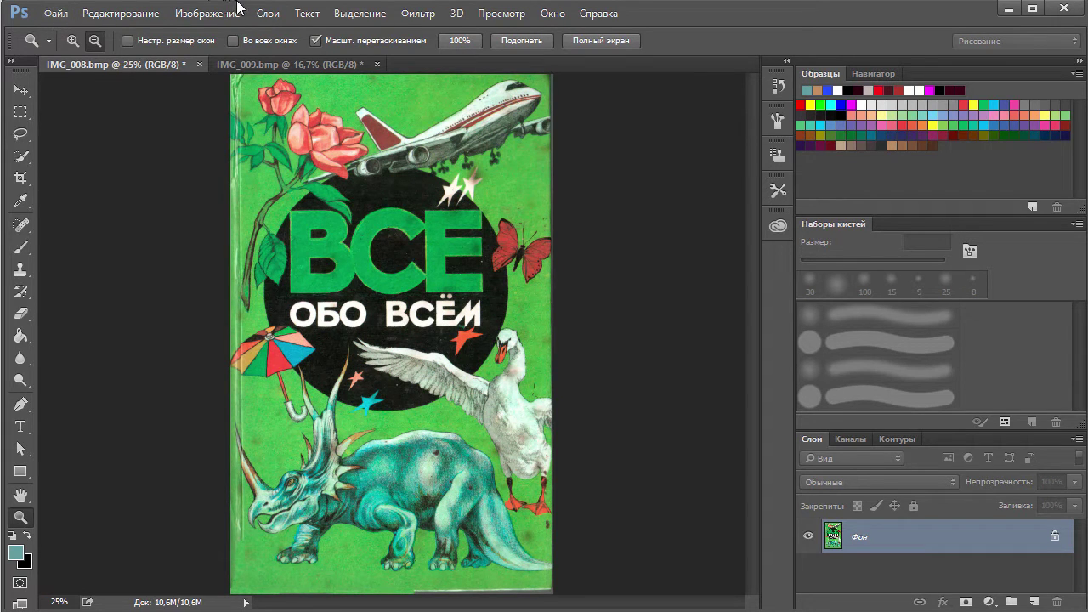
click(199, 17)
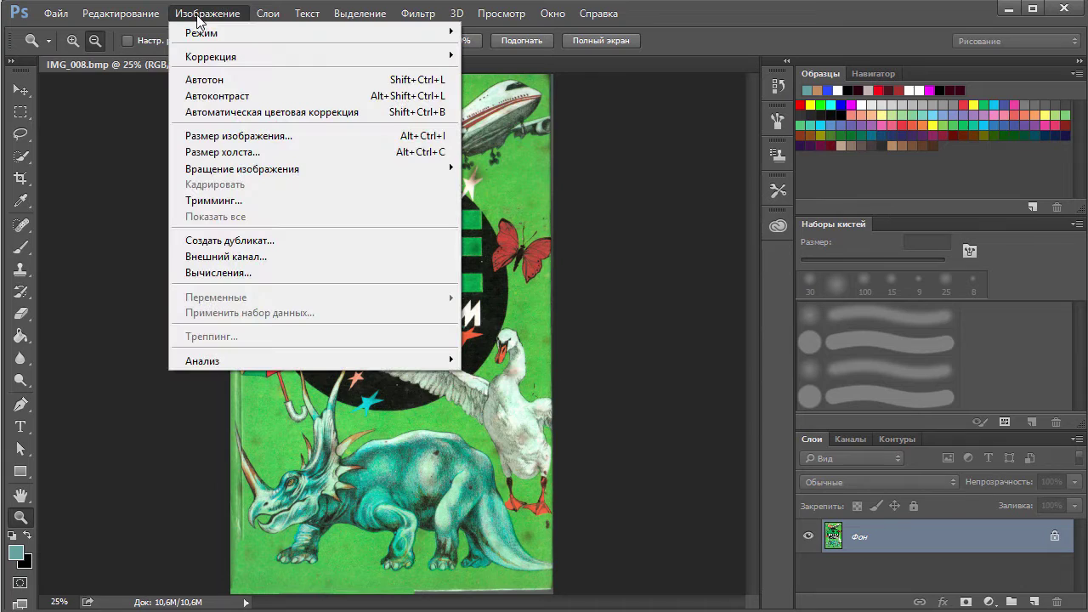
click(255, 138)
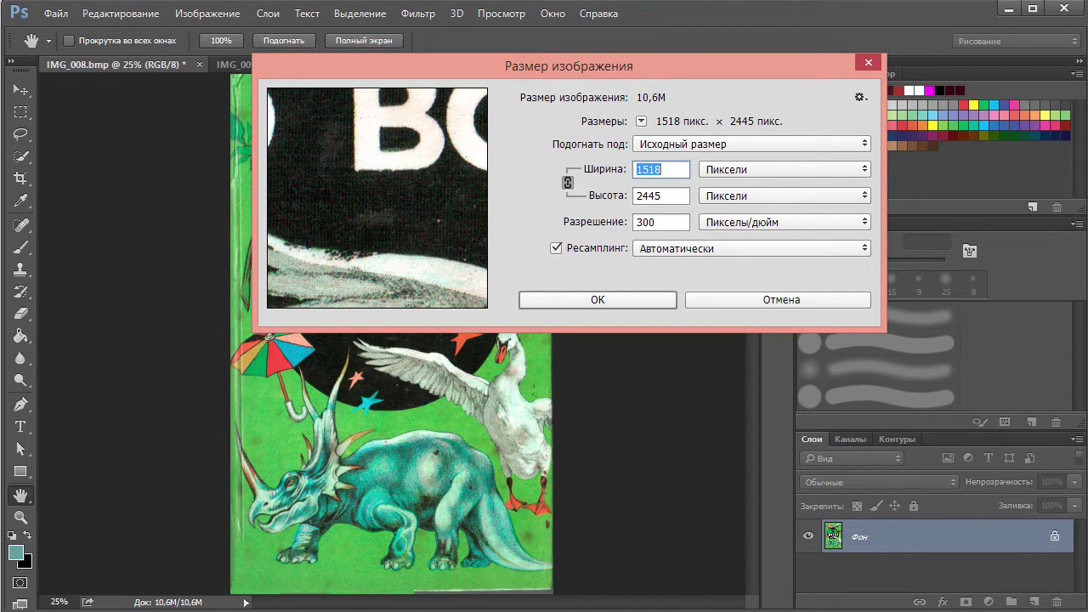
key(alt+Tab)
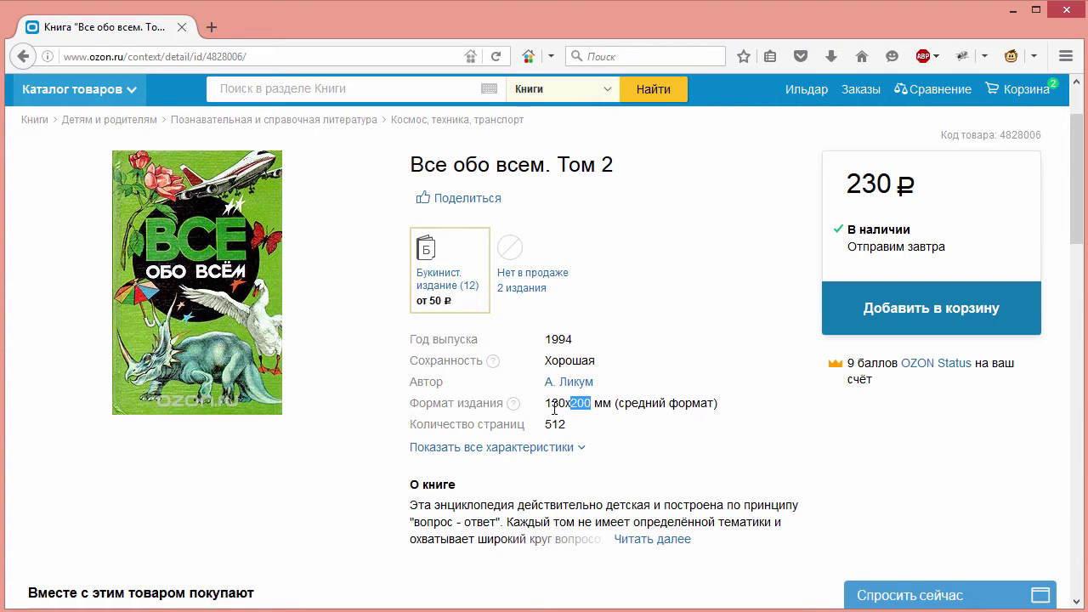
drag(557, 406, 544, 407)
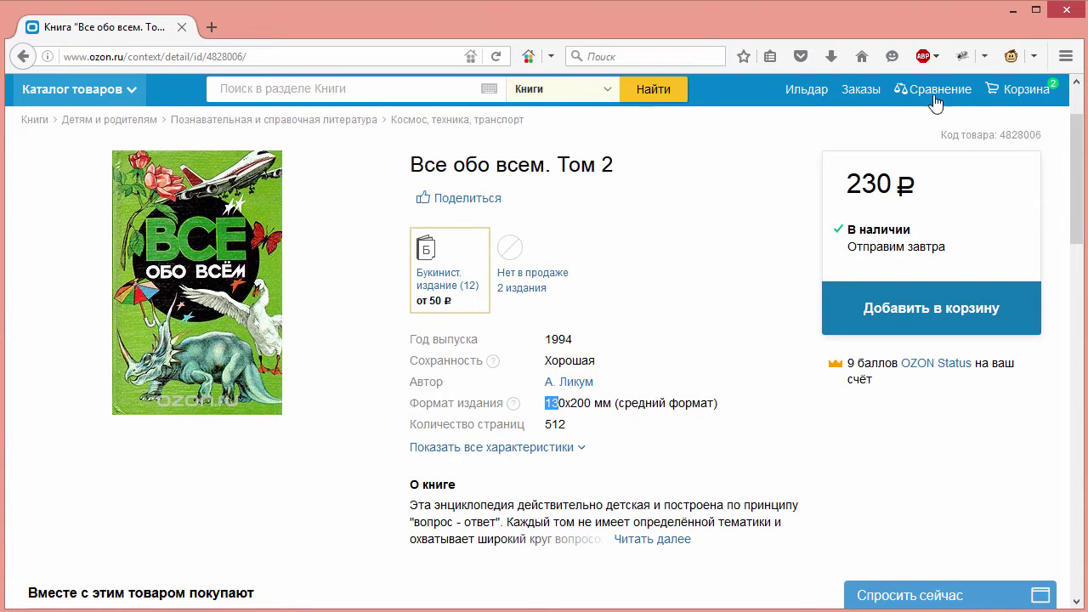
click(1013, 11)
Step: Switch the front cover's size units to millimetres and set its height to 200 mm
key(Tab)
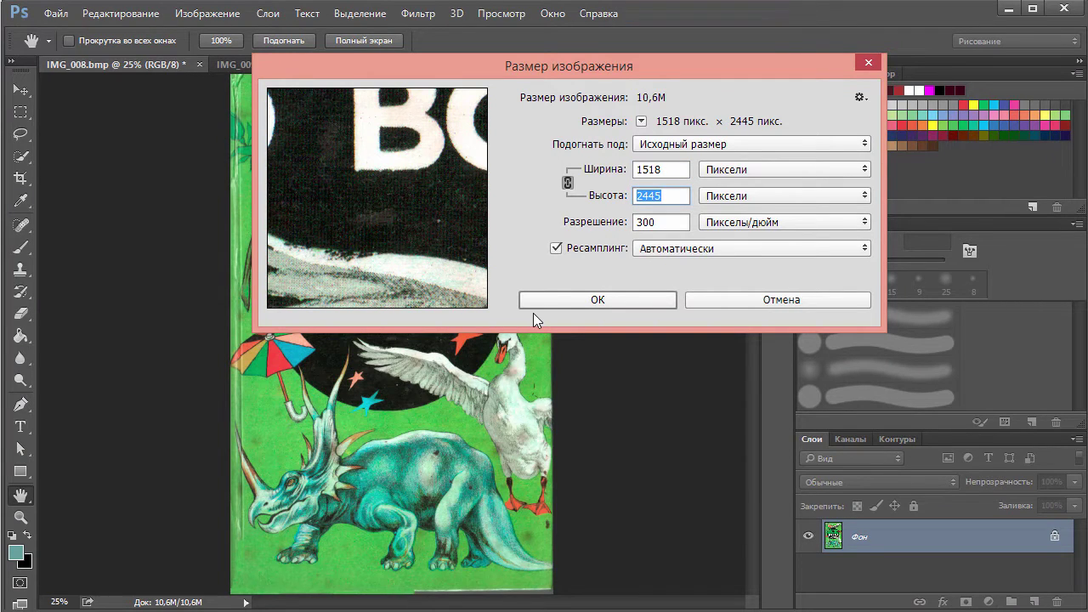
text(200)
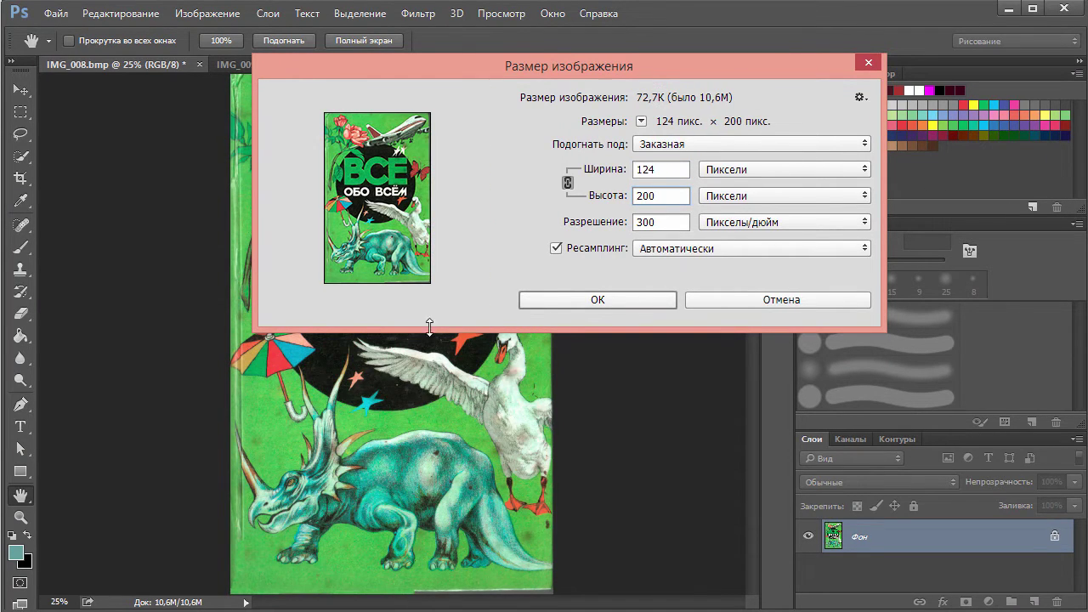
click(783, 198)
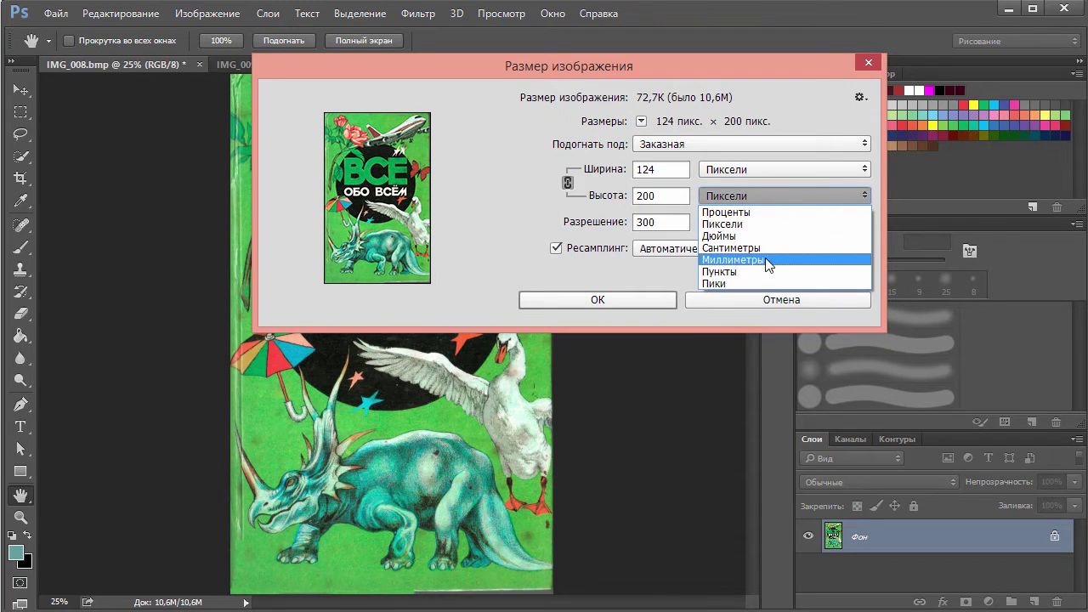
click(766, 262)
double_click(671, 196)
text(200)
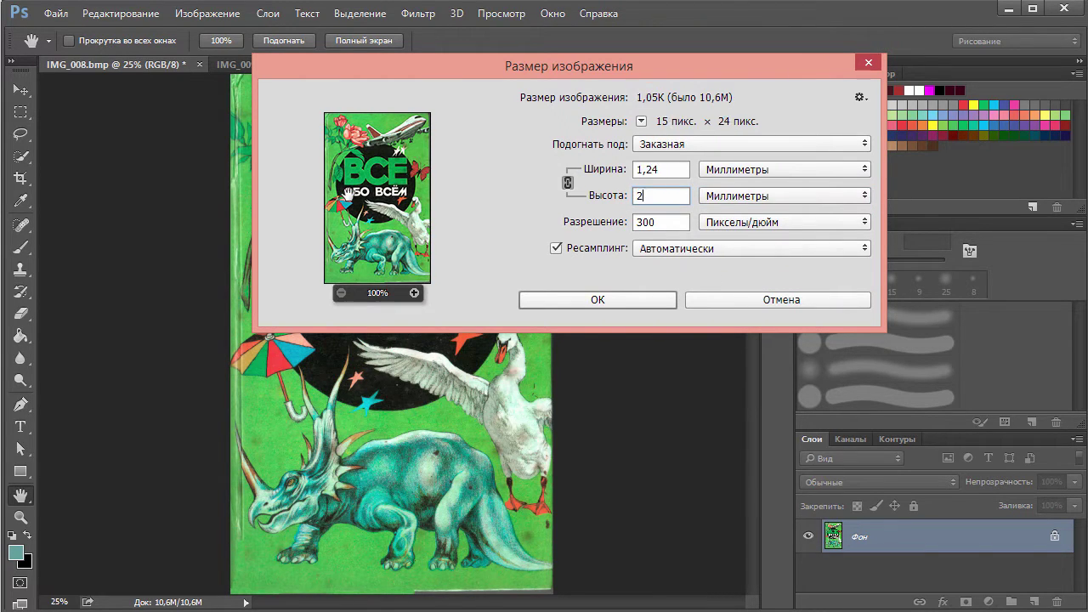
Step: Unlink the front cover's width from its height, set the width to 130 mm and apply the new size
click(568, 183)
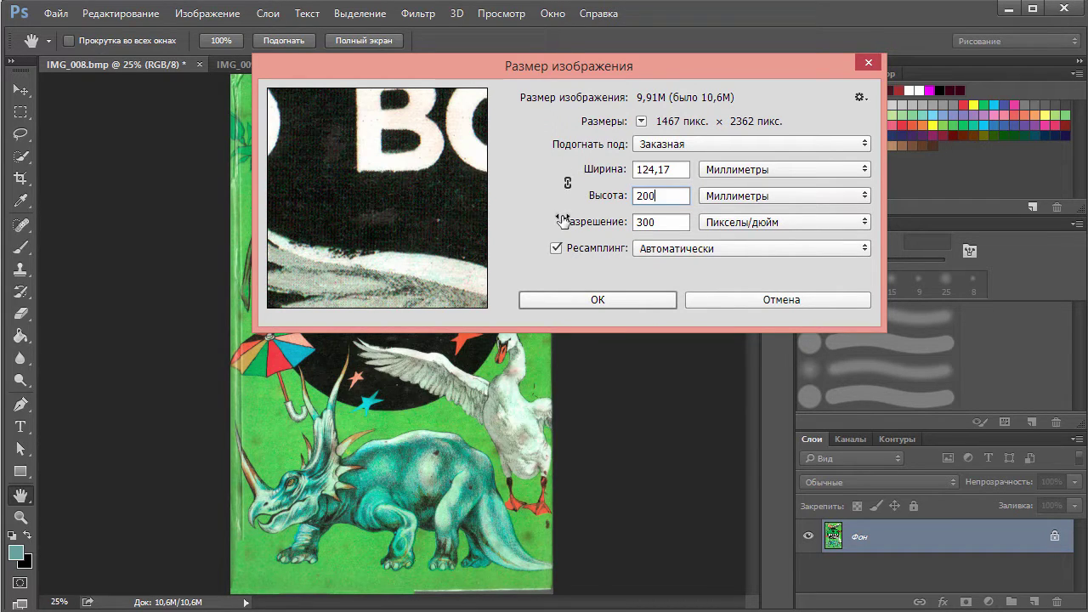
double_click(673, 171)
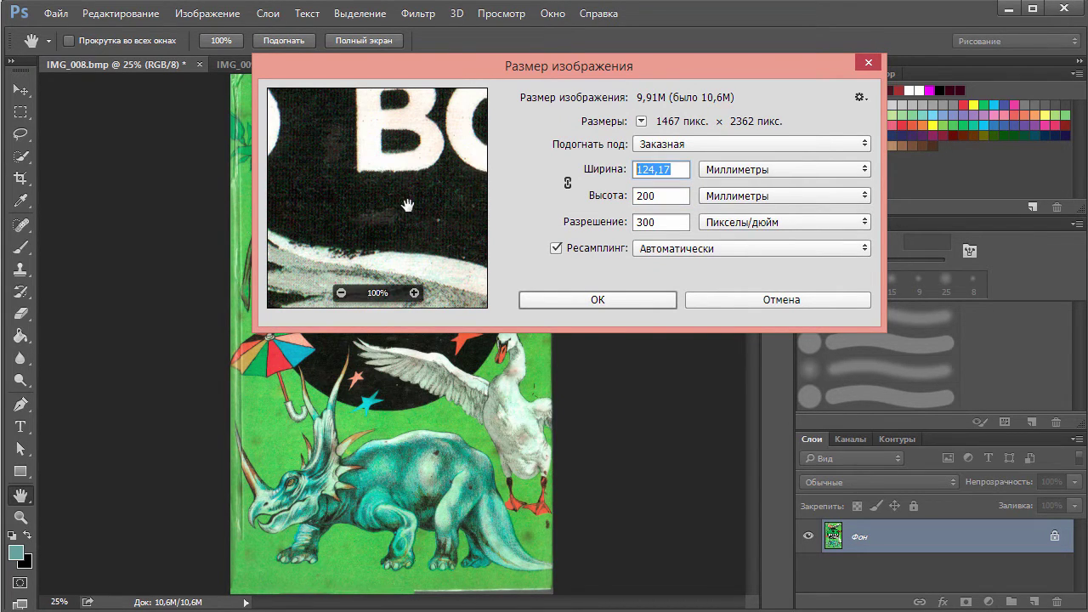
text(130)
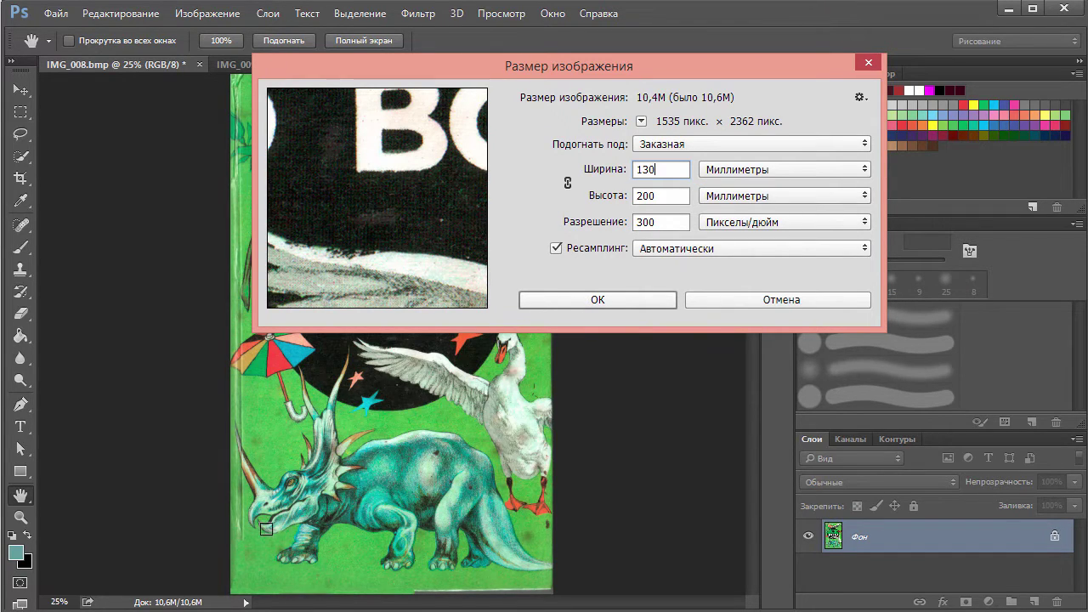
click(633, 302)
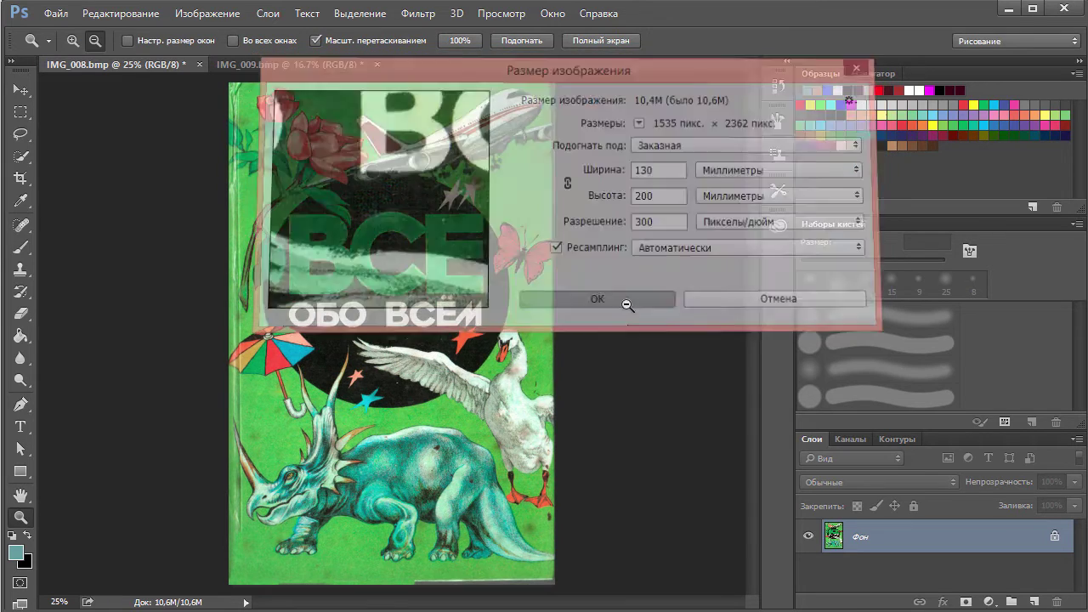
Step: Resize the back cover IMG_009.bmp to 130 mm wide and 200 mm high at 300 pixels per inch
click(287, 68)
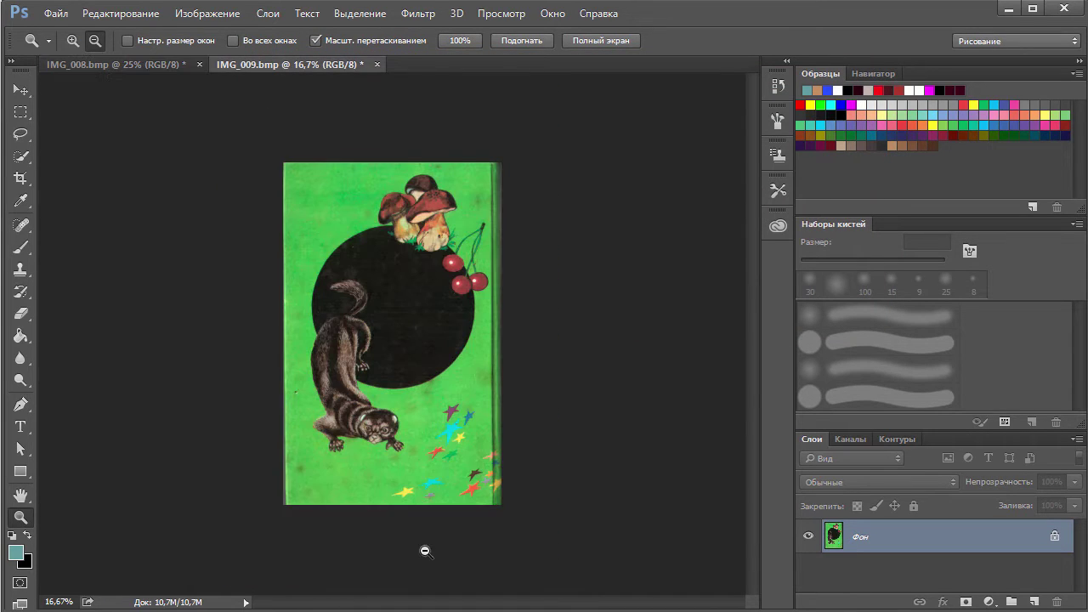
click(222, 15)
click(289, 137)
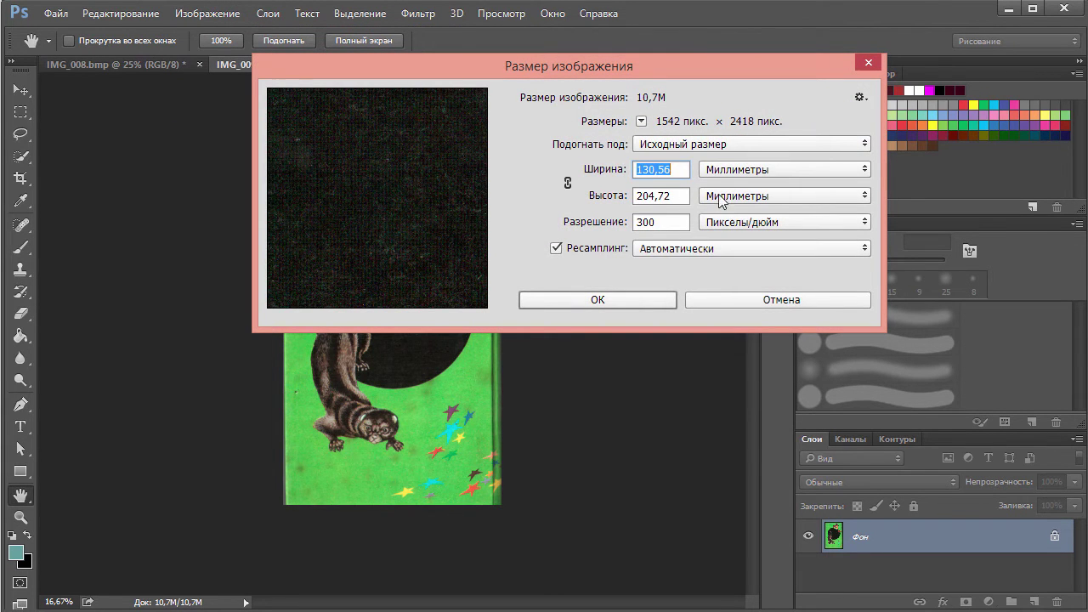
double_click(661, 194)
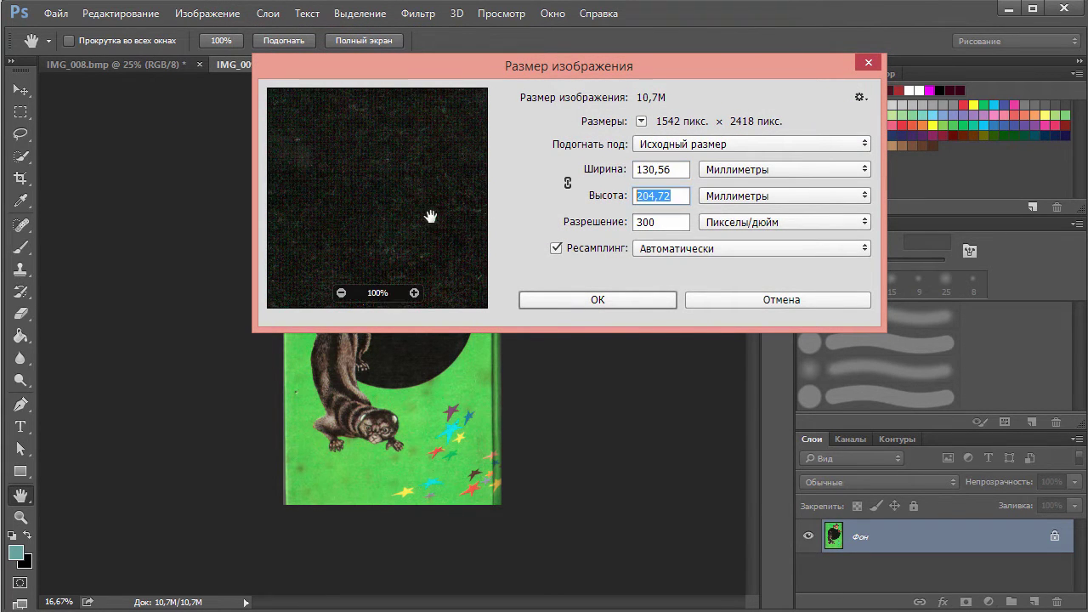
text(200)
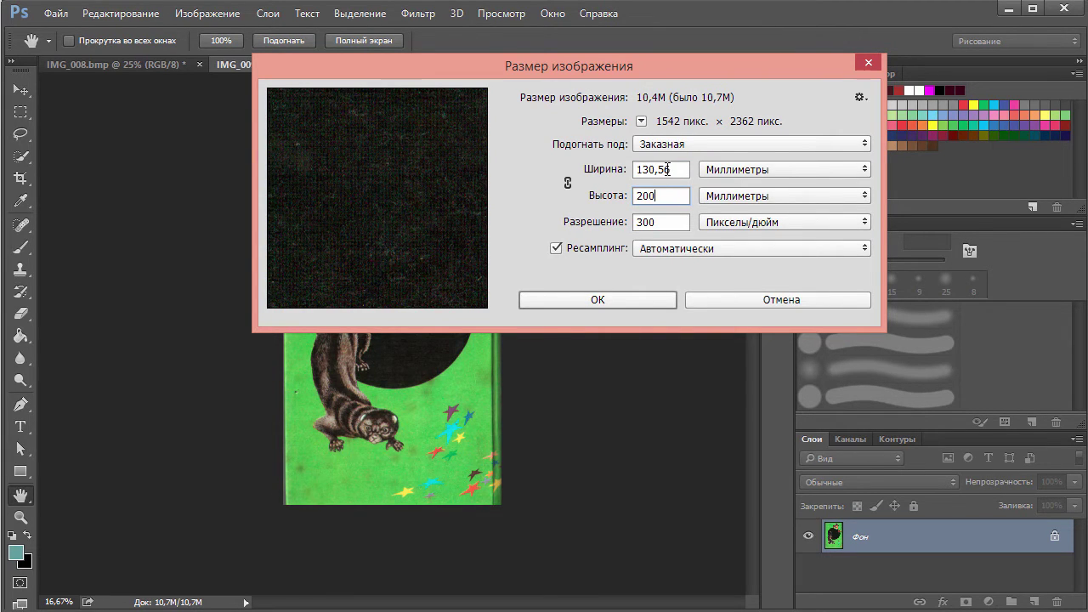
drag(672, 169, 654, 169)
key(BackSpace)
click(633, 297)
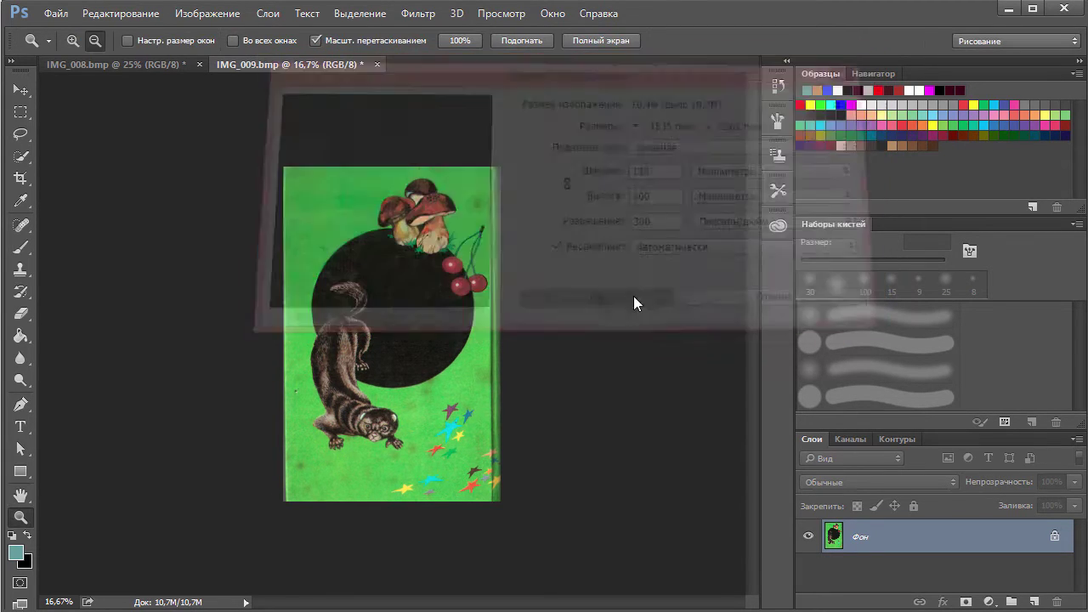
Step: Review both resized covers, and in File Explorer look through the page scans and cover images in folder 213
click(129, 63)
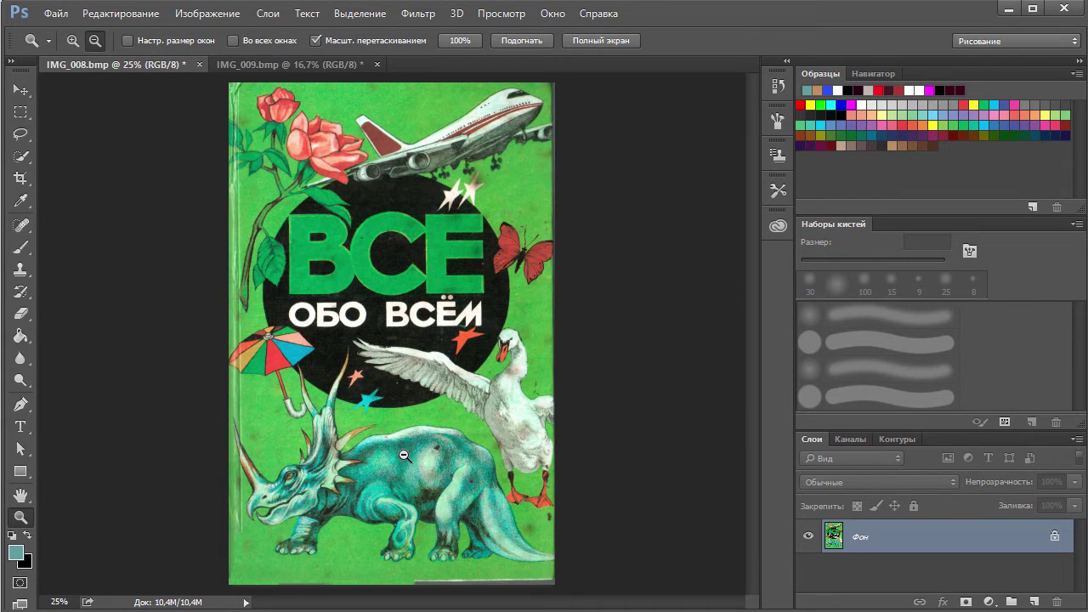
click(291, 68)
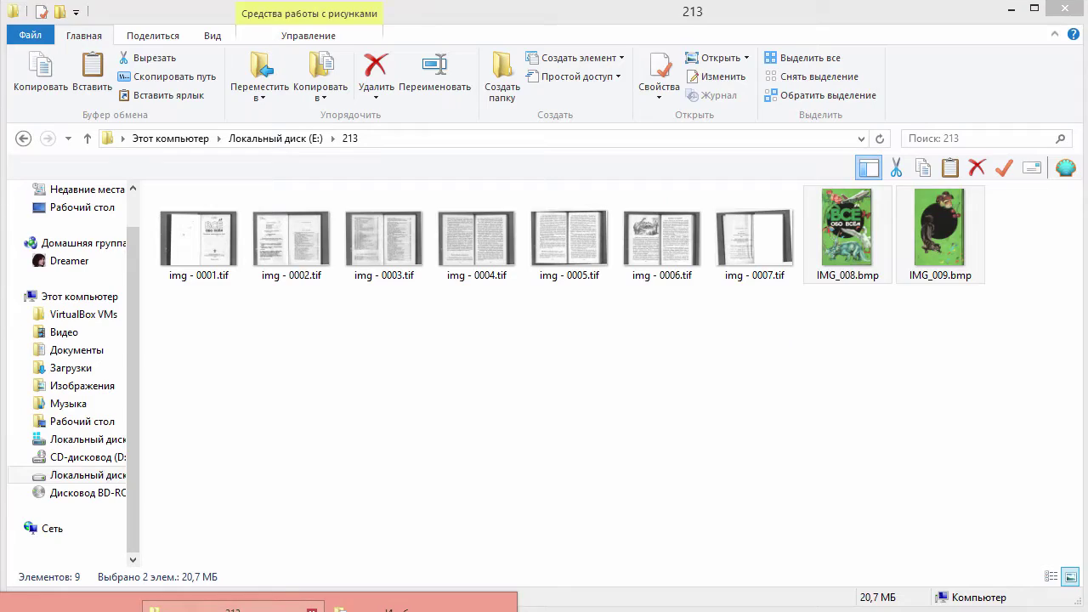
click(925, 360)
click(778, 272)
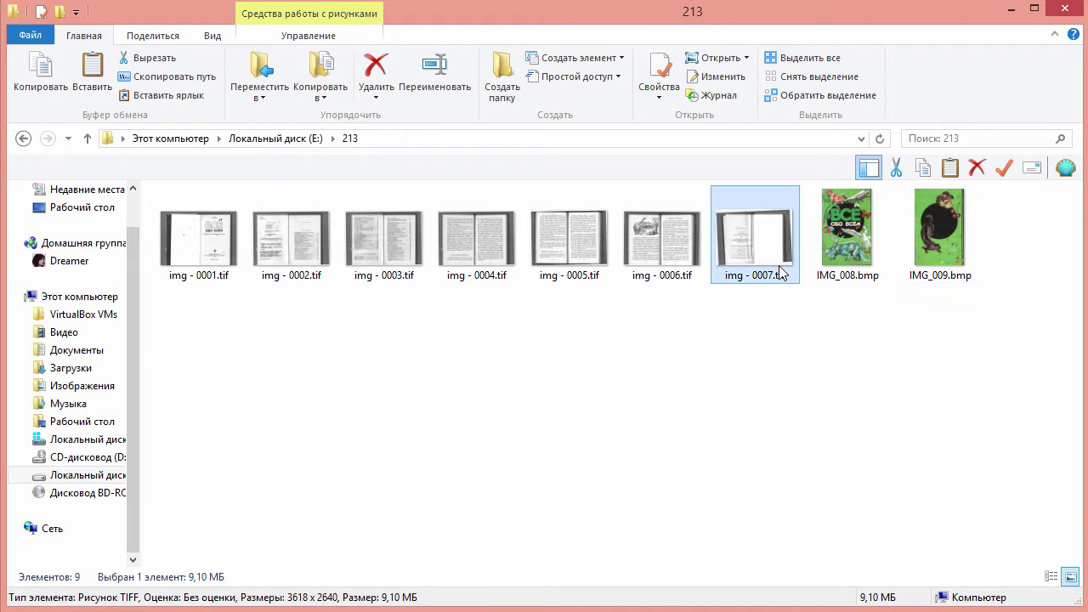
key(Left)
key(Left)
key(Left)
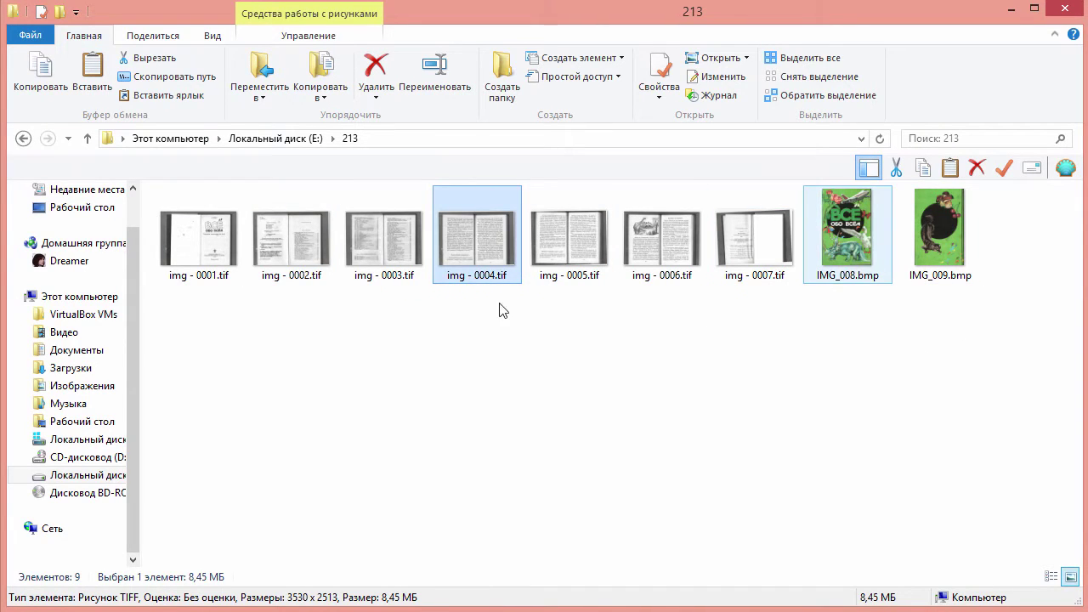
key(Left)
key(Left)
key(Left)
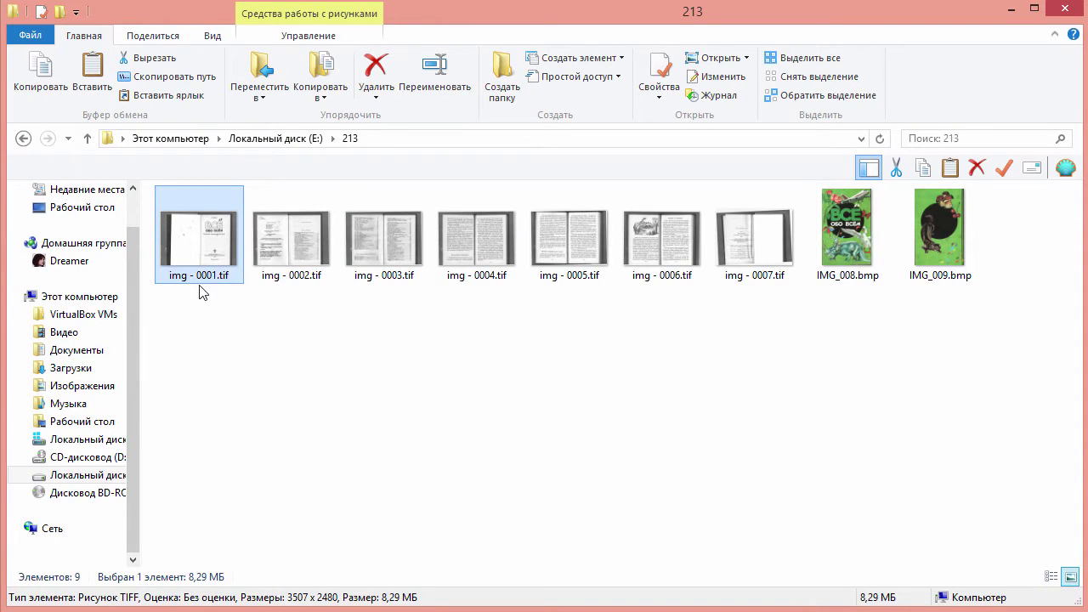
key(Right)
key(Right)
key(Right)
key(Right)
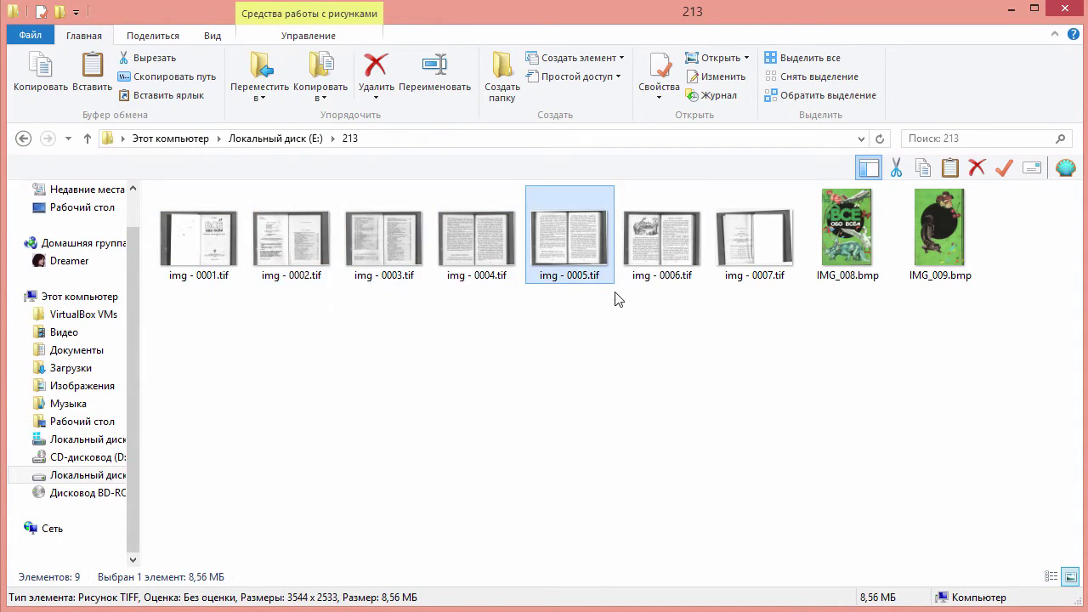
key(Right)
key(Right)
key(Right)
key(Right)
key(Left)
key(Left)
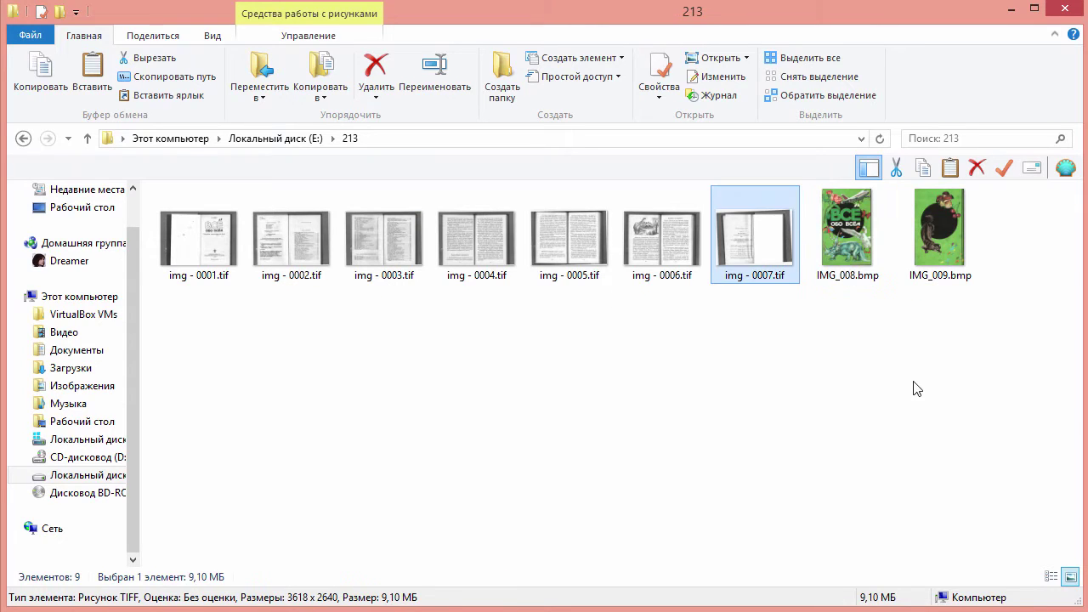
Step: Rename the front cover file IMG_008.bmp in folder 213 as aaa.bmp
key(Right)
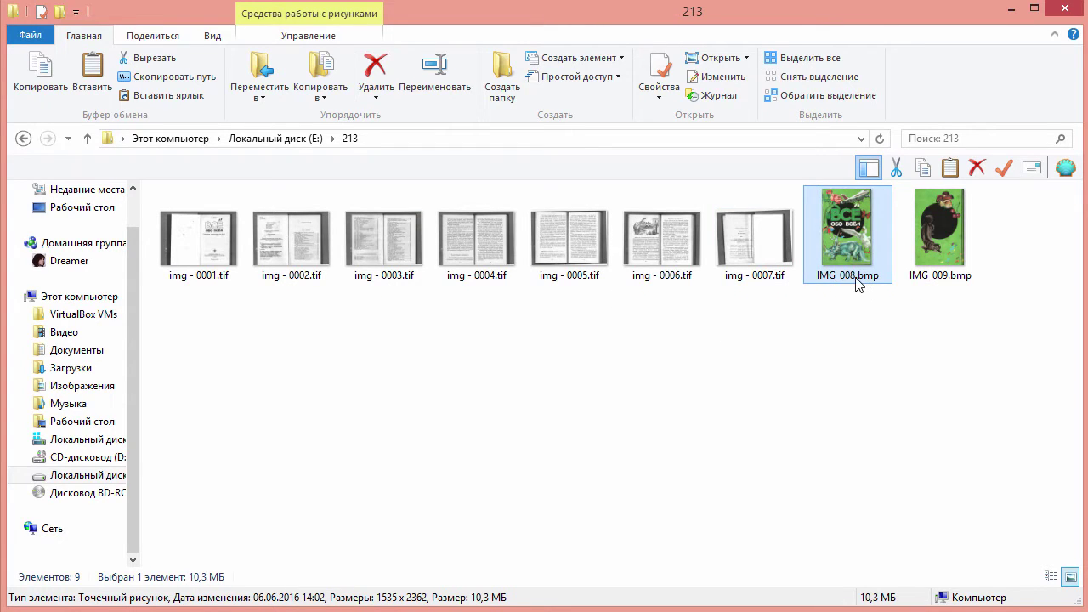
key(F2)
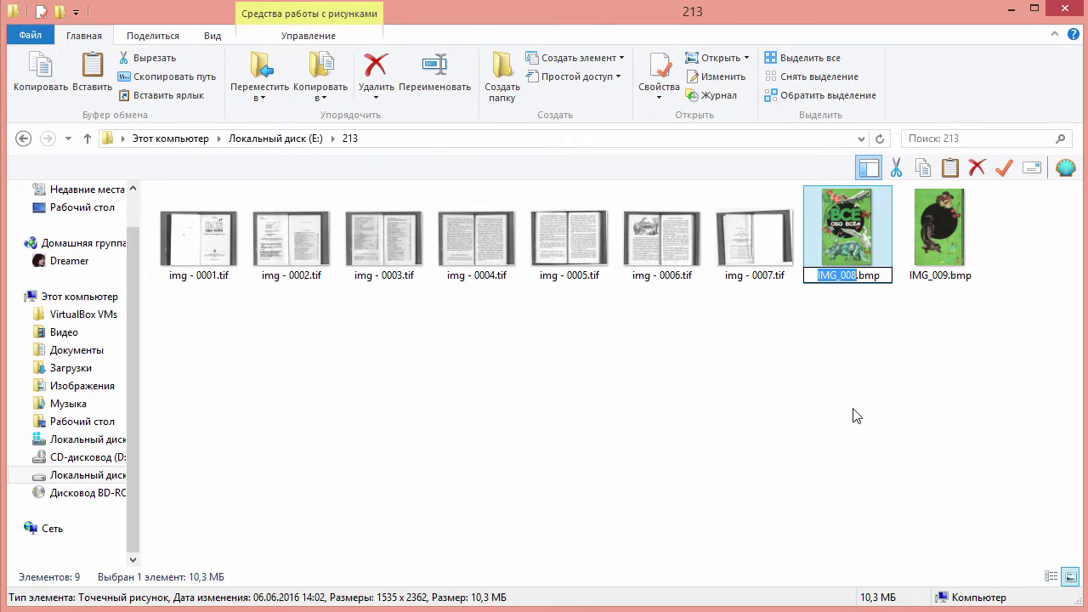
click(853, 411)
click(847, 281)
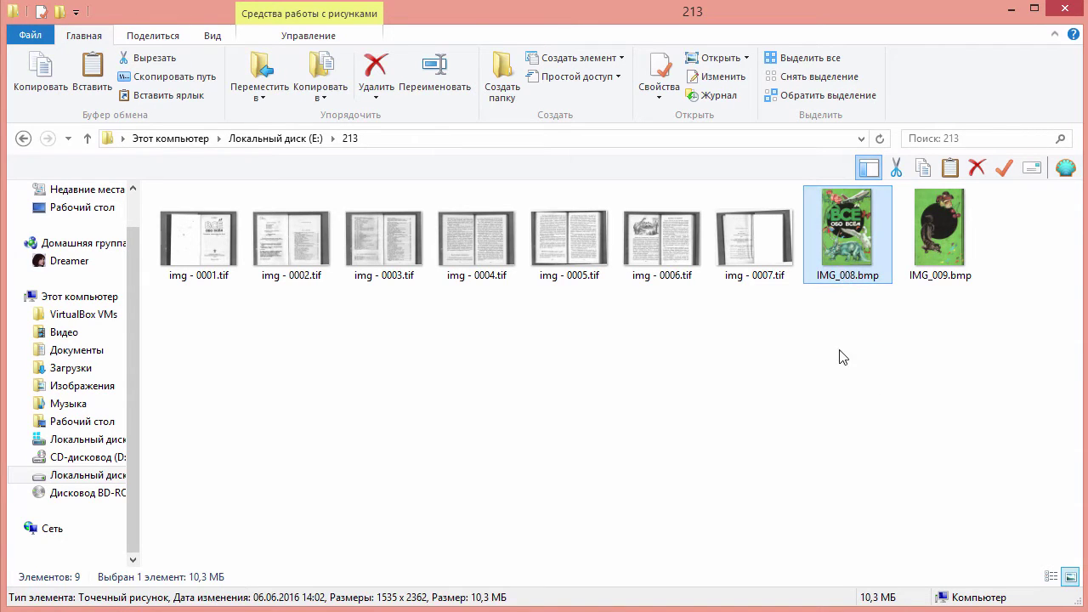
key(F2)
key(End)
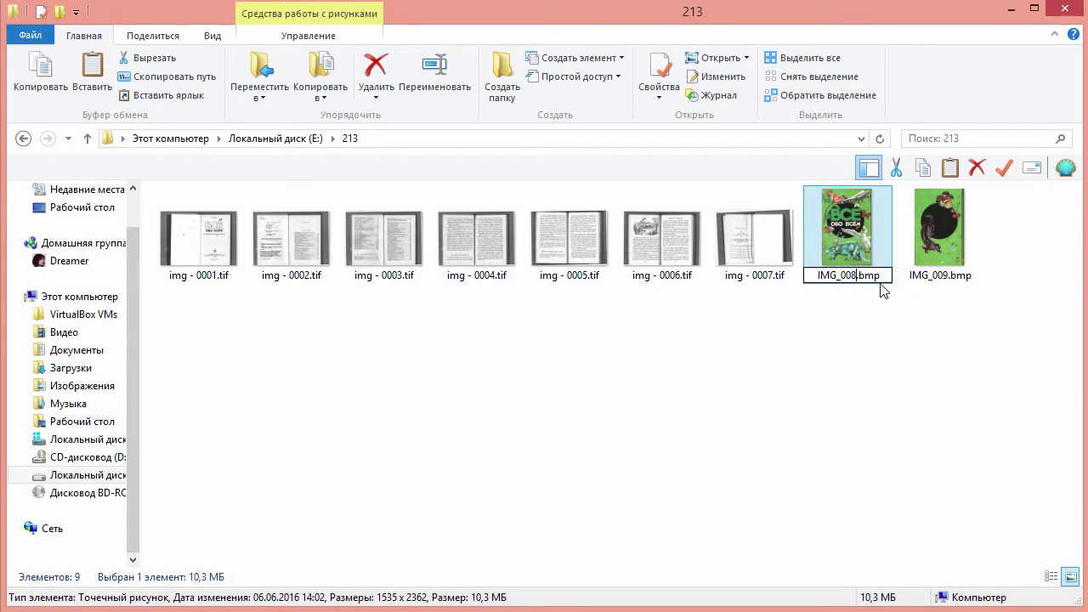
drag(859, 276, 752, 283)
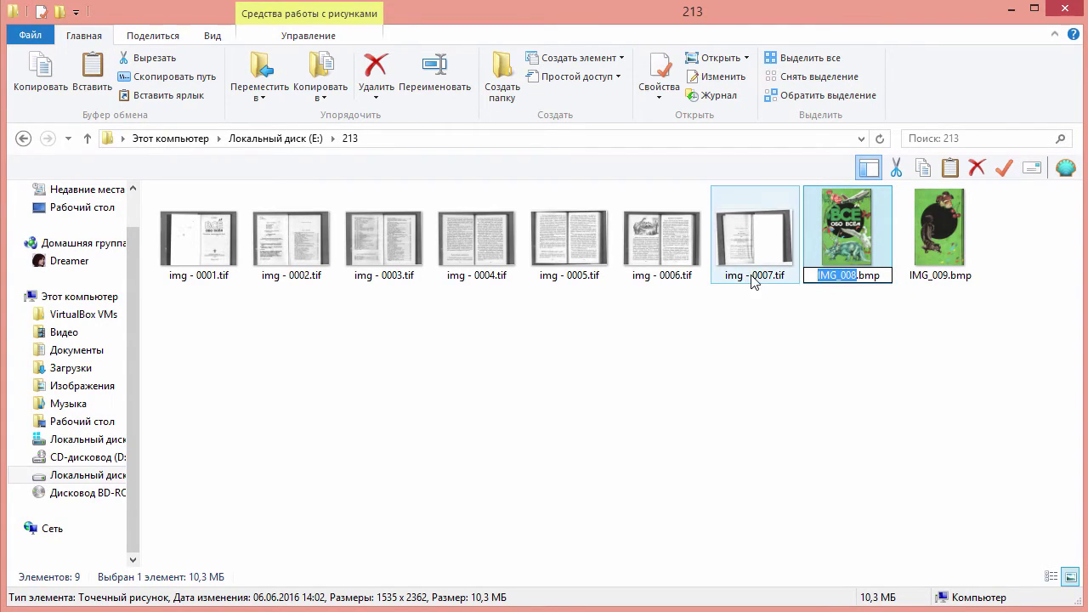
text(aaa)
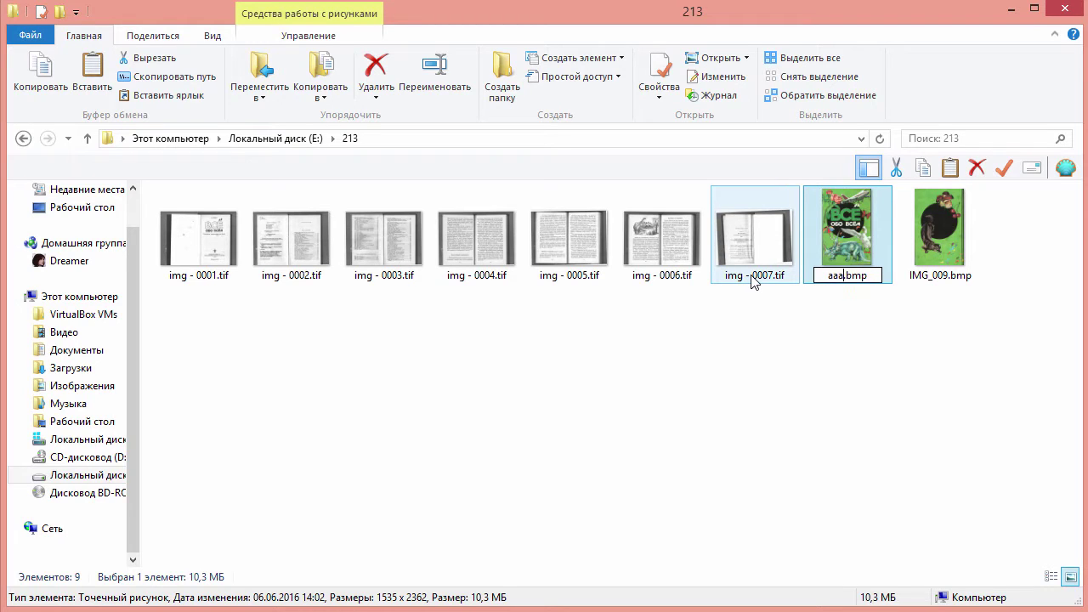
click(786, 367)
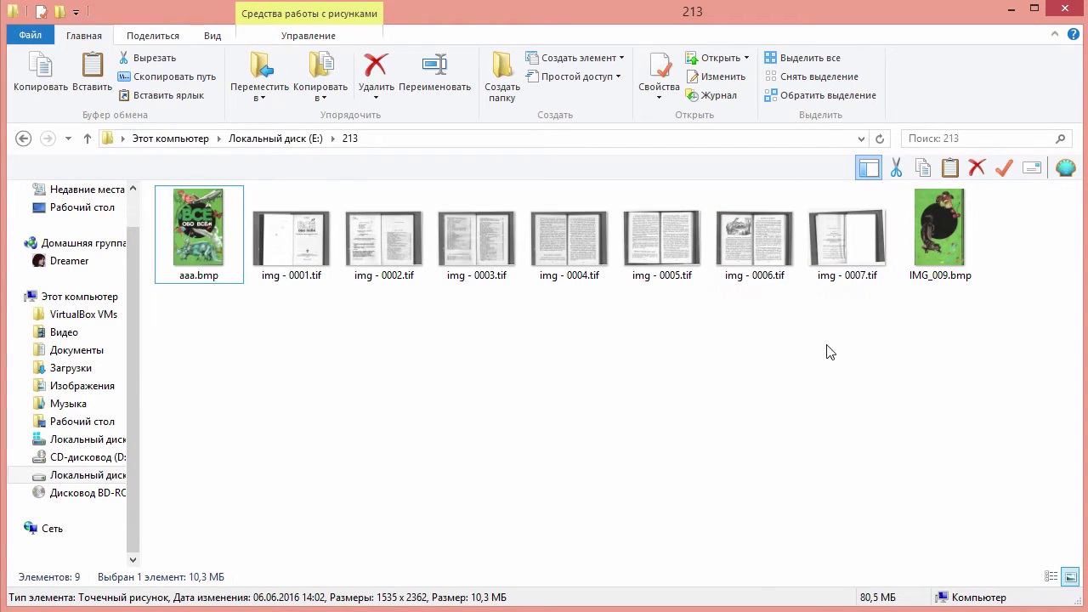
Step: Rename the back cover file IMG_009.bmp in folder 213 as zzz.bmp
click(940, 275)
click(940, 276)
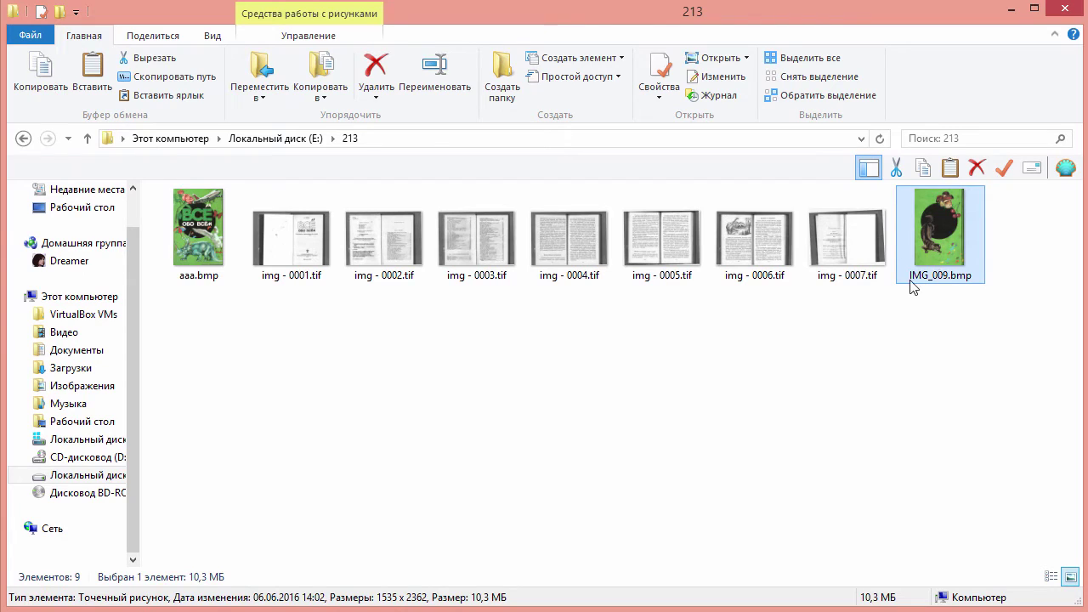
click(948, 275)
drag(948, 275, 848, 286)
text(zzz)
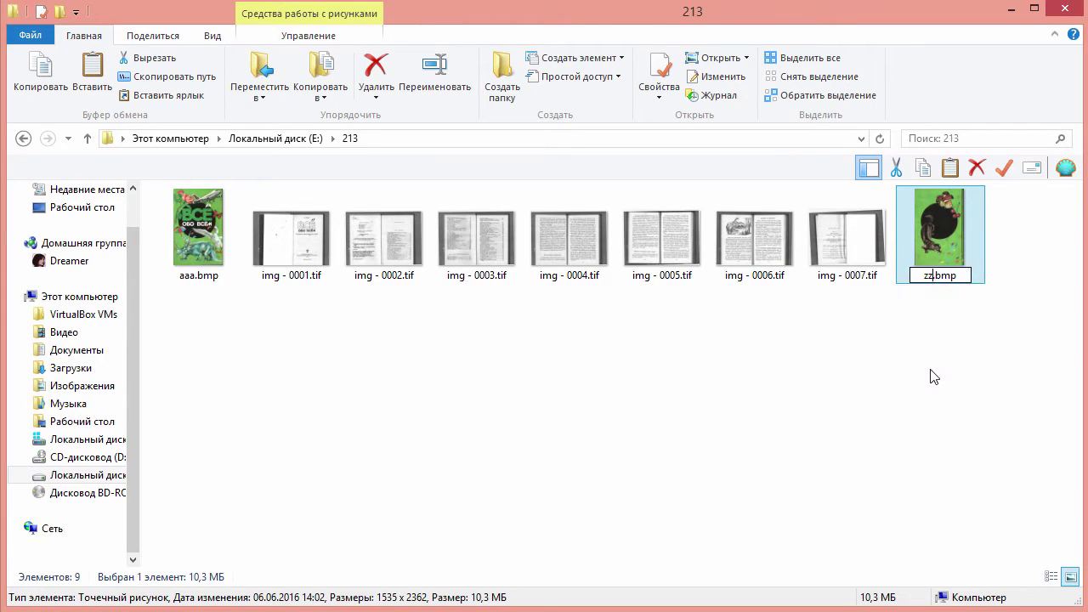
click(933, 358)
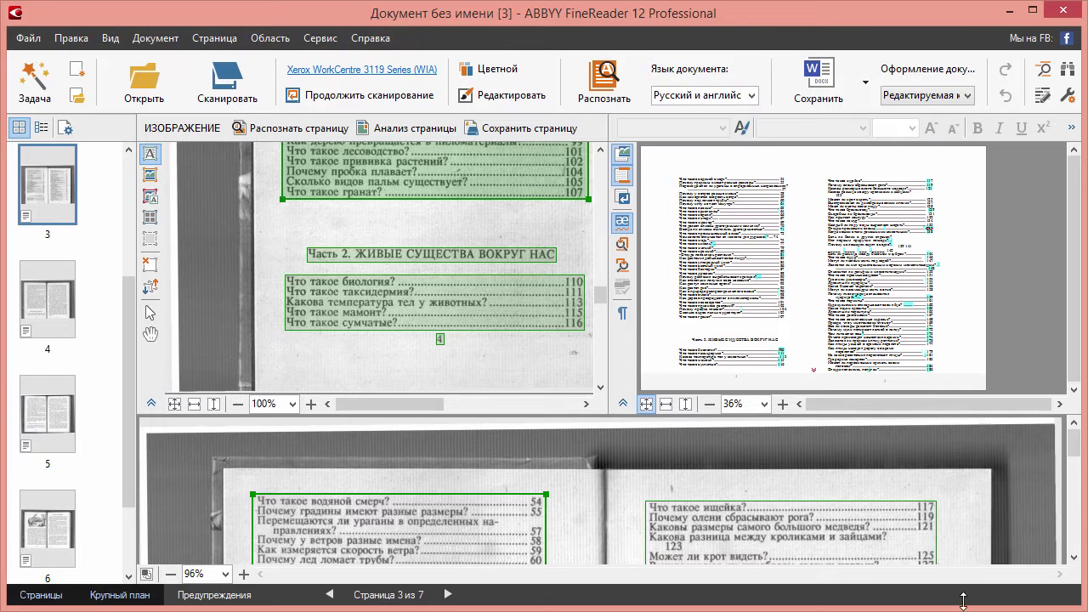
Step: Switch to Photoshop and start a Save for Web export of the front cover IMG_008.bmp
click(1012, 11)
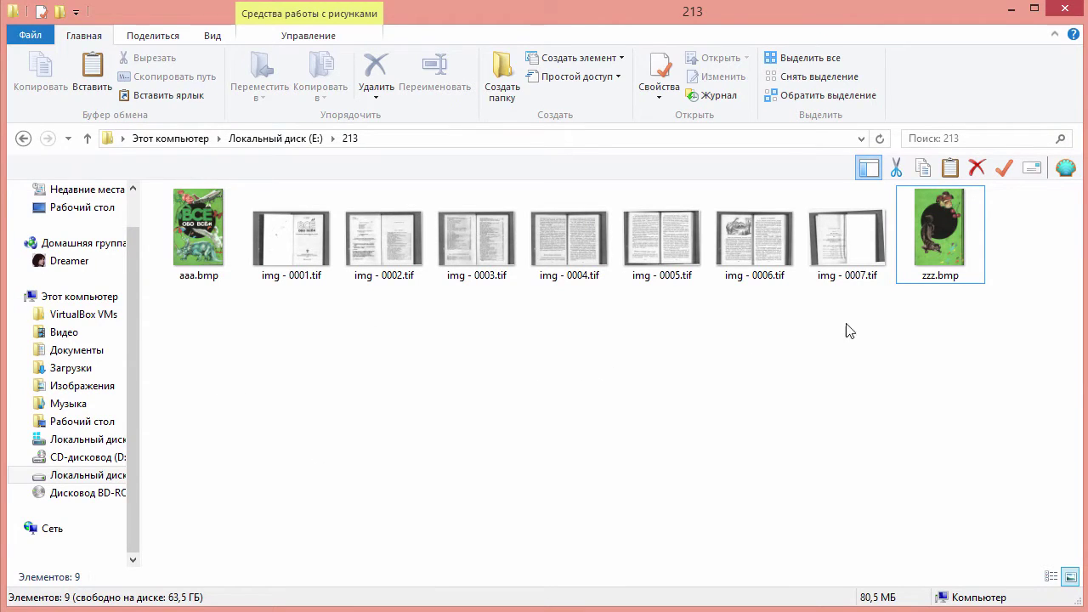
click(946, 282)
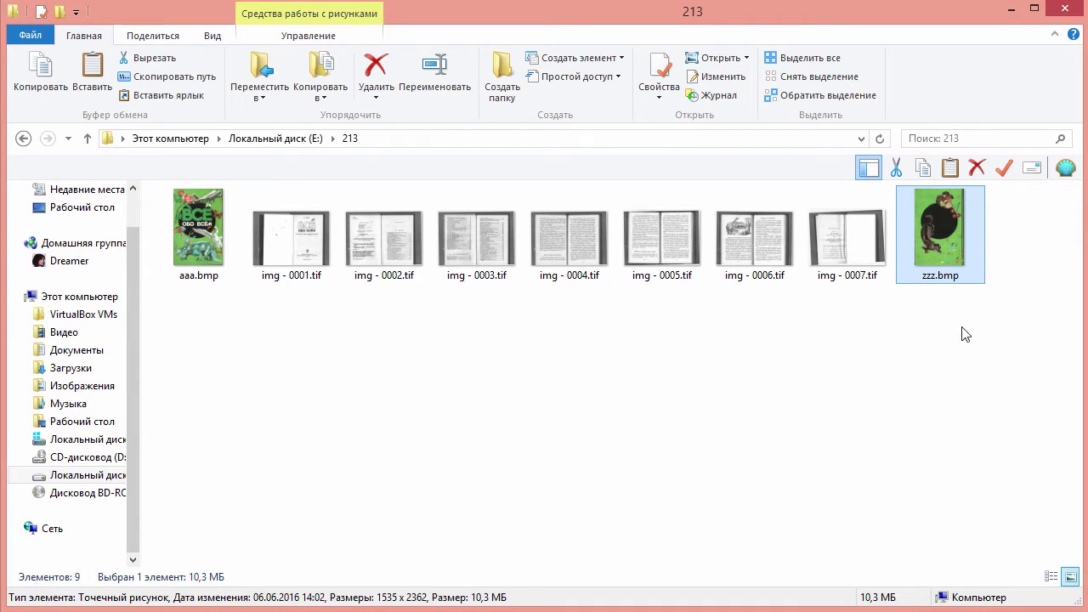
click(428, 478)
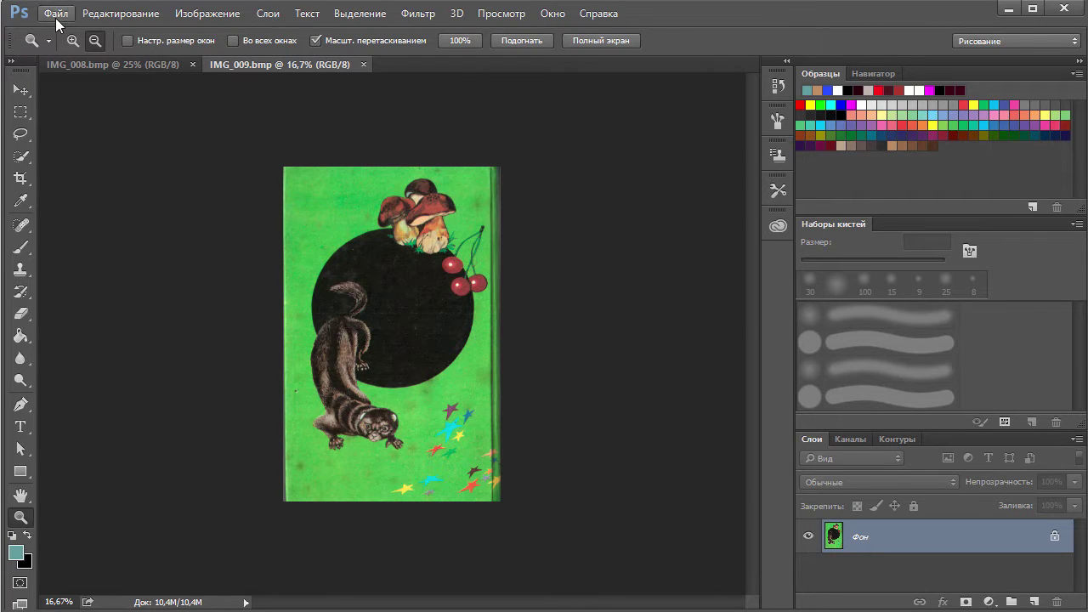
click(79, 64)
click(56, 14)
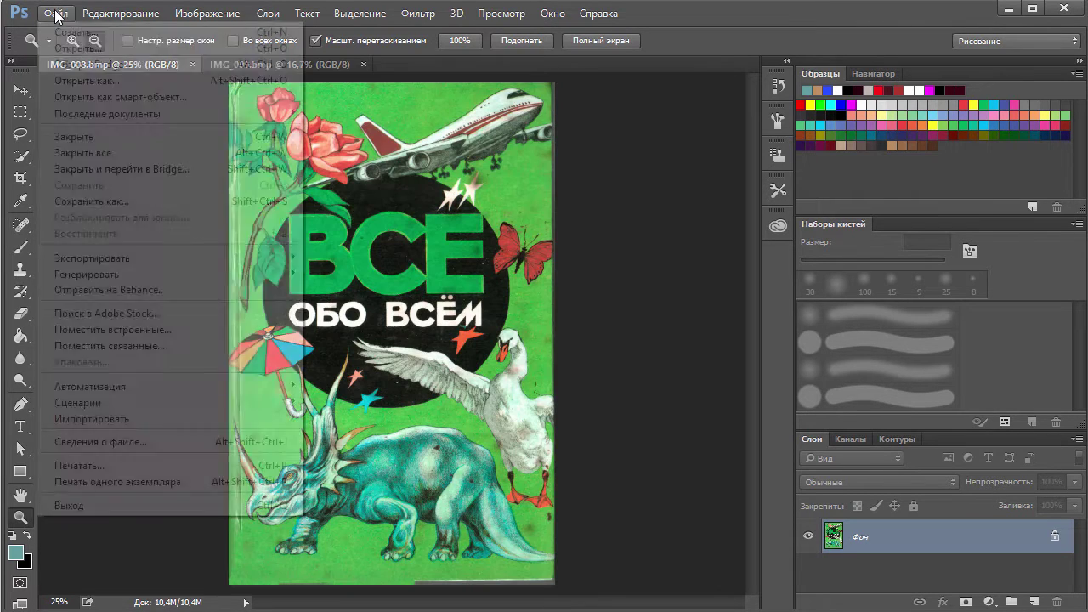
click(56, 13)
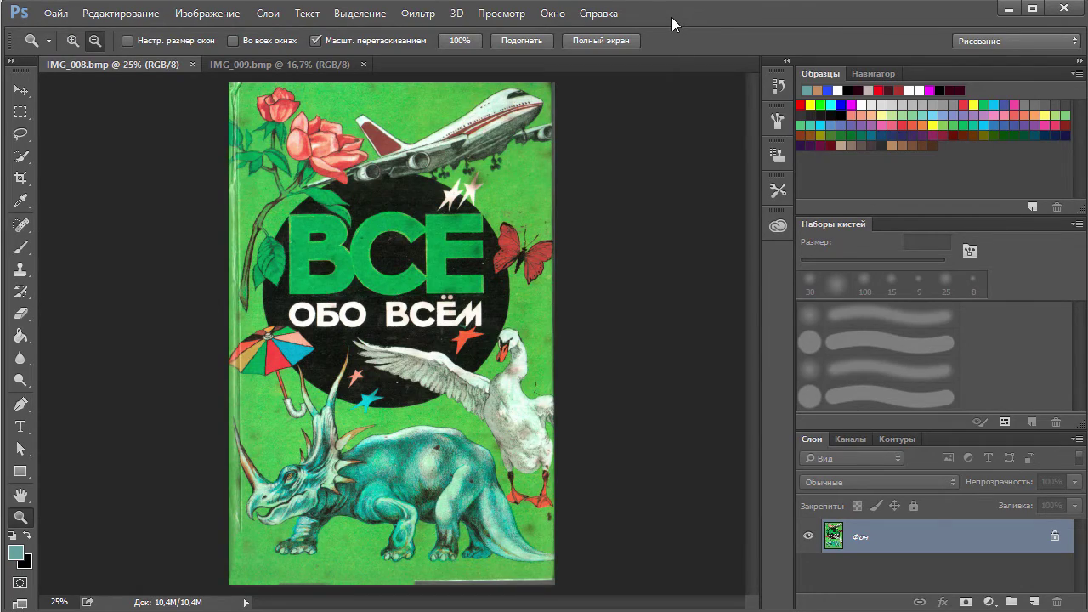
key(ctrl+alt+shift+s)
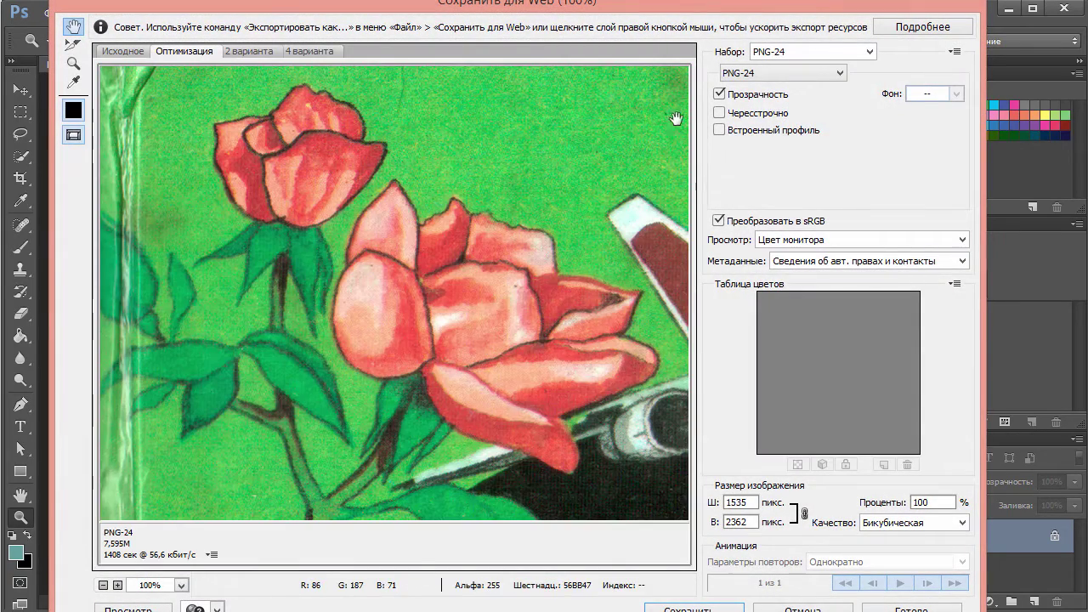
Step: Set the front cover's web export format to JPEG with quality 80
drag(459, 381, 364, 182)
drag(388, 383, 389, 187)
drag(297, 369, 298, 174)
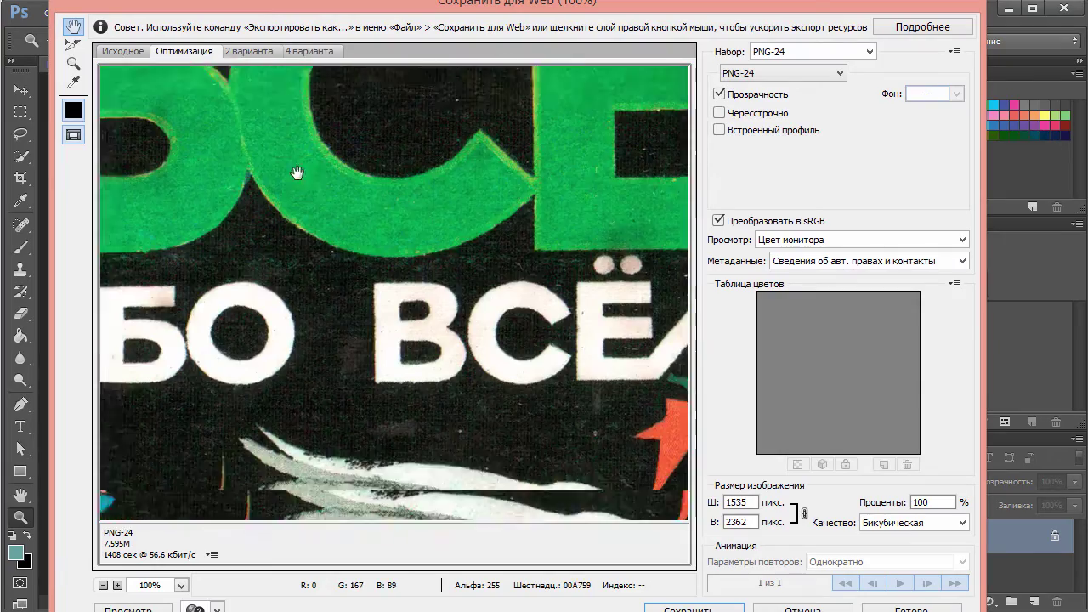
drag(510, 442, 349, 191)
drag(476, 408, 357, 255)
drag(459, 374, 693, 221)
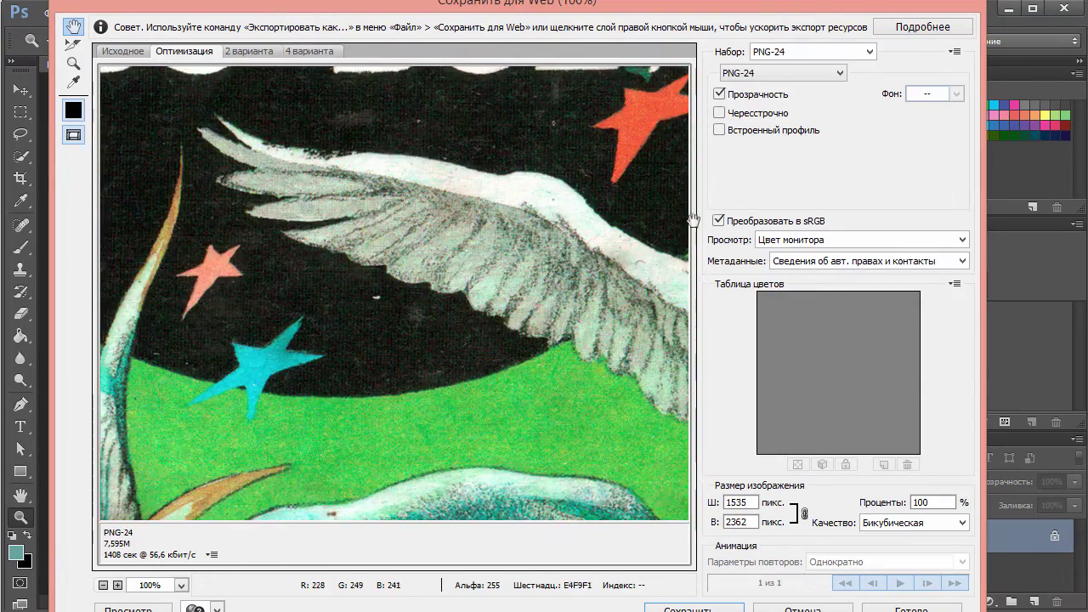
click(775, 75)
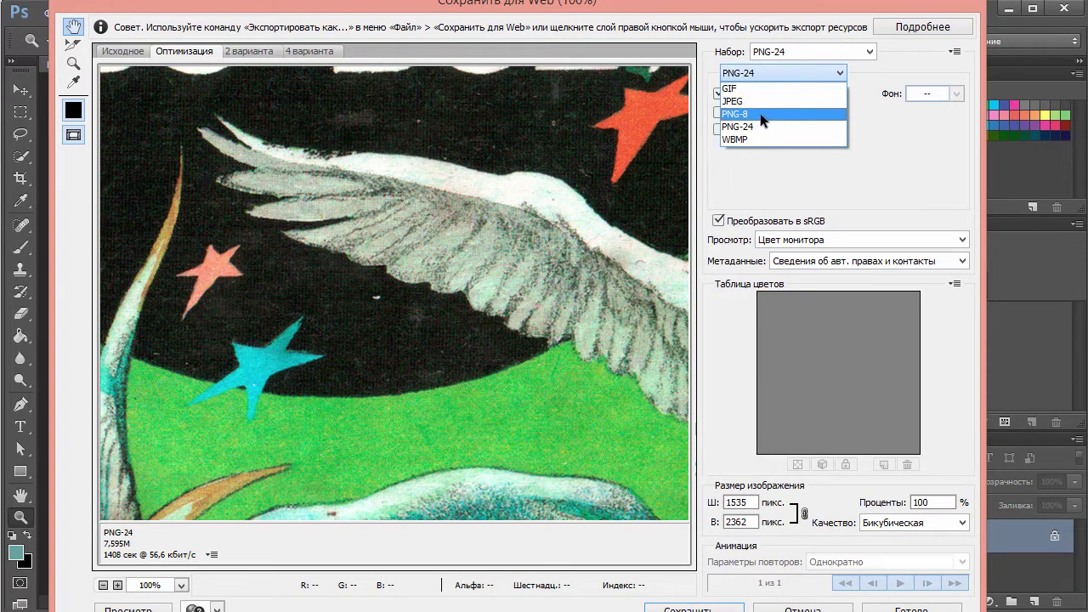
click(759, 102)
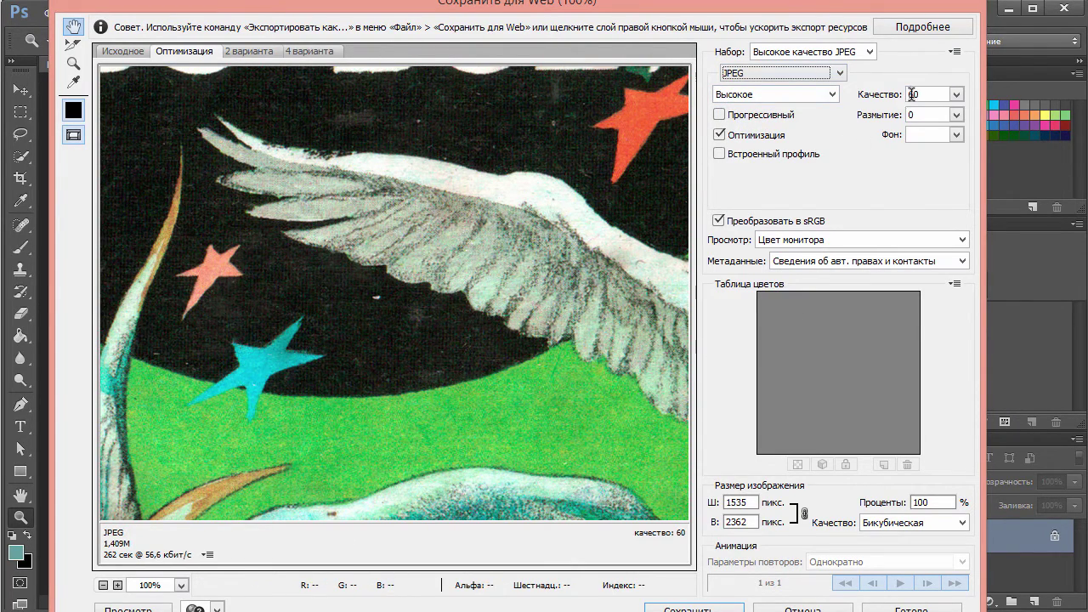
drag(875, 100, 894, 100)
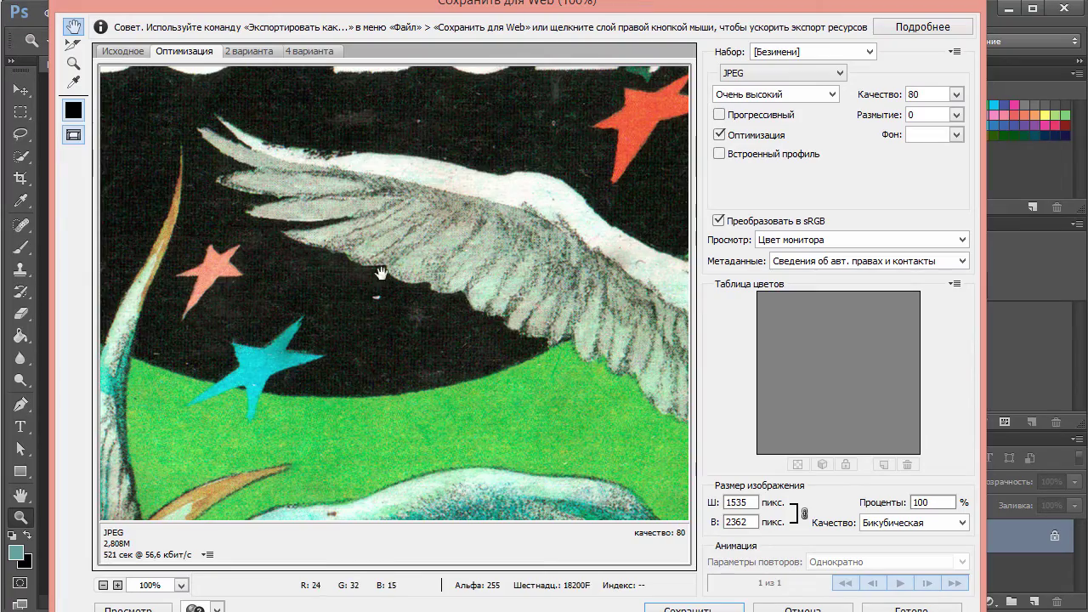
Step: Check the JPEG preview of the front cover and save it as aaa.jpg in folder 213
scroll(382, 272, down, 6)
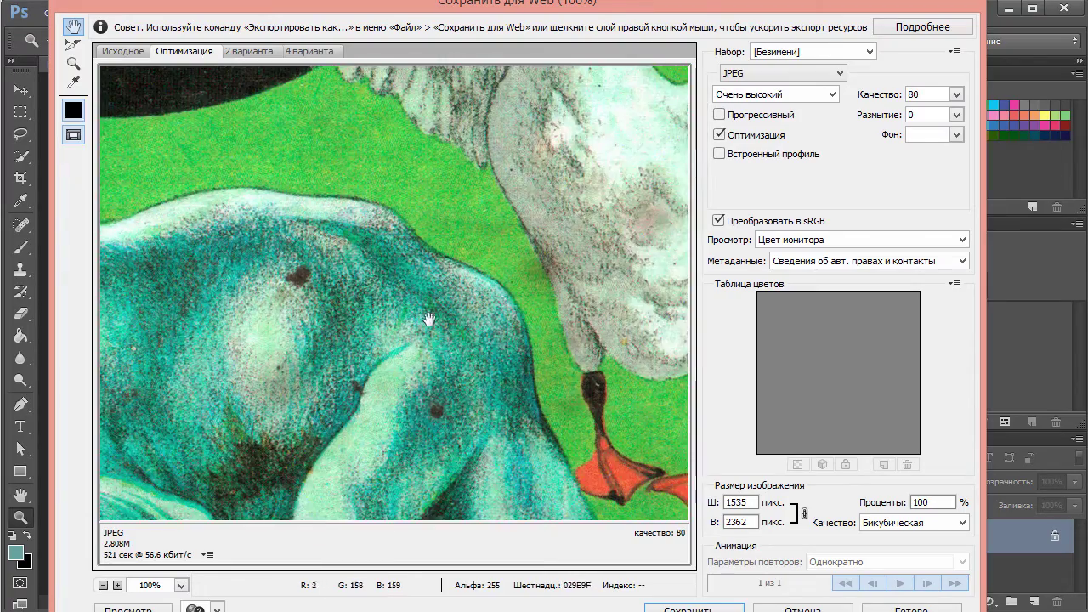
scroll(429, 319, up, 3)
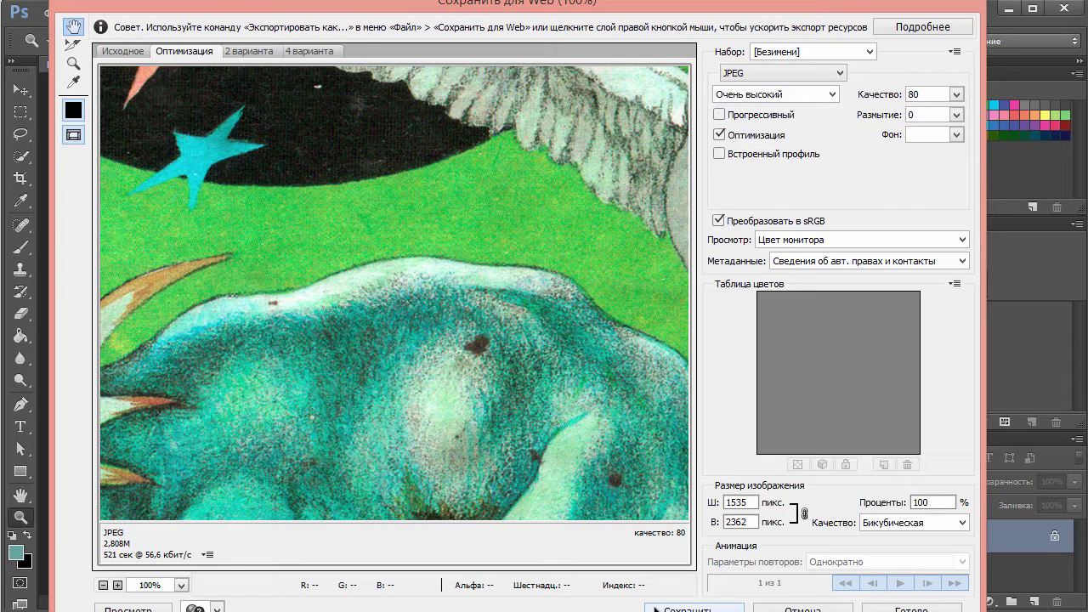
click(688, 609)
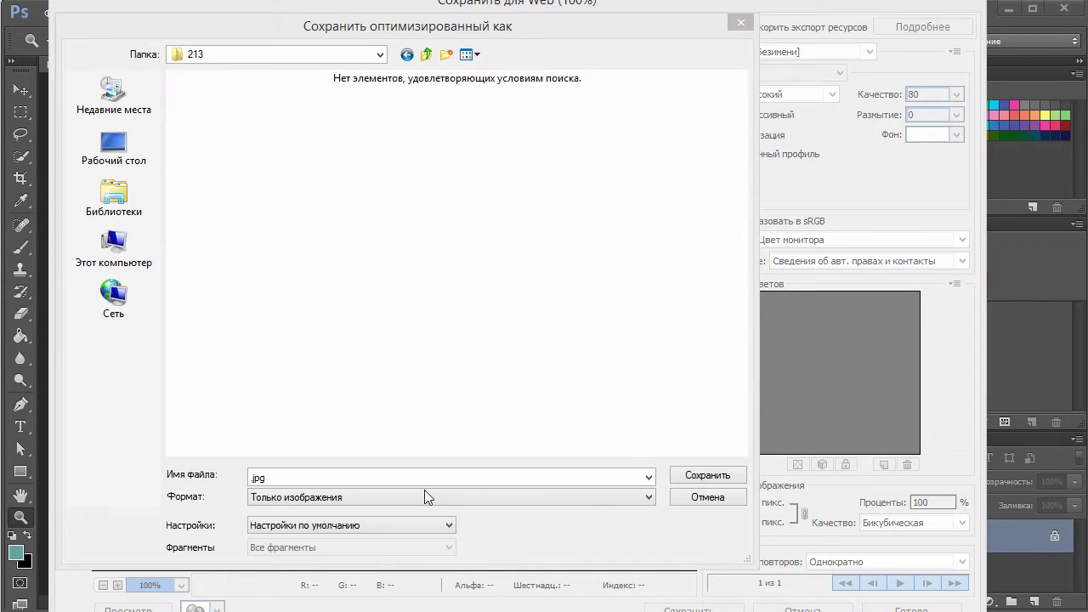
click(254, 478)
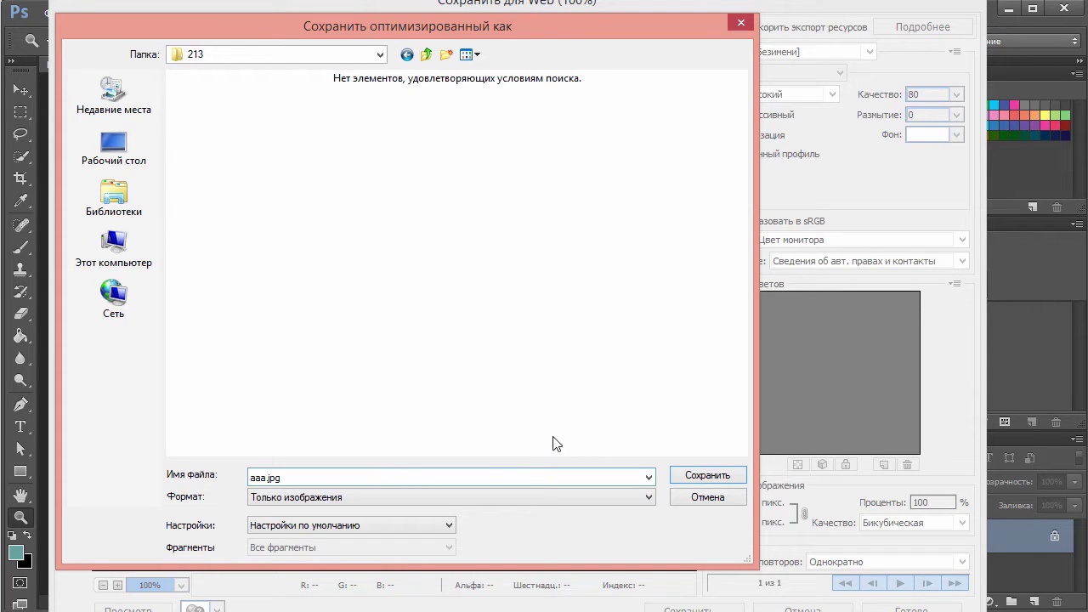
click(708, 476)
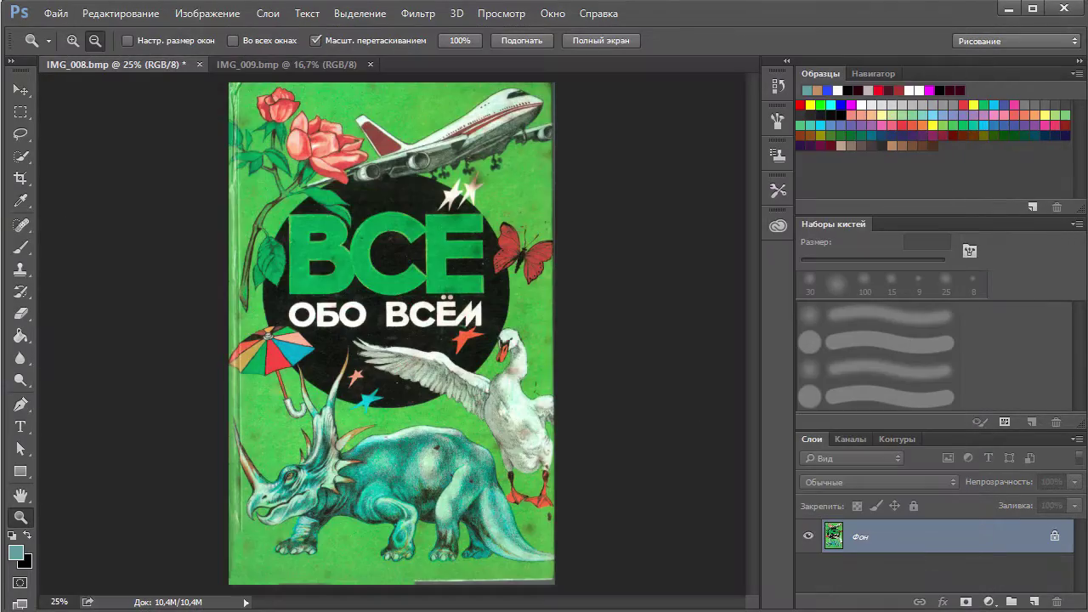
Step: Export the back cover IMG_009.bmp through Save for Web as zzz.jpg into folder 213
click(251, 64)
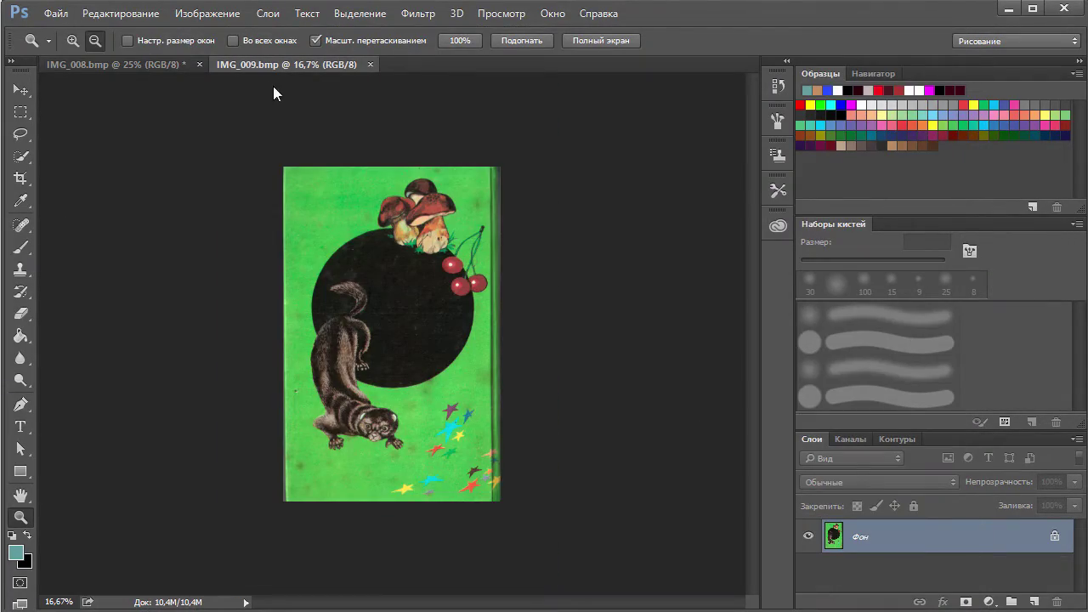
key(ctrl+alt+shift+s)
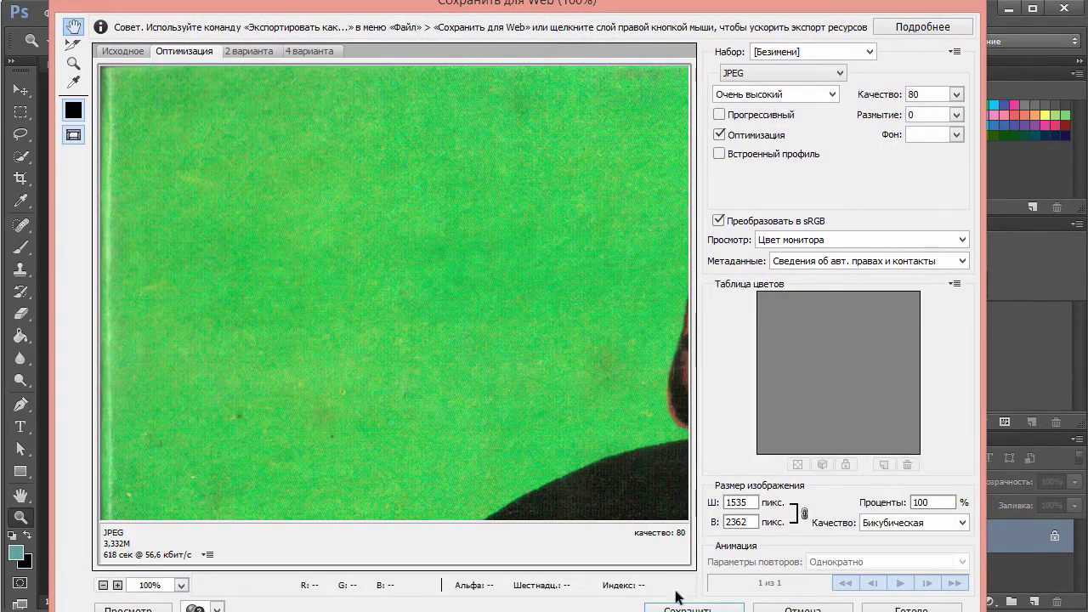
click(663, 609)
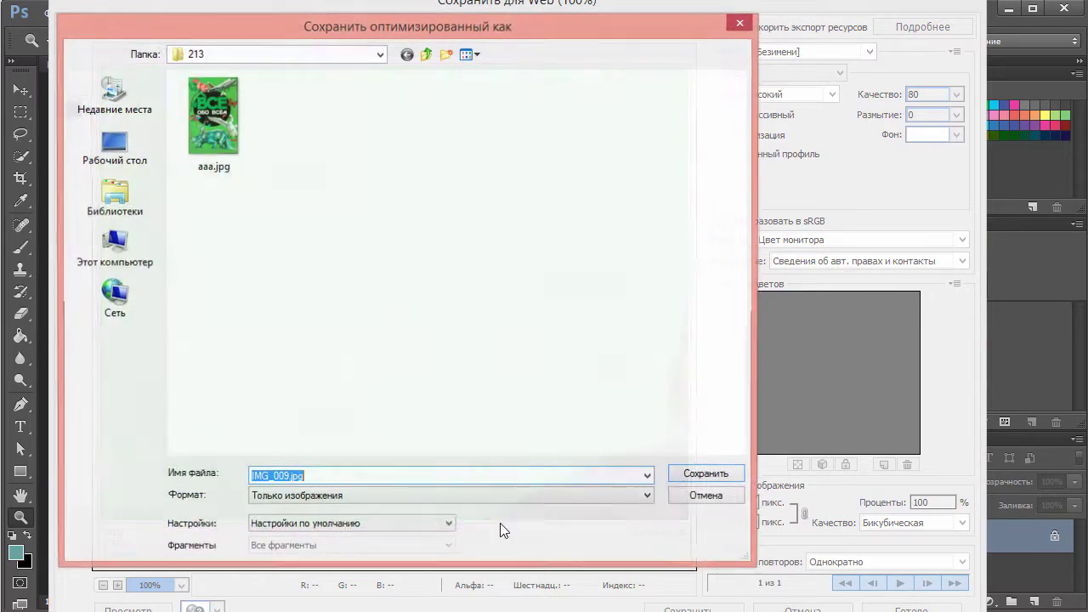
click(288, 477)
drag(284, 478, 251, 477)
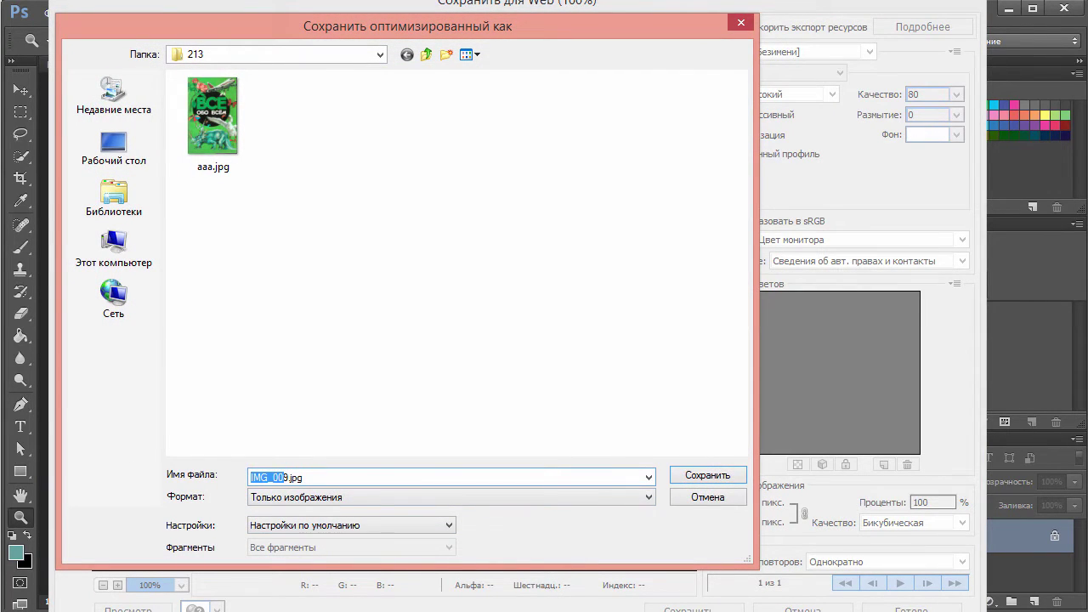
text(zzz)
click(707, 474)
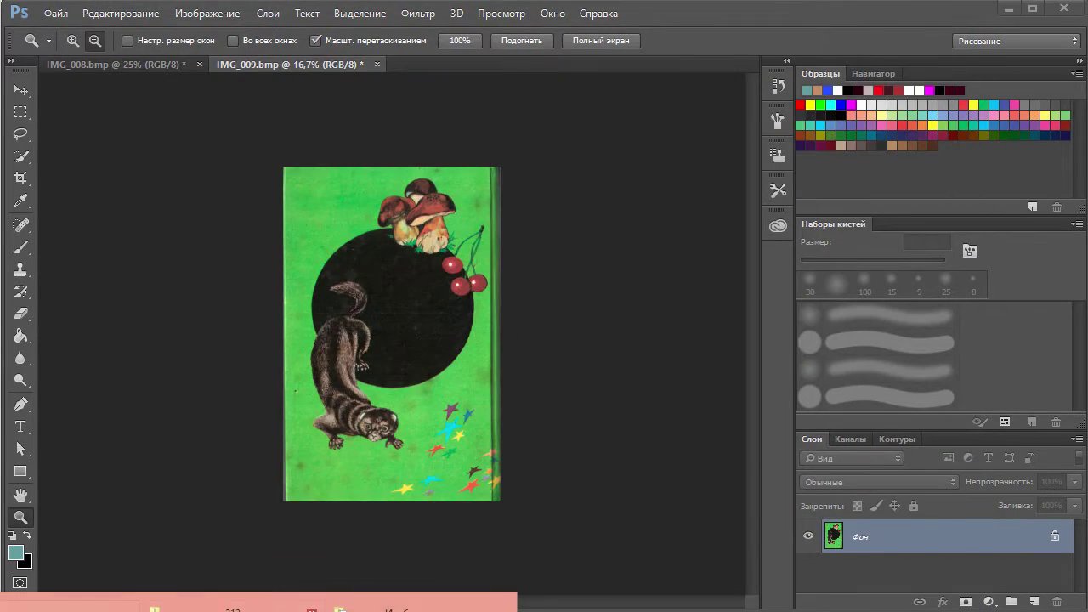
Step: Switch to File Explorer and delete the bitmap covers aaa.bmp and zzz.bmp from folder 213
click(212, 608)
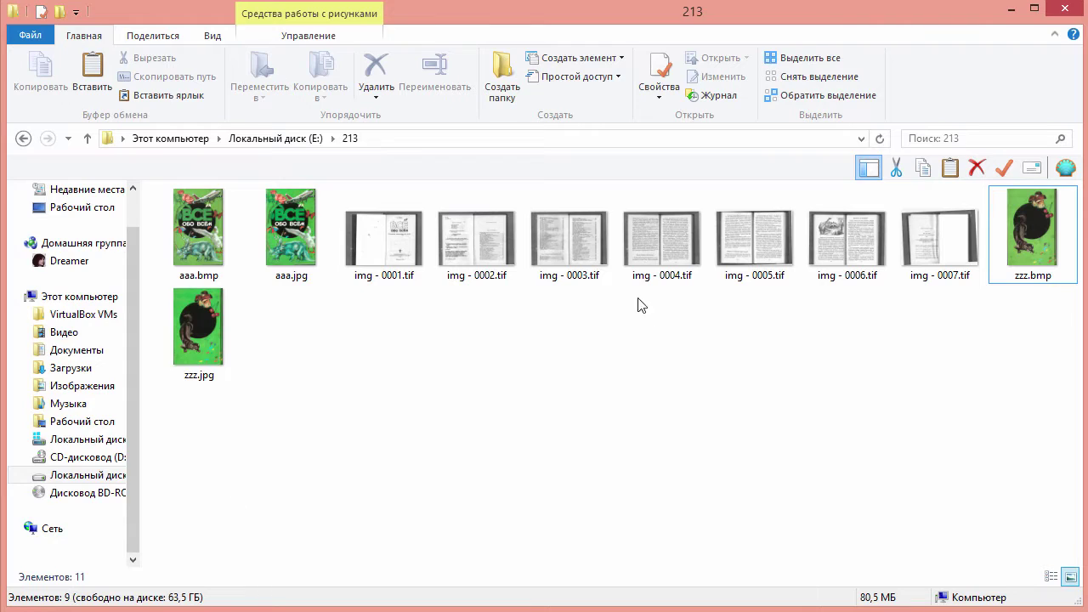
click(196, 246)
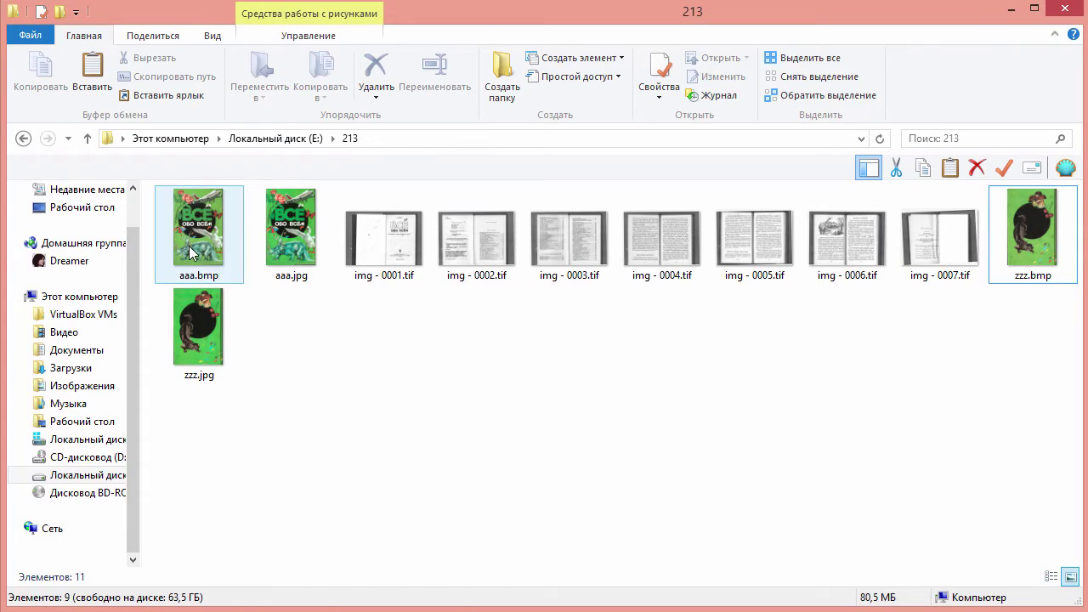
ctrl+click(1037, 227)
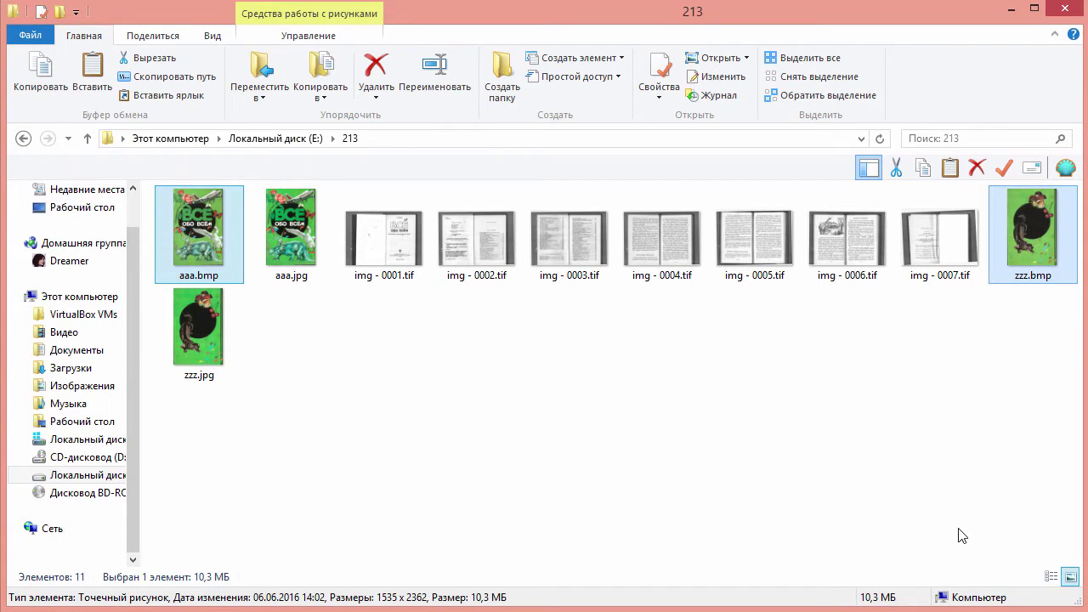
key(Delete)
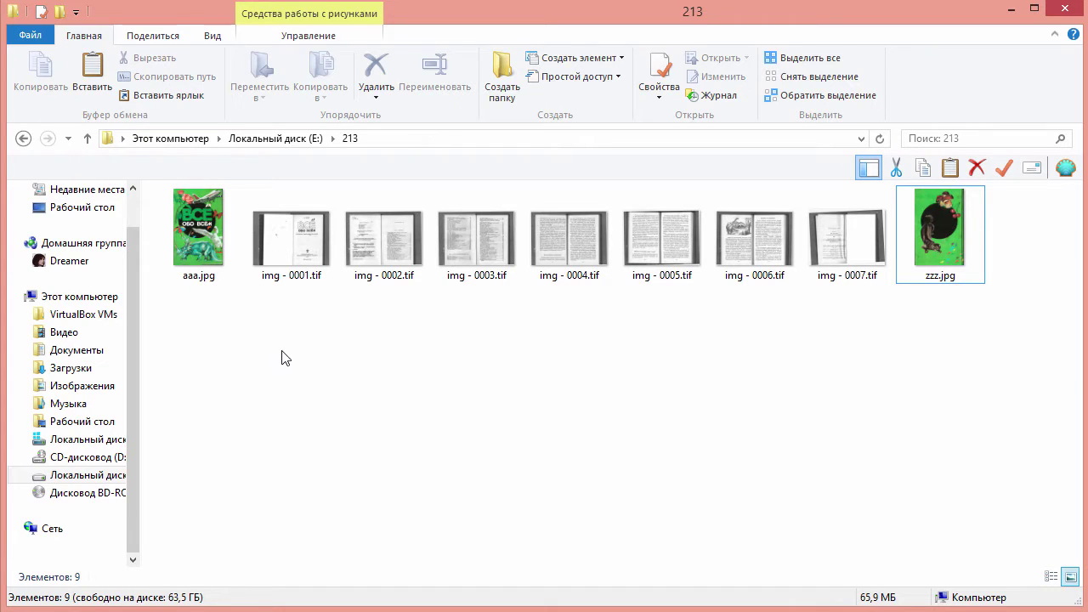
Step: Check the order of the cover images and page scans in folder 213
click(192, 256)
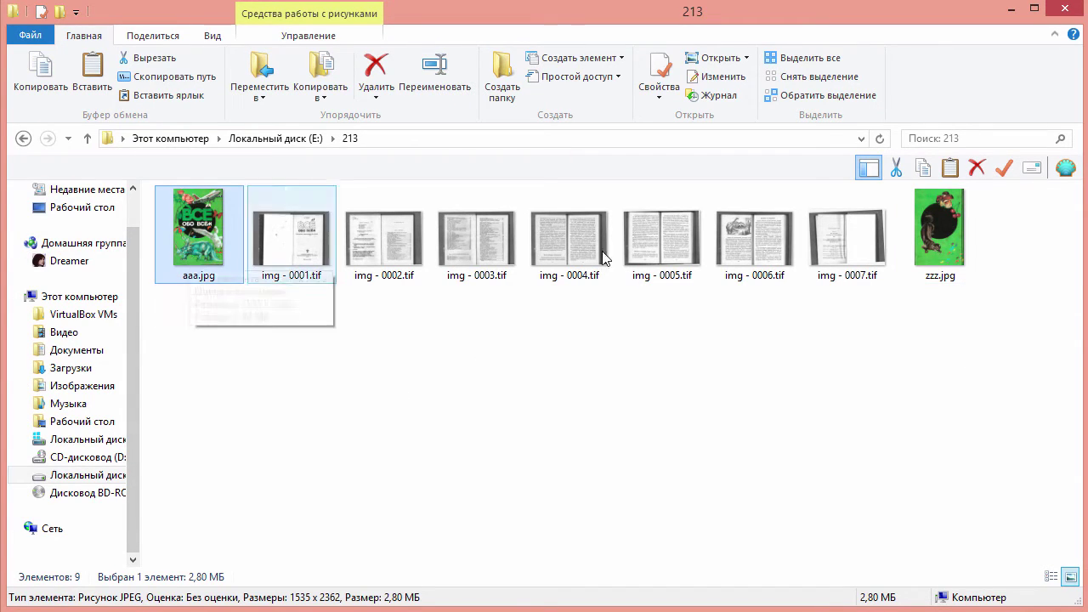
click(954, 236)
click(292, 377)
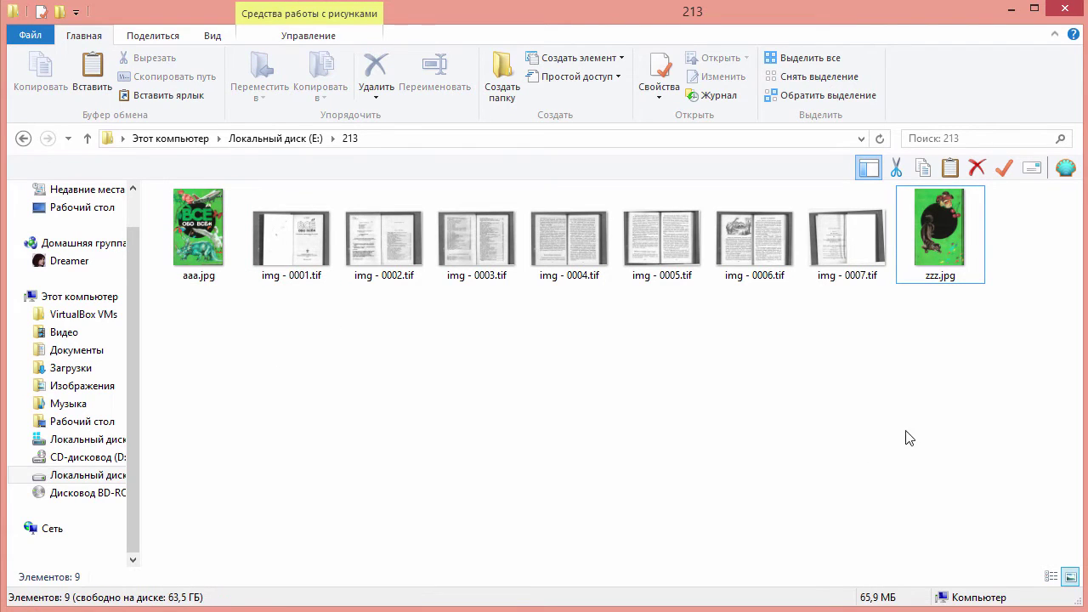
drag(899, 429, 274, 237)
click(768, 513)
drag(841, 442, 261, 220)
click(432, 396)
drag(330, 457, 804, 220)
click(795, 402)
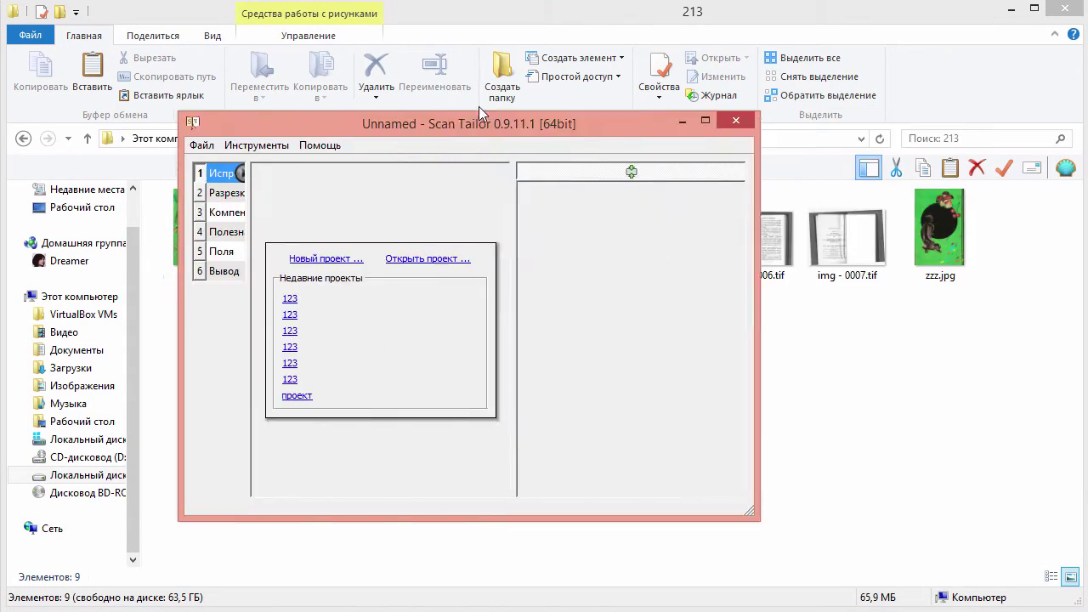
Step: Switch to Scan Tailor, enlarge its window and create a new project with input folder E:\213 and output folder E:\213\out
drag(544, 113, 370, 11)
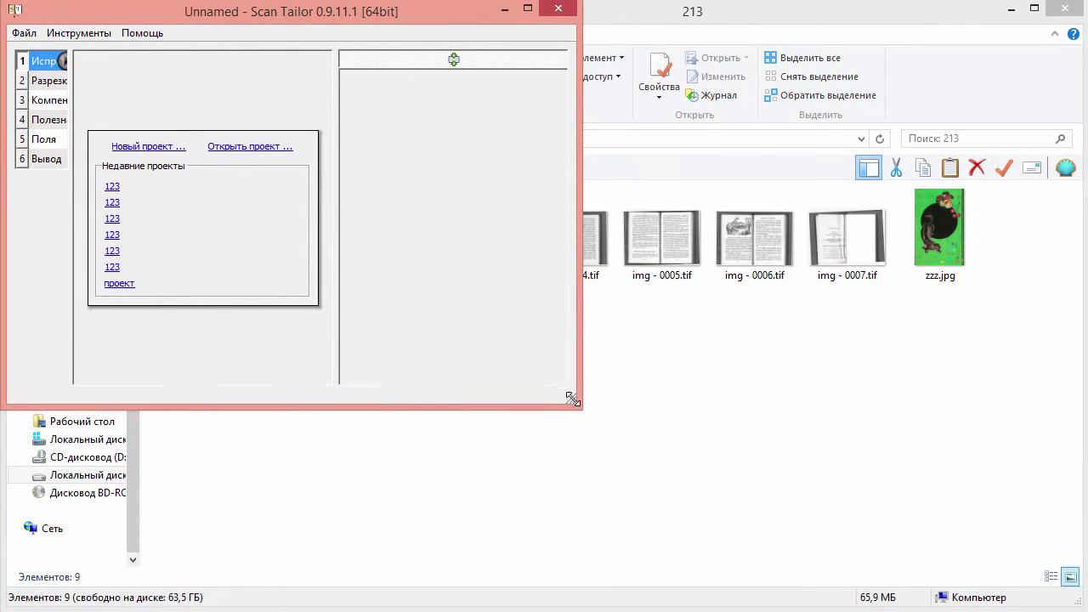
drag(572, 398, 1076, 602)
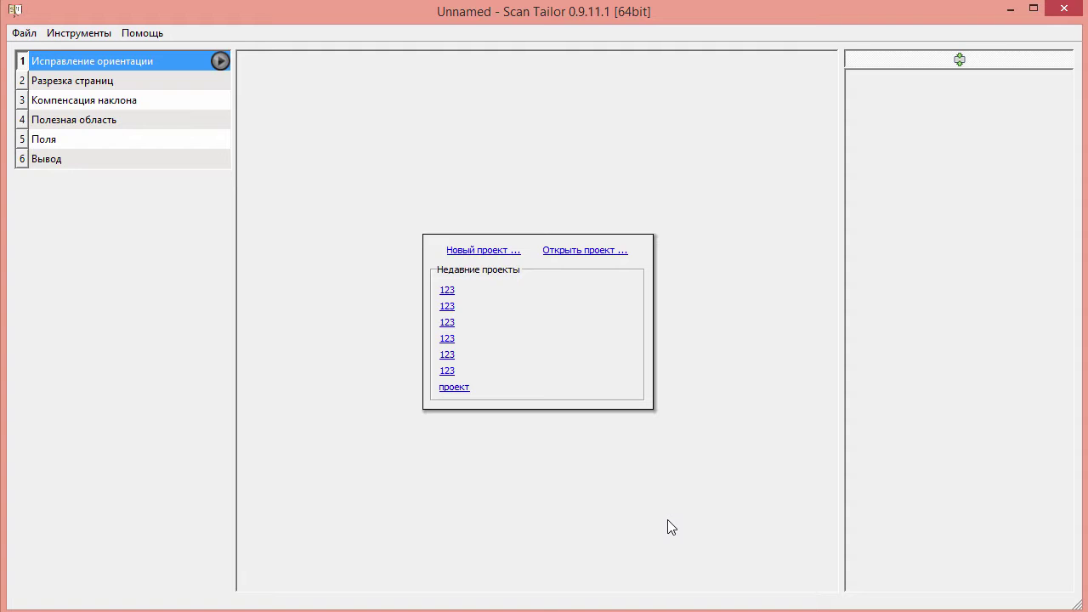
click(491, 251)
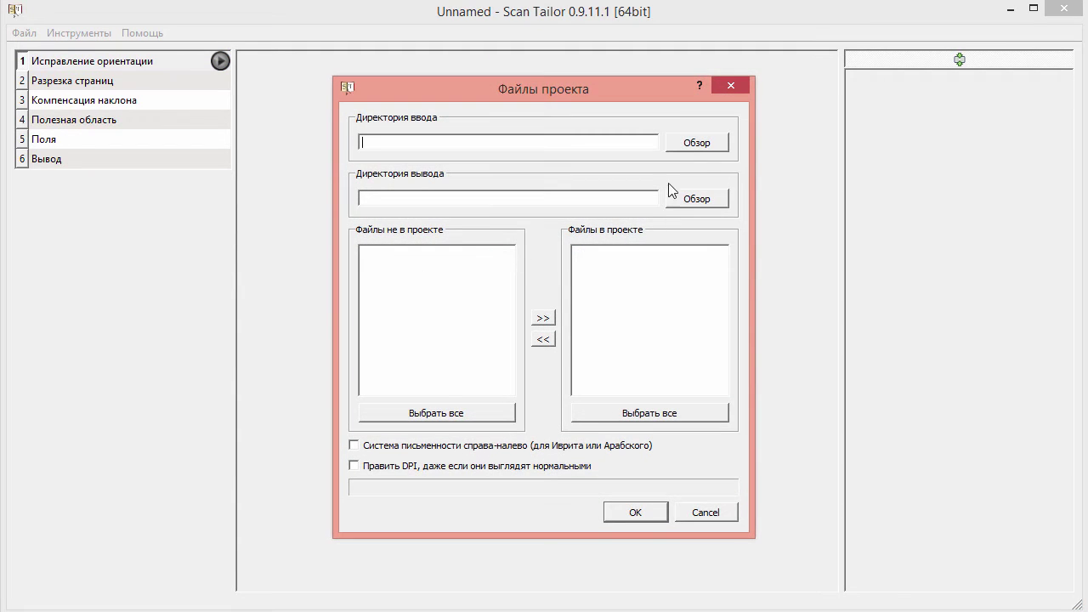
click(699, 151)
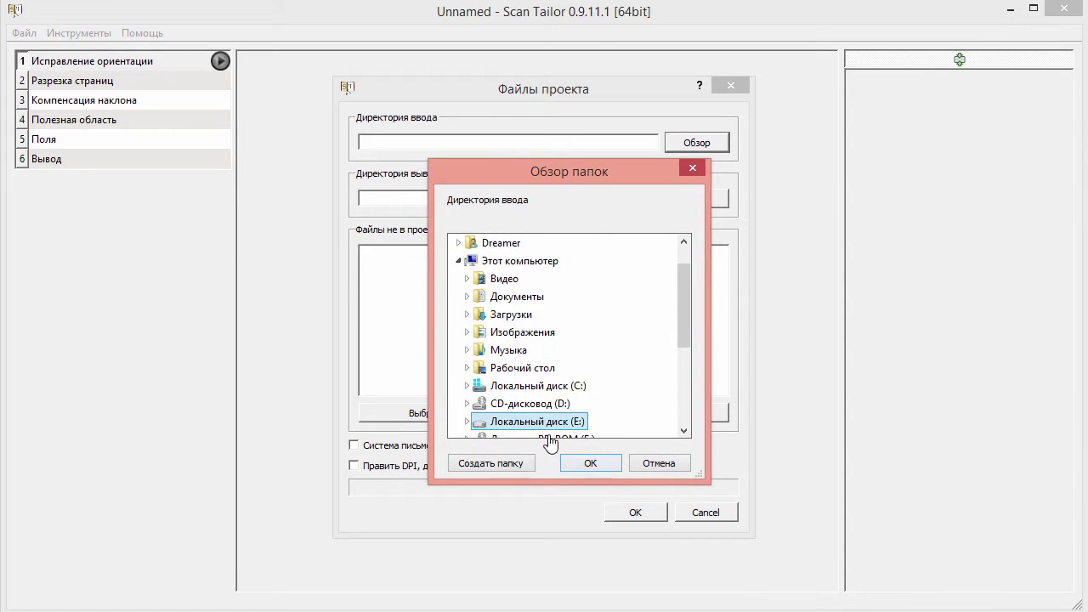
click(507, 261)
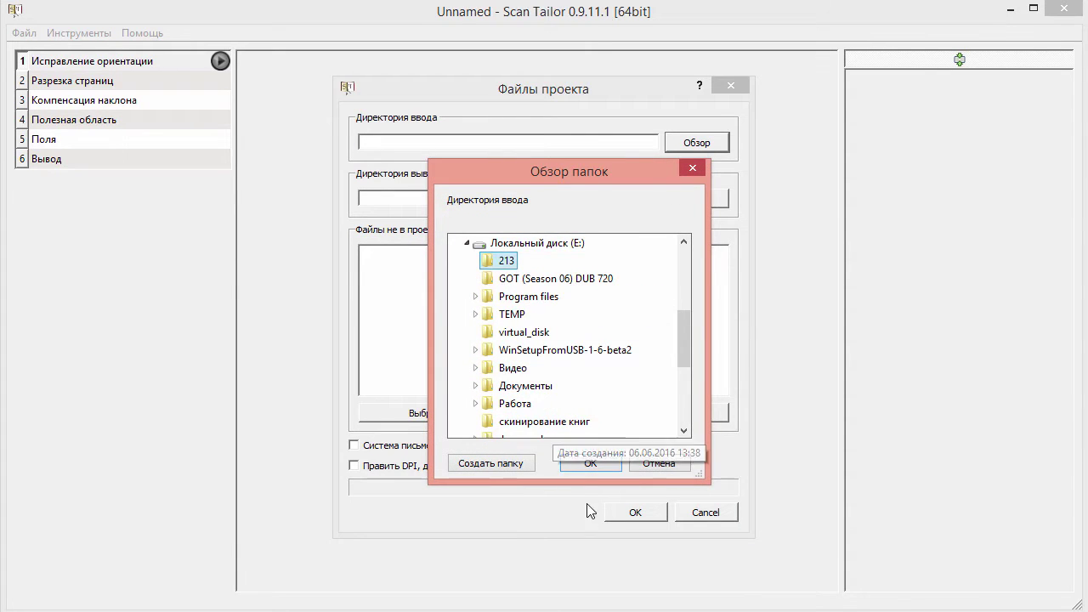
click(587, 463)
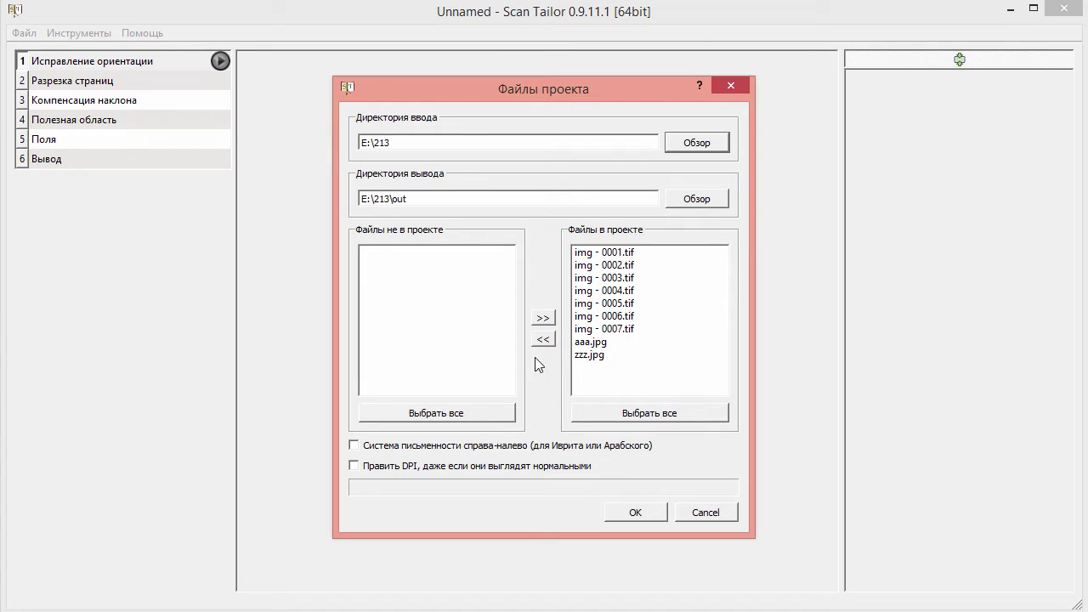
click(424, 201)
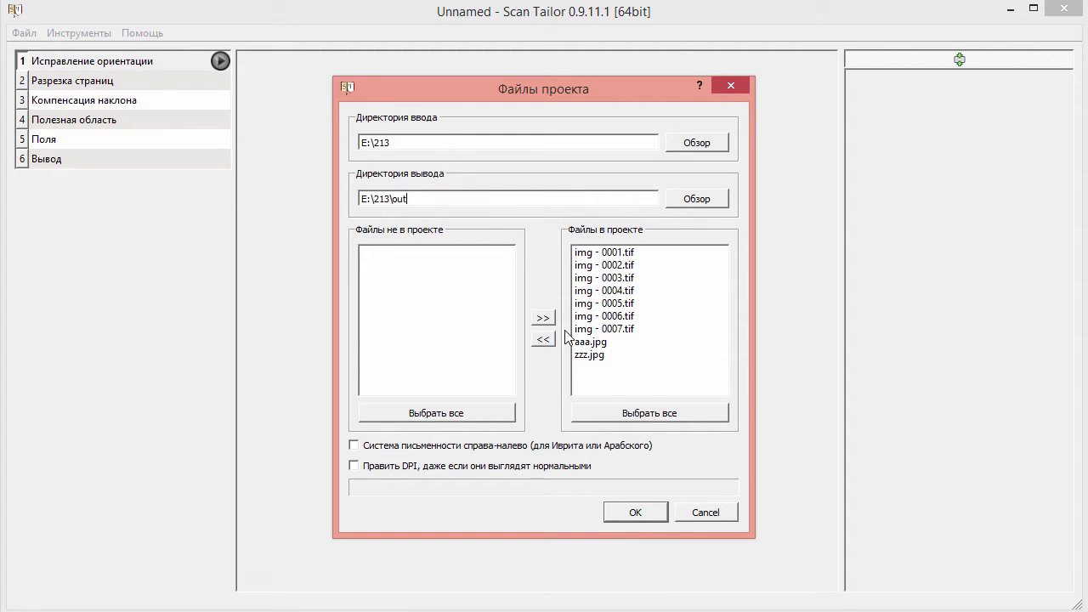
click(630, 513)
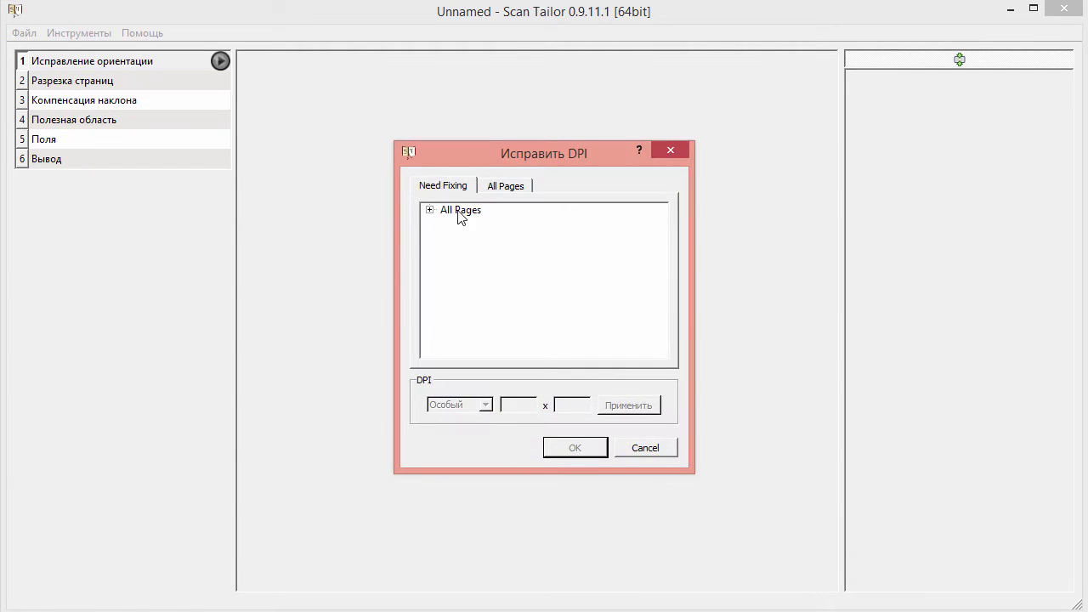
Step: Expand the list of images needing DPI correction down to the individual files and select all pages for a custom DPI
click(459, 212)
click(431, 210)
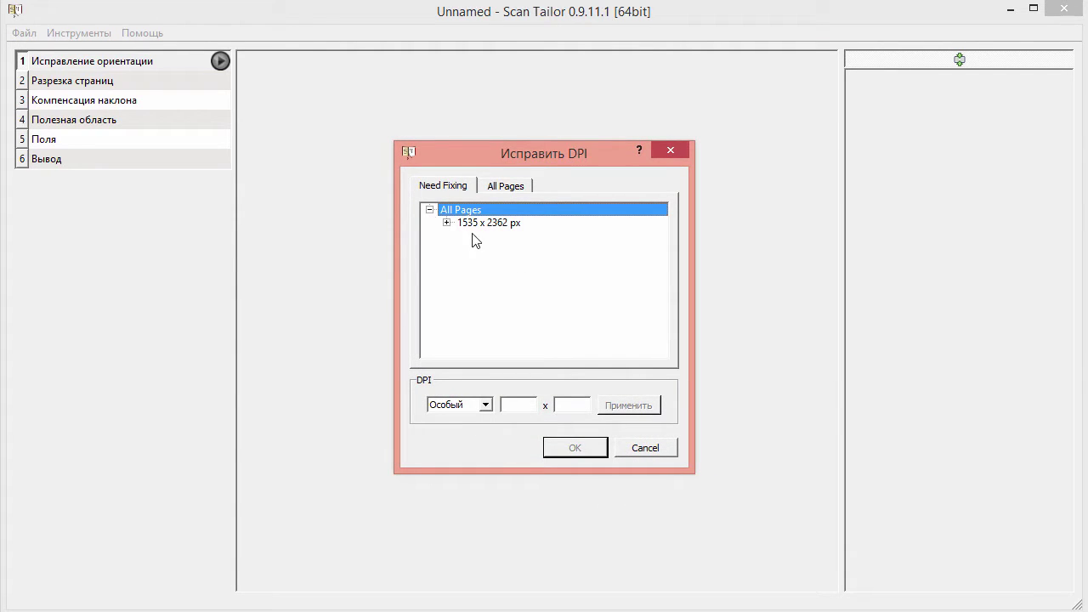
click(464, 225)
click(446, 224)
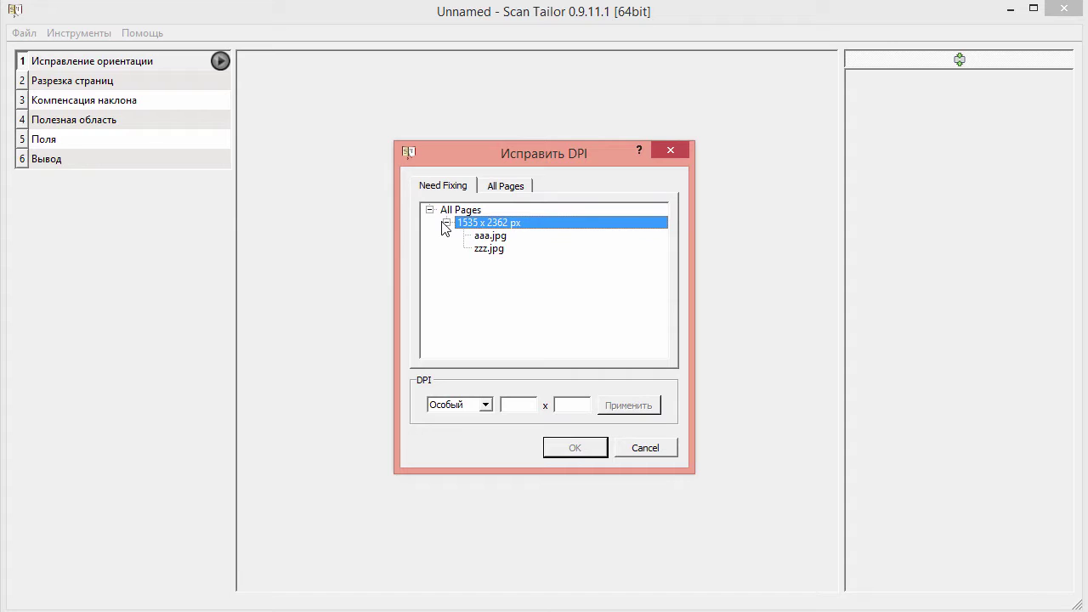
click(516, 406)
click(500, 224)
click(520, 403)
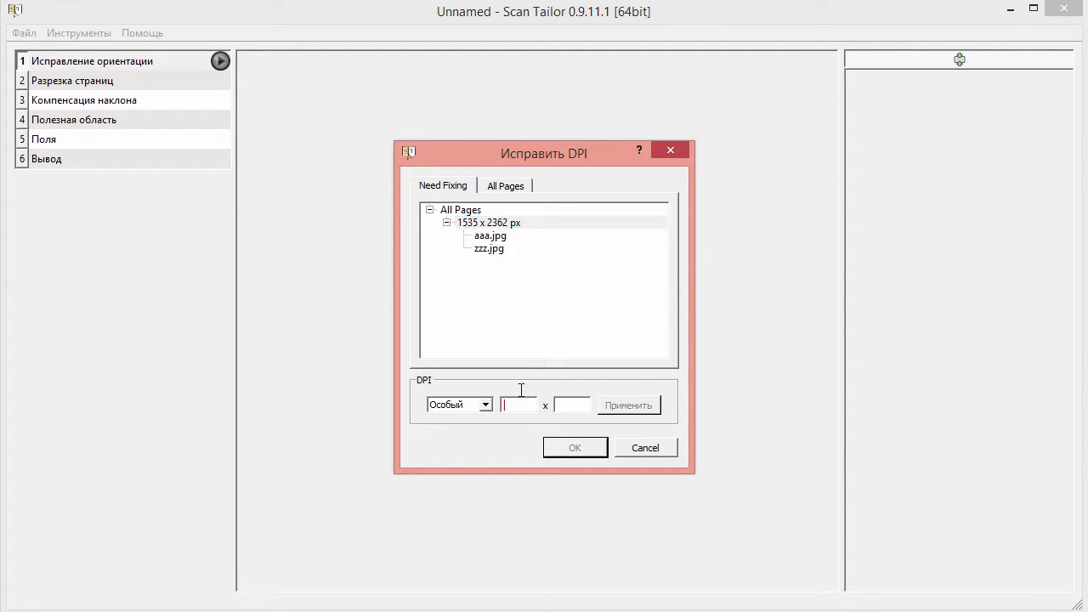
click(474, 212)
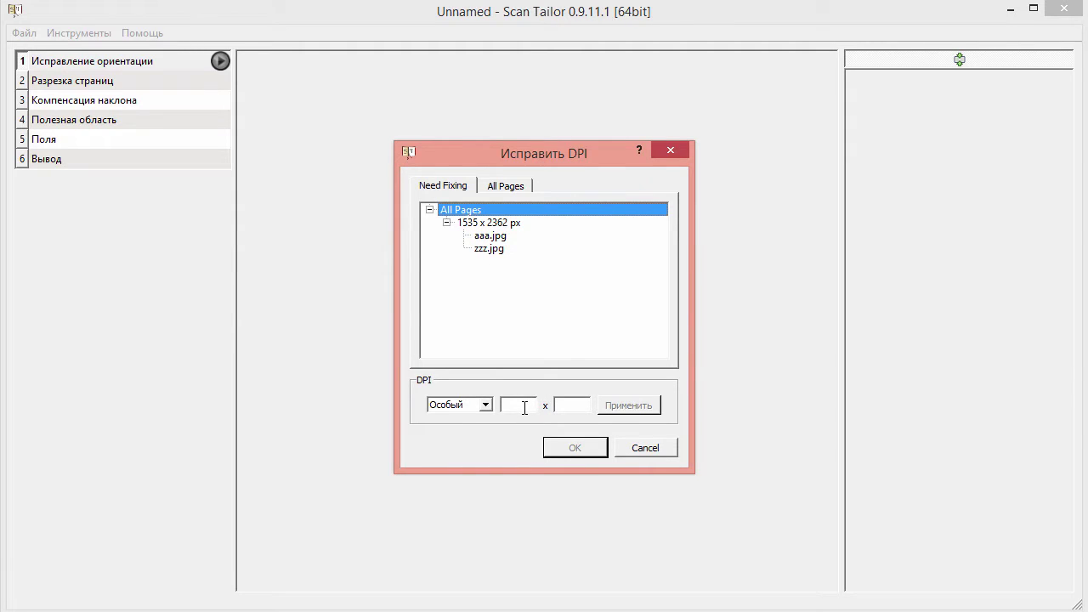
click(523, 406)
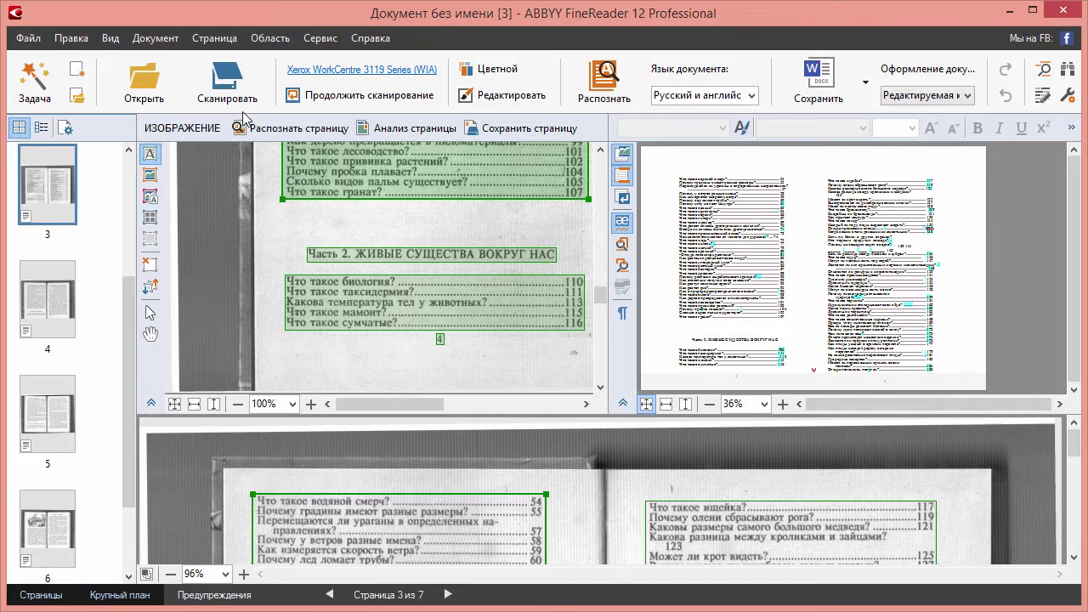
Step: Switch to ABBYY FineReader and check the resolution in its scanner settings
click(228, 89)
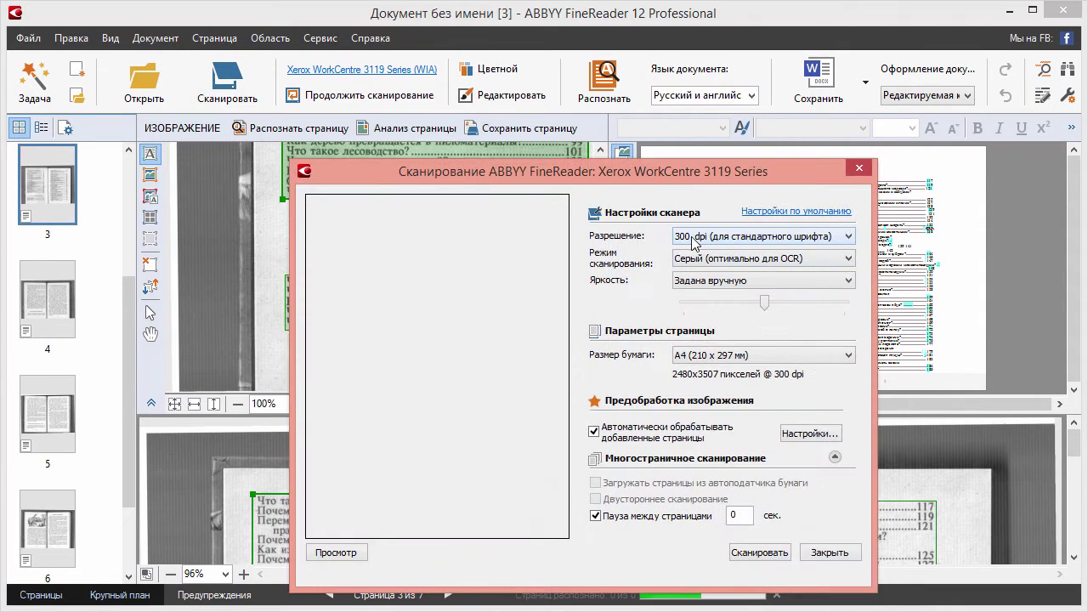
click(828, 552)
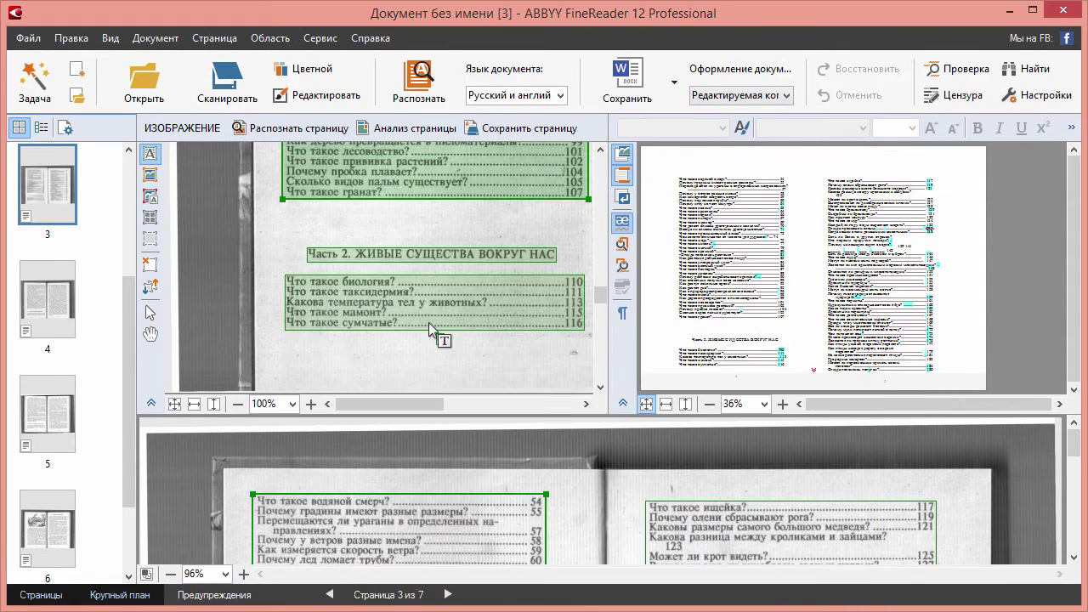
click(1019, 17)
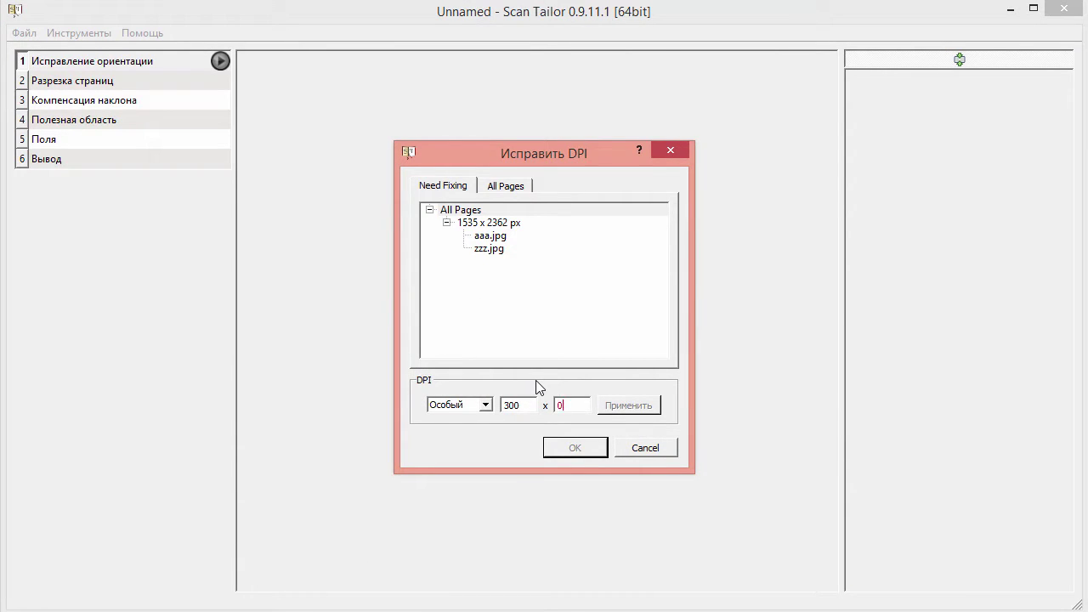
Step: Set the DPI of all pages needing correction to 300 x 300, apply it and load the project
text(00)
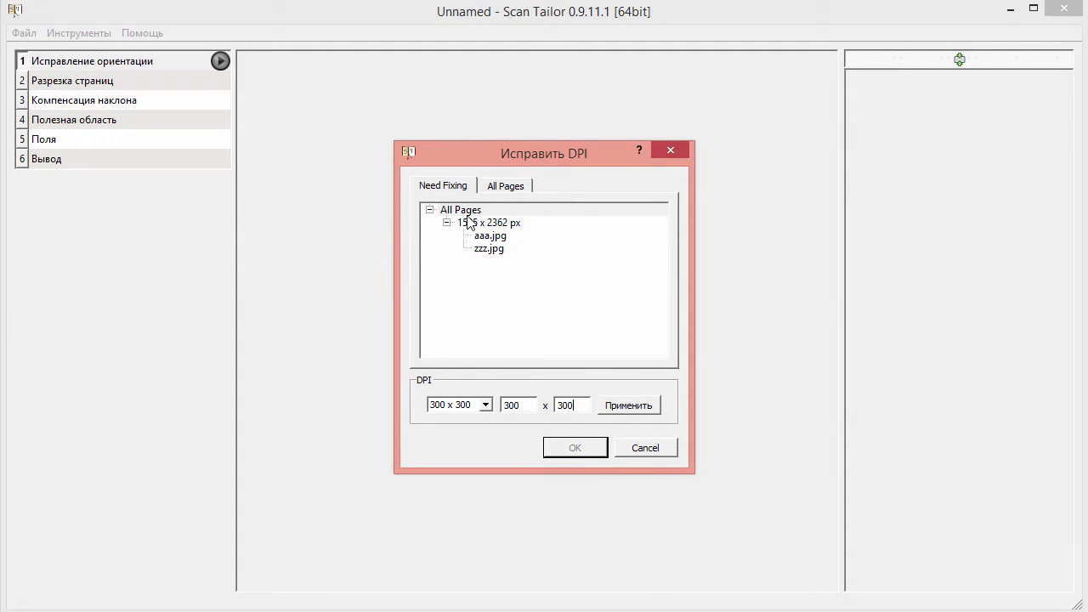
click(467, 213)
click(626, 406)
click(578, 449)
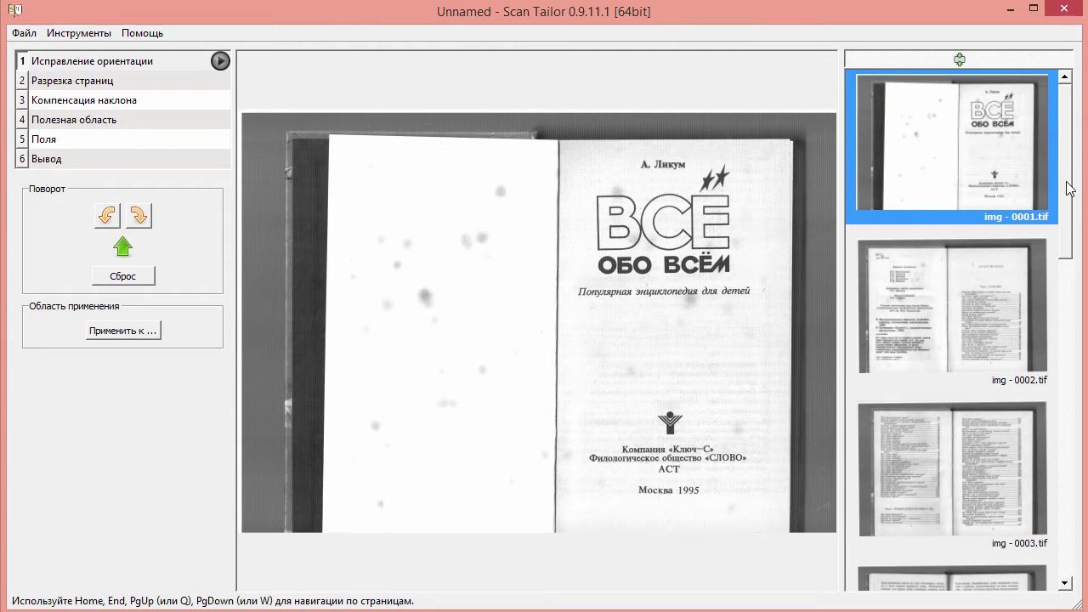
Step: Look through the project's page thumbnails, viewing the back cover zzz.jpg and the first page img - 0001.tif
drag(1063, 182, 1044, 536)
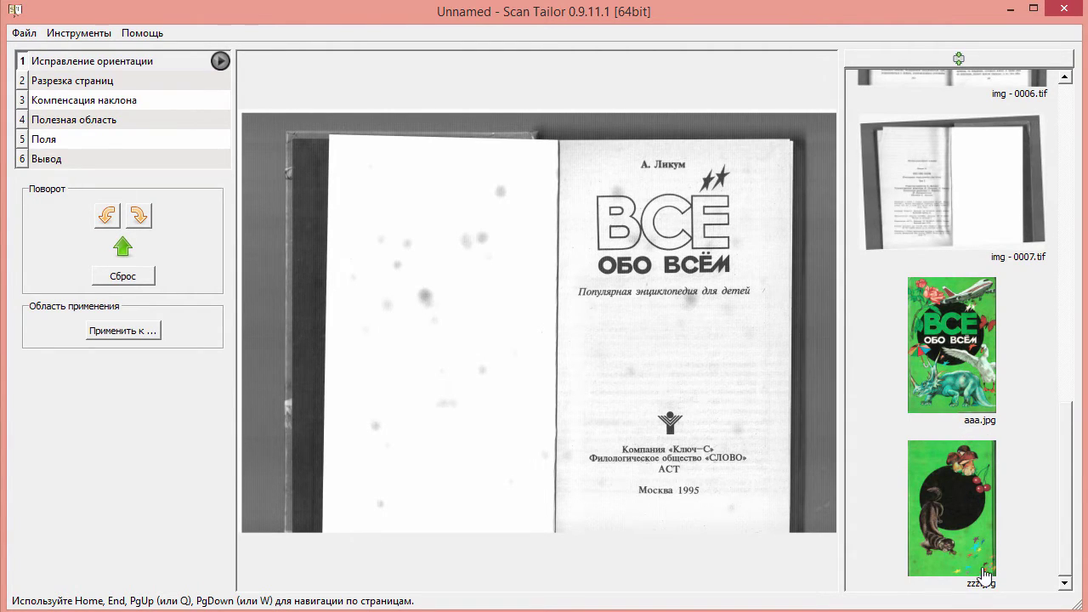
click(1056, 499)
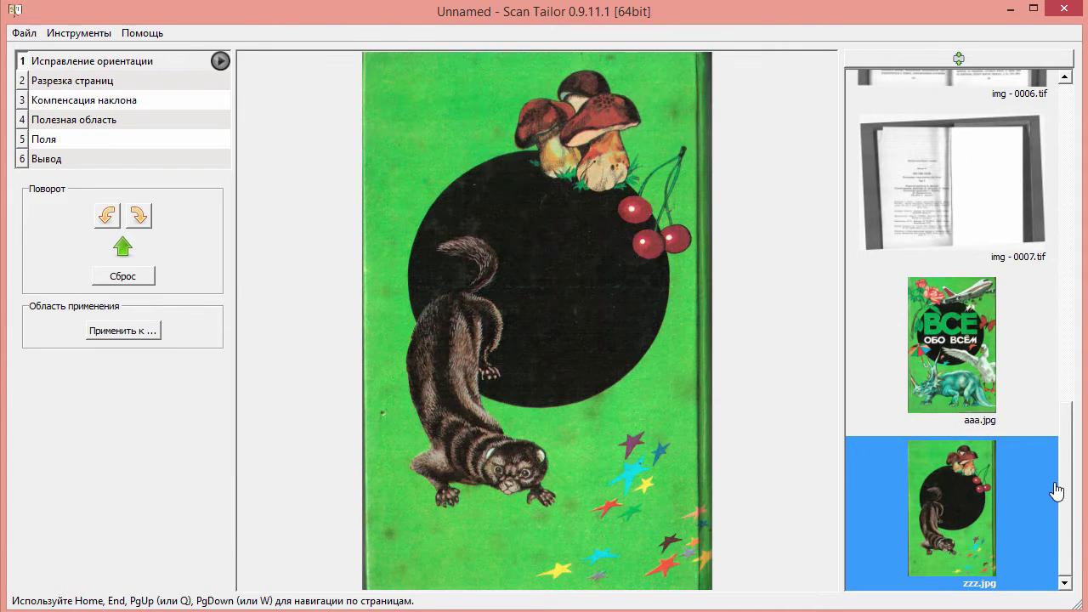
drag(1061, 485, 1054, 163)
click(1007, 162)
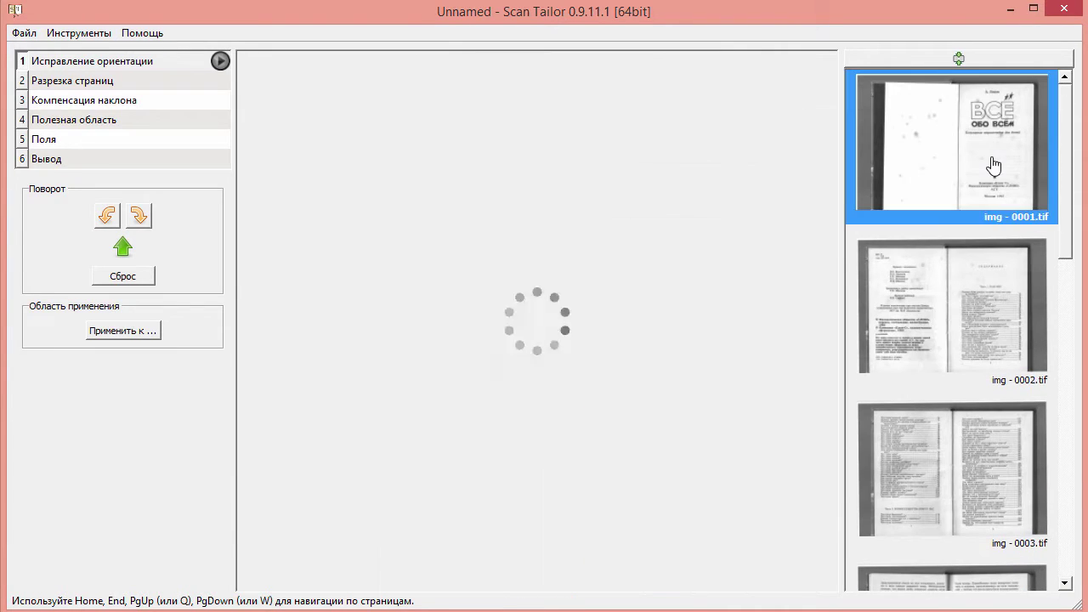
click(904, 289)
click(928, 158)
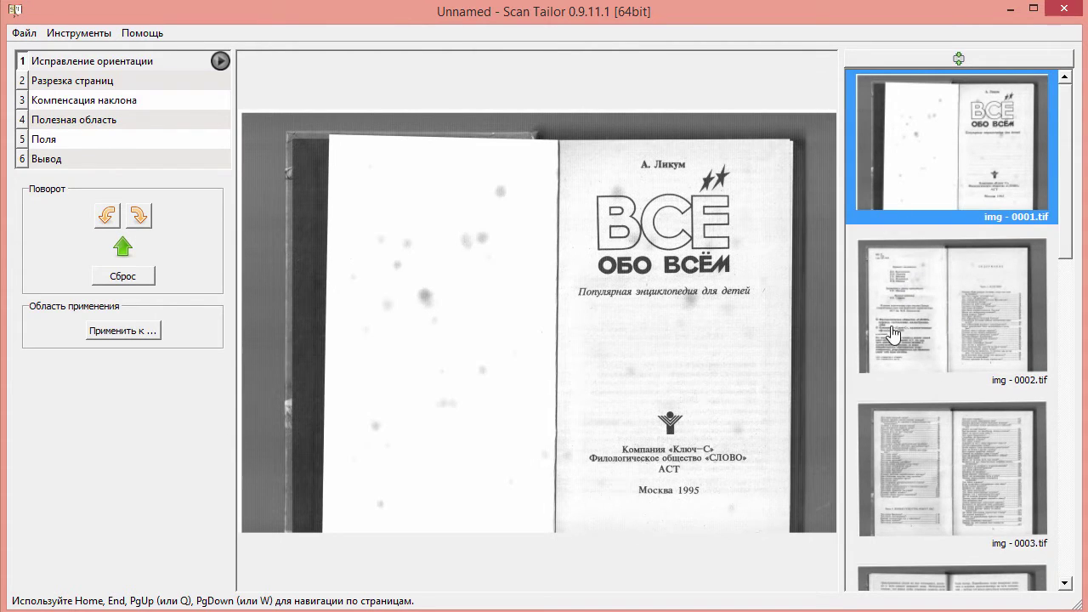
Step: Try rotating page img - 0001.tif a quarter turn clockwise in the orientation stage and turn it back
click(137, 64)
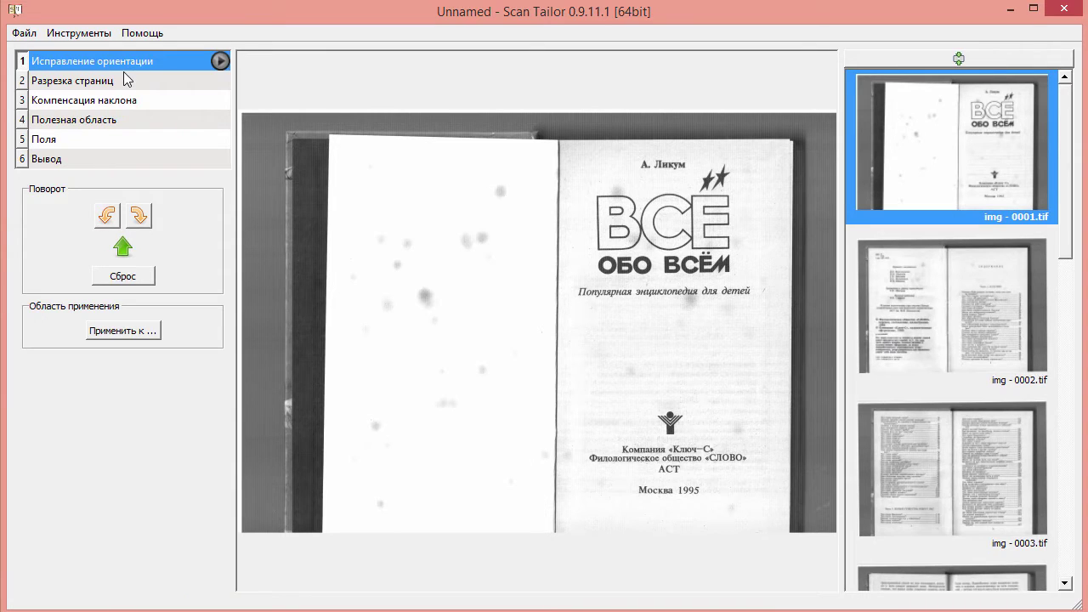
click(973, 145)
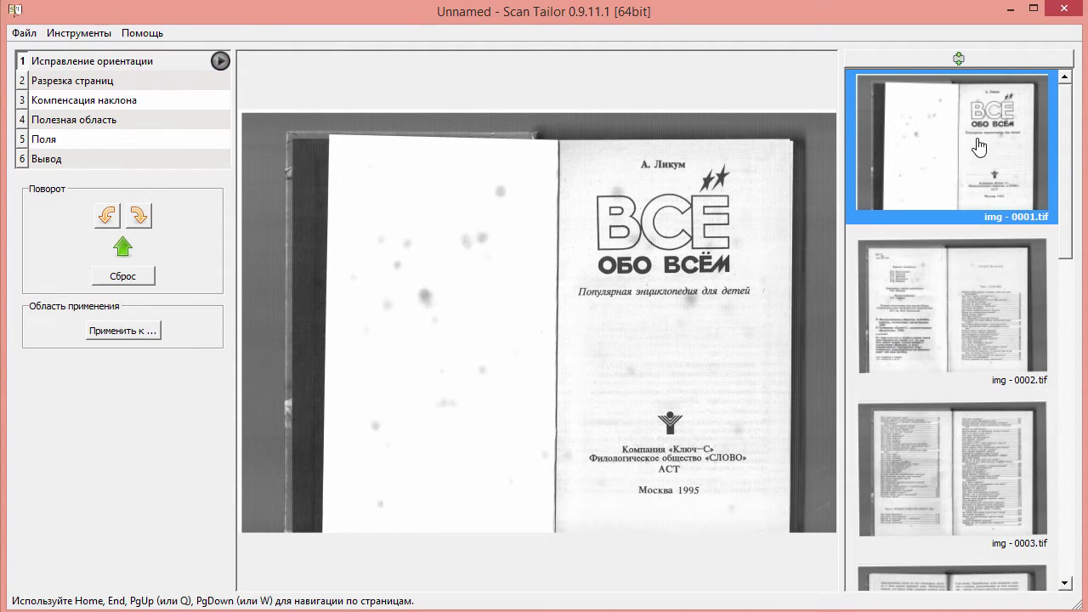
click(139, 216)
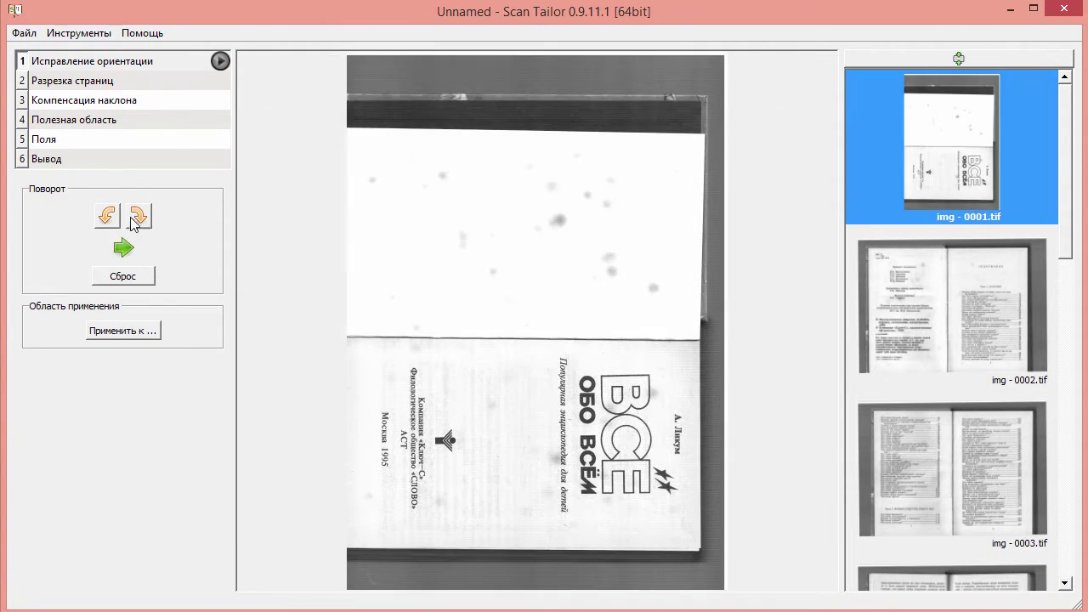
click(106, 217)
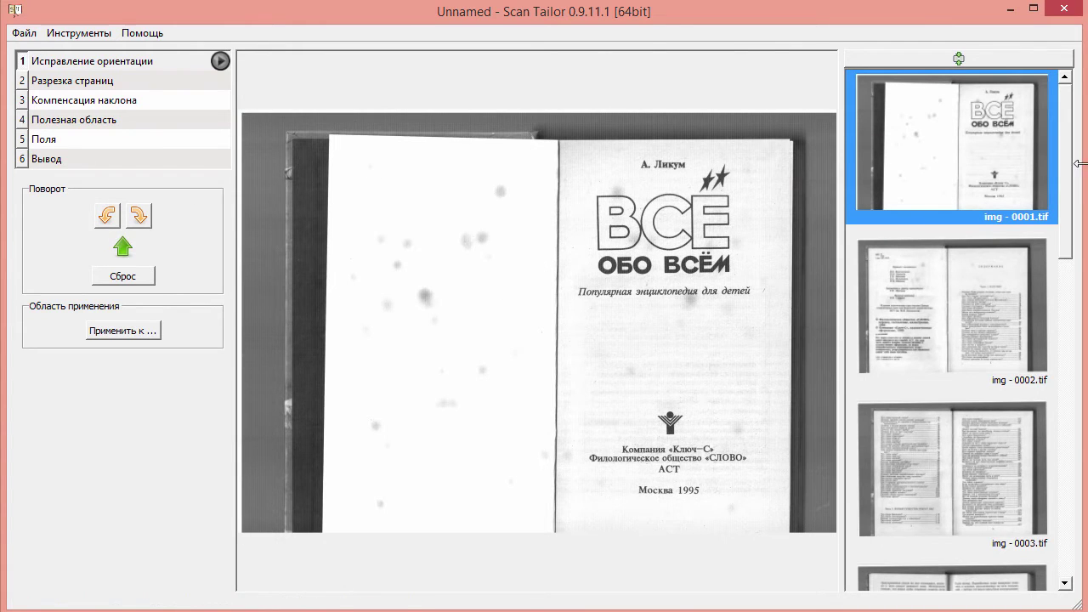
Step: Check the orientation of the scanned spreads from img - 0007.tif back to img - 0004.tif
scroll(1067, 170, down, 5)
click(942, 403)
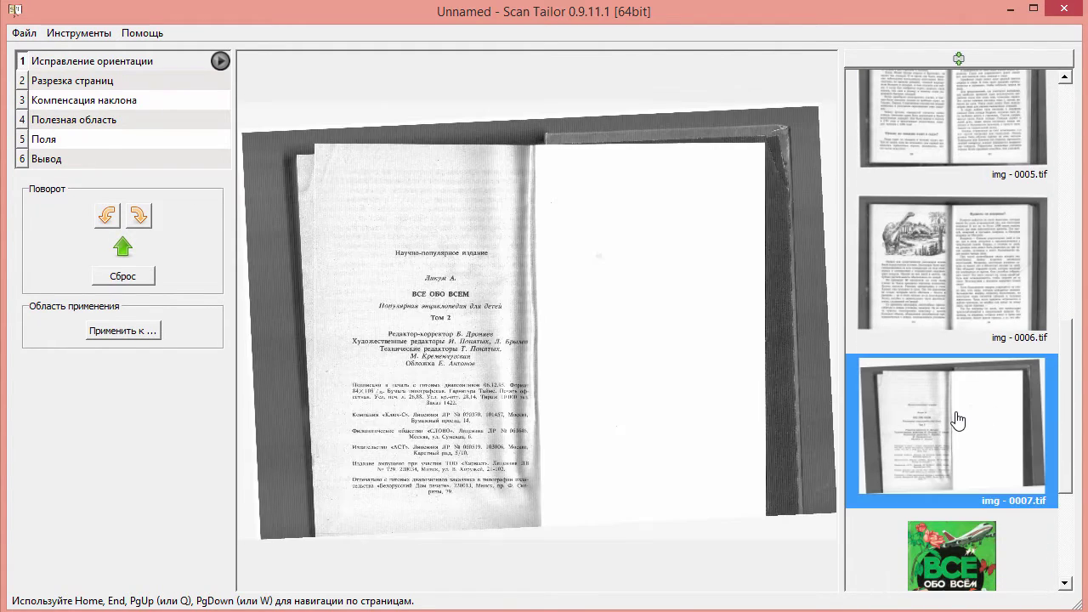
scroll(955, 326, up, 1)
click(949, 330)
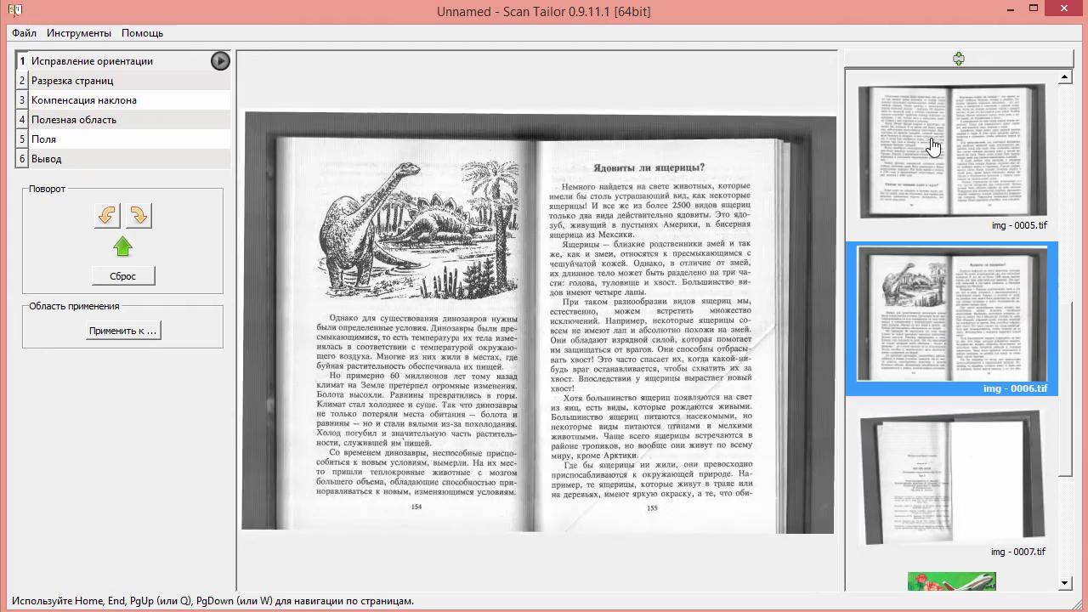
click(934, 148)
scroll(993, 310, up, 5)
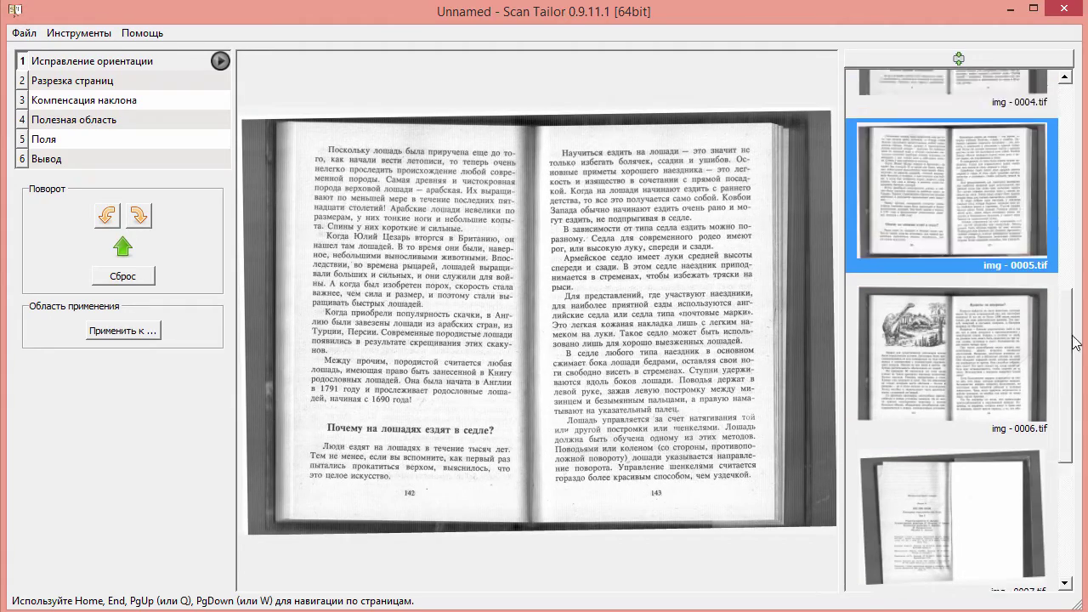
click(990, 325)
click(967, 438)
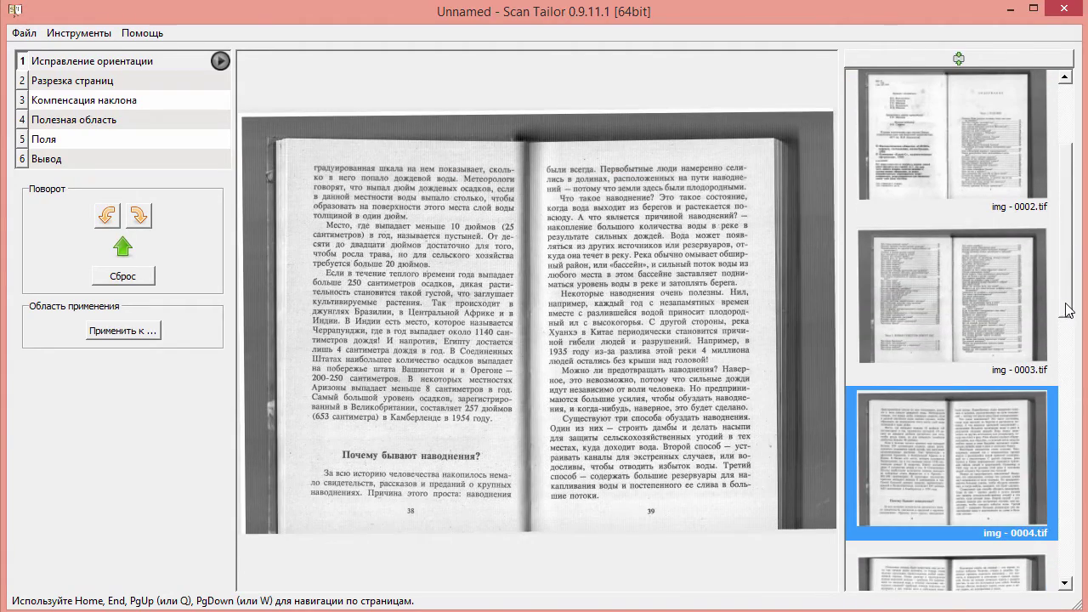
scroll(1067, 255, up, 2)
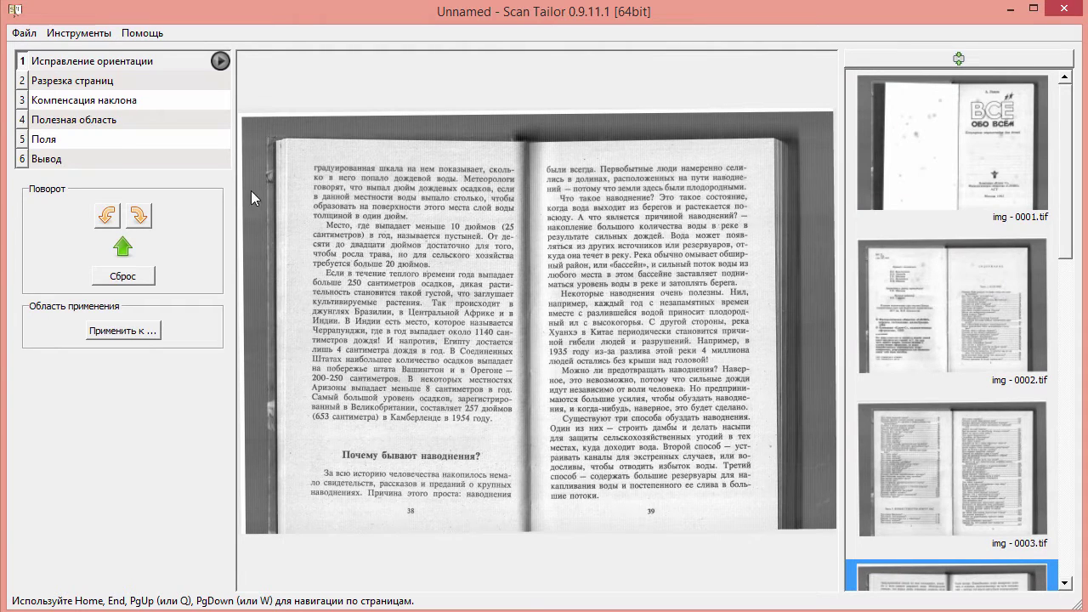
Step: Switch to the page splitting stage and check the automatic split lines on img - 0001.tif and img - 0002.tif
click(125, 73)
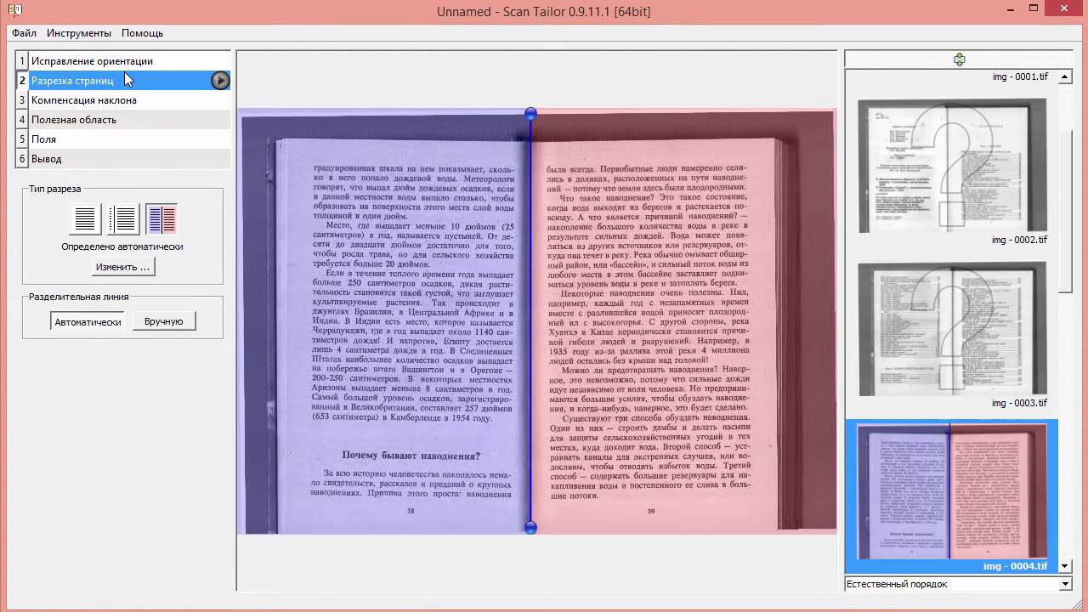
scroll(1069, 248, up, 5)
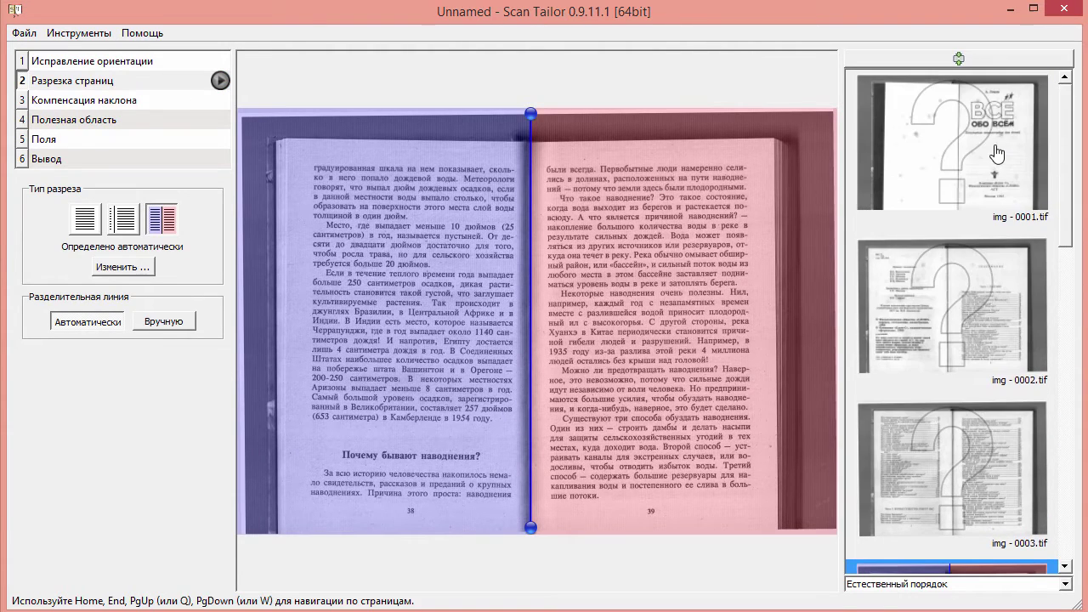
click(995, 158)
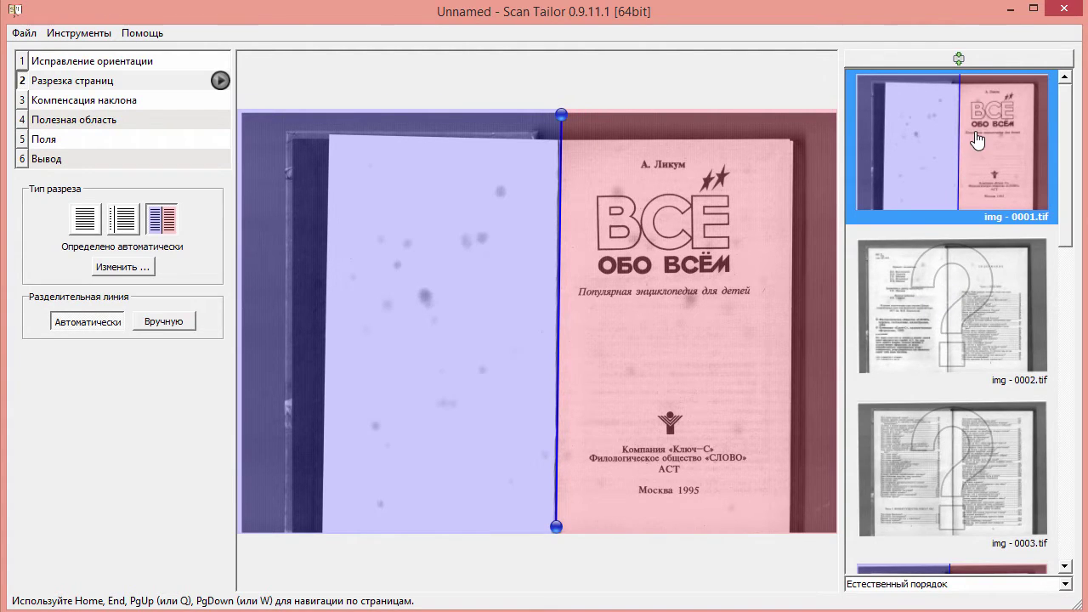
right_click(950, 297)
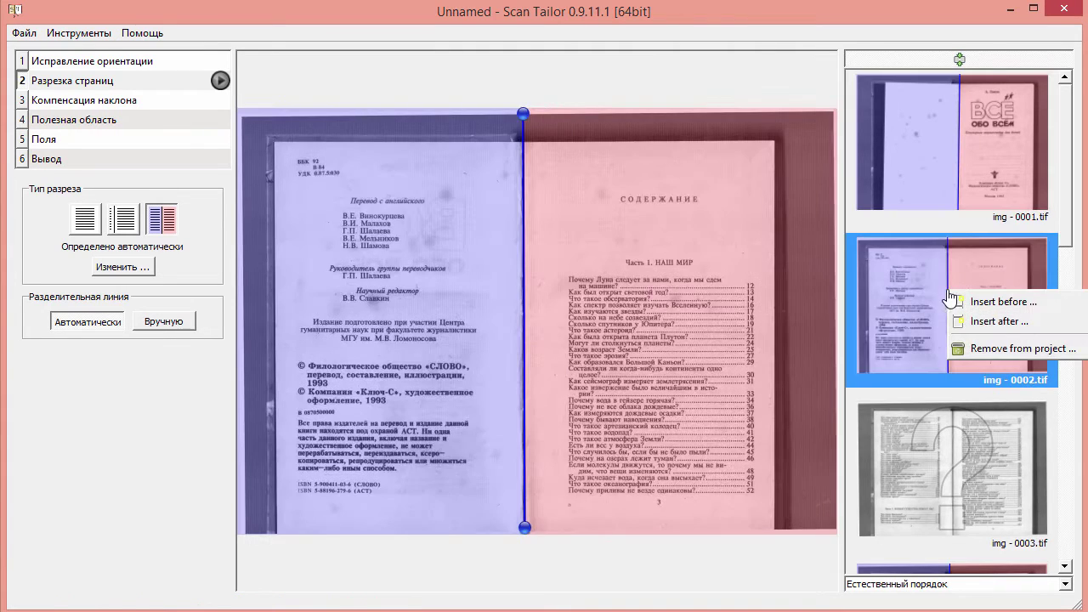
click(942, 170)
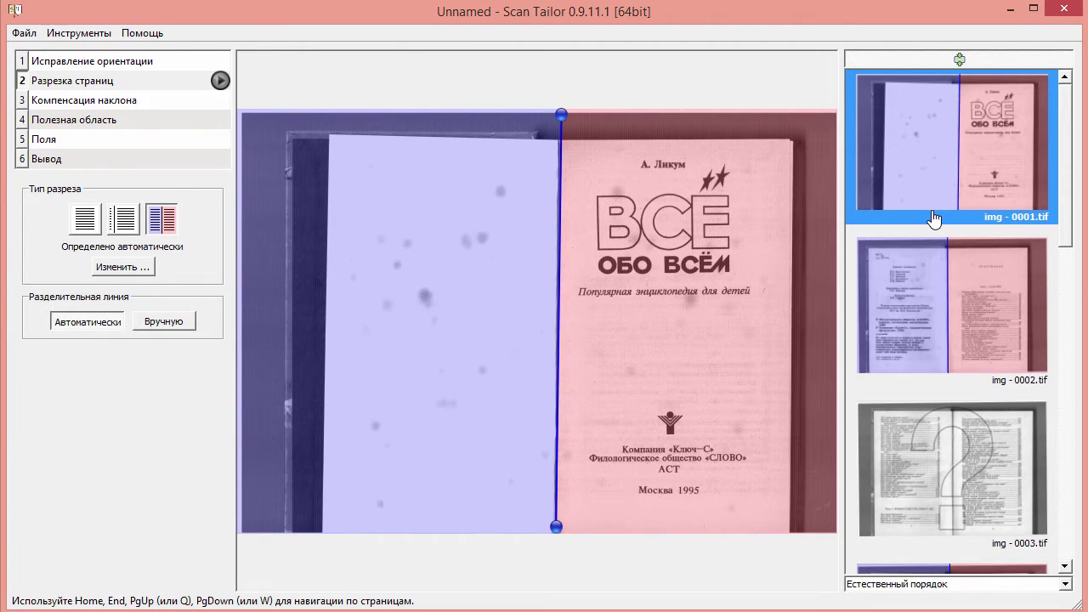
Step: Try the single-page layout on img - 0001.tif and set its split type back to two pages
click(86, 220)
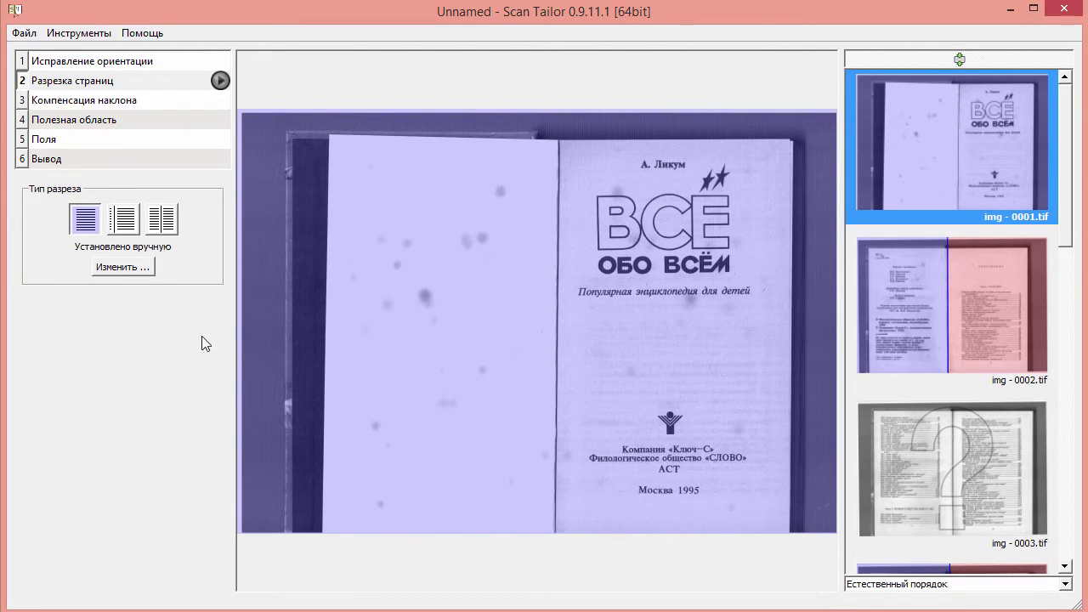
click(161, 219)
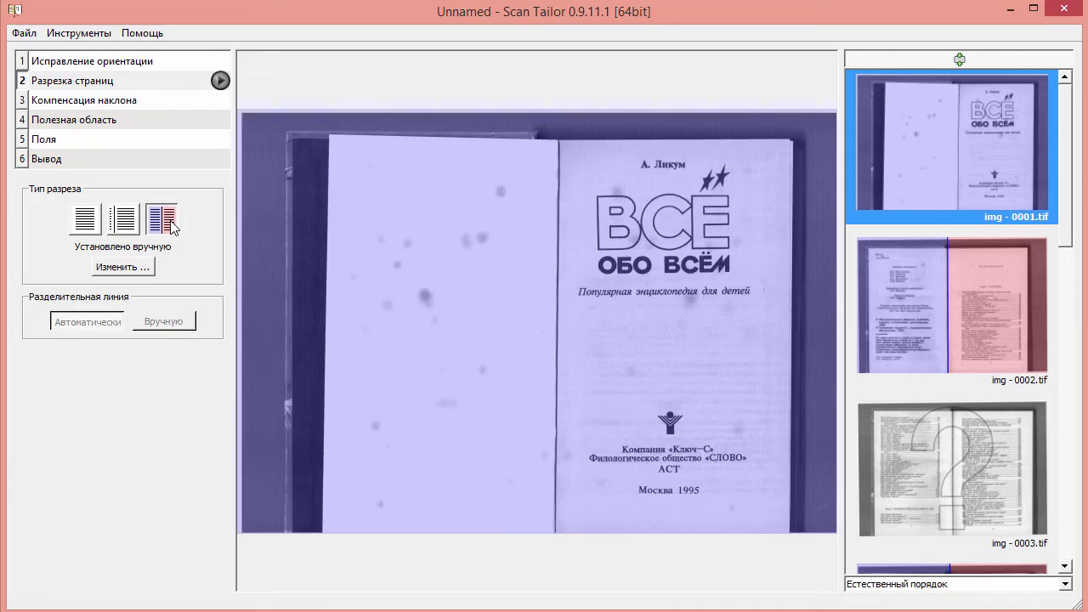
click(457, 280)
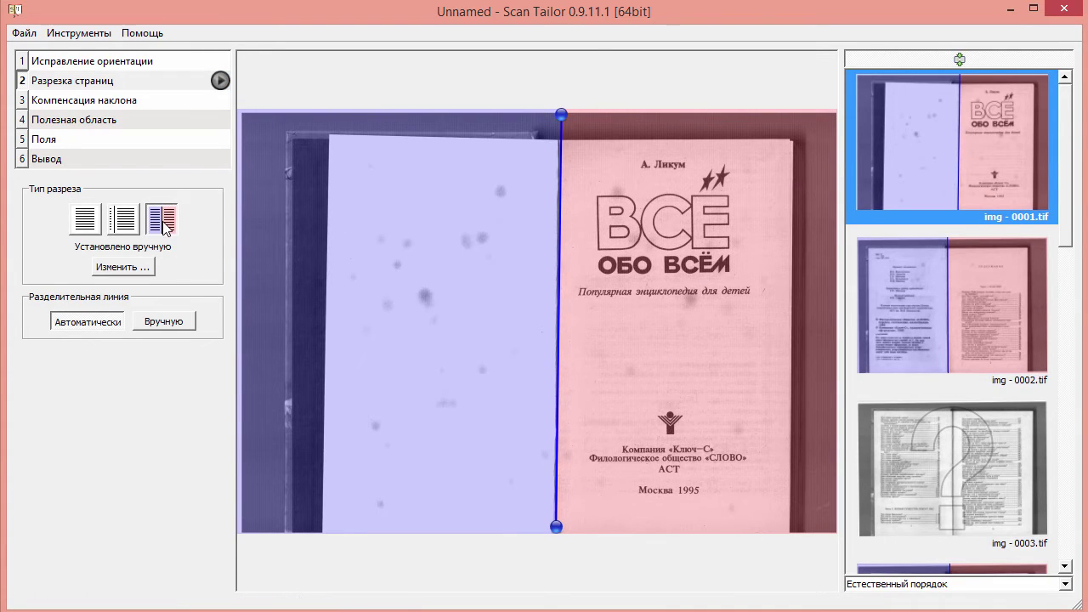
Step: Apply the manual two-page split type to all pages and run batch page splitting
drag(1071, 219, 1051, 202)
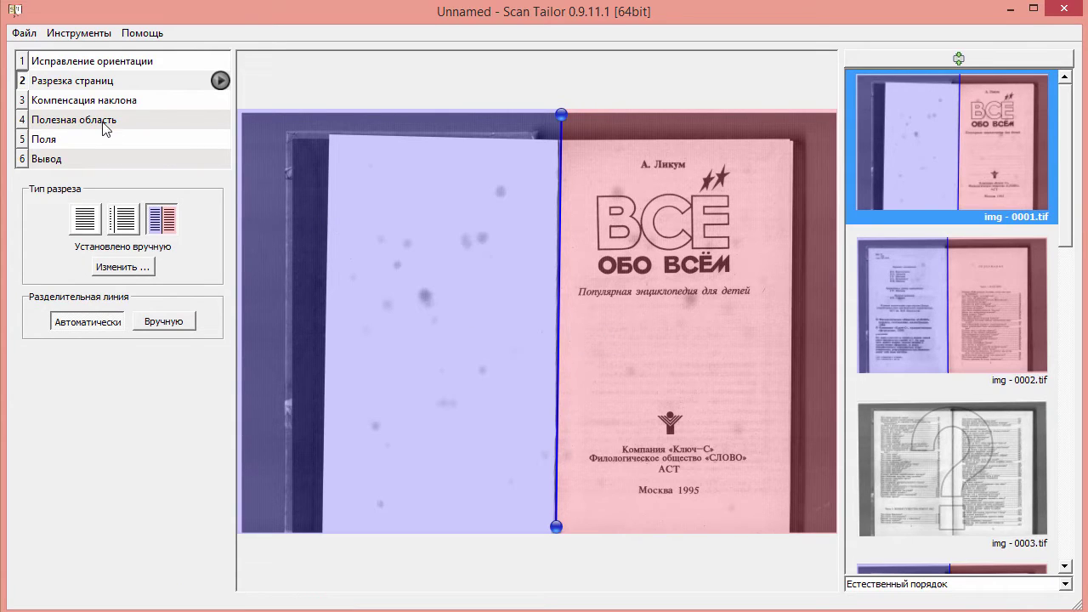
click(123, 267)
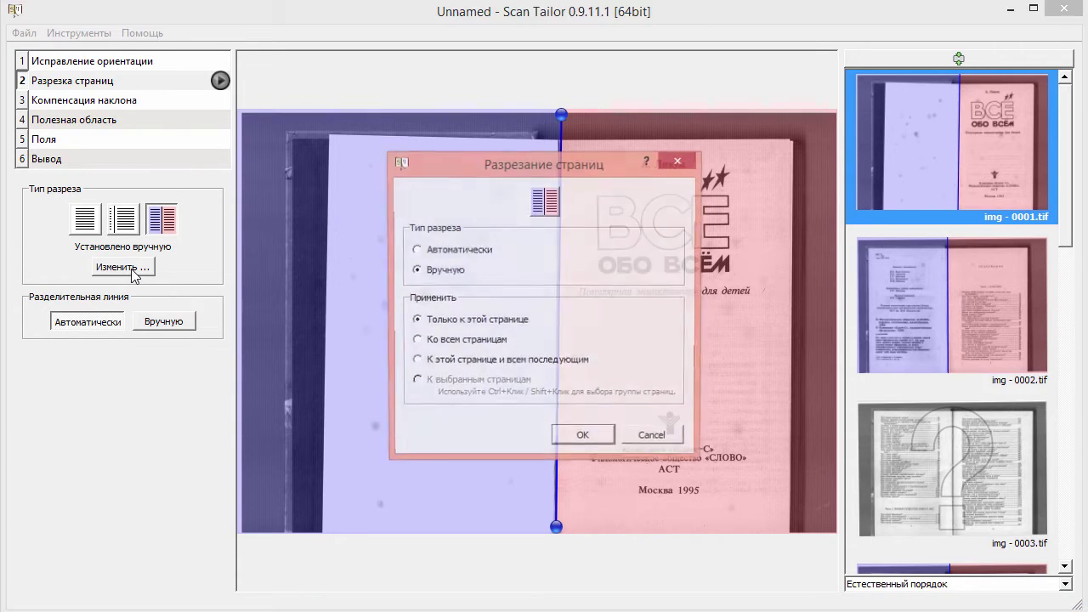
click(478, 345)
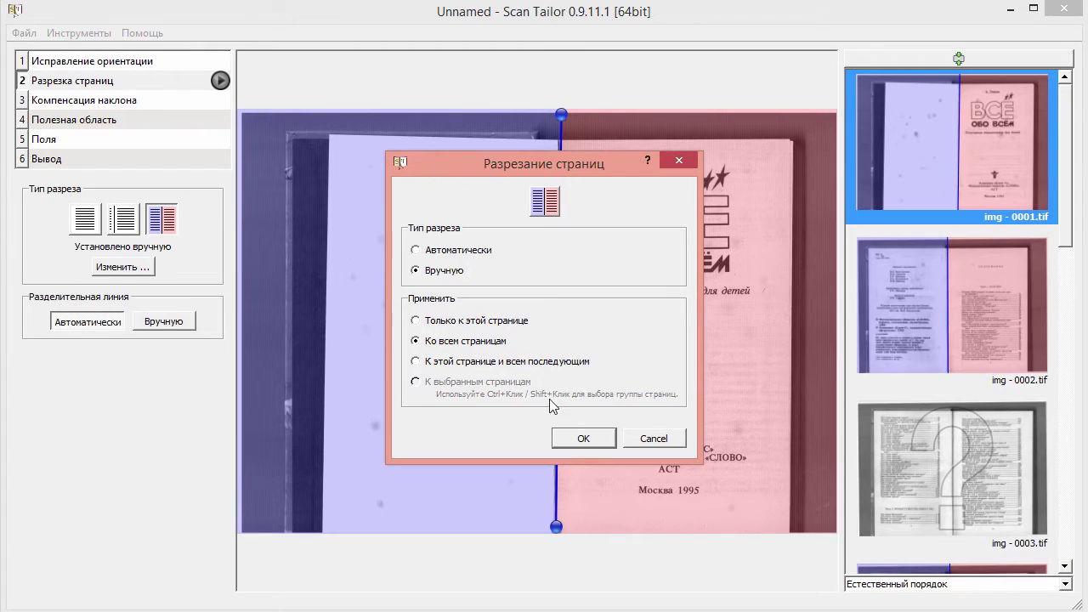
click(583, 438)
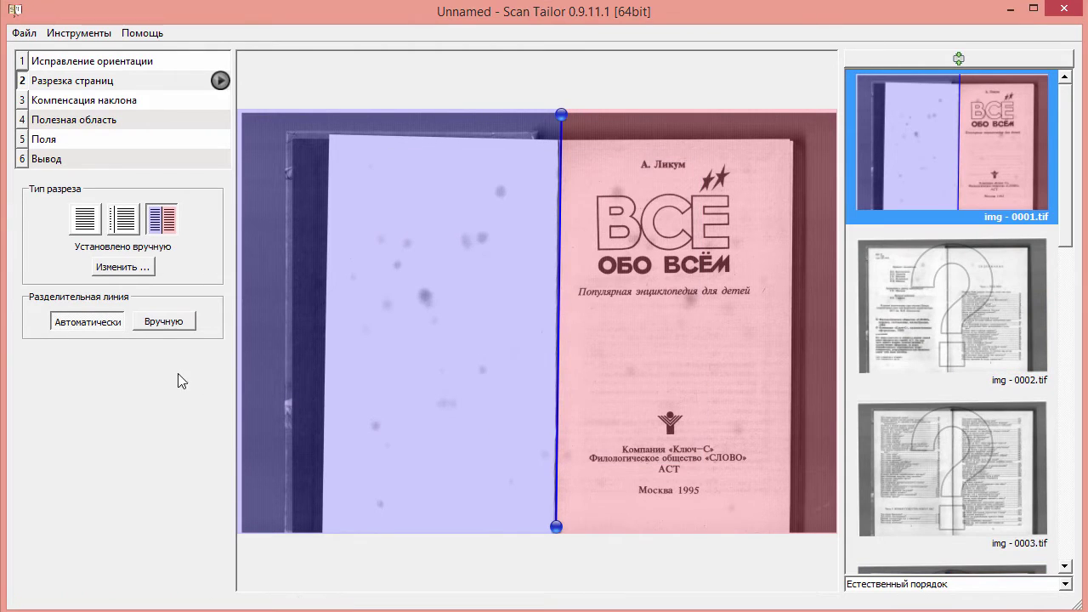
click(219, 81)
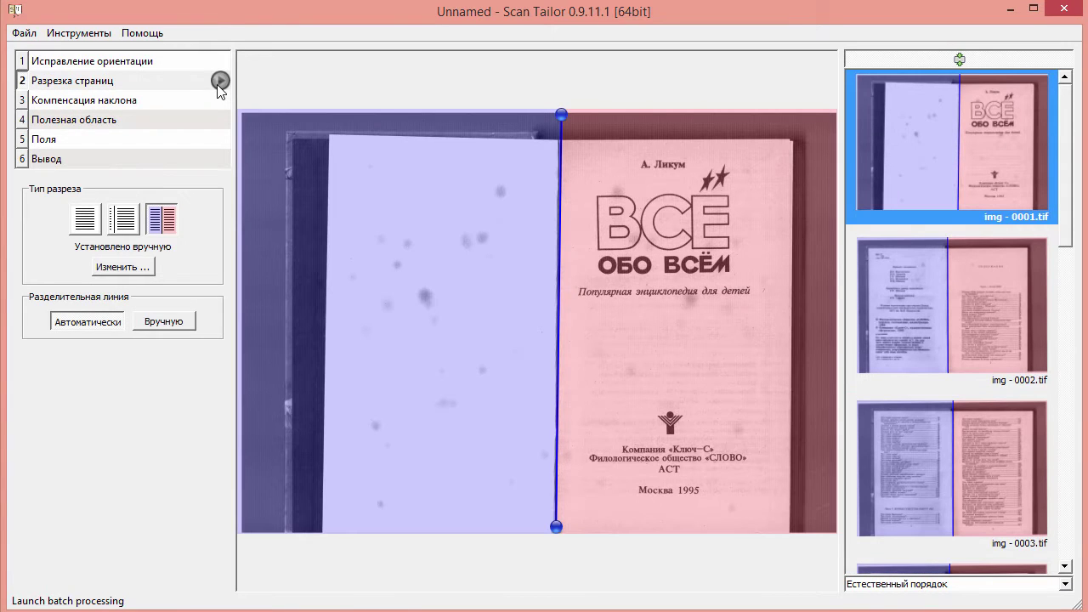
Step: Set the split type of the covers aaa.jpg and zzz.jpg to a single uncut page
drag(1069, 143, 1065, 439)
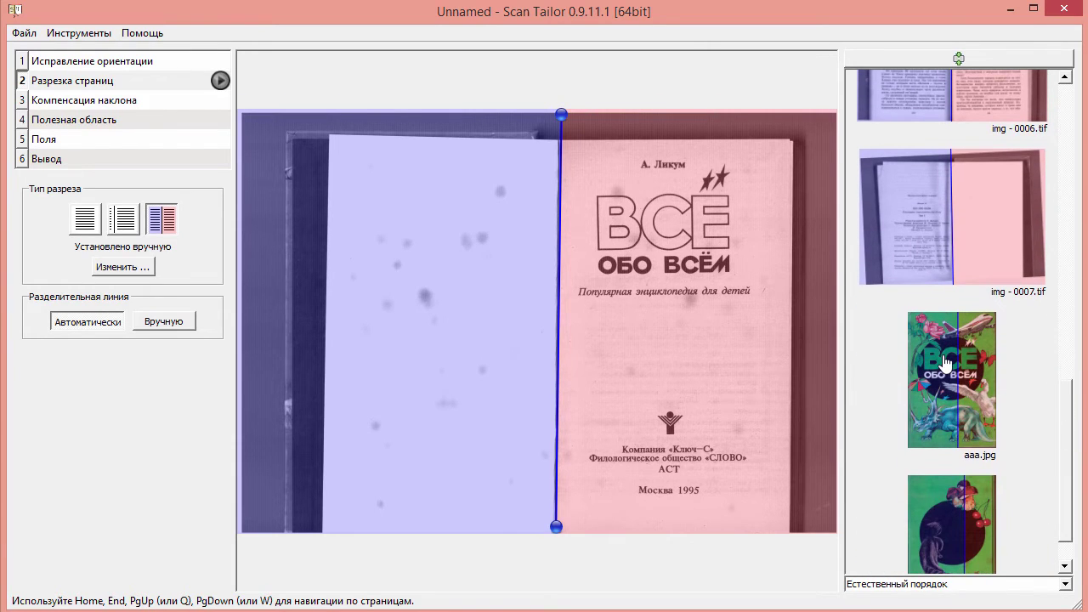
click(930, 366)
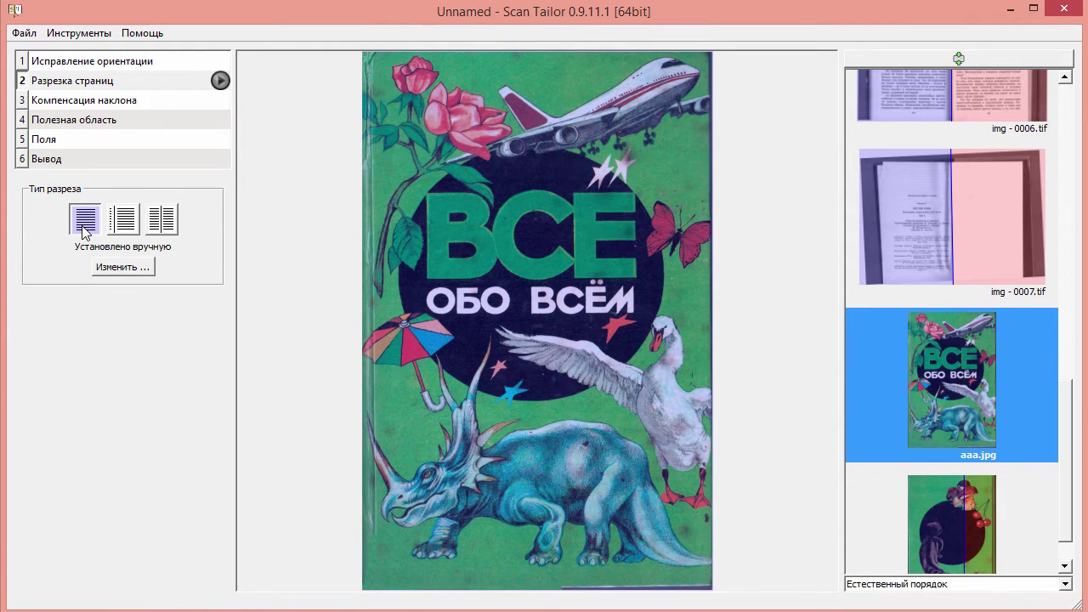
click(955, 539)
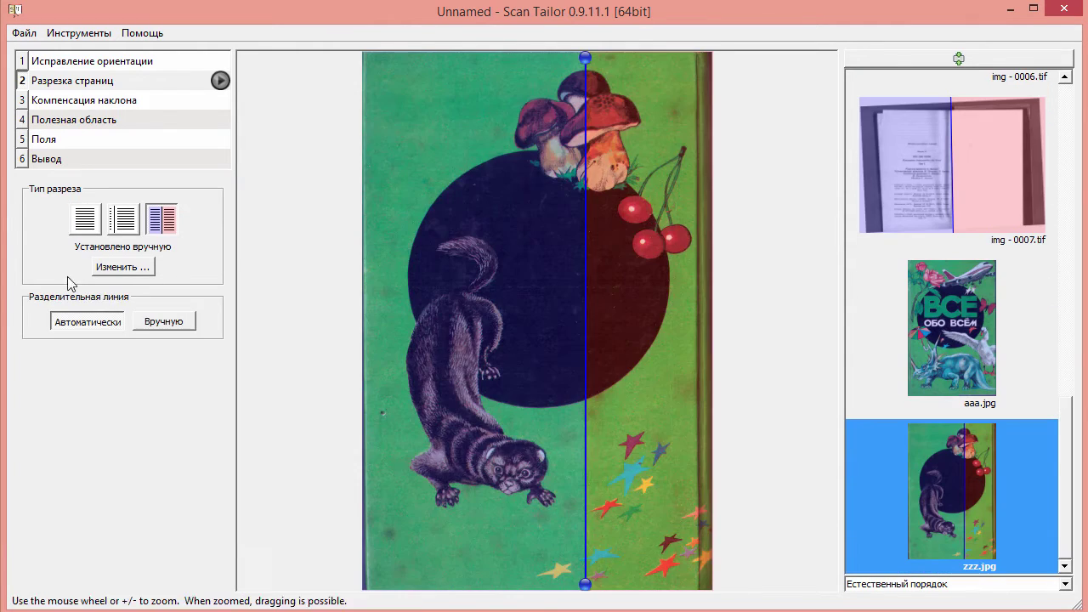
click(85, 219)
Step: Starting from img - 0001.tif, apply the automatic 0,00° deskew to all pages and run the deskew stage as a batch
scroll(1068, 304, up, 3)
scroll(1069, 305, up, 5)
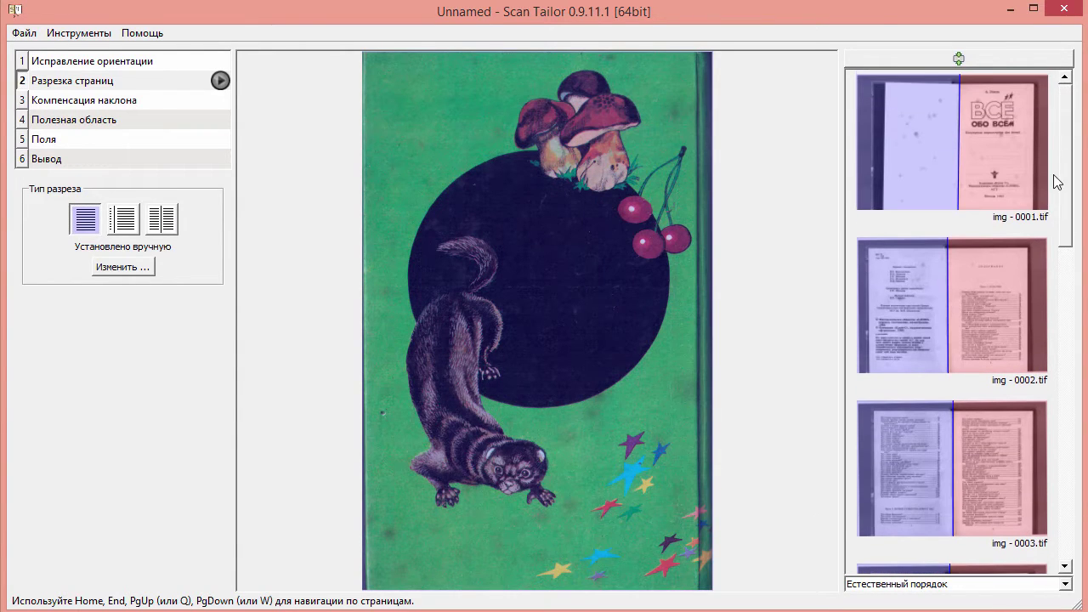
click(1003, 134)
click(175, 99)
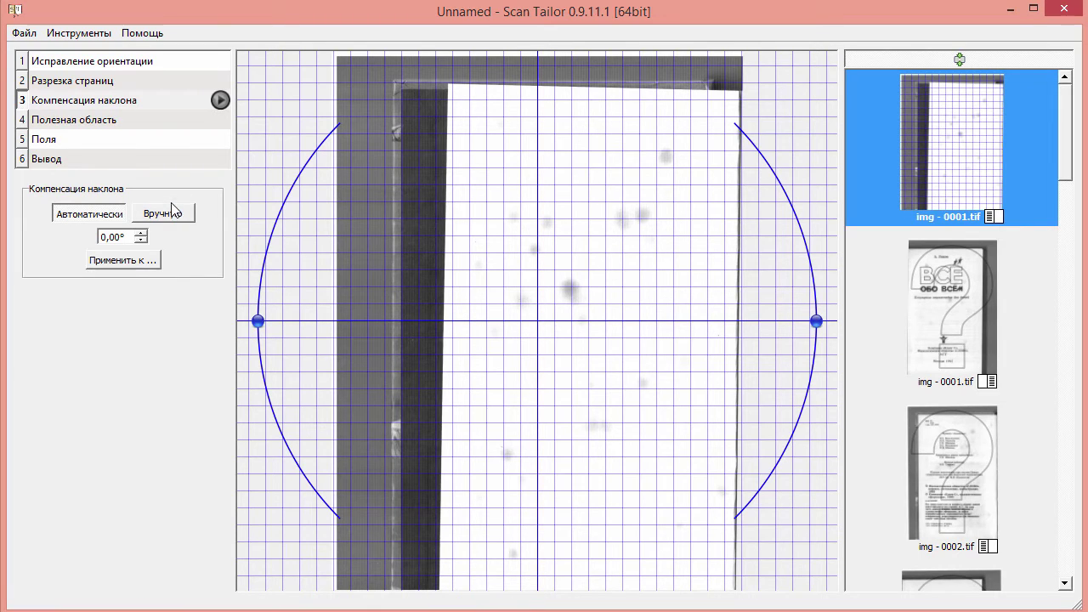
click(135, 261)
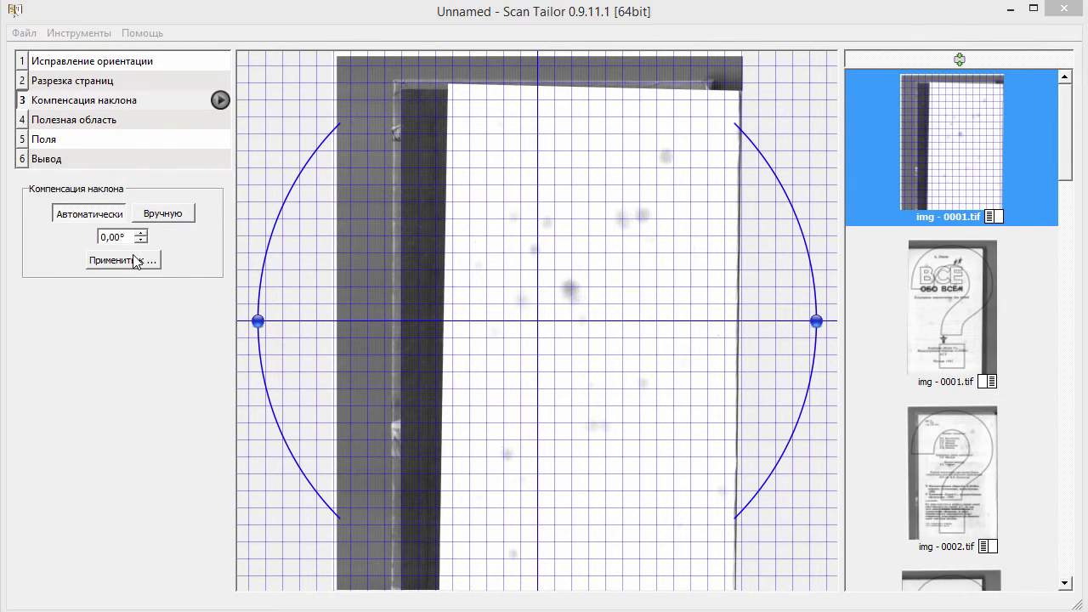
click(451, 294)
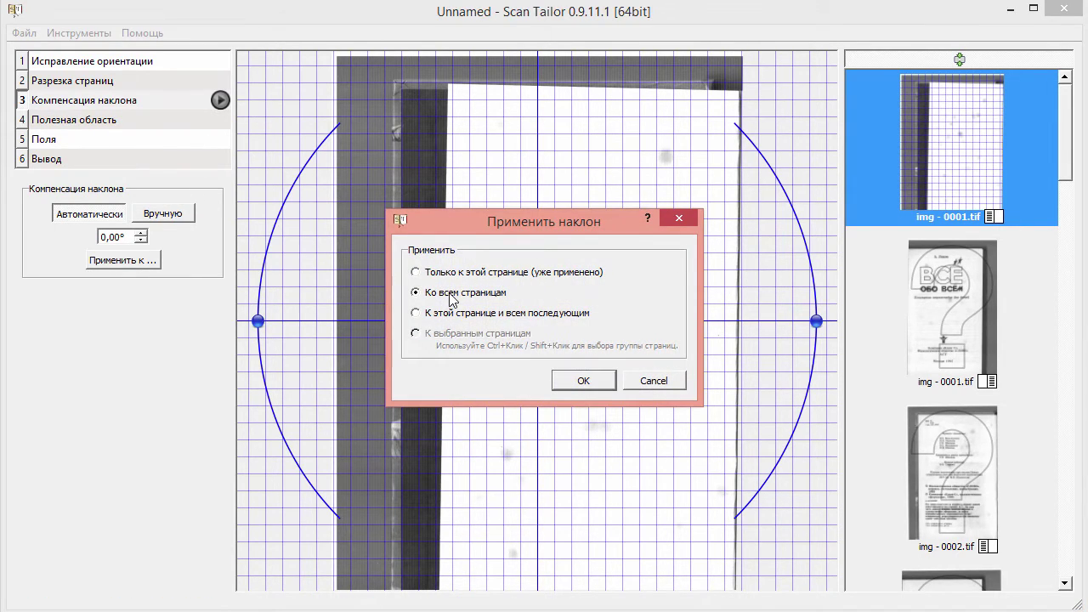
click(585, 382)
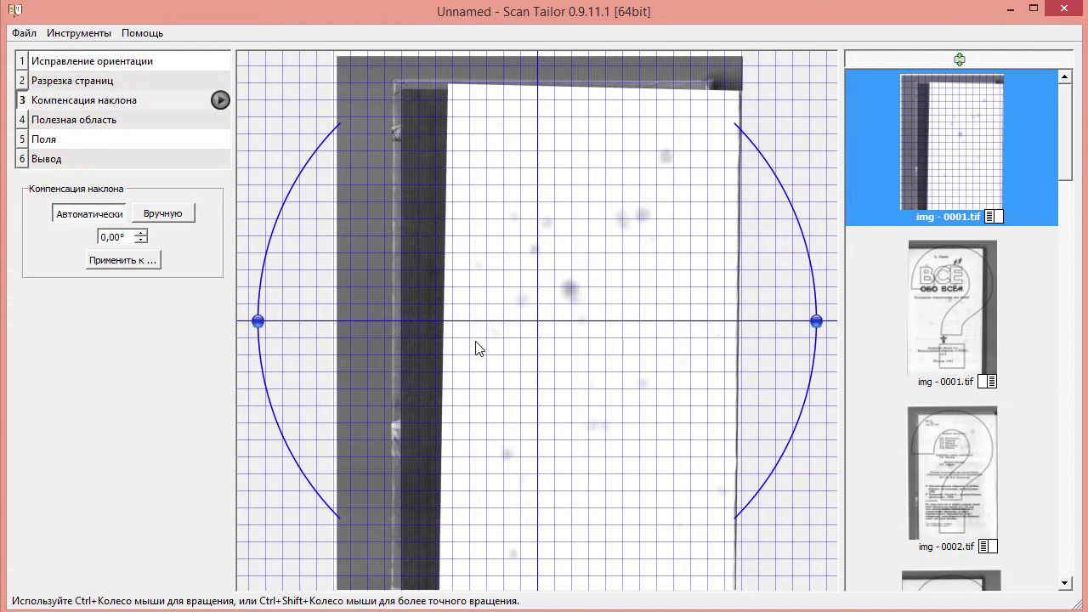
click(221, 101)
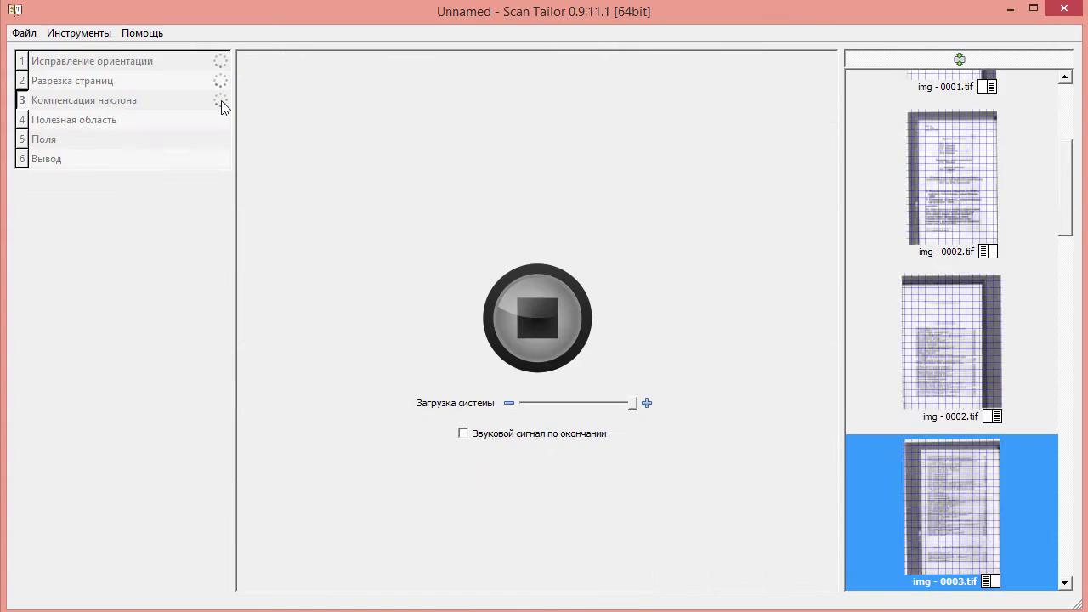
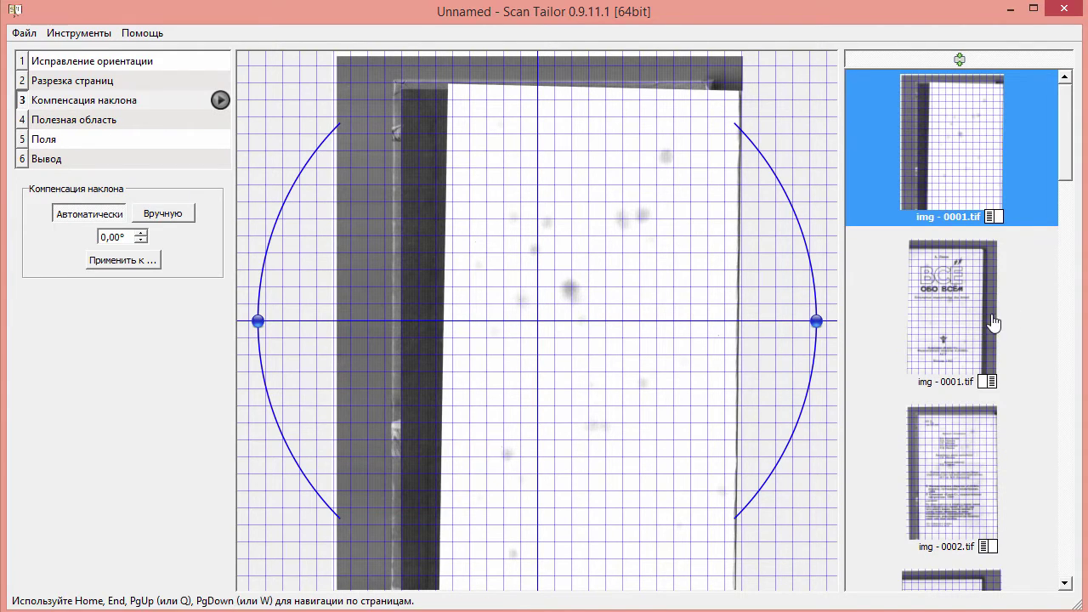
Step: Switch to the content area stage and resize the content box on the blank half of img - 0001.tif, moving its lower-right corner outward and left edge inward
click(101, 120)
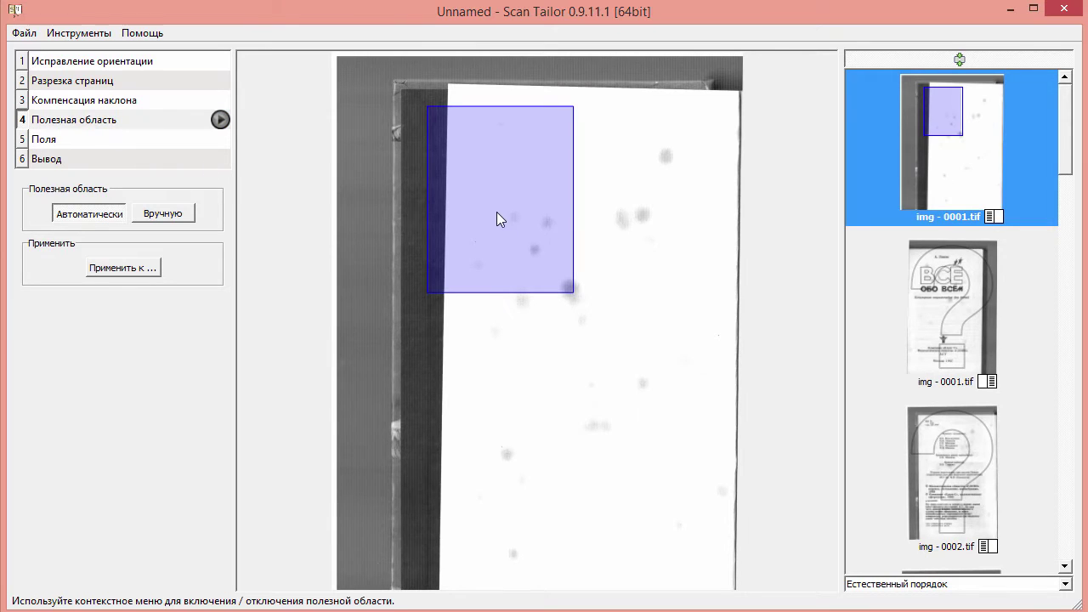
drag(574, 293, 655, 337)
drag(426, 230, 463, 230)
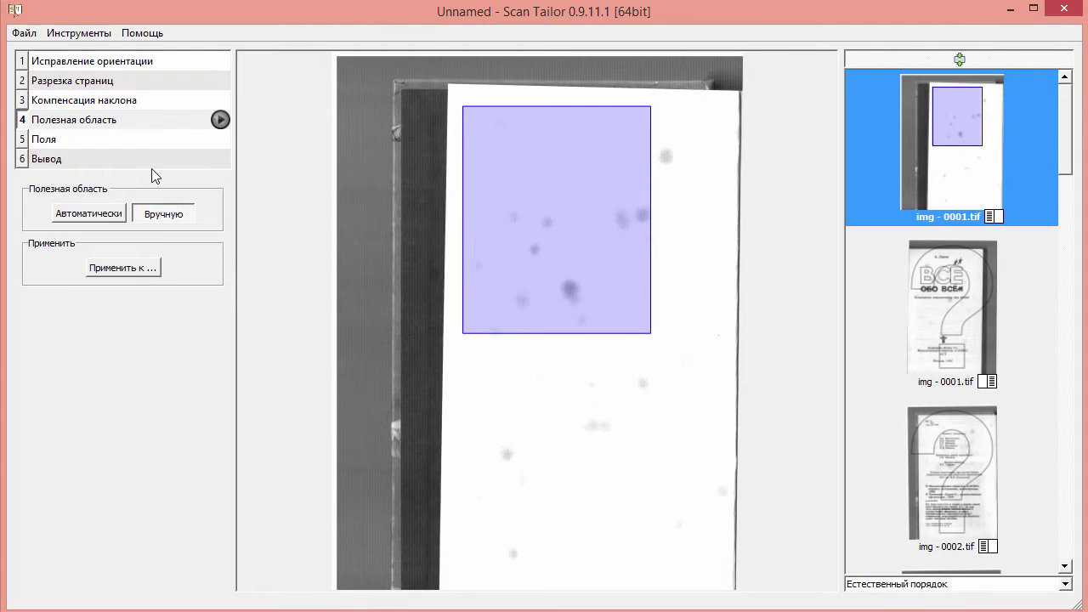
Step: Apply the manually drawn content area to all pages and run content-area processing on the whole batch
click(124, 268)
click(476, 244)
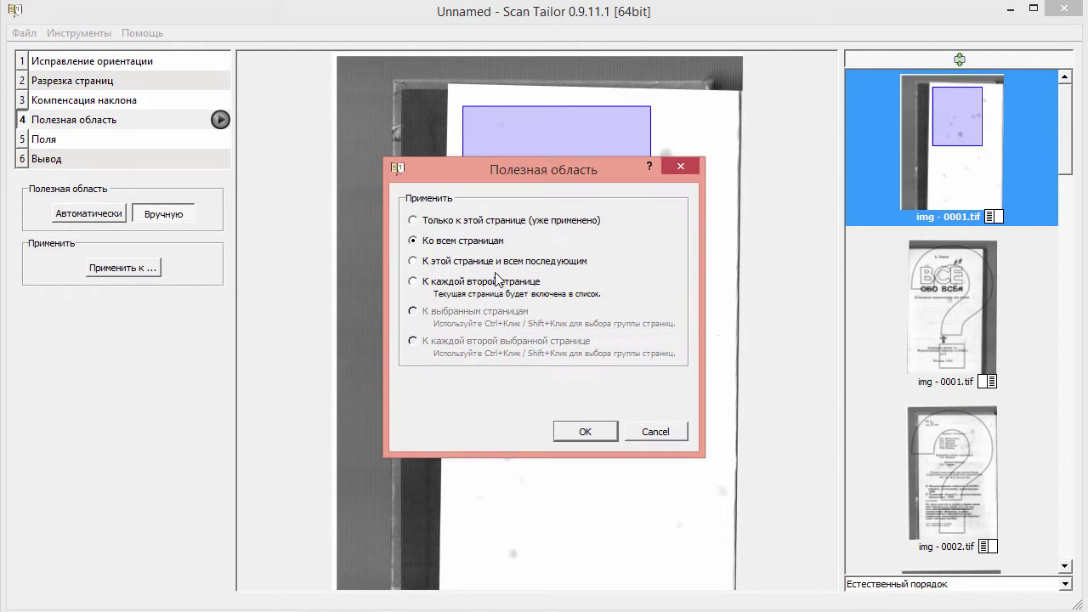
click(585, 431)
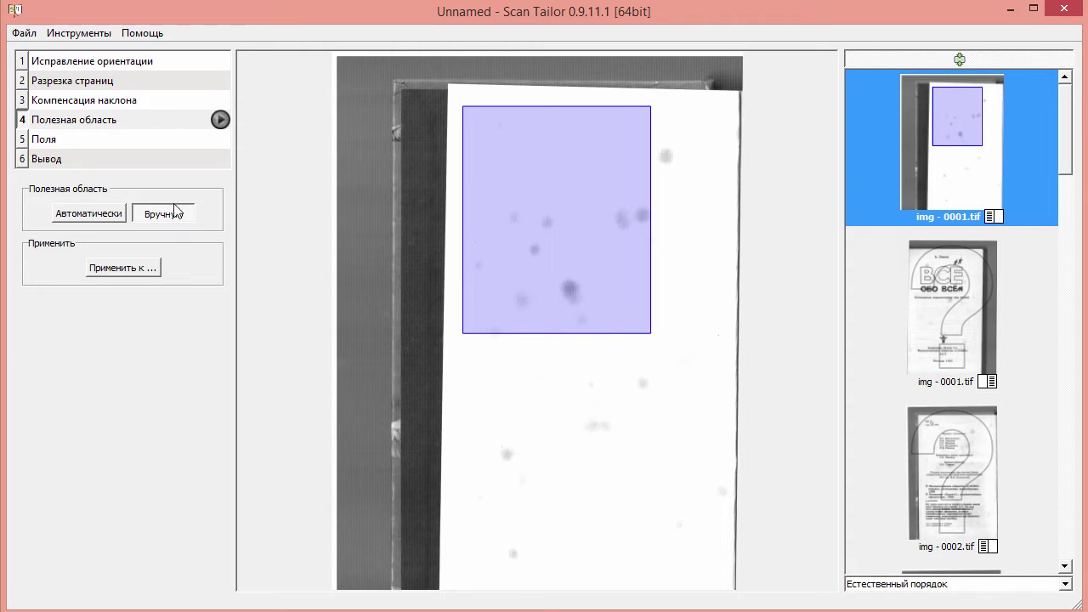
click(221, 119)
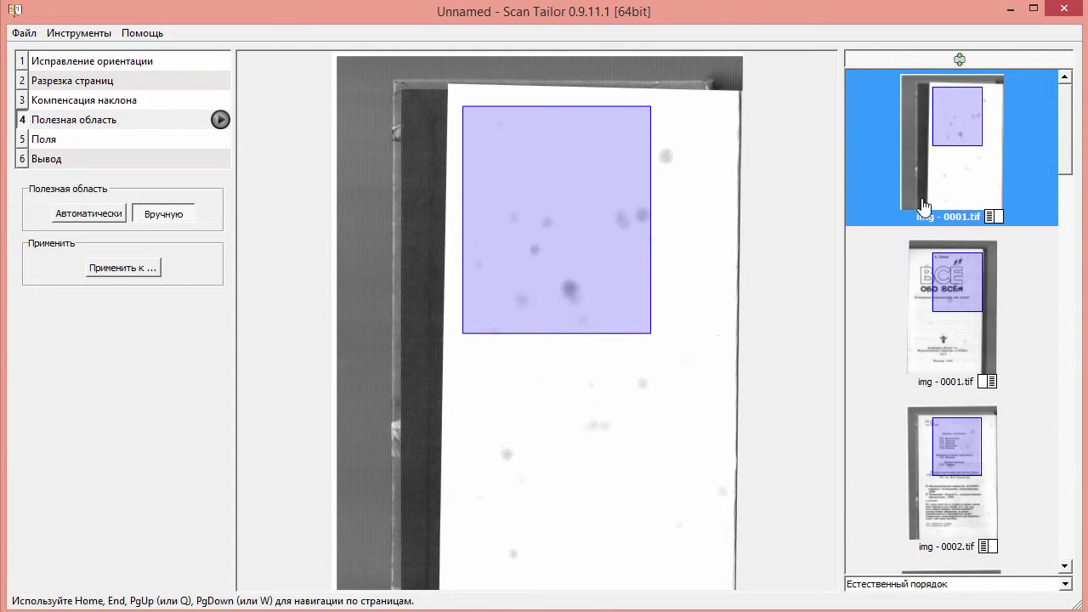
Step: Fit the content area on the title page, right half of img - 0001.tif, from the author line to "Москва 1995"
scroll(1069, 259, down, 10)
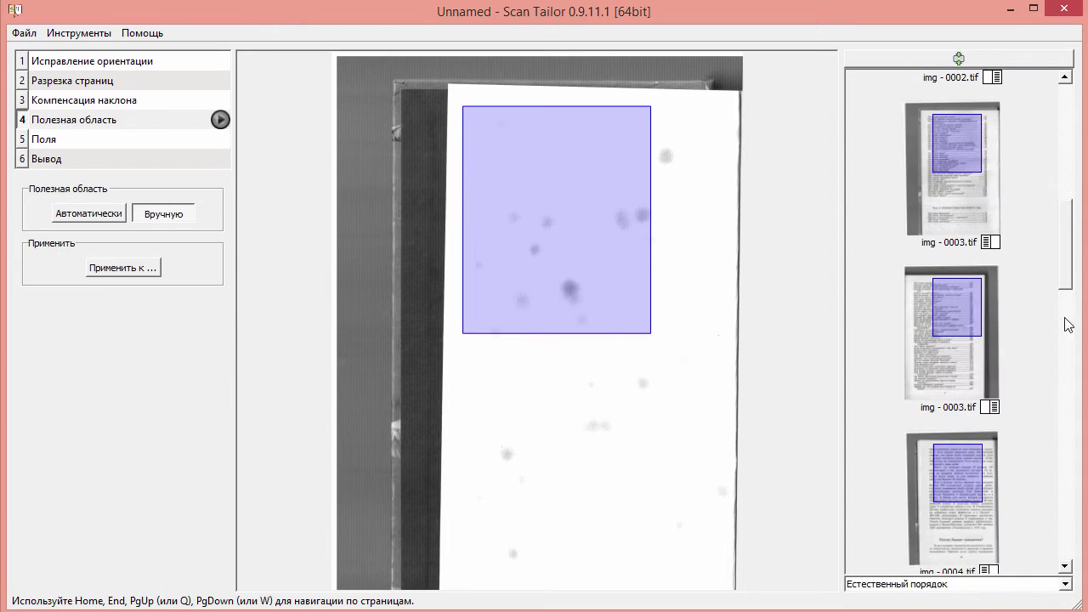
drag(1066, 423, 1057, 148)
click(947, 310)
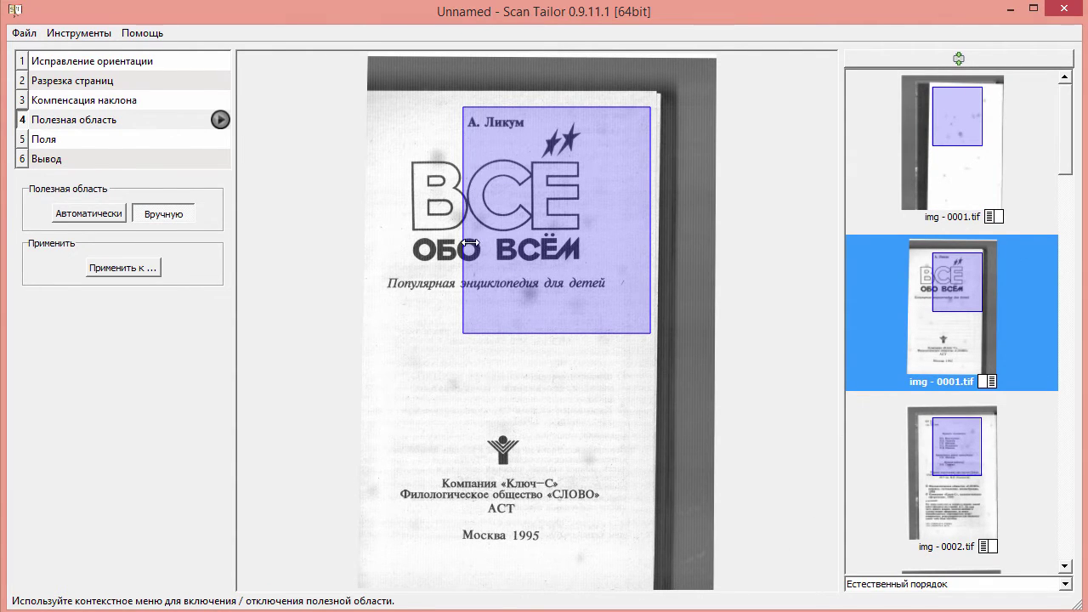
drag(470, 244, 367, 250)
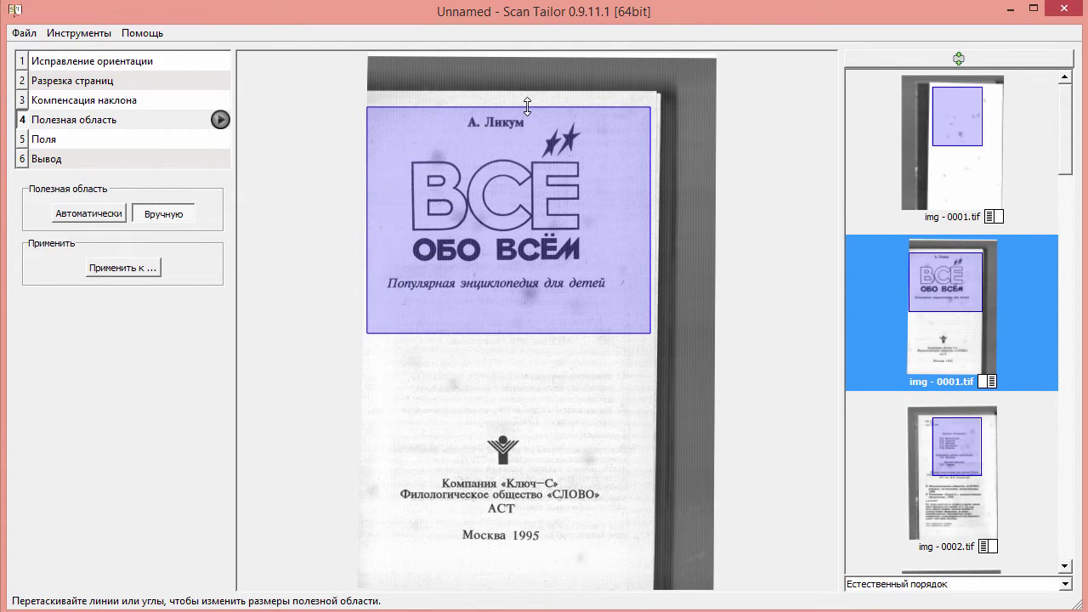
drag(527, 105, 527, 114)
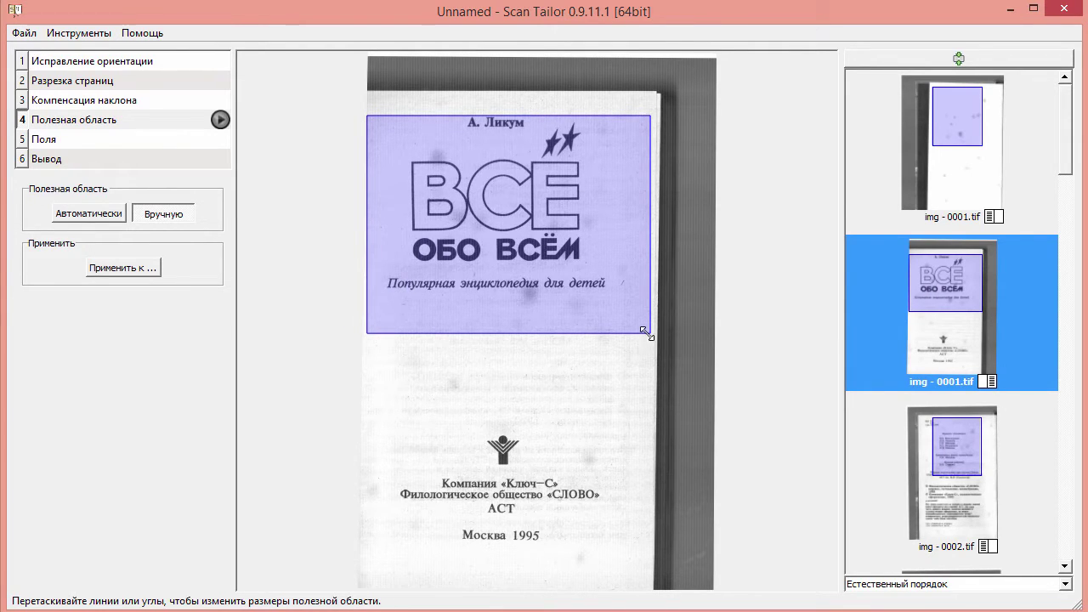
drag(650, 332, 604, 547)
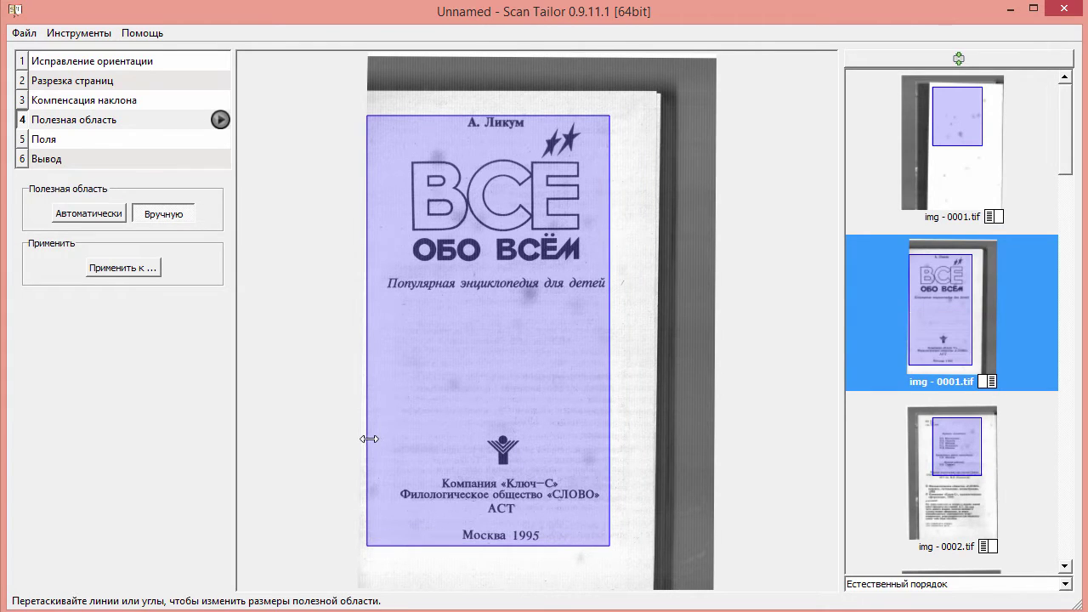
drag(368, 439, 389, 442)
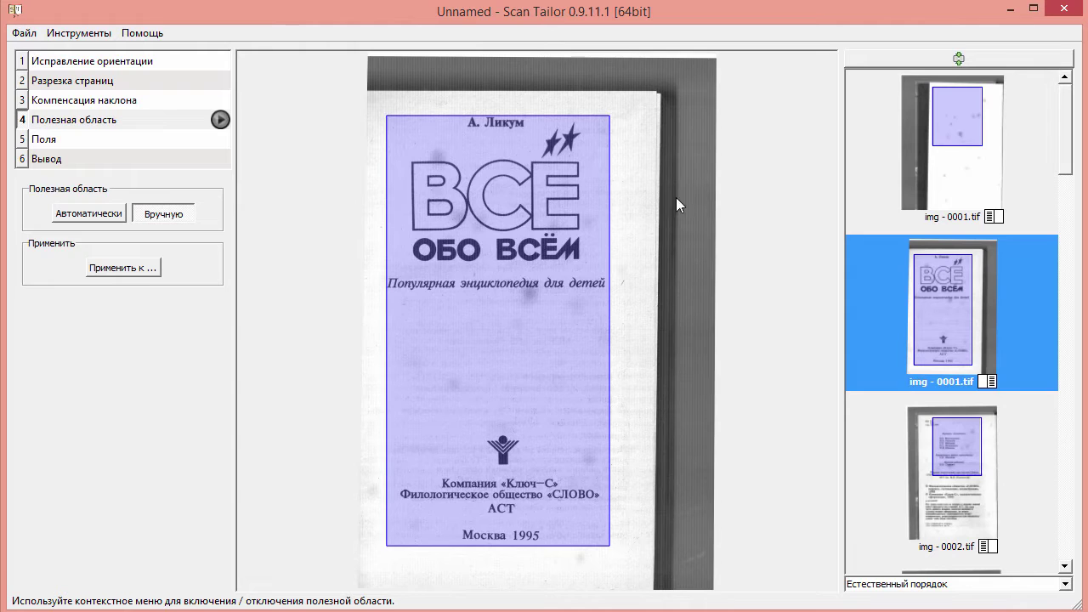
Step: Shrink the content area on the blank left page of img - 0001.tif to a tiny box on clean paper
click(951, 149)
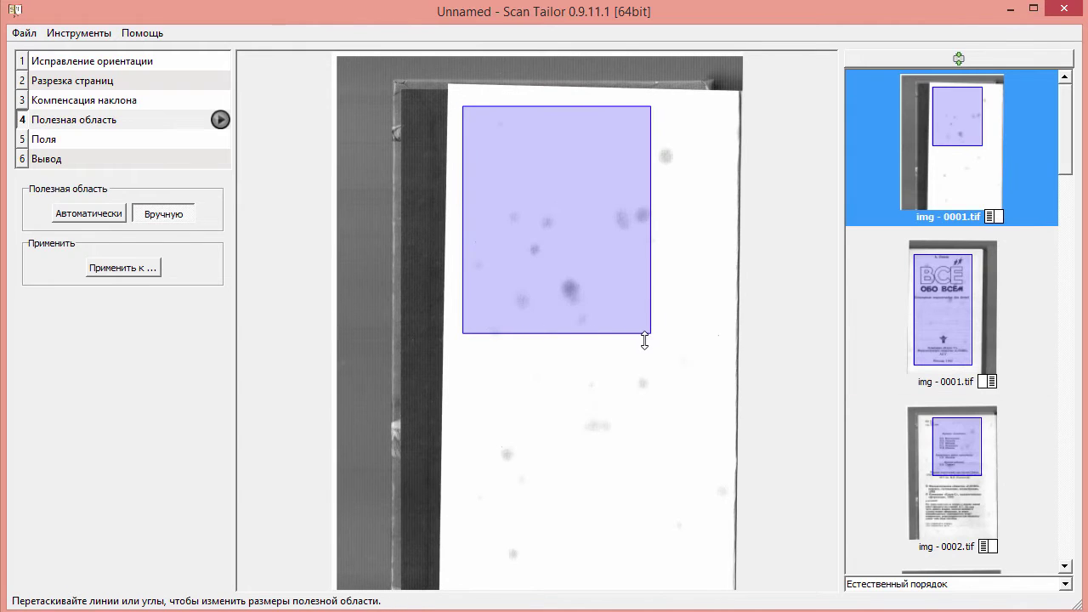
drag(651, 340, 539, 157)
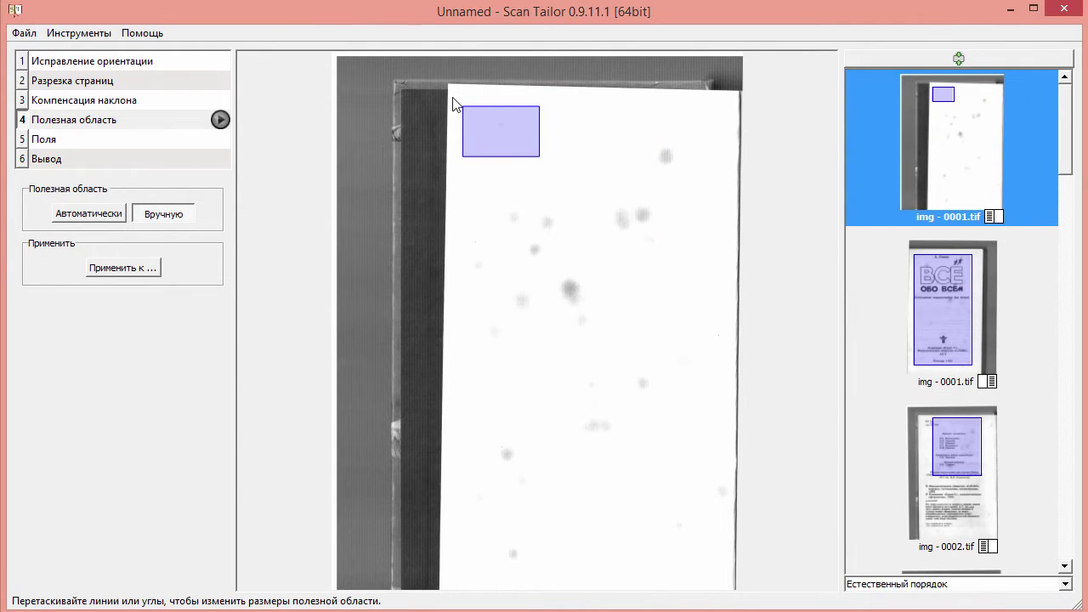
drag(462, 108, 530, 148)
Step: Fit the content area on the left page of img - 0002.tif around the text from "ББК 92" to the ISBN lines
drag(1072, 150, 1068, 214)
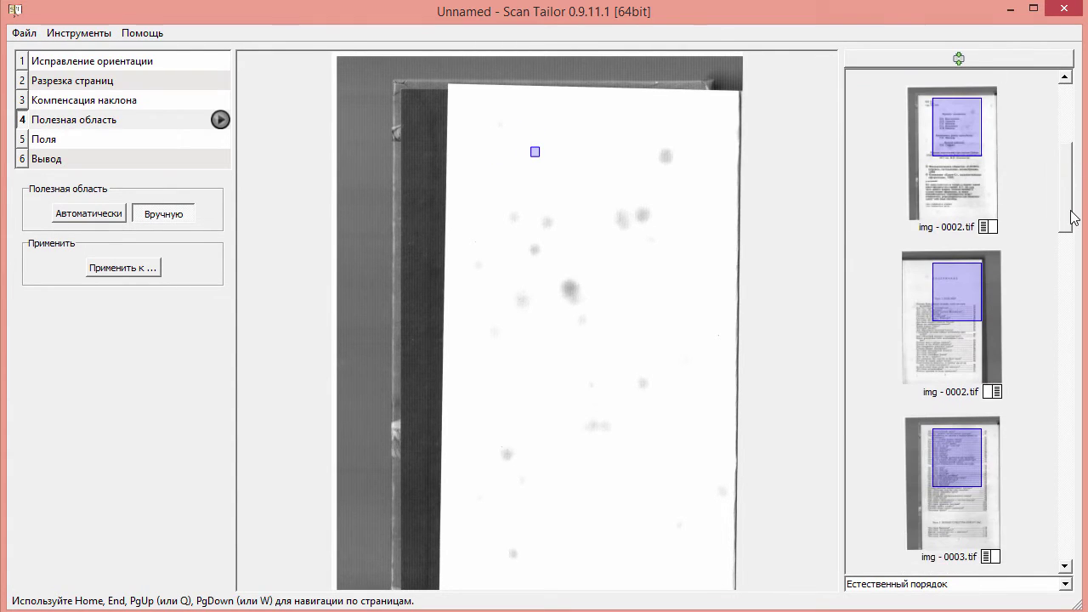
click(991, 126)
drag(463, 194, 404, 194)
drag(490, 113, 490, 100)
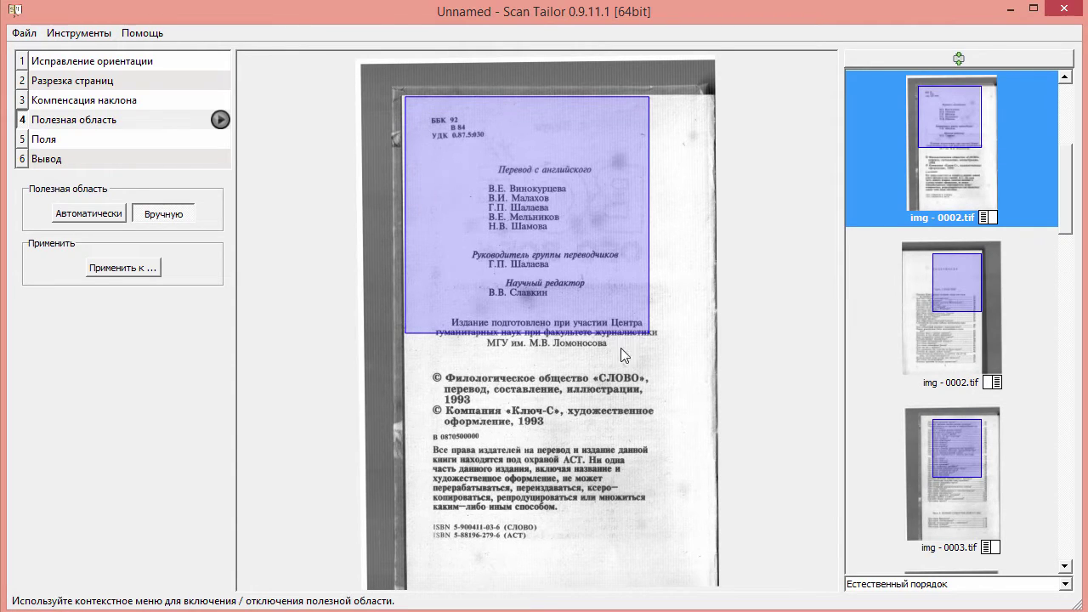
drag(644, 326, 654, 537)
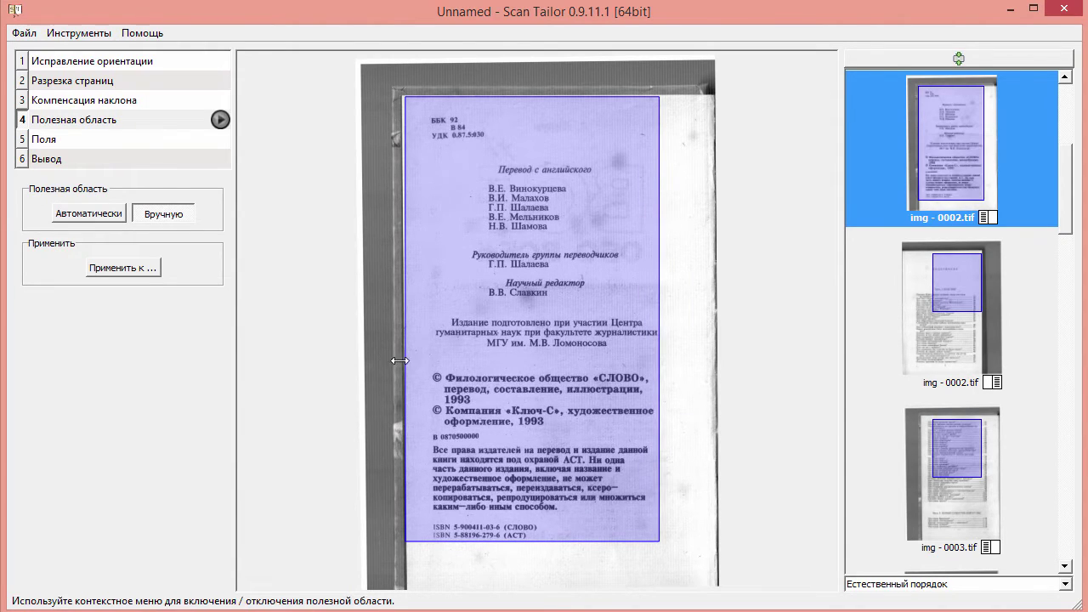
drag(406, 374, 428, 373)
drag(511, 93, 511, 116)
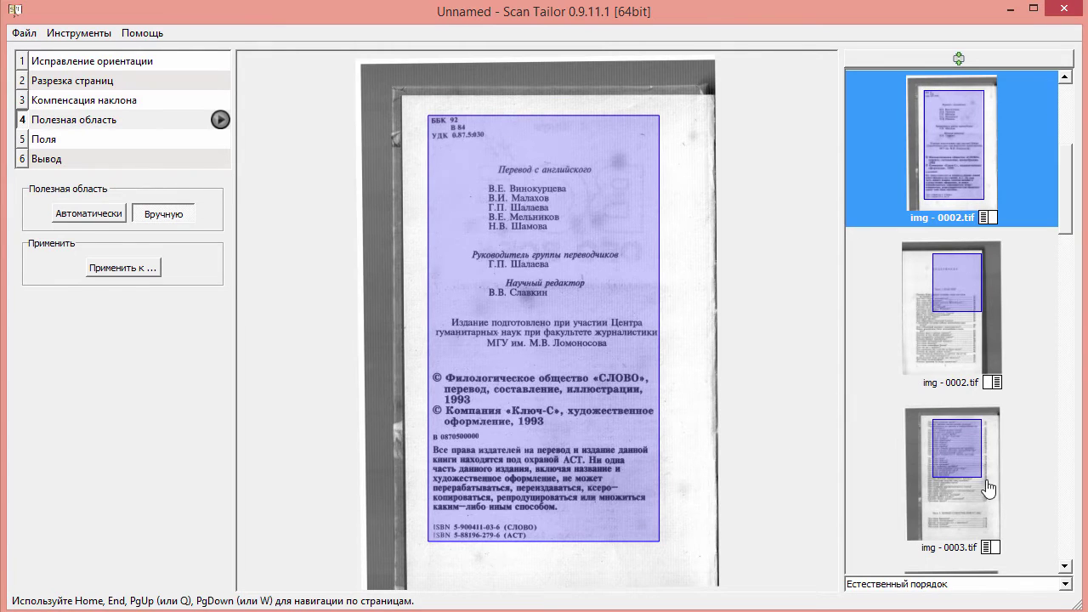
Step: Fit the content area on the right page of img - 0002.tif from the "СОДЕРЖАНИЕ" heading to page number 3
click(959, 336)
drag(544, 480, 545, 558)
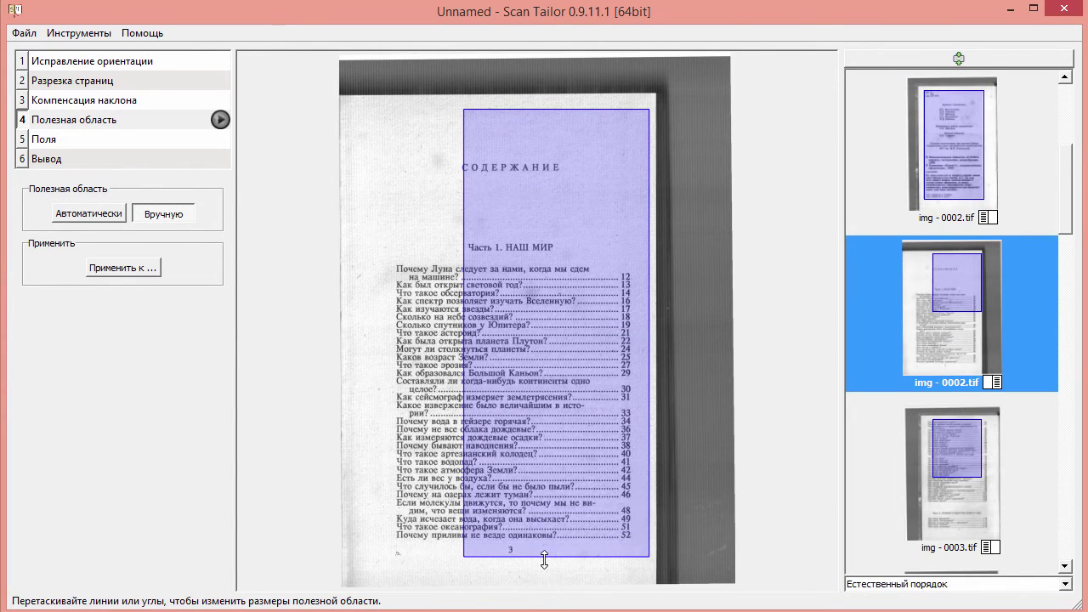
drag(463, 476, 389, 478)
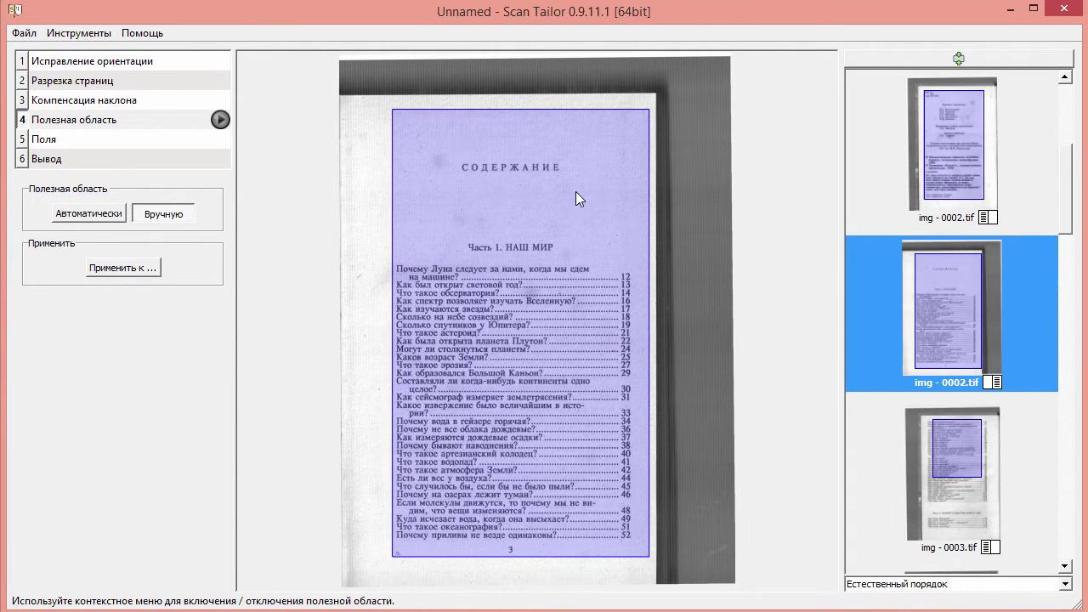
drag(531, 113, 531, 162)
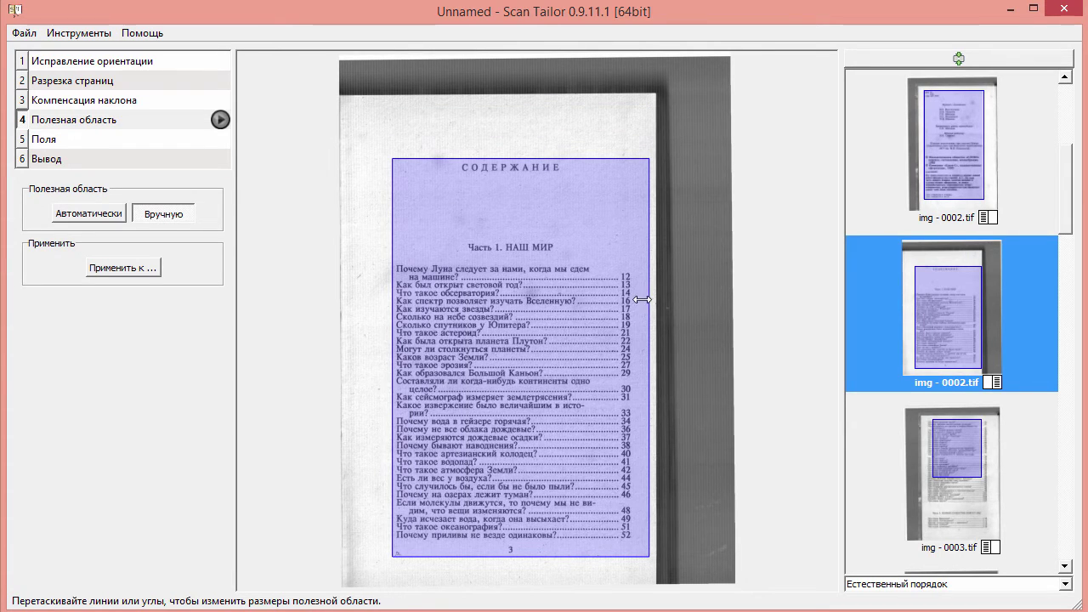
drag(648, 296, 628, 300)
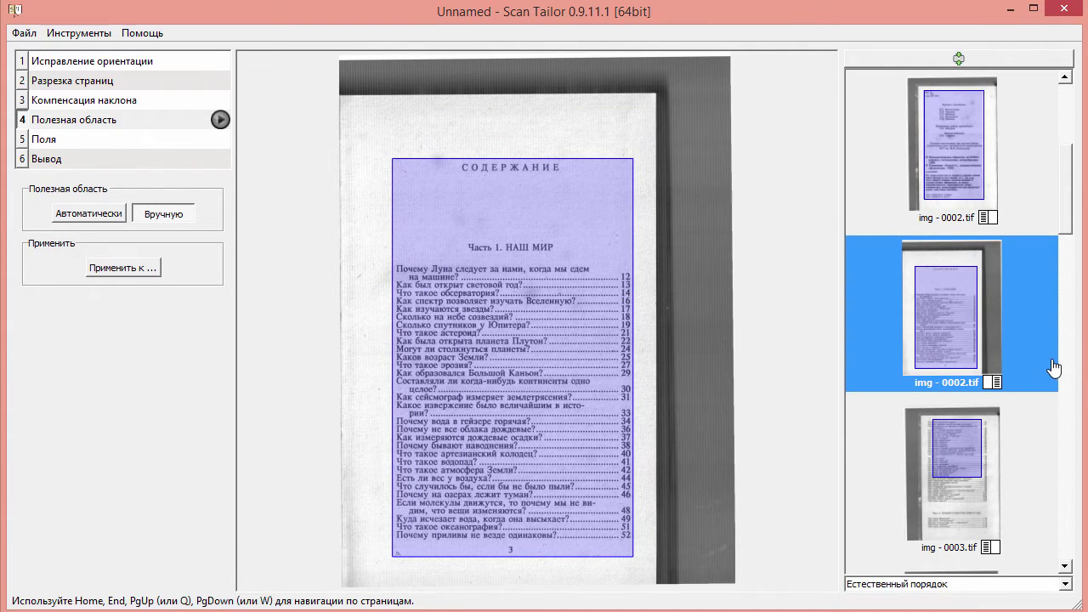
Step: Extend the content area on the left page of img - 0003.tif around the contents list down to page number 4
key(Page_Down)
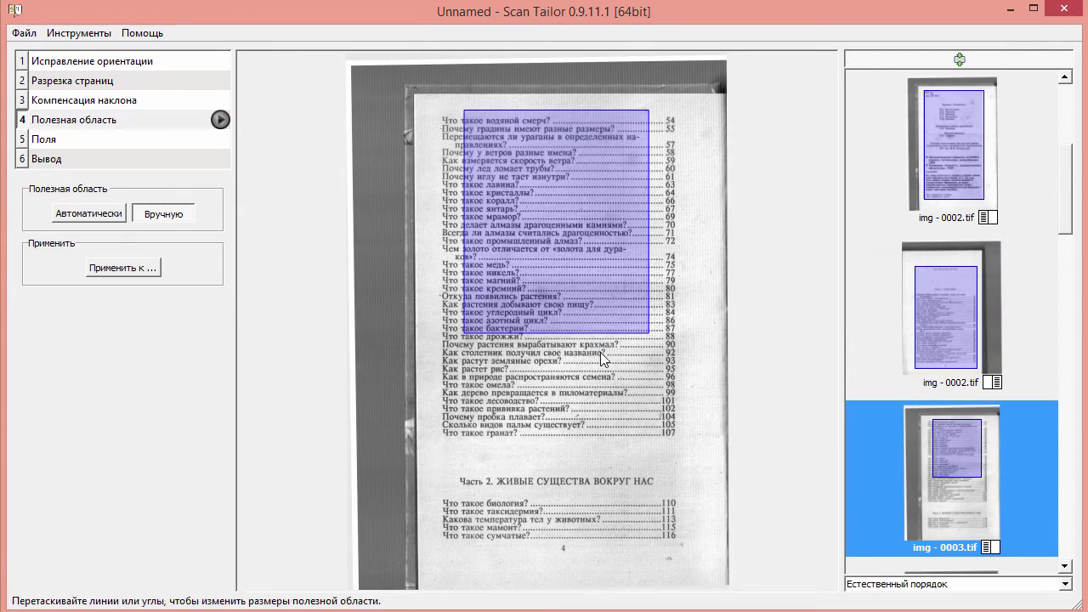
drag(600, 357, 604, 554)
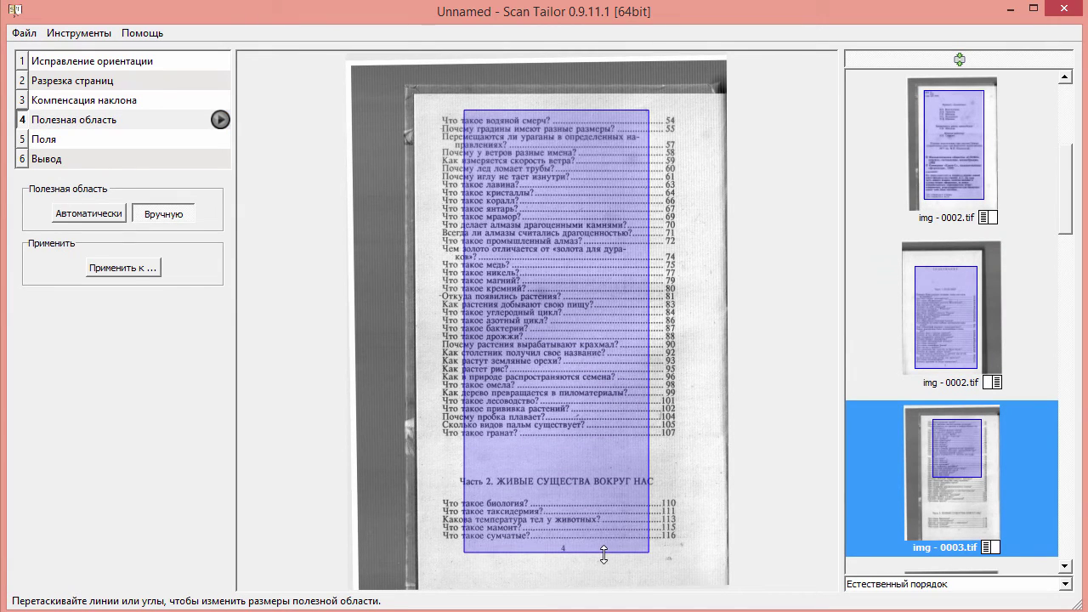
drag(649, 496, 676, 504)
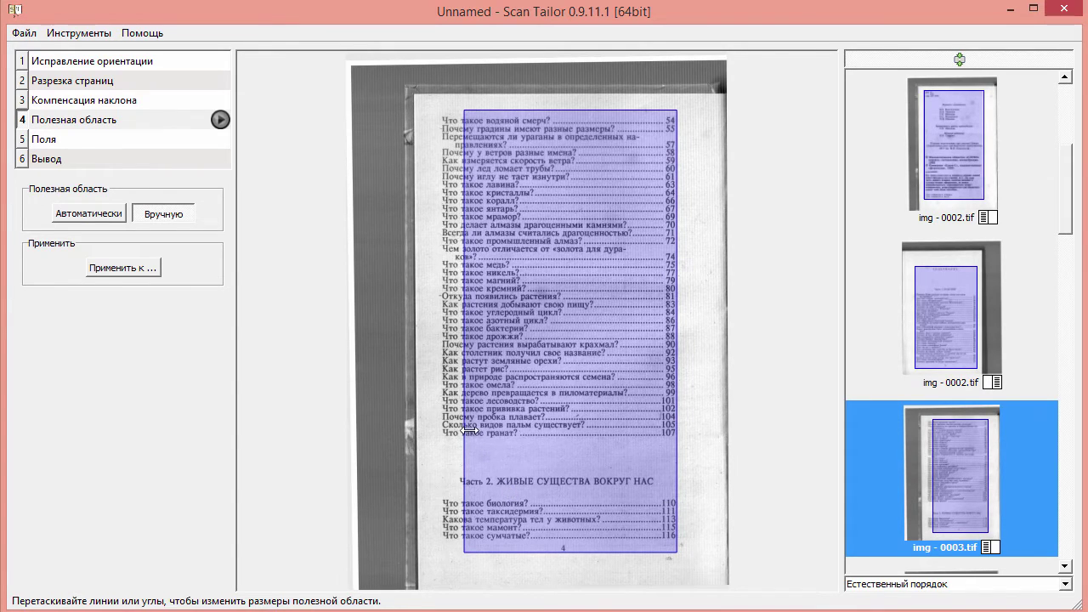
mouse_move(463, 438)
mouse_down()
mouse_move(428, 442)
mouse_move(445, 442)
mouse_up()
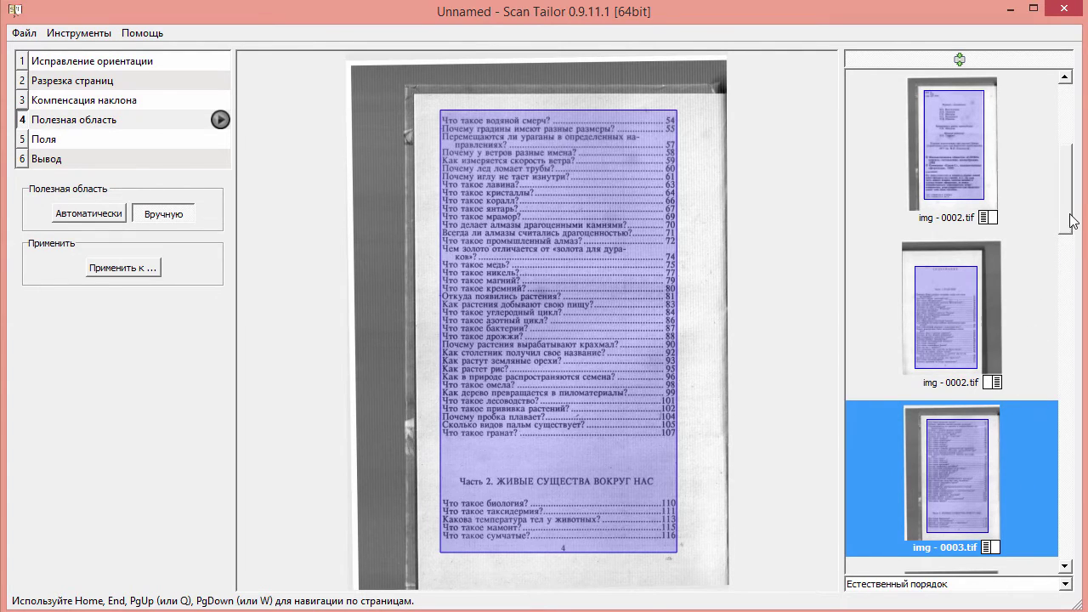
Step: Fit the content area on the right page of img - 0003.tif around the contents list and page number 5
drag(1072, 221, 1070, 255)
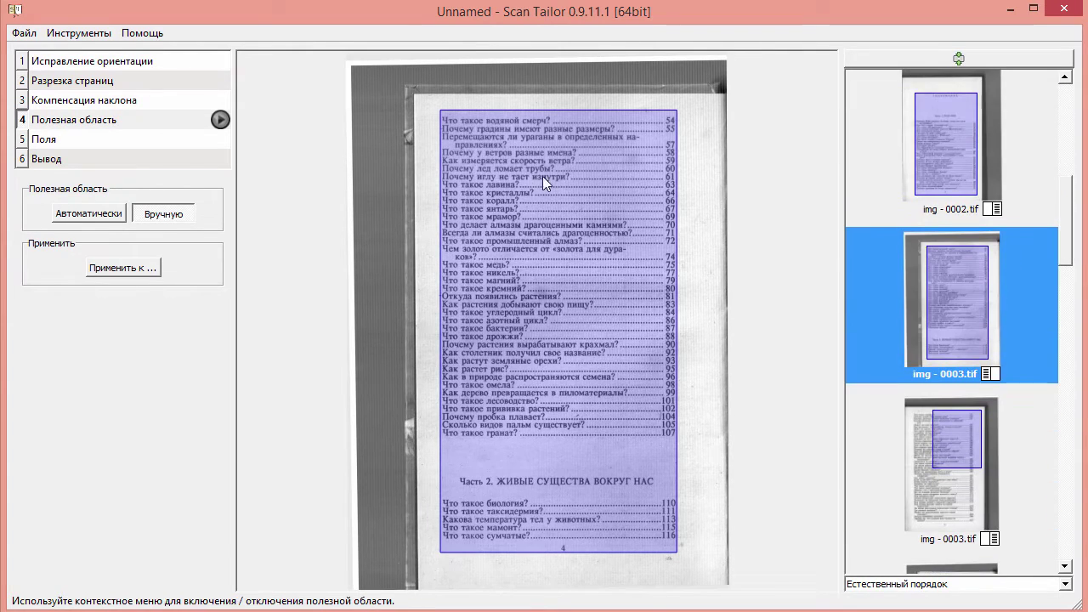
click(940, 459)
drag(463, 333, 380, 568)
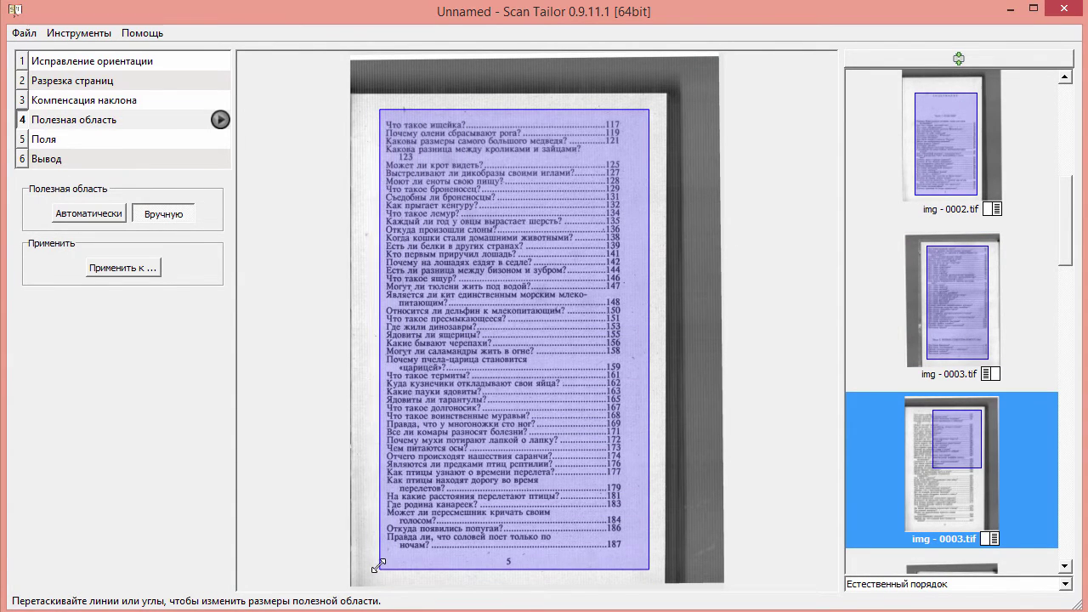
drag(536, 115, 537, 125)
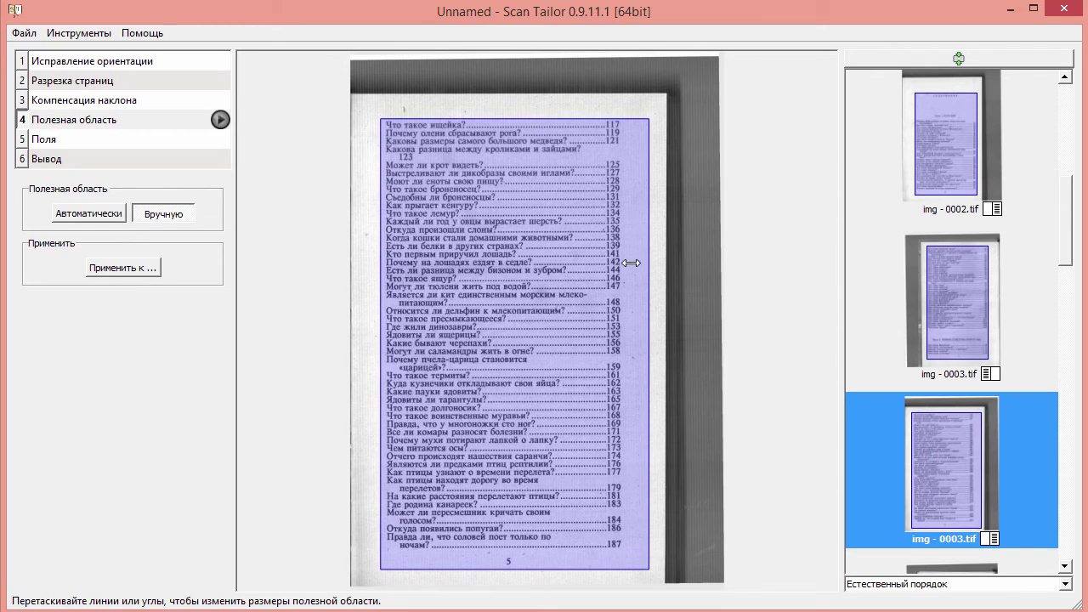
drag(649, 263, 627, 263)
Step: Fit the content area on the left page of img - 0004.tif around all the text and page number 38
drag(1066, 248, 1068, 323)
click(952, 204)
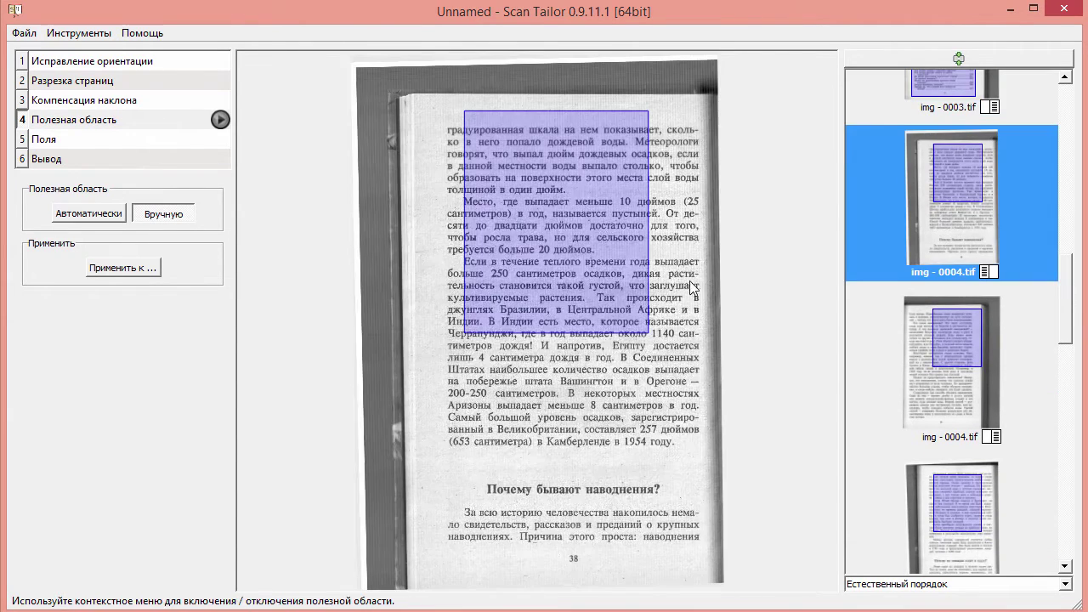
drag(563, 514, 570, 567)
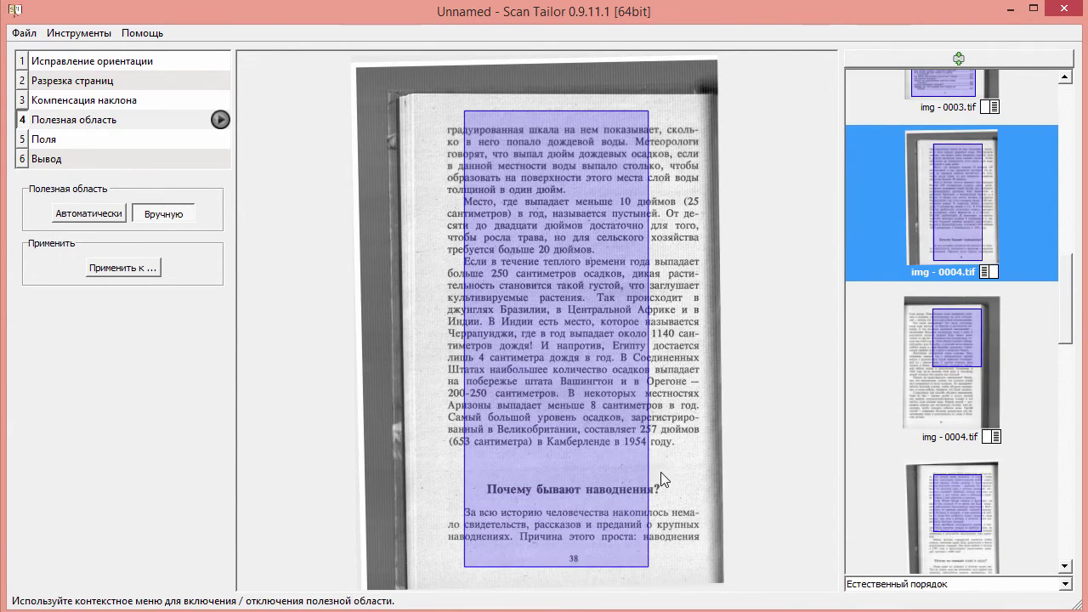
drag(648, 473, 700, 478)
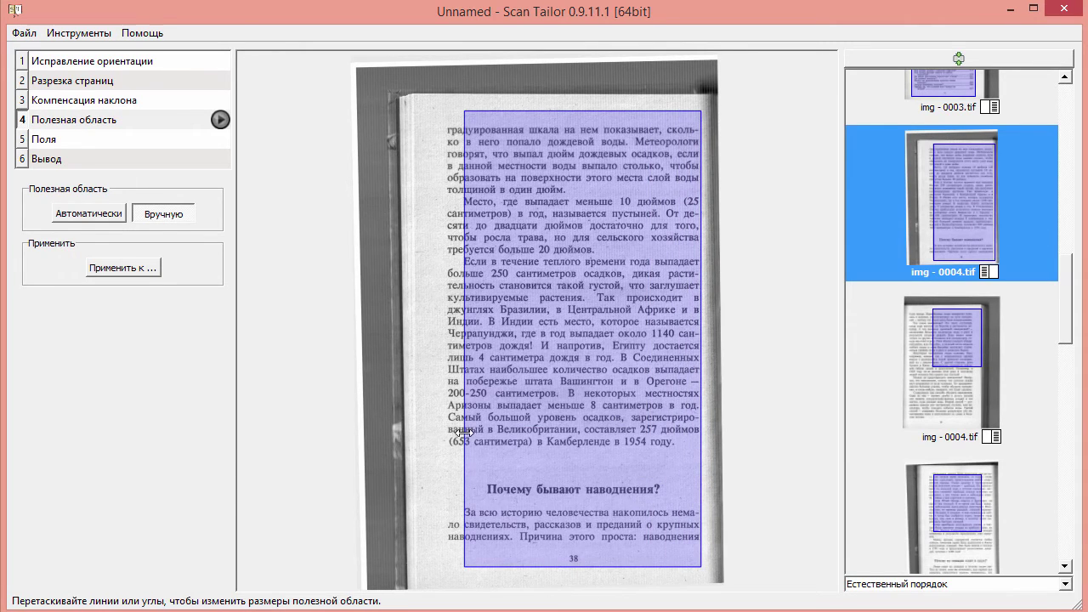
drag(464, 433, 448, 433)
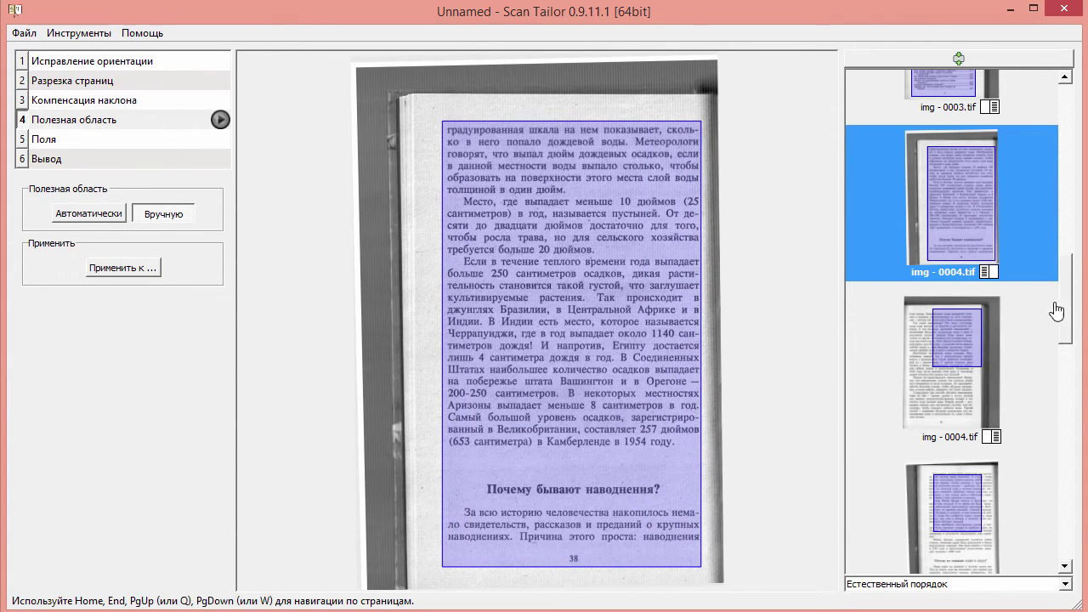
Step: Fit the content area on the right page of img - 0004.tif tightly around the text block and page number 39
drag(1056, 309, 1059, 348)
click(950, 128)
drag(623, 333, 625, 567)
drag(460, 425, 366, 419)
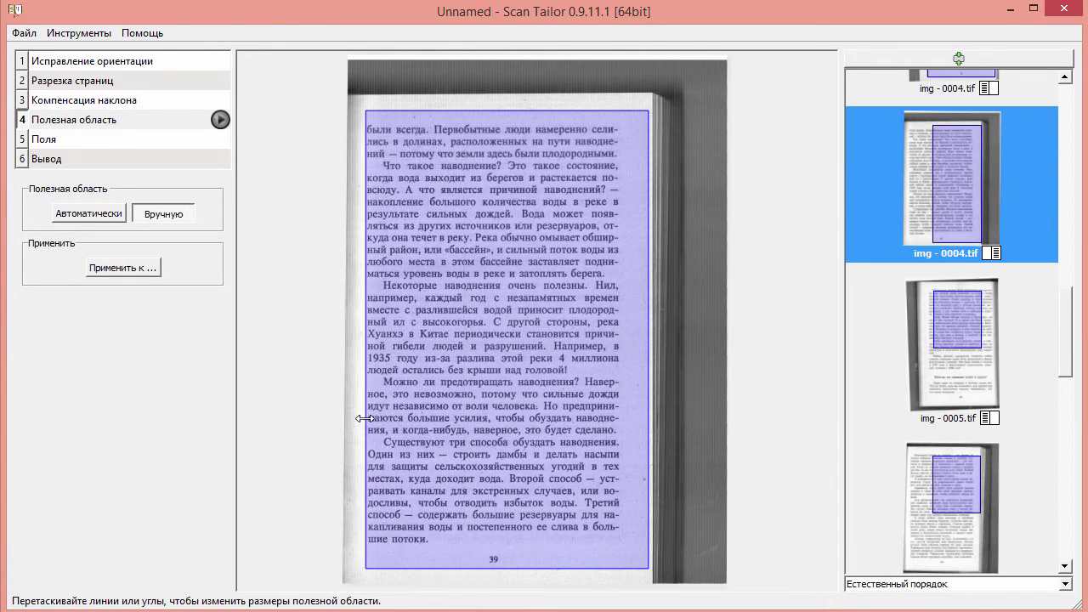
drag(496, 116, 497, 131)
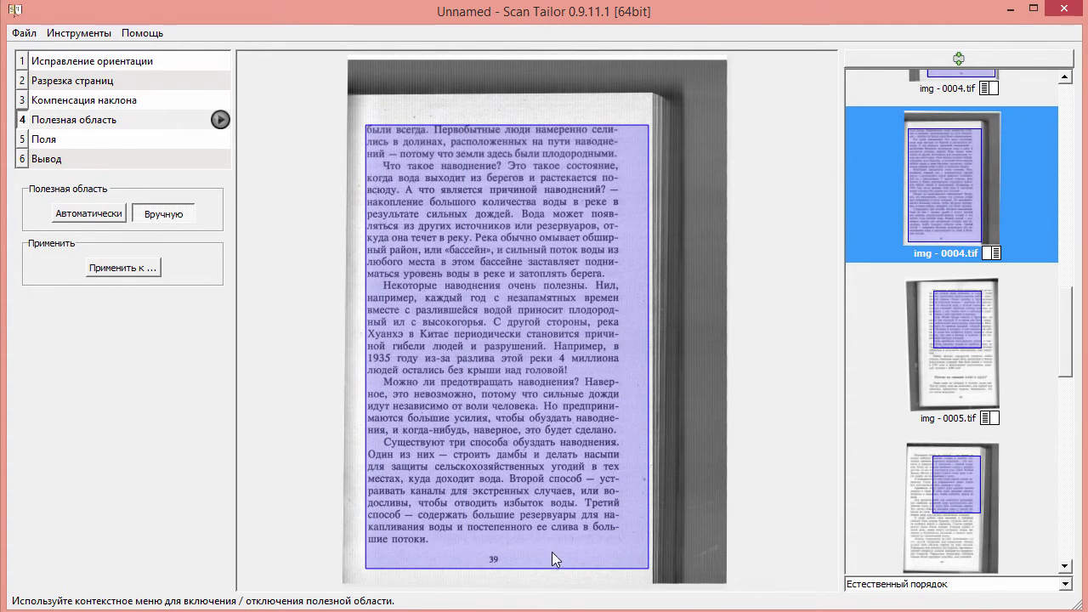
drag(648, 369, 618, 371)
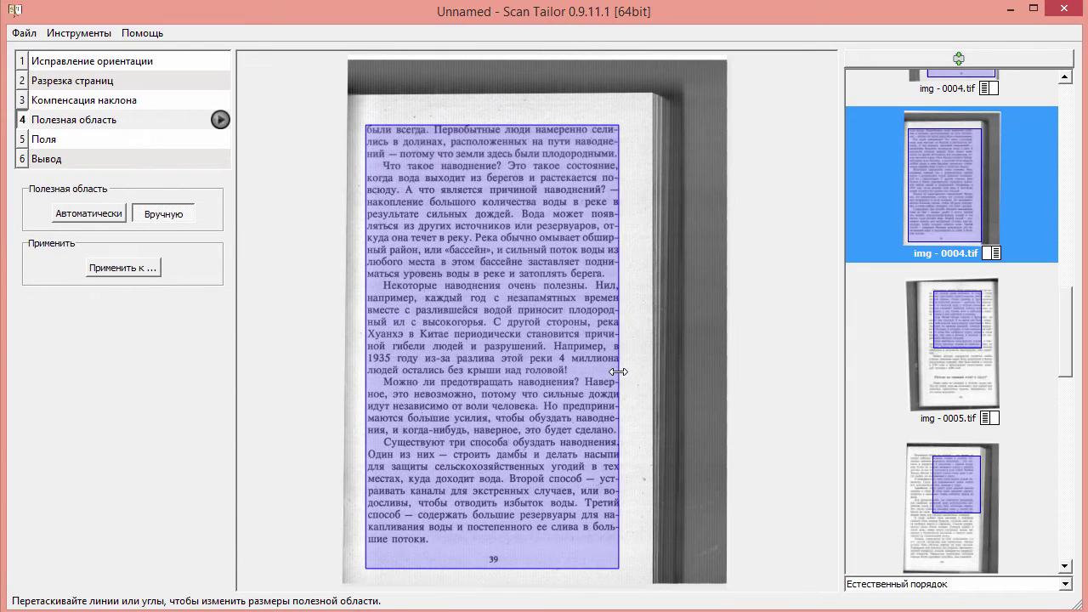
Step: Fit the content area on the left page of img - 0005.tif around all the text and page number 142
click(952, 345)
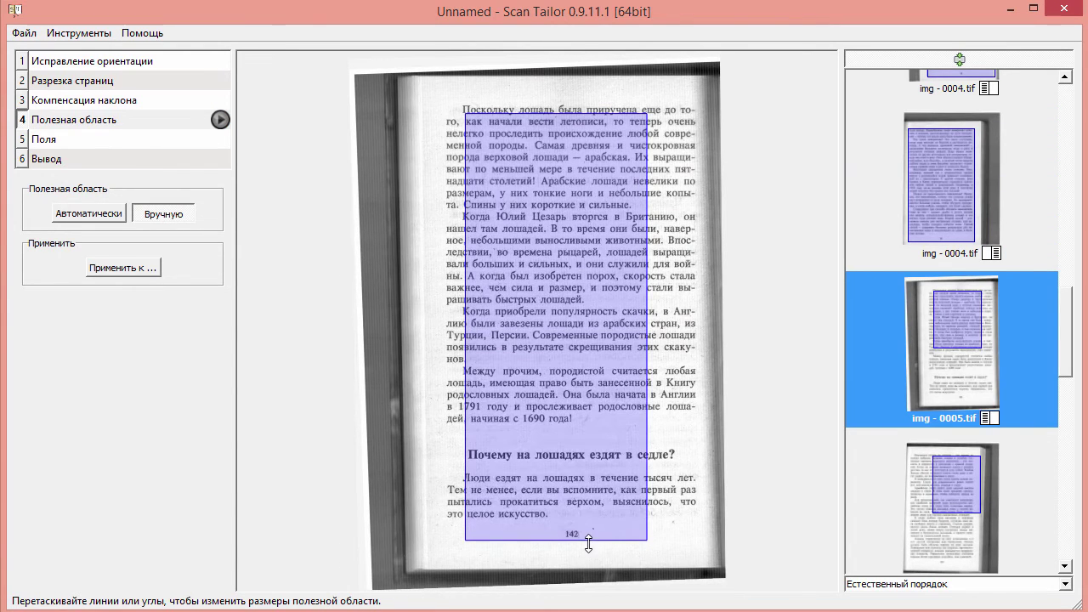
drag(647, 463, 692, 468)
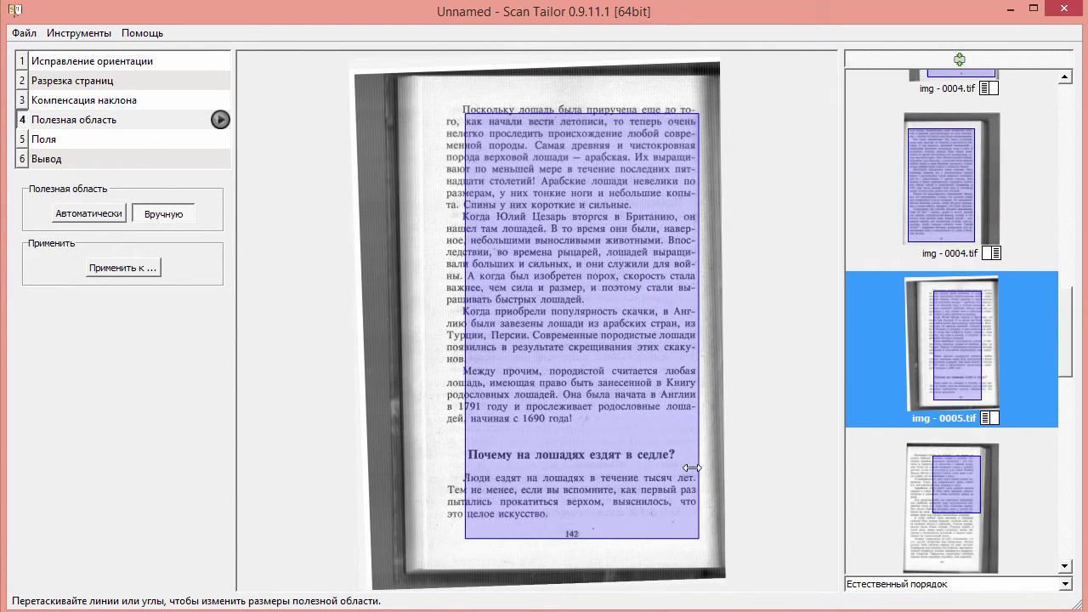
drag(465, 464, 432, 465)
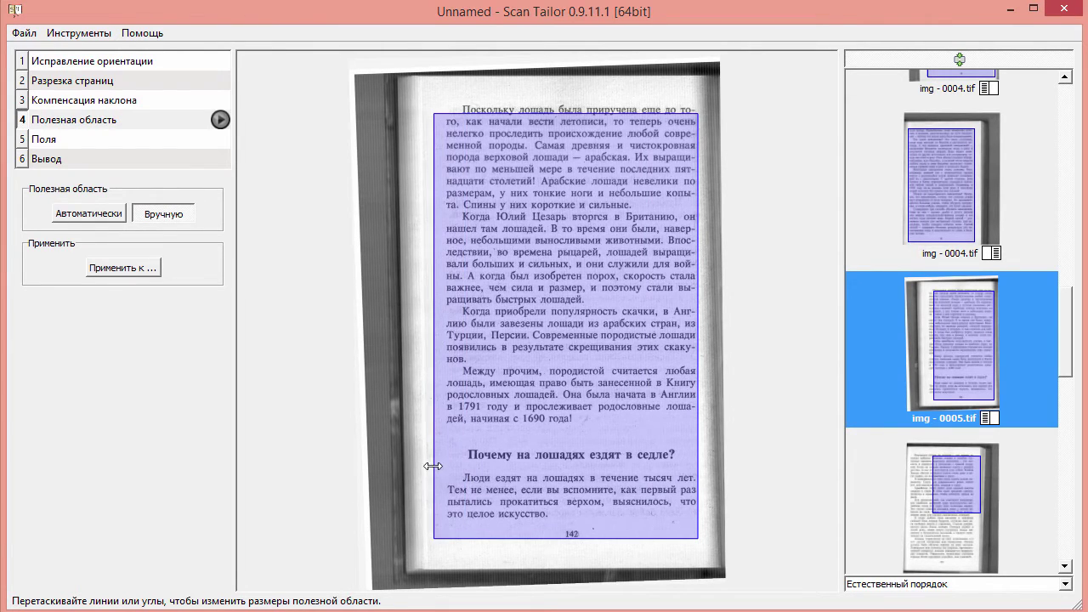
drag(433, 330, 442, 338)
drag(537, 110, 536, 95)
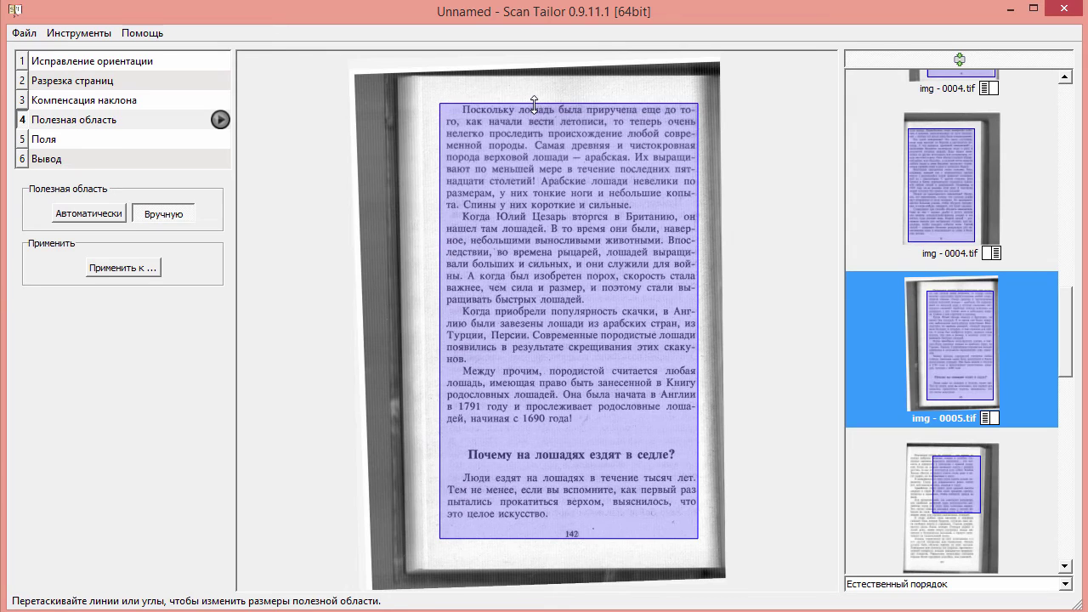
Step: Fit the content area on the right page of img - 0005.tif tightly around the text block and page number 143
click(951, 503)
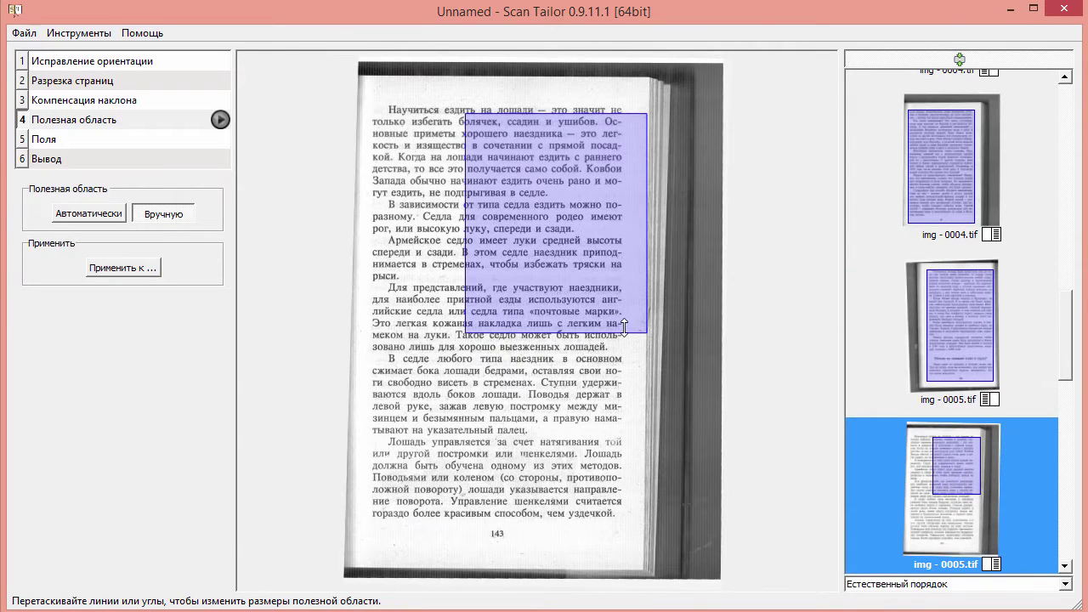
drag(581, 318, 580, 529)
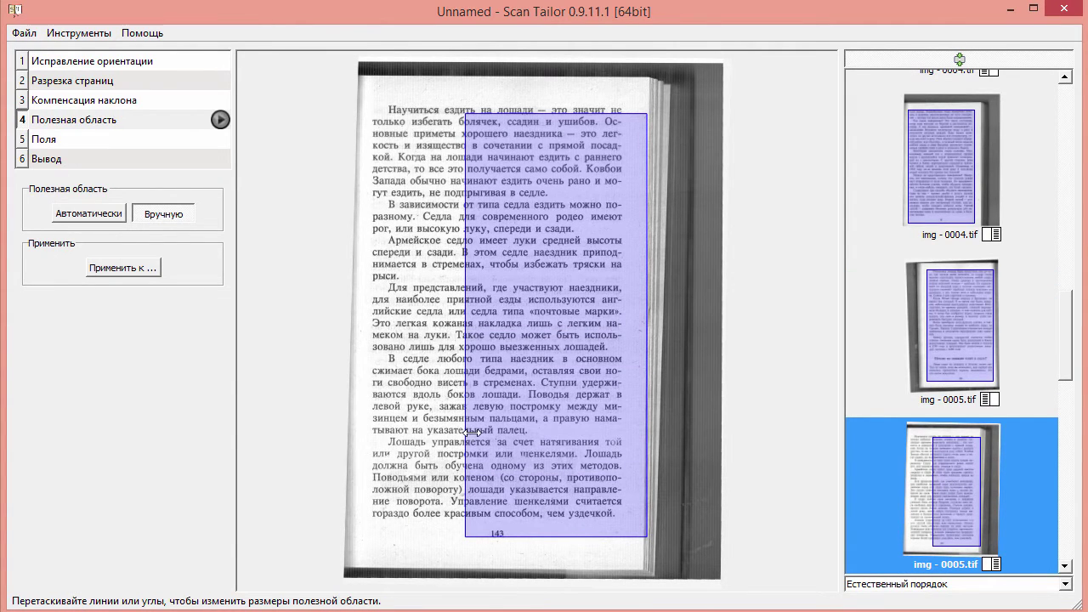
drag(465, 432, 374, 431)
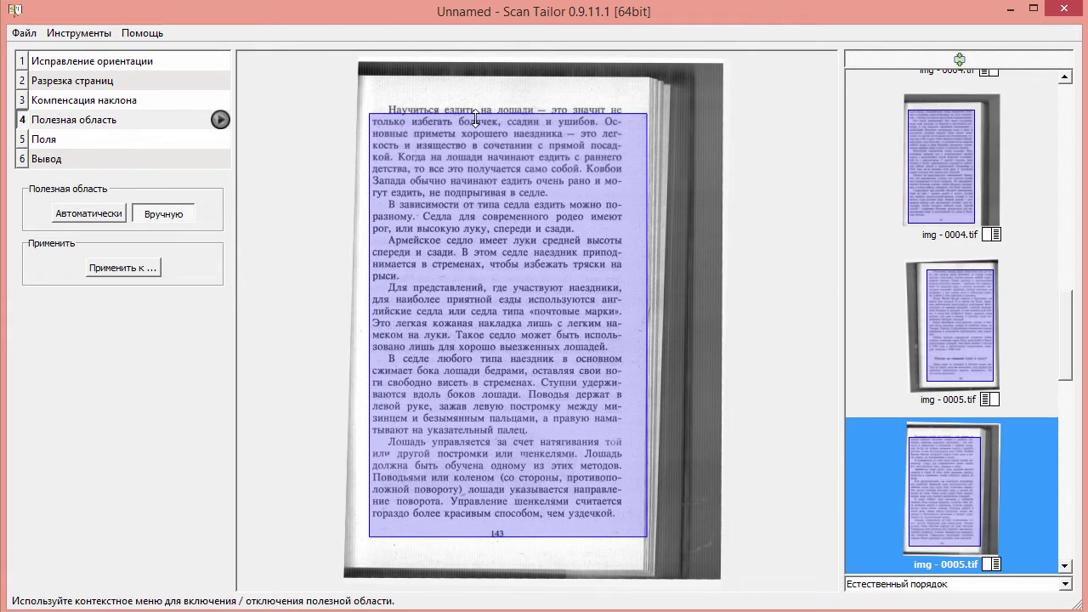
drag(476, 116, 475, 104)
drag(648, 414, 630, 417)
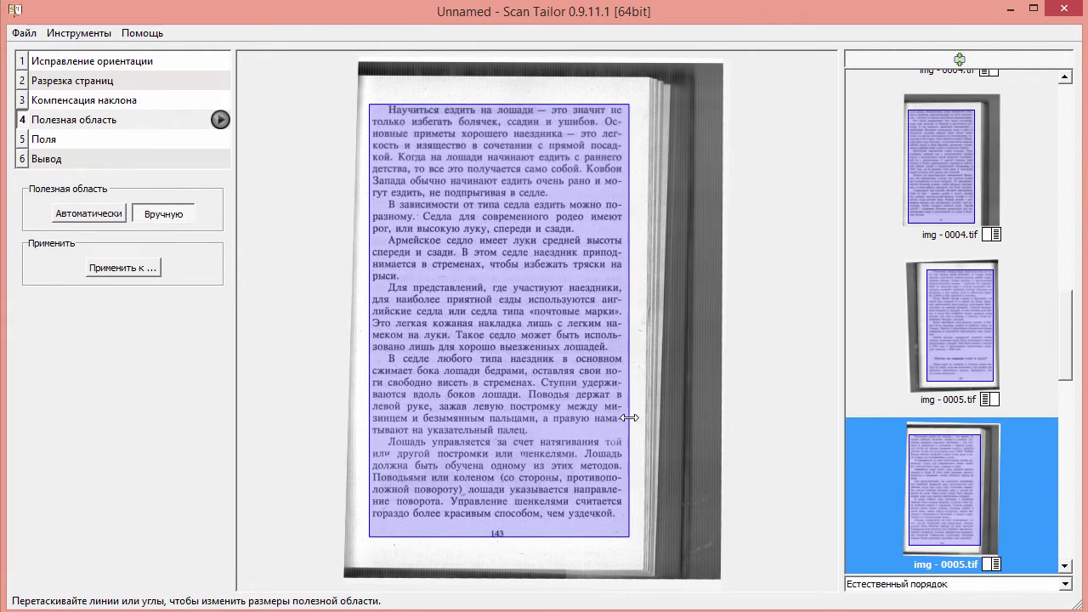
Step: Fit the content area on the left page of img - 0006.tif around the dinosaur illustration, the text below it and the page number
scroll(1067, 389, down, 3)
click(937, 378)
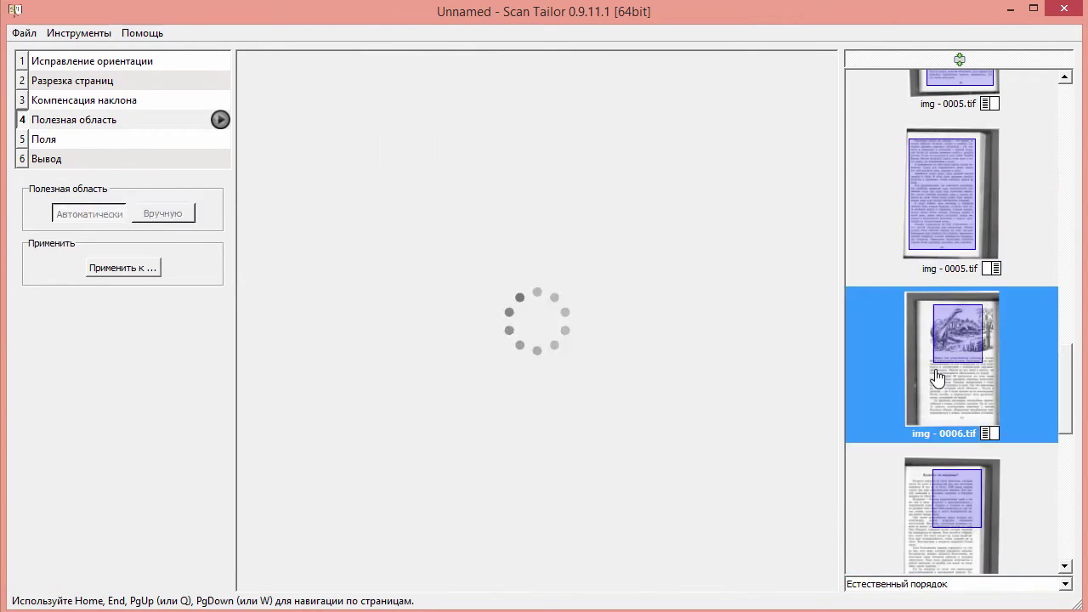
drag(631, 325, 598, 561)
drag(648, 528, 697, 528)
drag(464, 465, 442, 465)
Step: Fit the content area on the right page of img - 0006.tif around the heading, text and page number
click(967, 514)
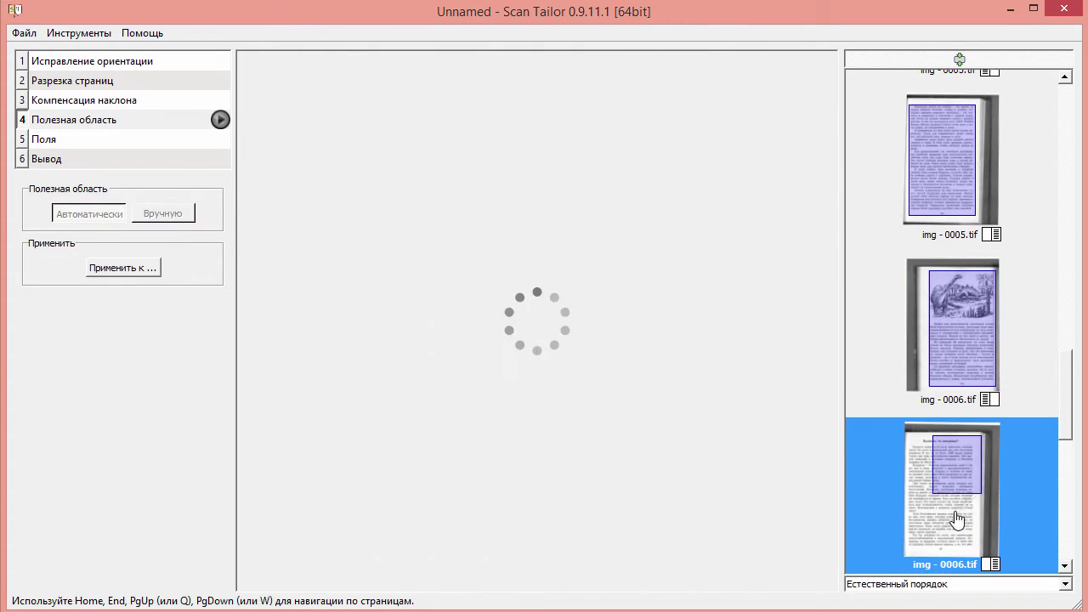
drag(539, 329, 523, 561)
drag(469, 490, 364, 483)
drag(661, 432, 621, 429)
Step: Fit the content area on the left page of img - 0007.tif around the publication imprint text only
key(Page_Down)
drag(646, 333, 650, 541)
drag(686, 471, 707, 472)
drag(468, 374, 485, 375)
drag(584, 120, 584, 235)
Step: Shrink the content area on the blank right page of img - 0007.tif to a small box inside the white paper
scroll(1070, 502, down, 4)
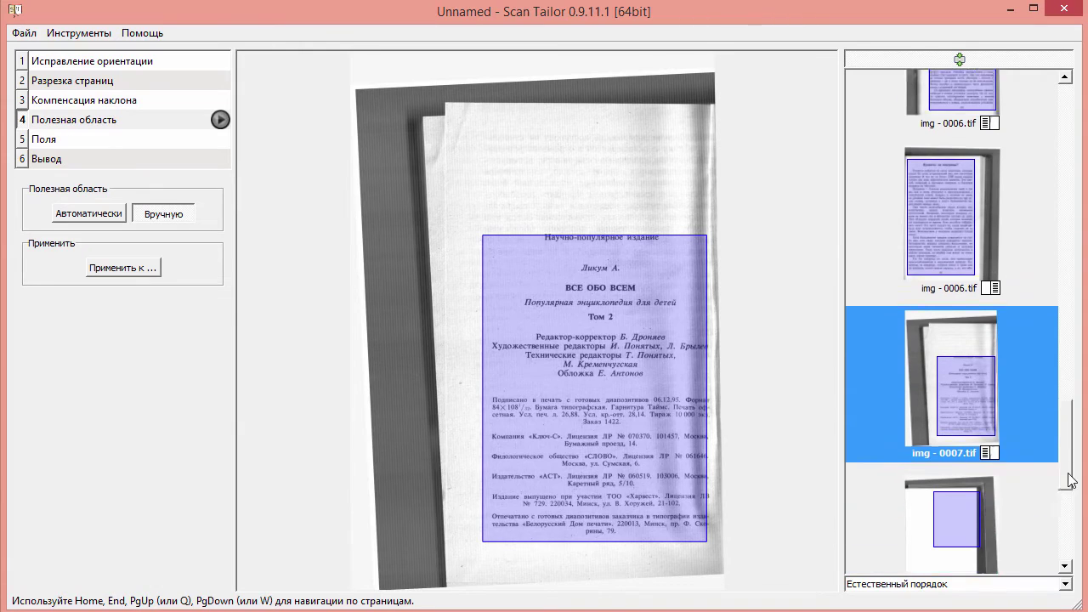
click(964, 323)
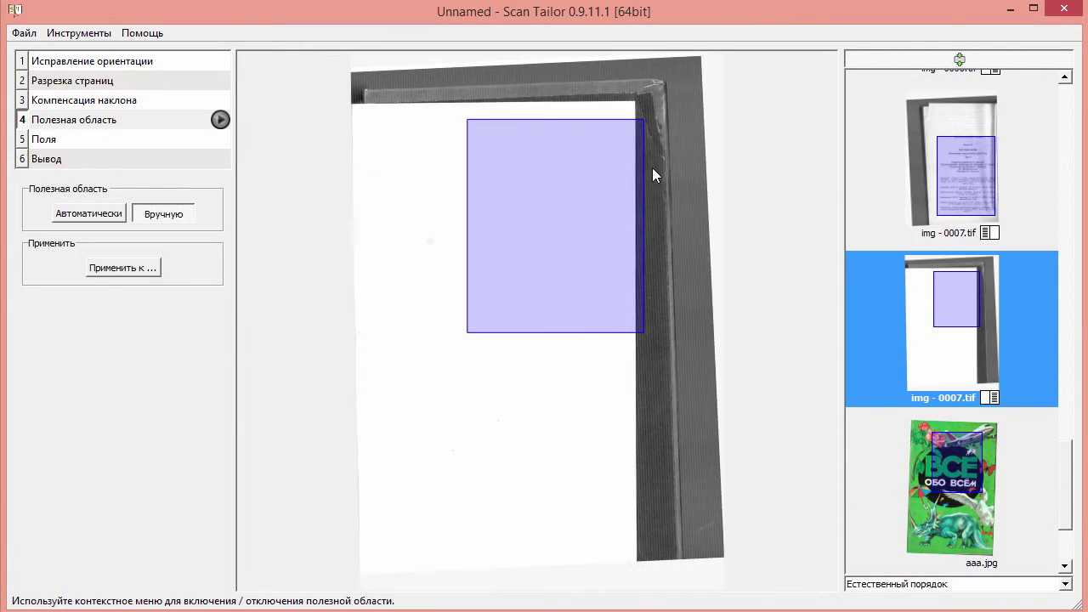
drag(645, 126, 567, 222)
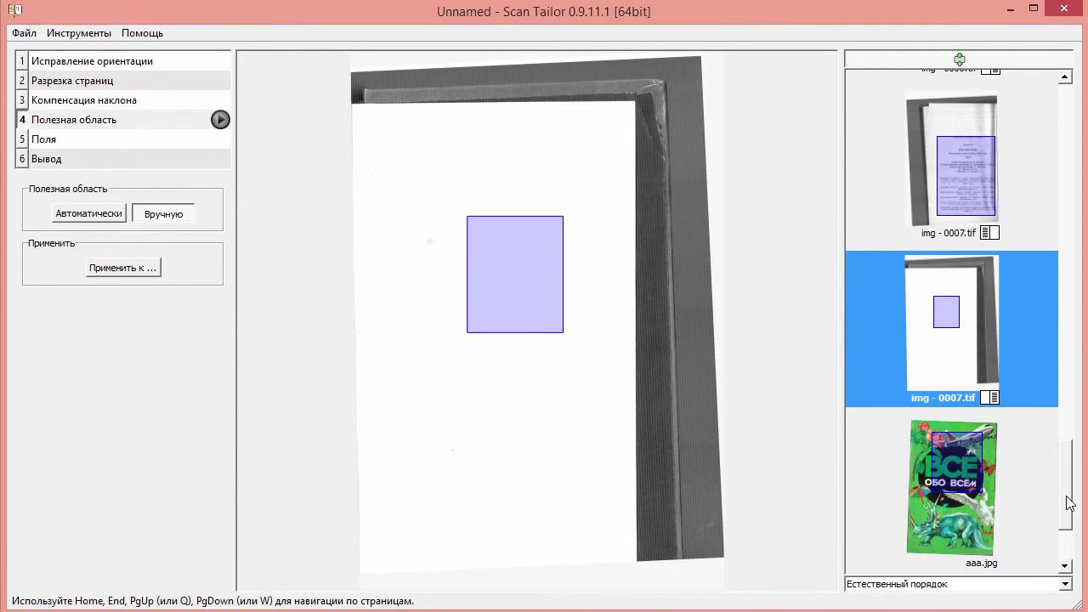
Step: Try to widen the content area on the front cover aaa.jpg
click(958, 489)
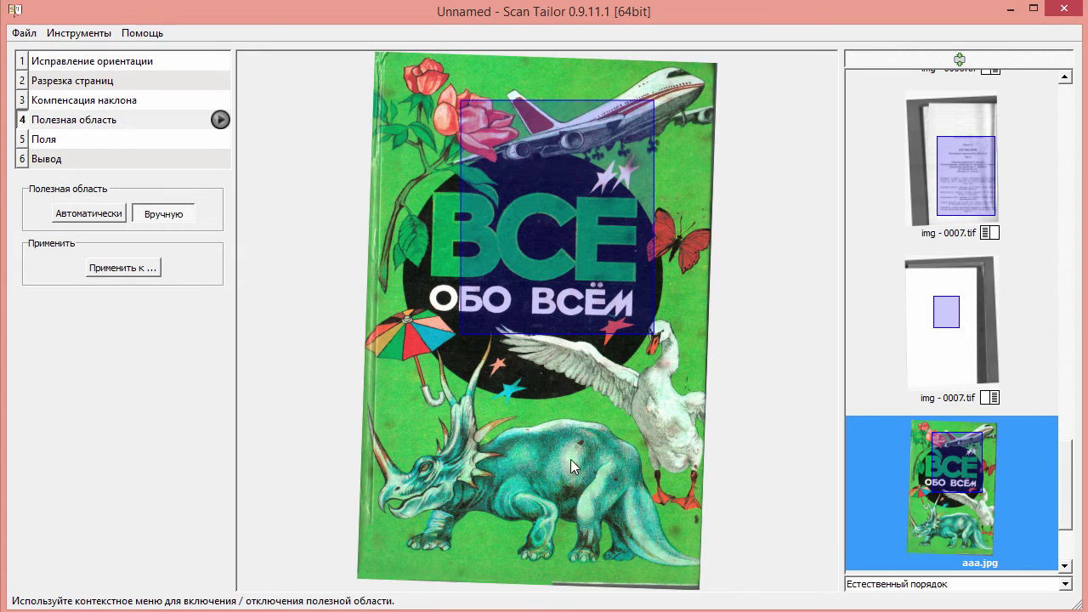
scroll(1069, 521, down, 2)
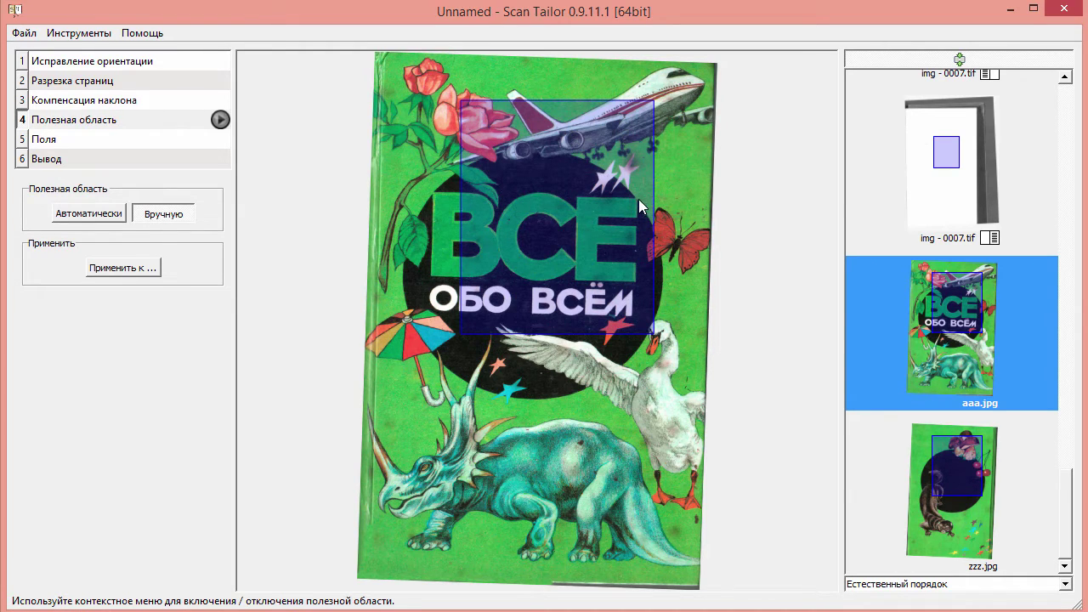
mouse_move(653, 255)
mouse_down()
mouse_move(712, 247)
mouse_move(508, 230)
mouse_move(662, 235)
mouse_up()
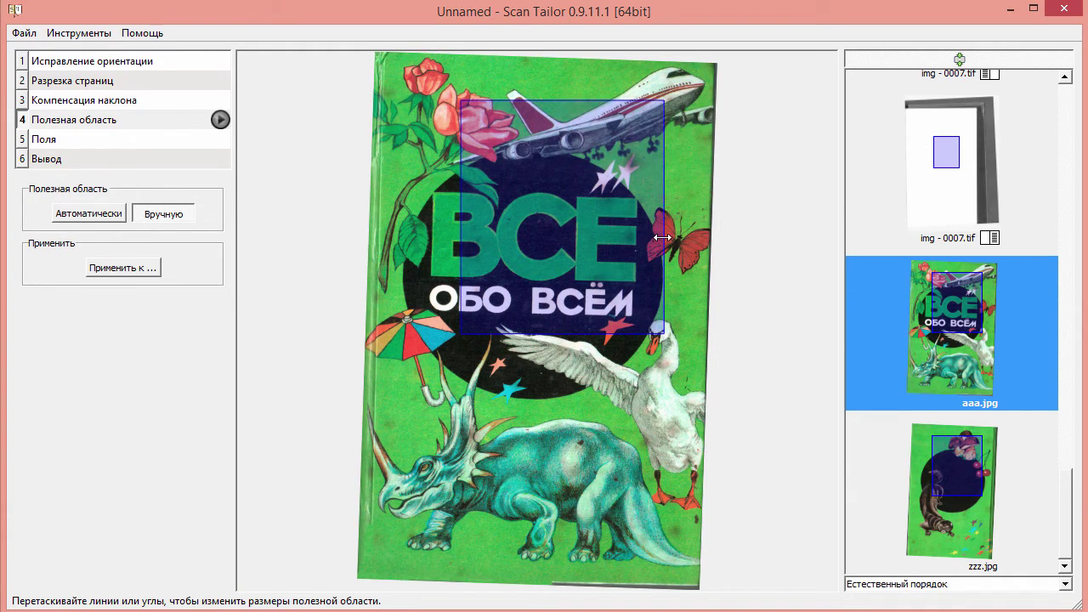
Step: Set the deskew angle of the front cover aaa.jpg to 0°
click(86, 102)
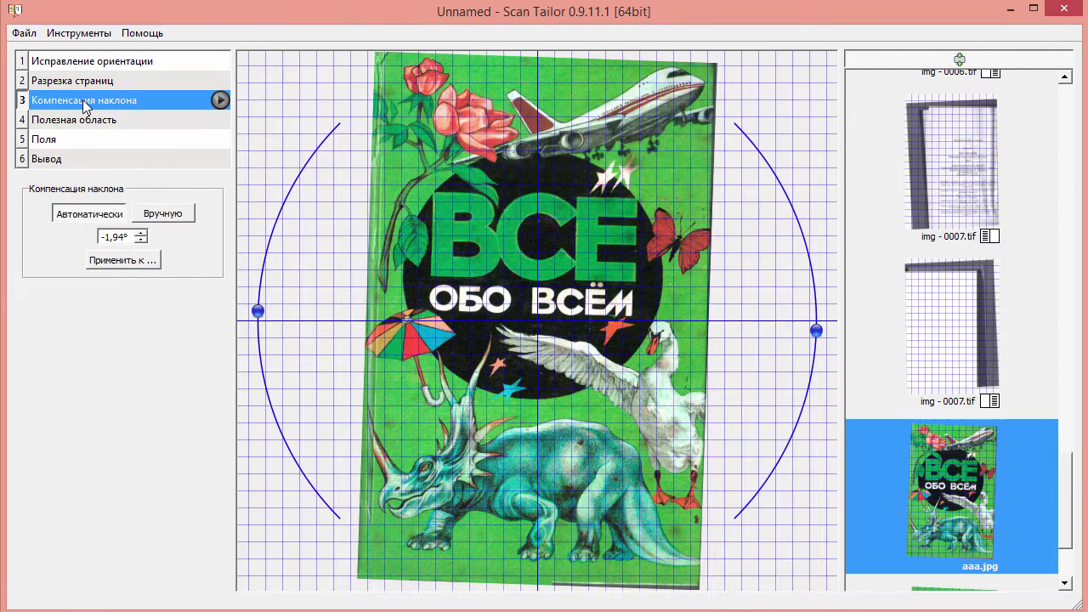
drag(133, 237, 101, 236)
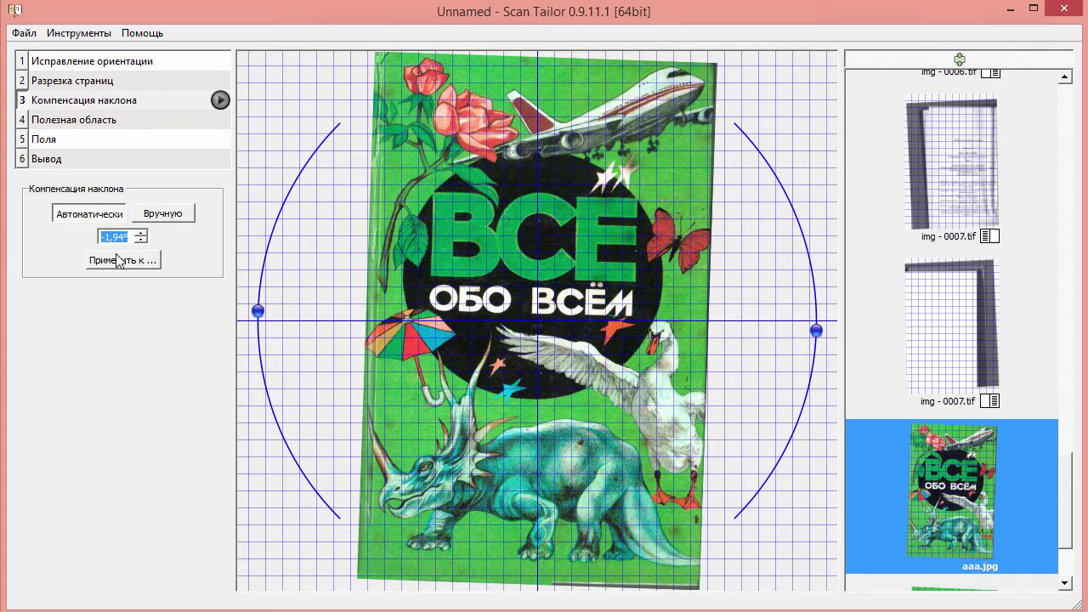
text(0)
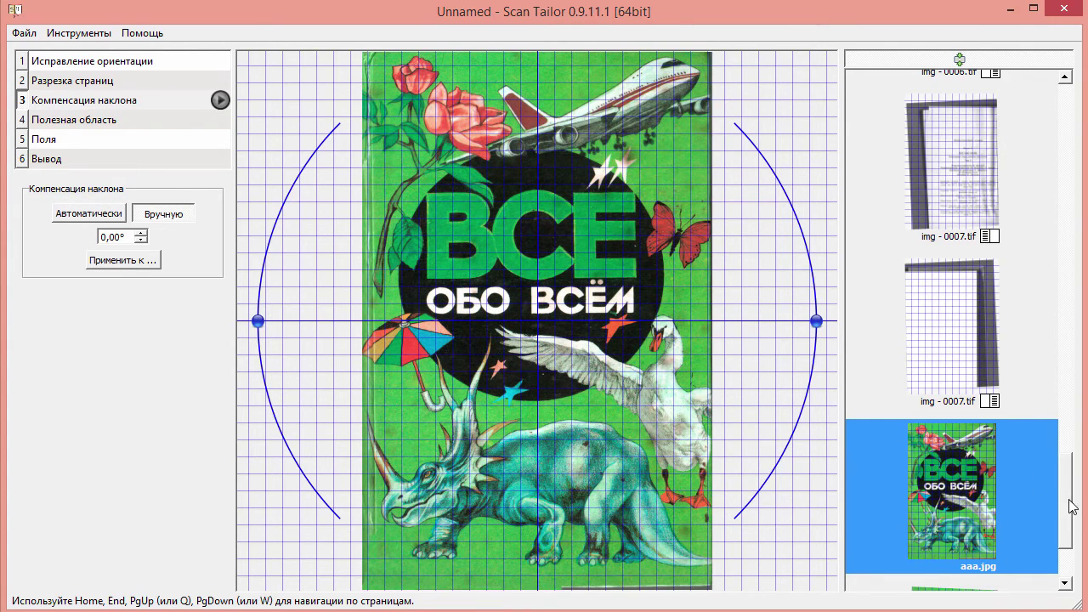
Step: Set the deskew angle of the back cover zzz.jpg to 0°
scroll(983, 544, down, 2)
click(983, 553)
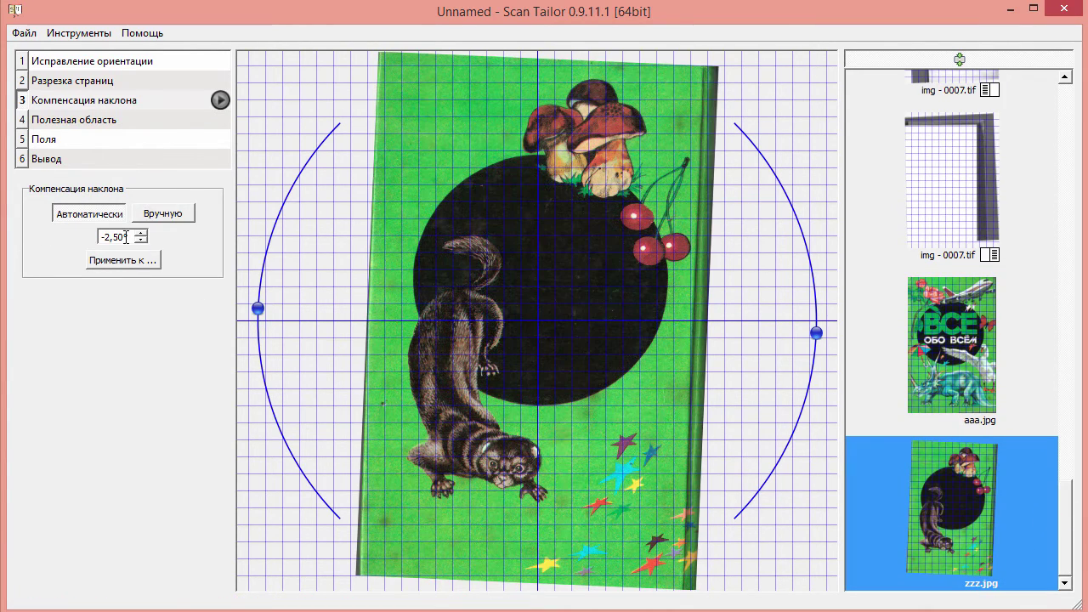
text(0)
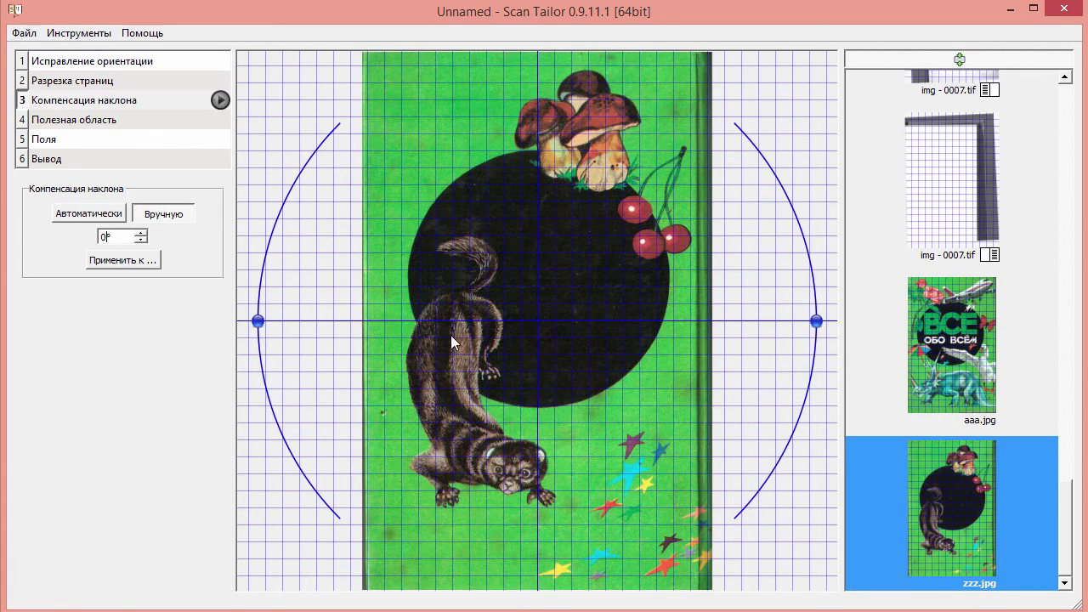
Step: Extend the content area of aaa.jpg over the entire front cover image
key(Page_Up)
click(100, 120)
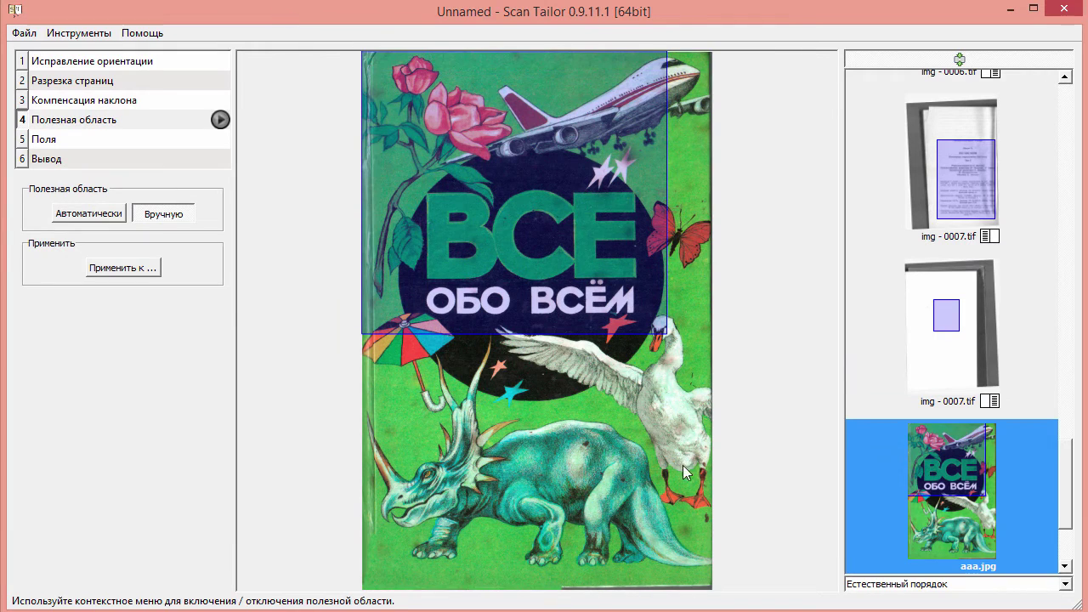
drag(668, 335, 729, 570)
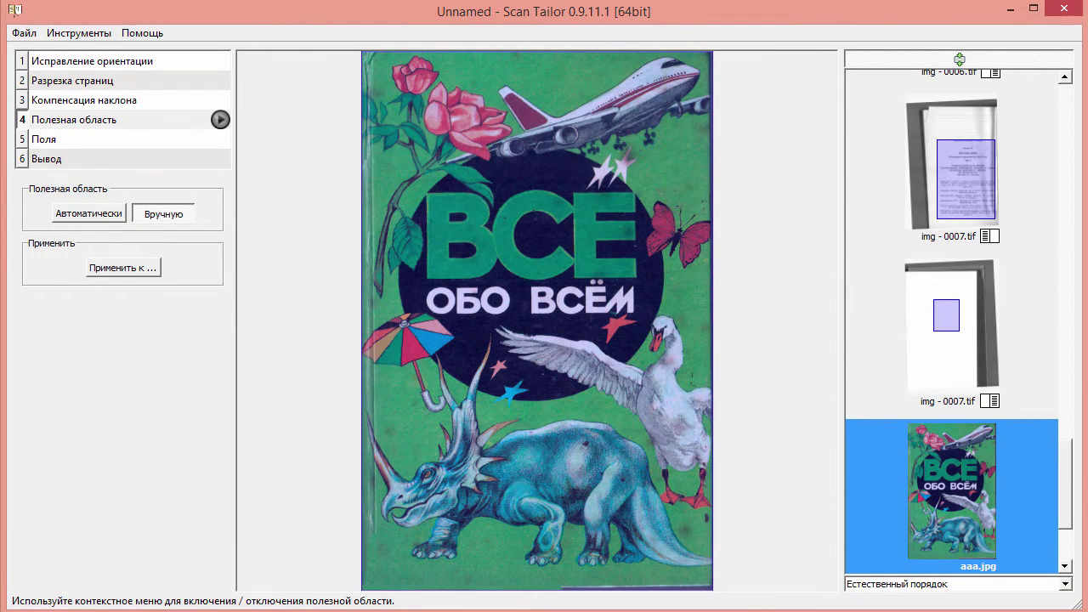
Step: Extend the content area of zzz.jpg to all four edges of the back cover image
scroll(1008, 479, down, 2)
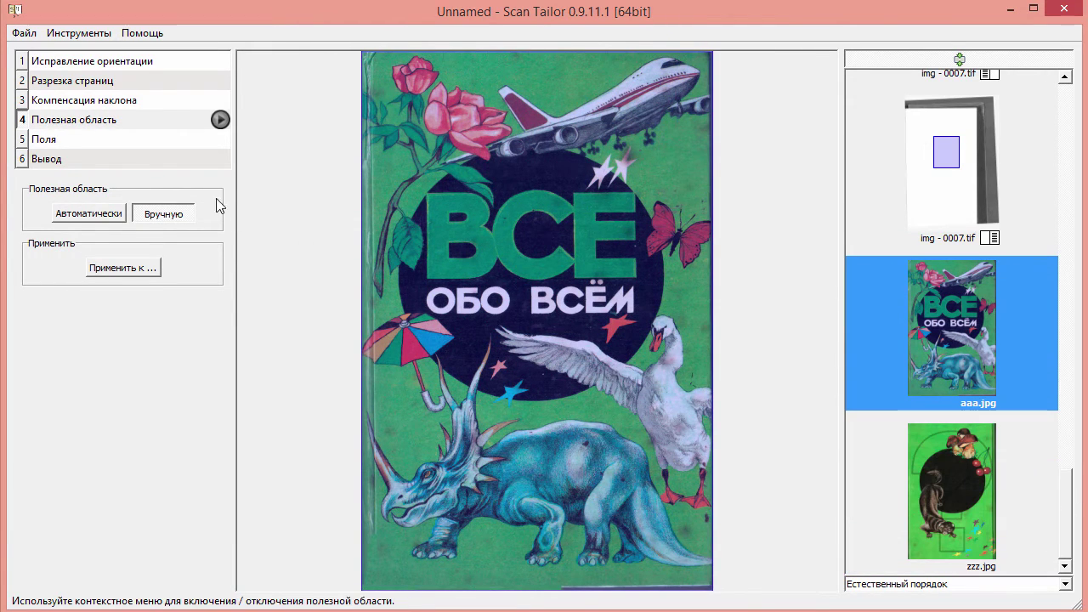
key(Page_Down)
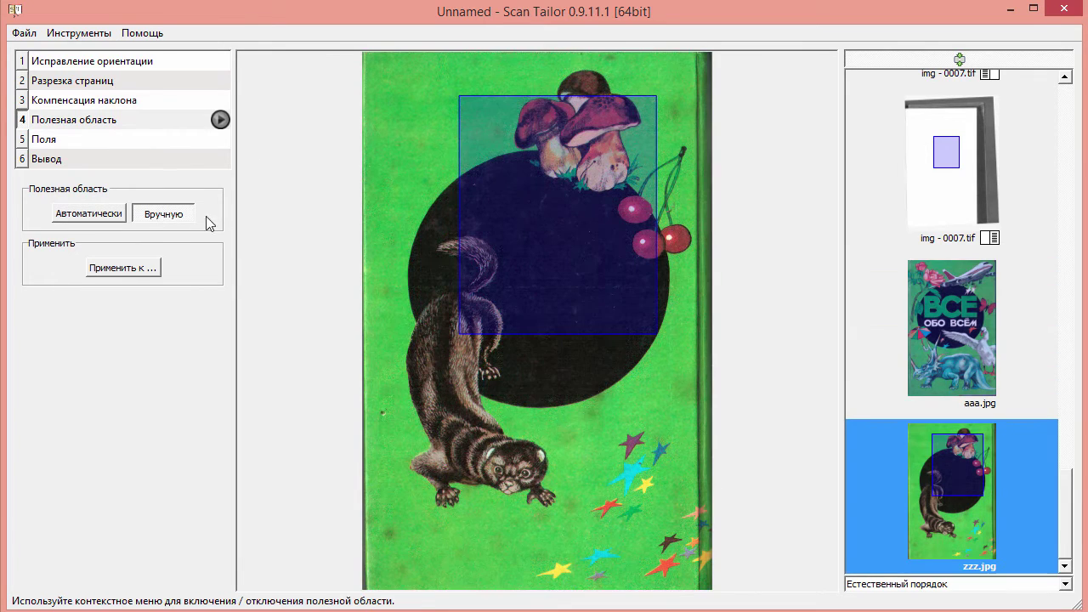
drag(407, 395, 363, 590)
drag(672, 462, 737, 465)
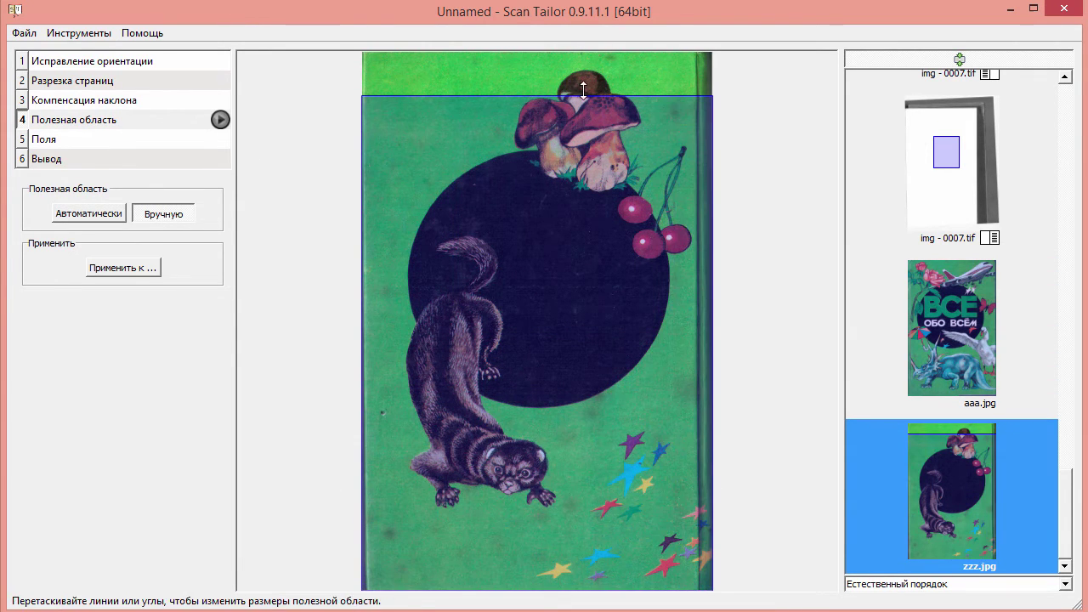
drag(583, 97, 583, 10)
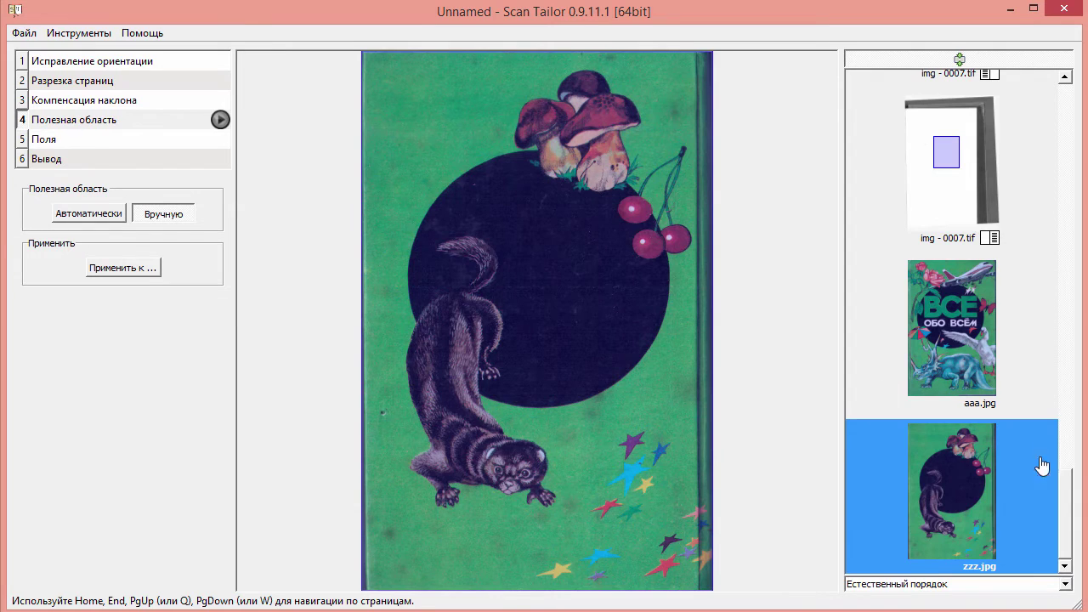
Step: Return to the left page of img - 0001.tif and switch to the margins stage
drag(1066, 513, 1066, 110)
click(855, 158)
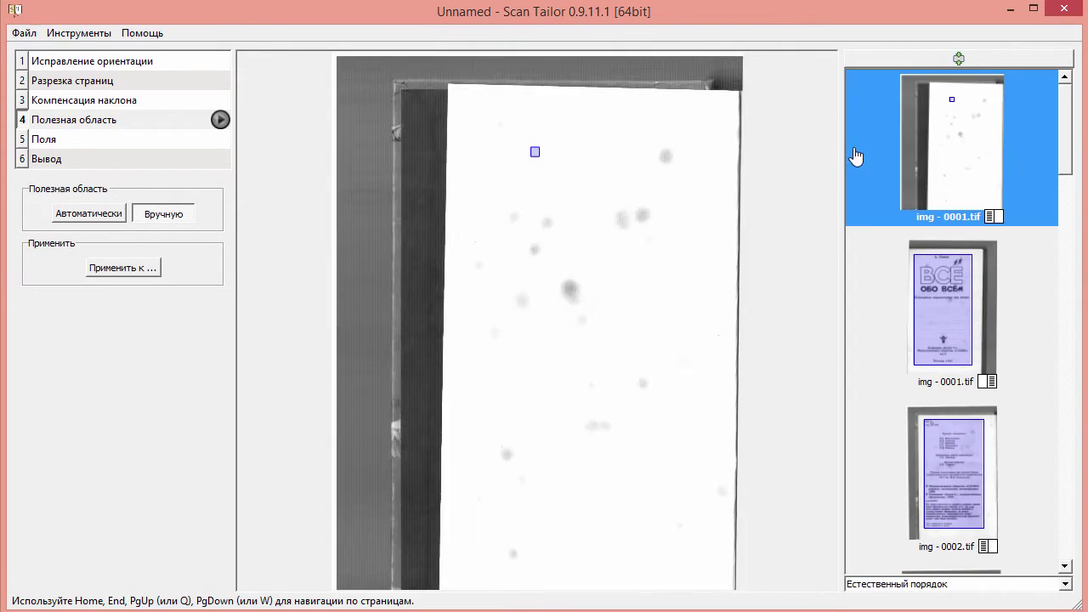
click(49, 140)
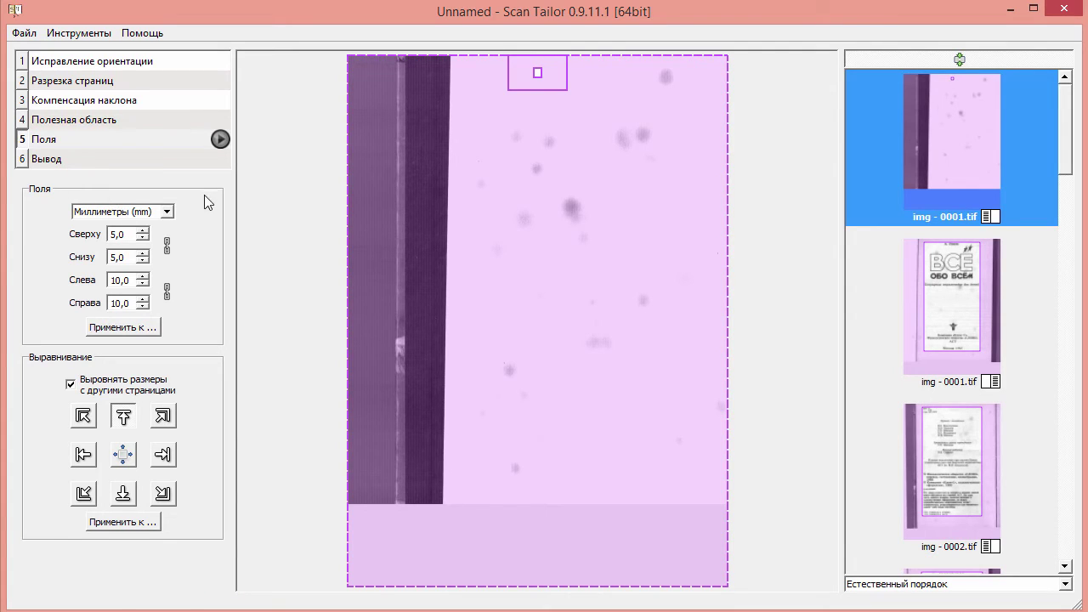
Step: Set the top and bottom margins of the left page of img - 0005.tif to 15 mm
drag(1071, 168, 1066, 359)
click(974, 380)
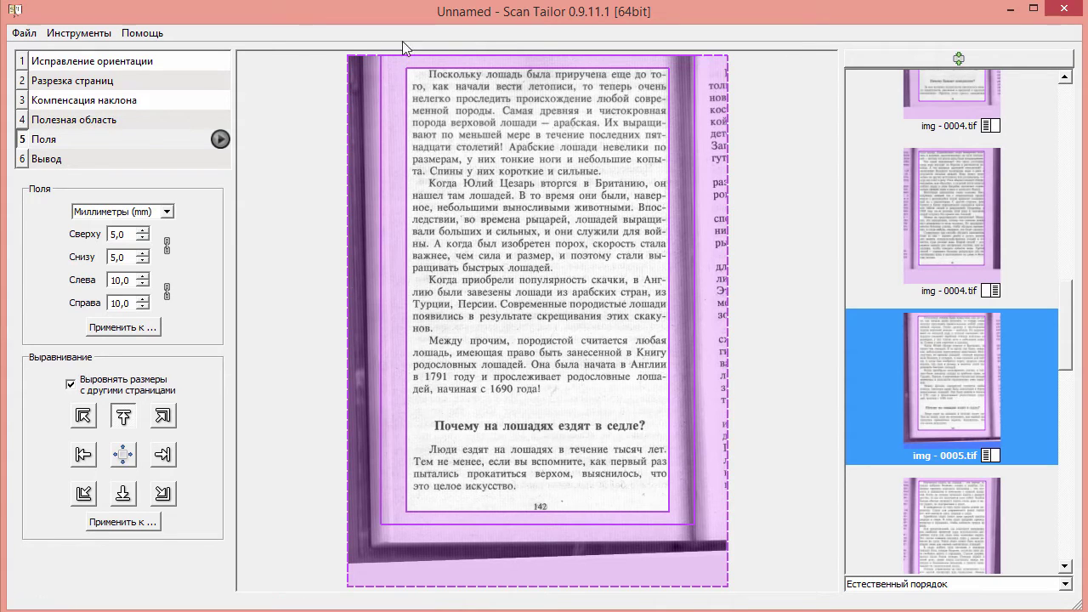
double_click(116, 234)
text(15,0)
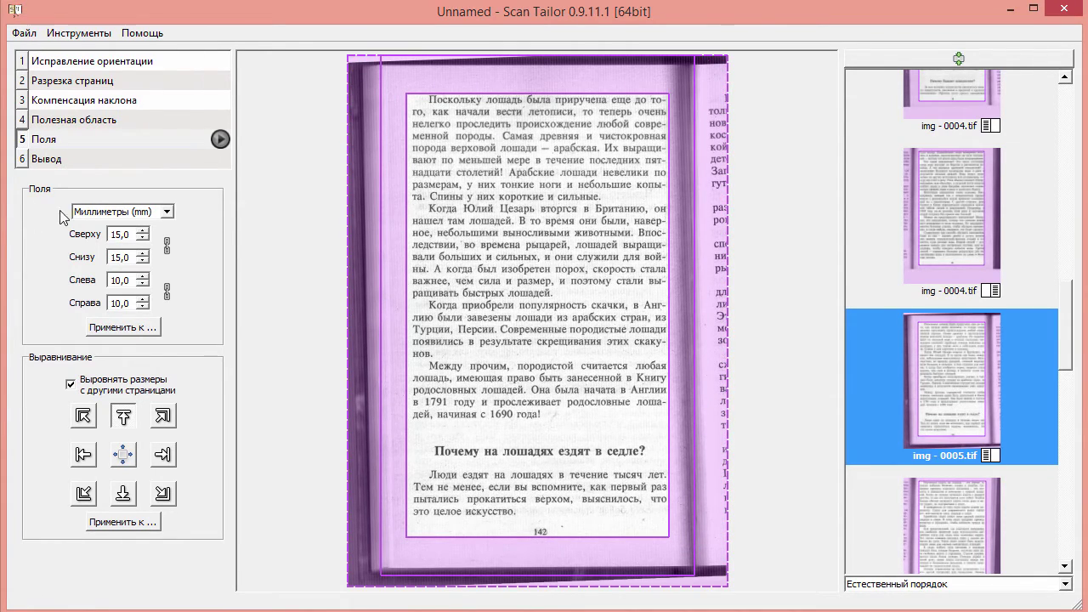
Step: Unlink the paired margins of the left page of img - 0005.tif and set its bottom, left and right margins to 0 mm
click(166, 246)
click(167, 291)
double_click(120, 257)
text(0)
key(Tab)
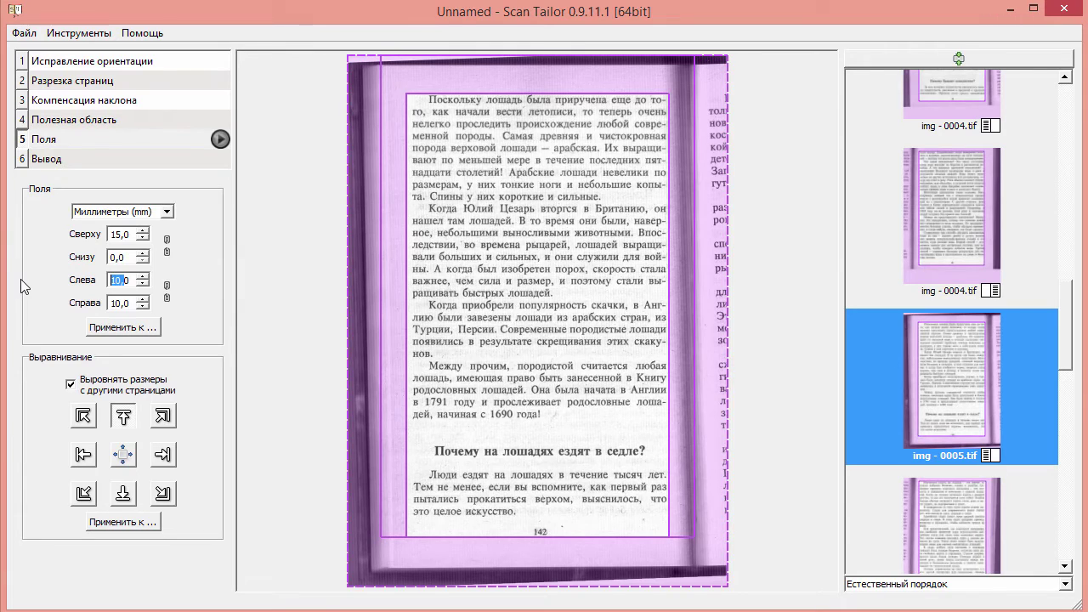
text(0)
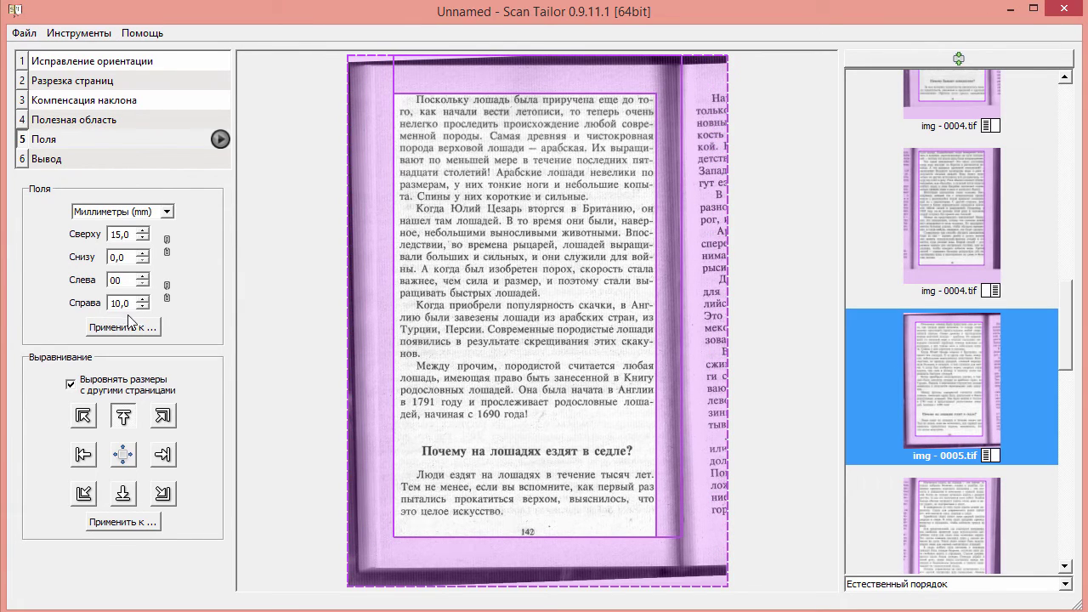
key(Tab)
text(0)
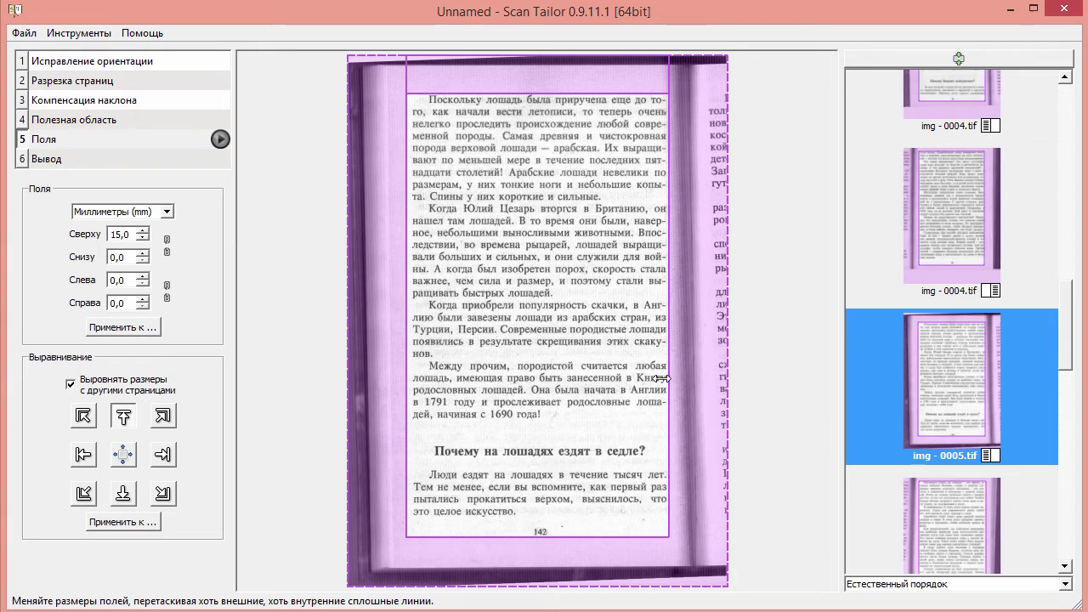
drag(1073, 344, 1051, 119)
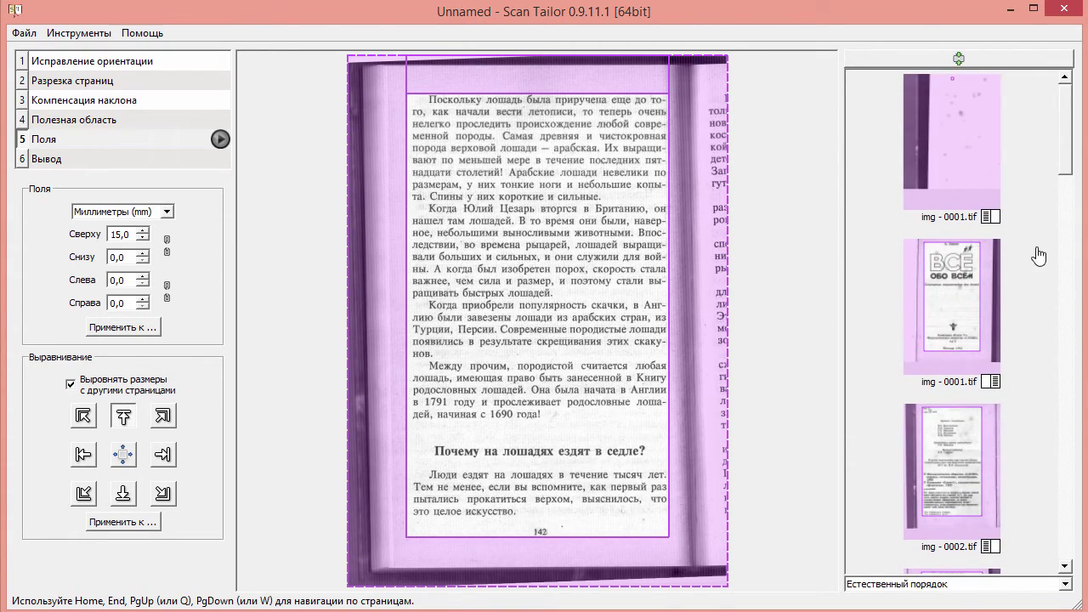
Step: Set the left page of img - 0001.tif to a 15 mm top margin and 0 mm bottom, left and right margins
click(968, 153)
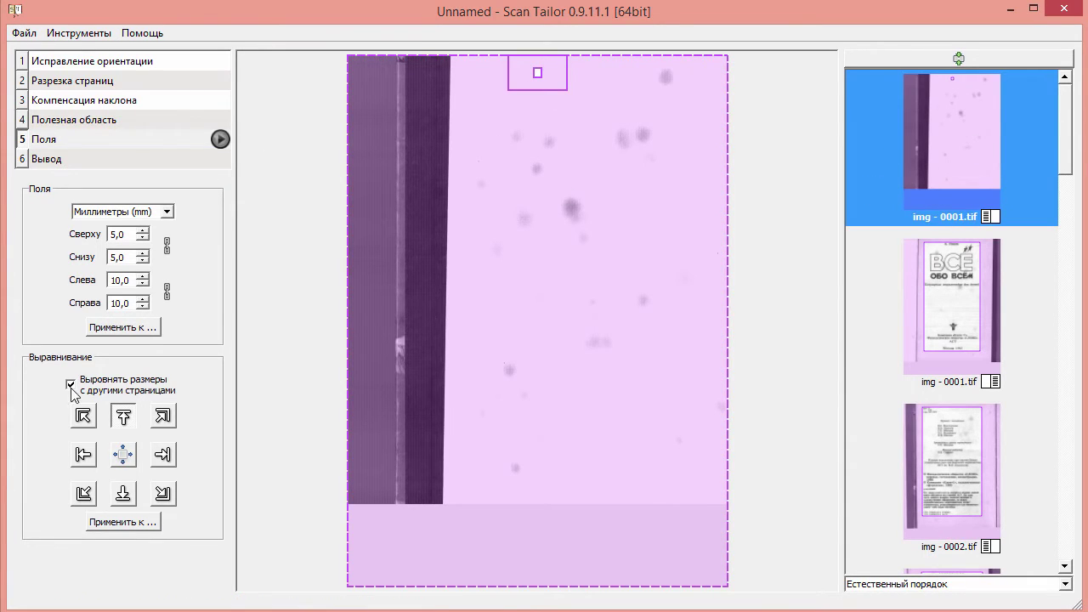
double_click(130, 234)
text(15)
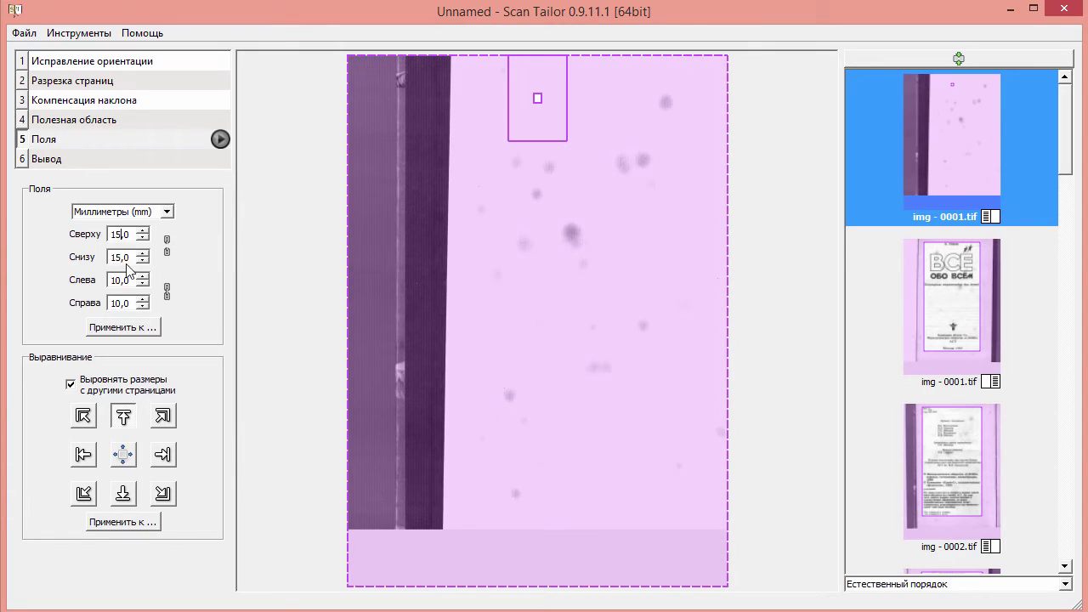
double_click(128, 257)
key(BackSpace)
text(0)
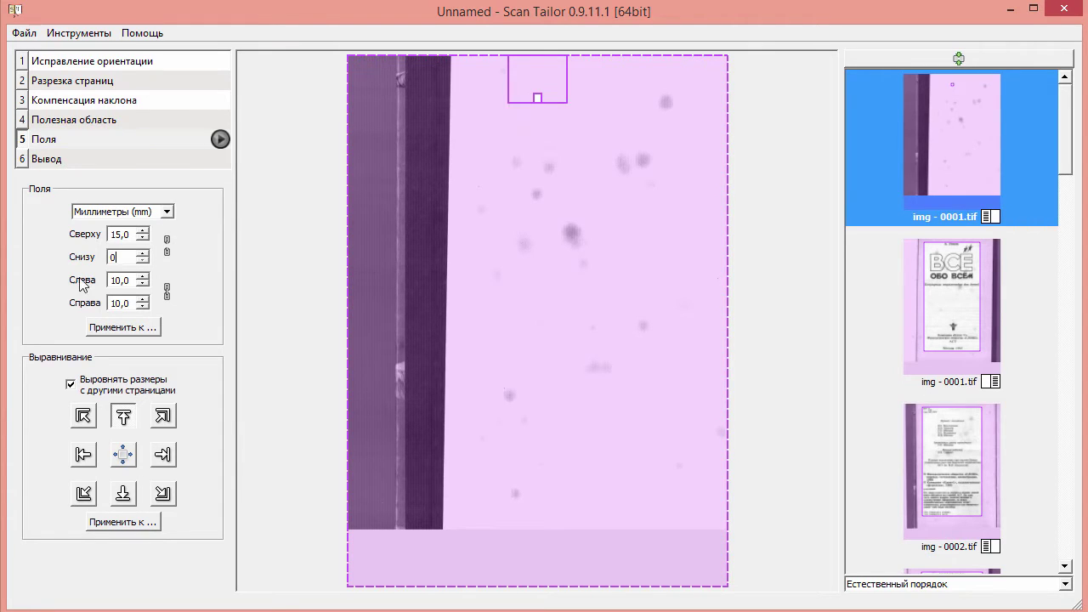
double_click(128, 280)
key(BackSpace)
text(0)
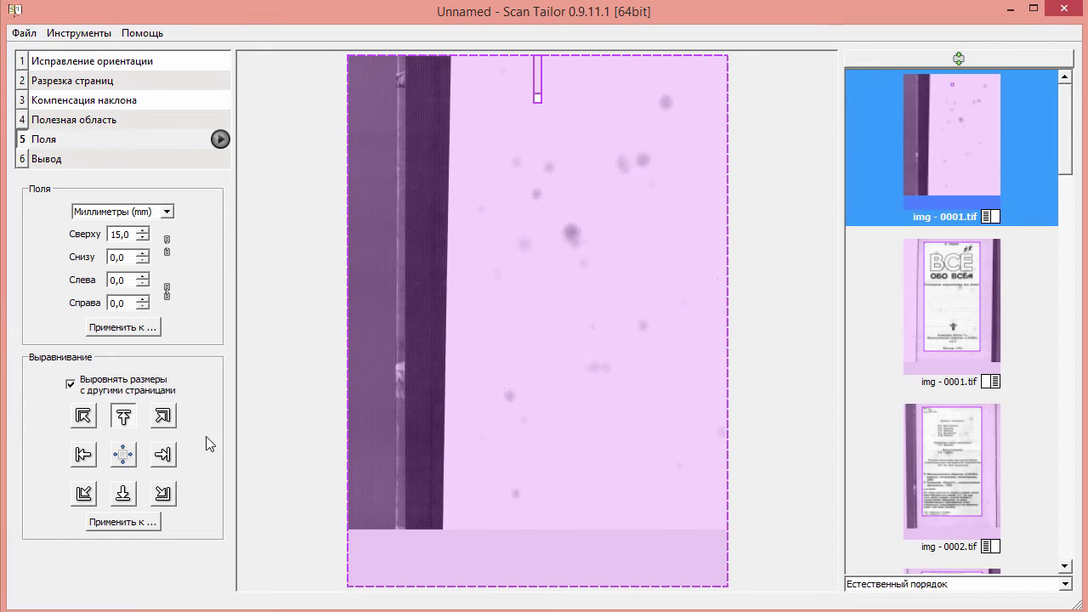
Step: Apply the current margins and alignment to all pages and run the margins stage
click(141, 328)
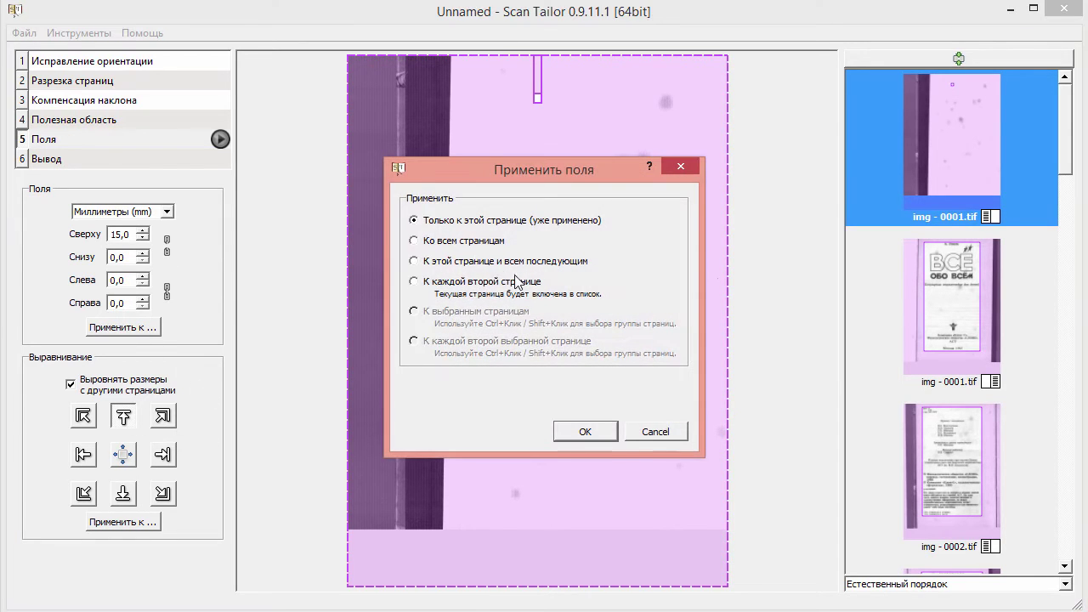
click(467, 245)
click(584, 432)
click(123, 522)
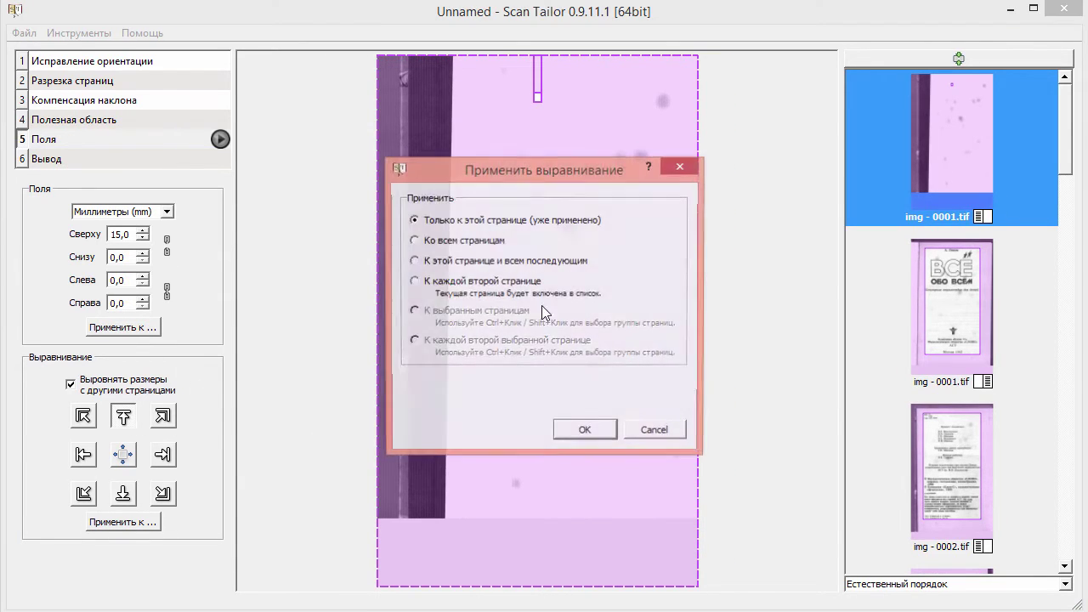
click(468, 245)
click(585, 432)
click(220, 138)
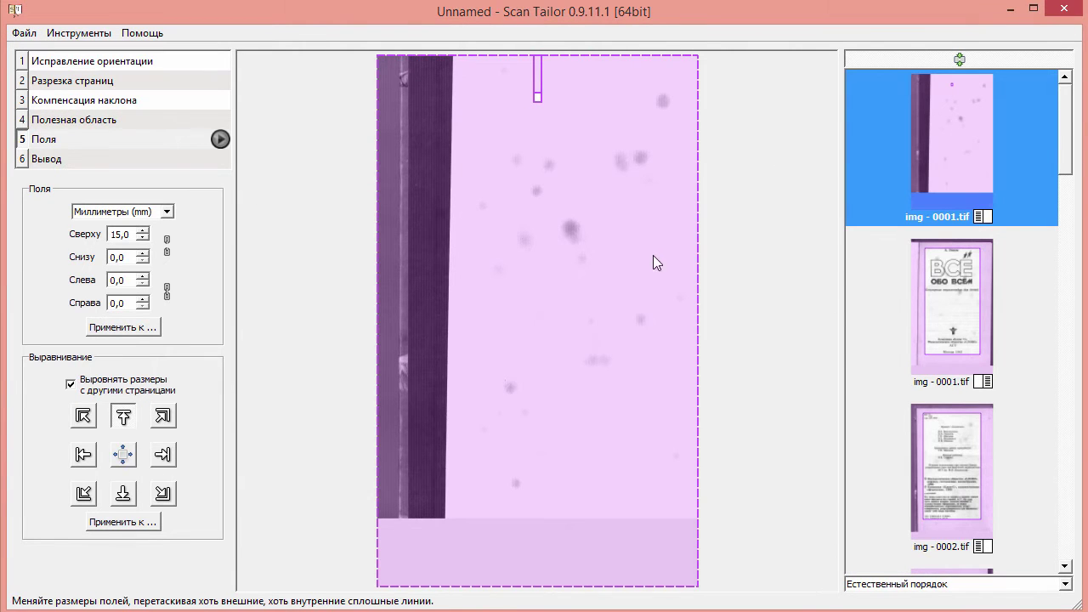
Step: Set the top margin of the front cover aaa.jpg to 0 mm
click(952, 268)
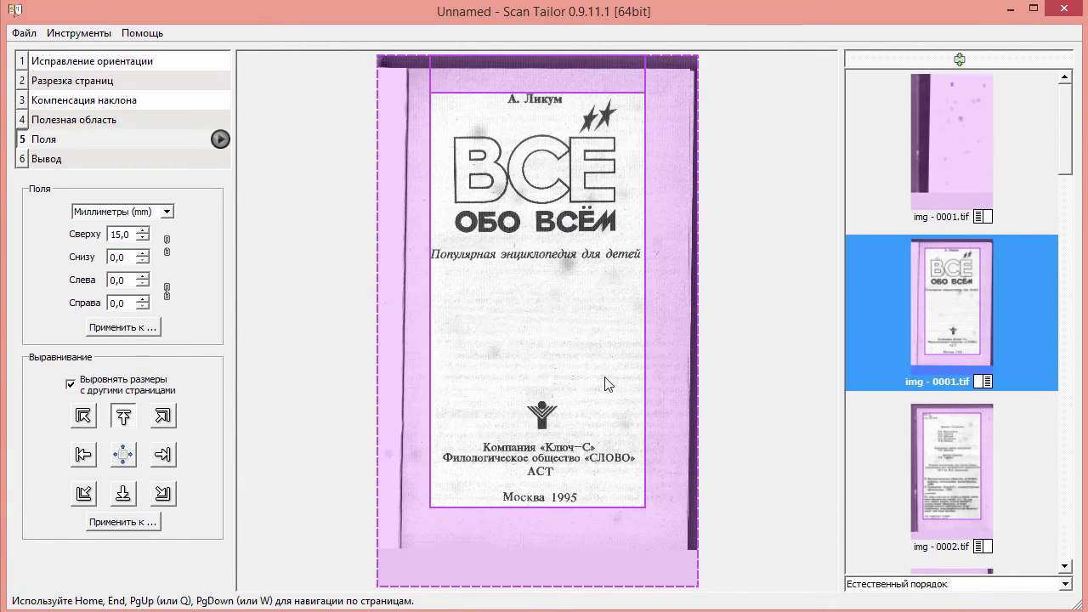
click(927, 490)
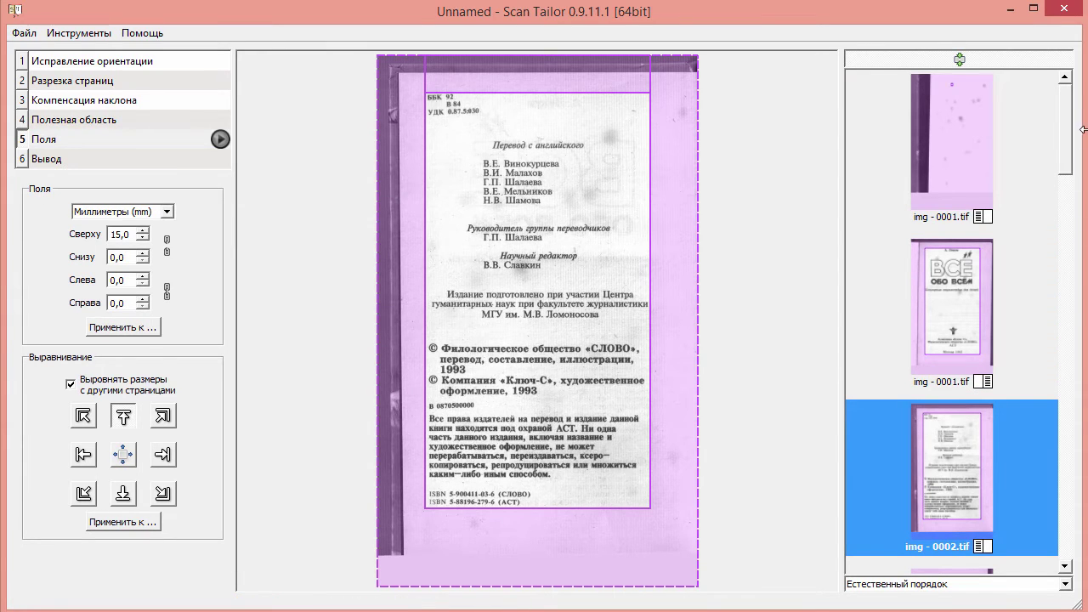
drag(1067, 148, 1032, 554)
click(952, 357)
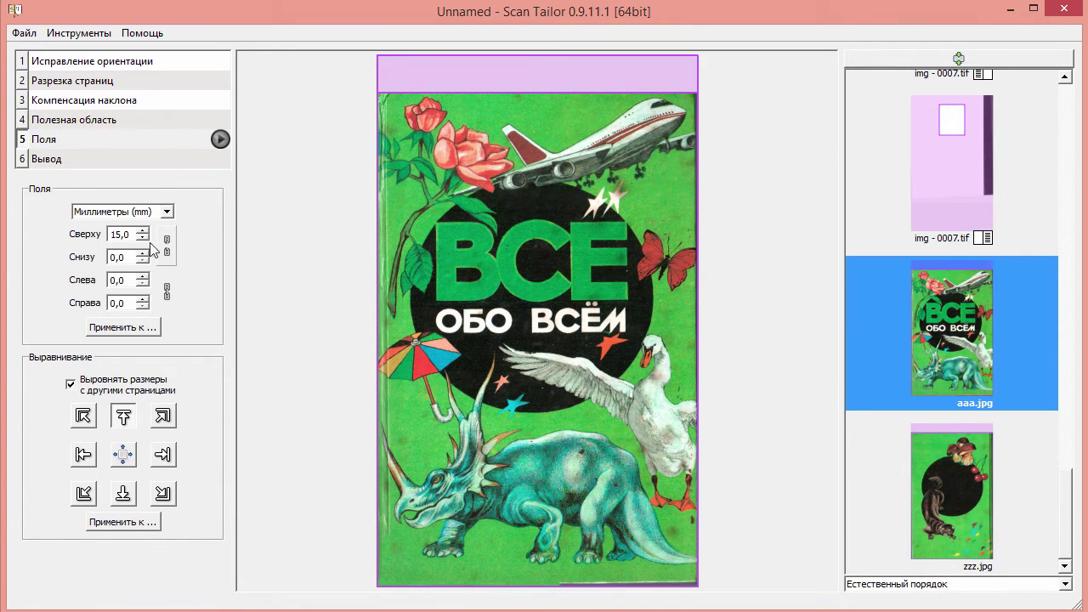
drag(128, 239, 47, 247)
text(0)
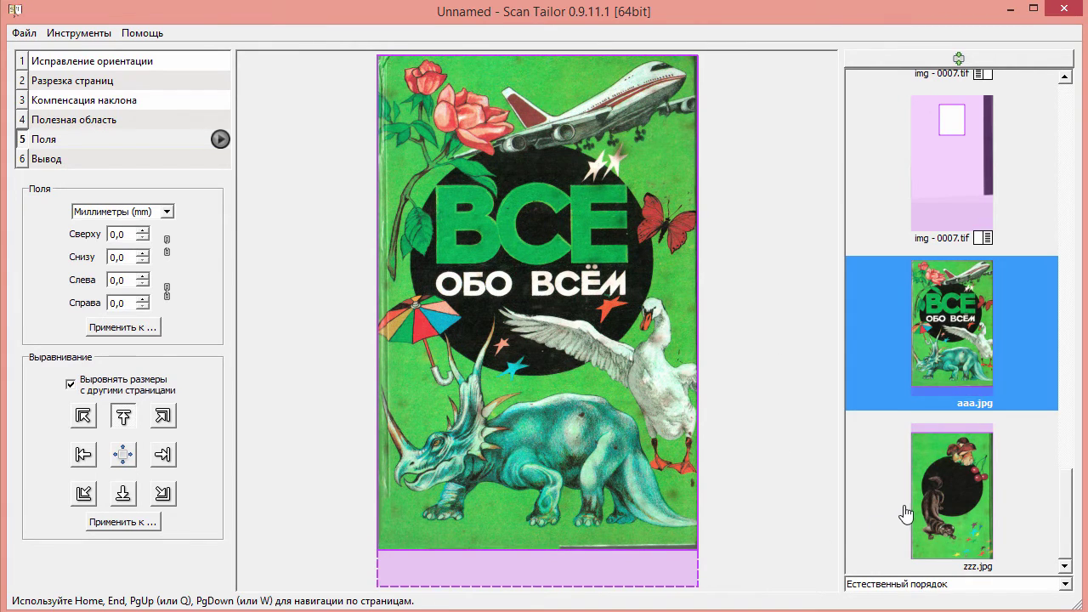
Step: Set the top margin of the back cover zzz.jpg to 0 mm
click(899, 515)
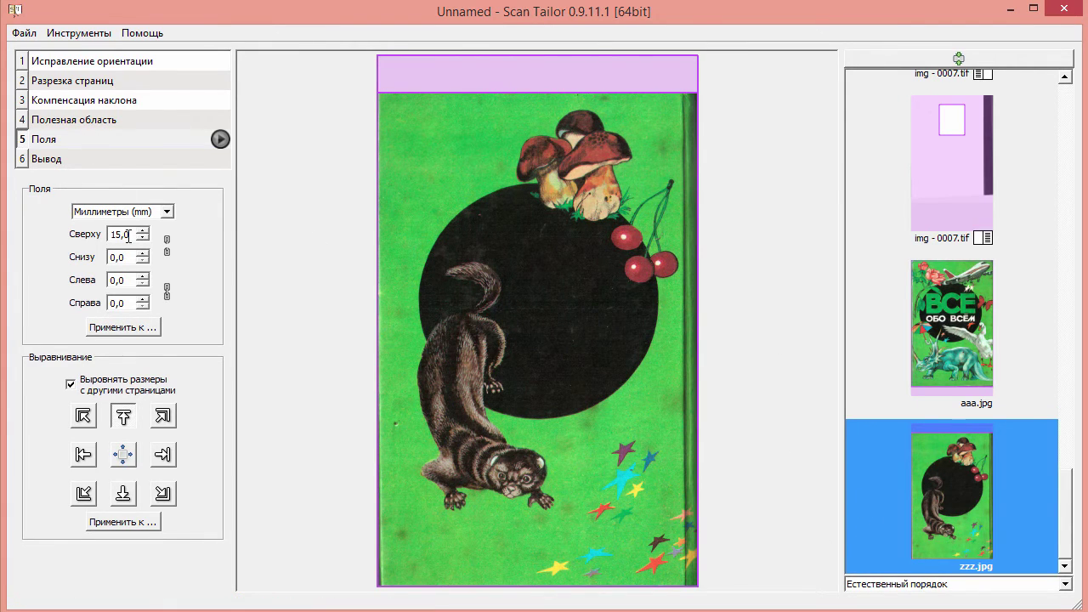
drag(124, 235, 84, 237)
text(0)
Step: Compare the page size and margins of both covers with those of the inner book pages
key(Page_Up)
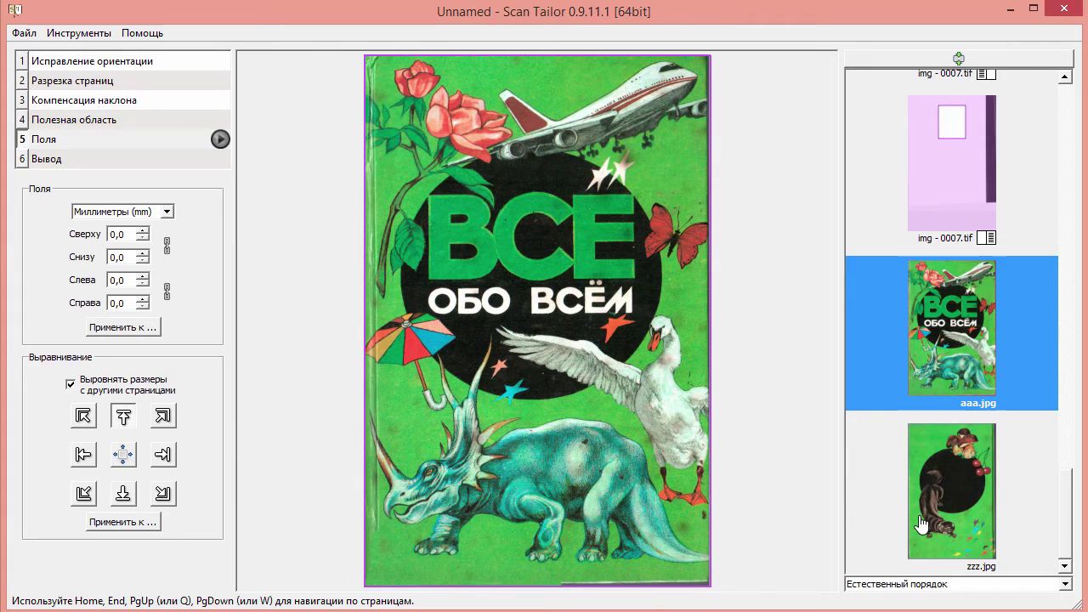
click(930, 472)
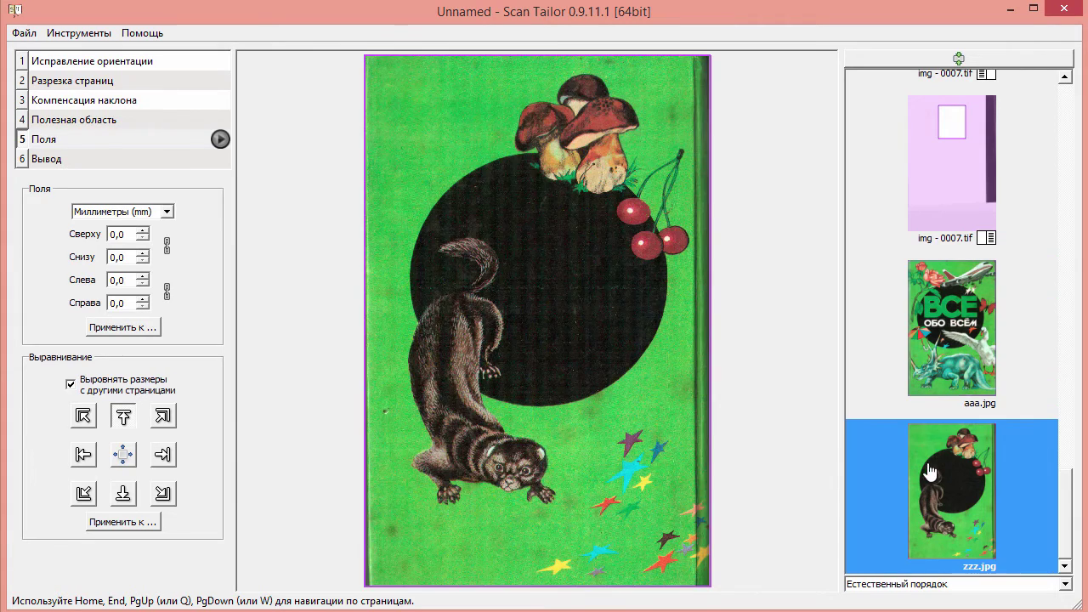
click(949, 367)
click(986, 491)
click(950, 315)
click(933, 532)
drag(1070, 531, 1081, 448)
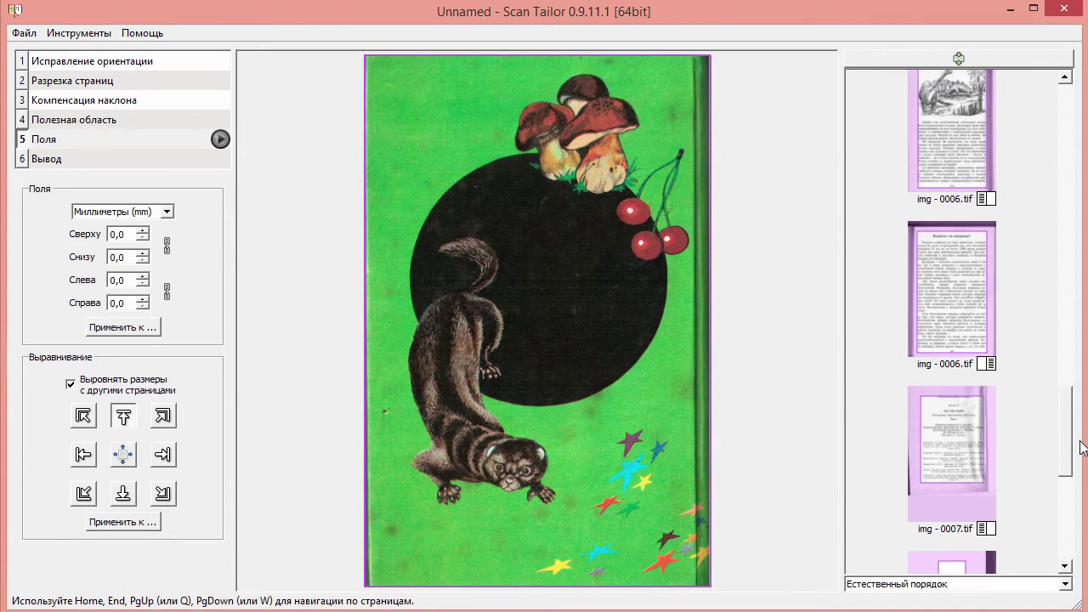
click(930, 450)
click(942, 312)
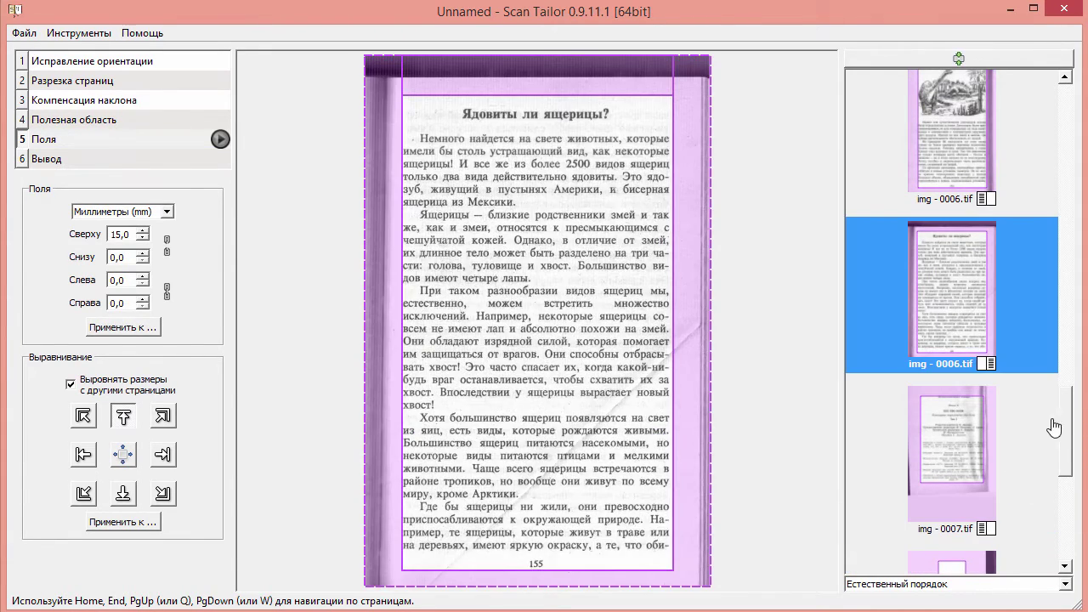
drag(1073, 430, 1071, 519)
click(935, 495)
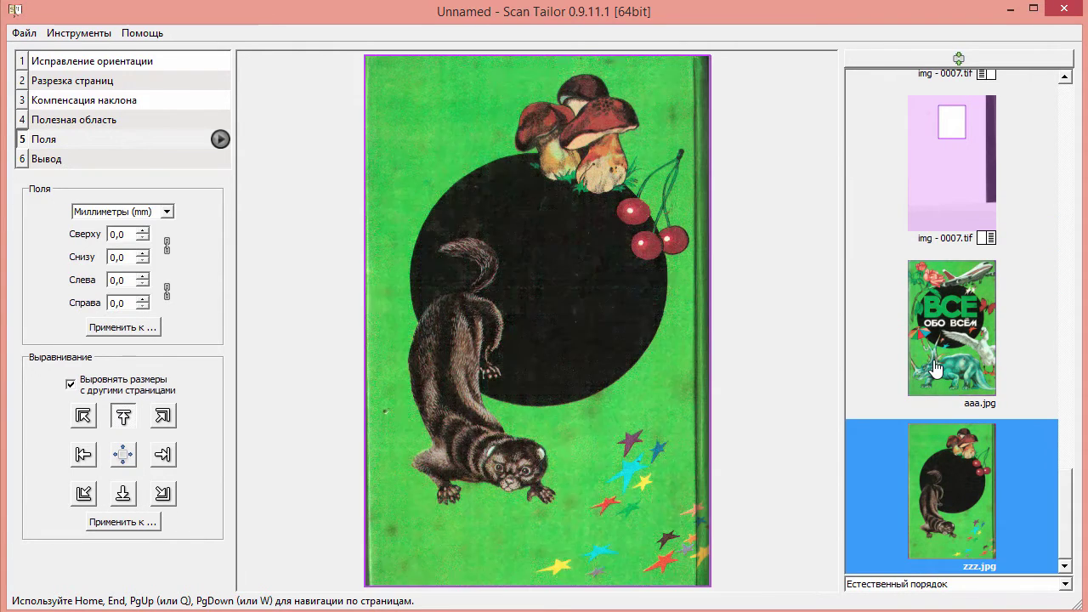
click(936, 368)
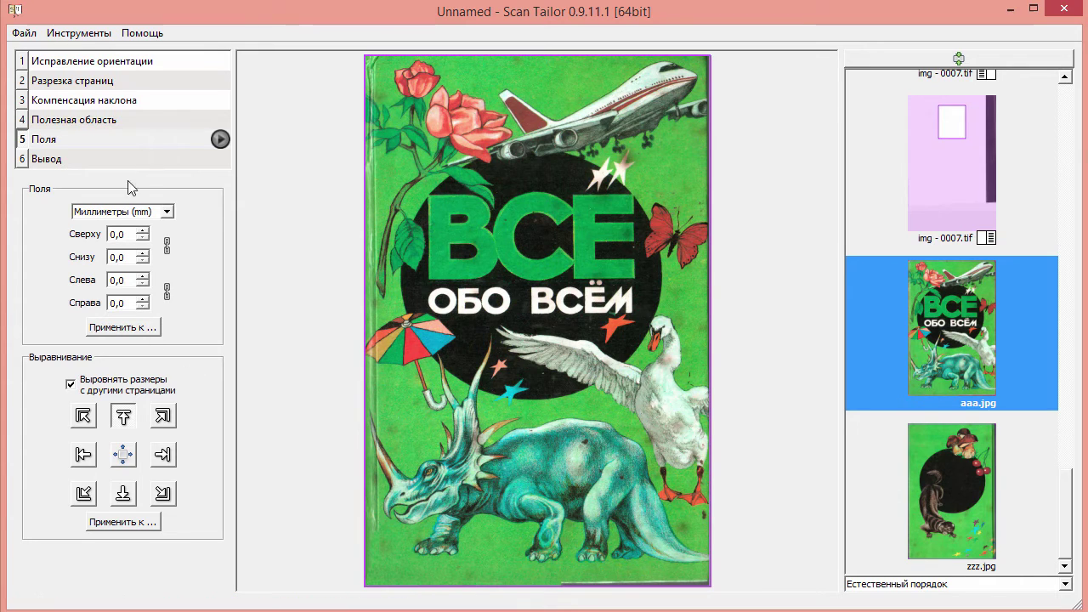
click(957, 486)
click(1073, 366)
drag(1064, 438, 1064, 136)
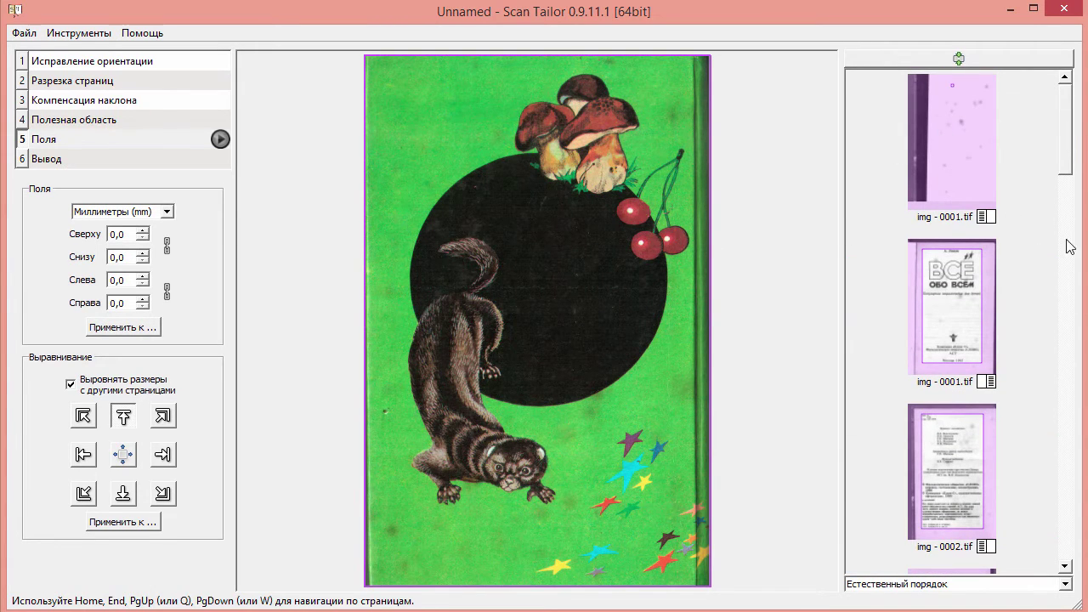
drag(1064, 155, 1068, 566)
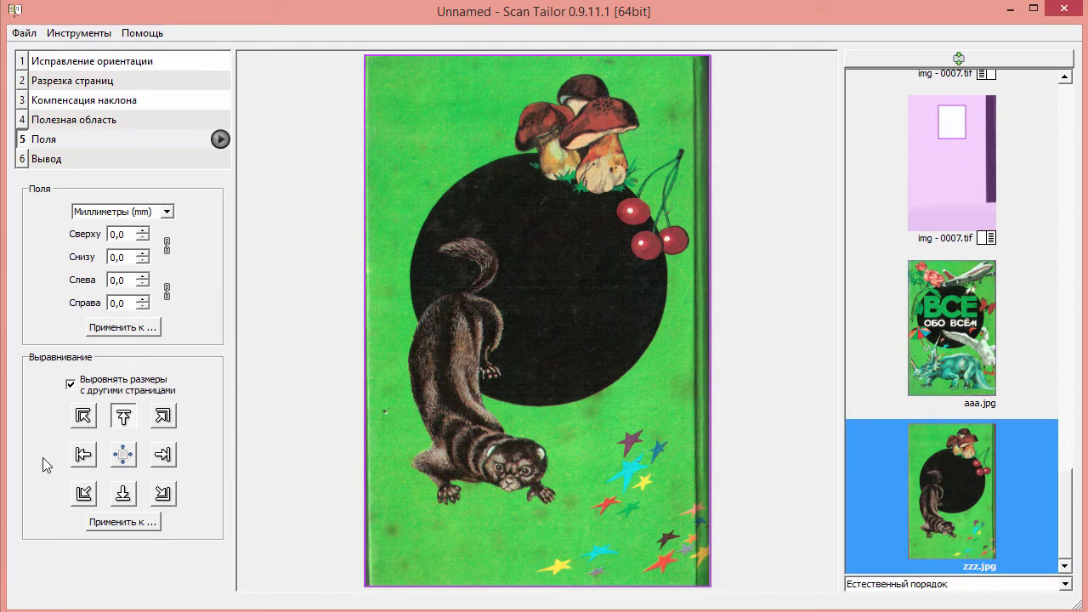
click(955, 357)
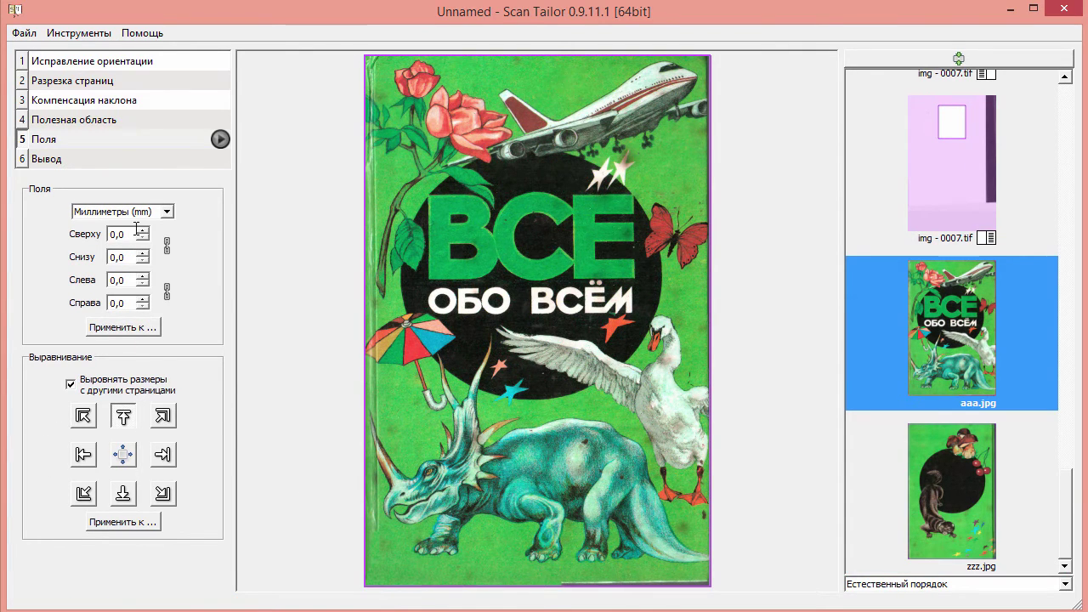
Step: Try top margins of 40 mm and 400 mm on the right page of img - 0007.tif
click(939, 172)
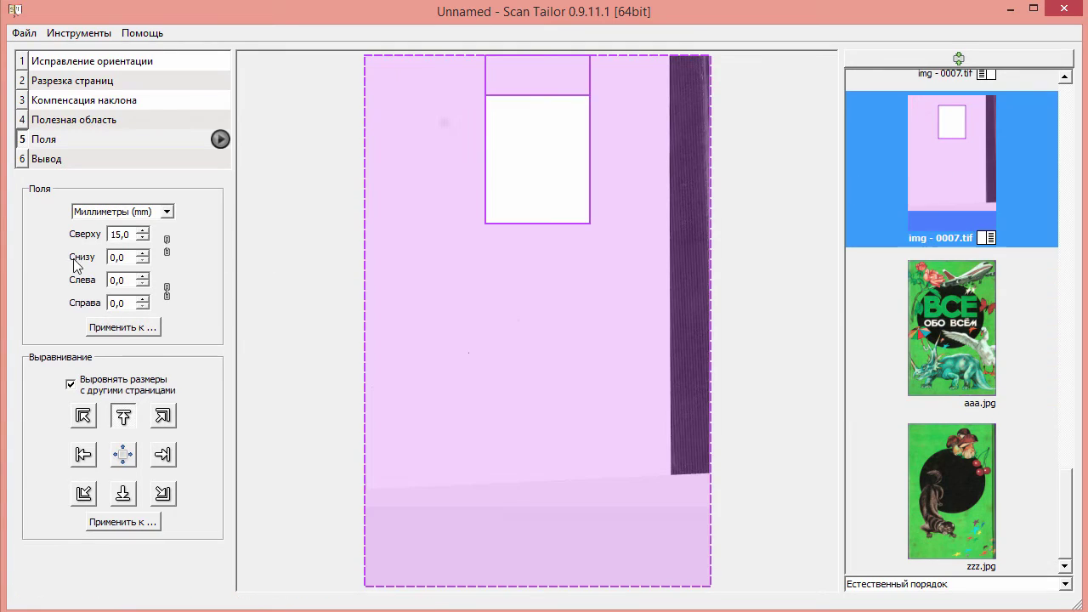
double_click(119, 233)
text(40)
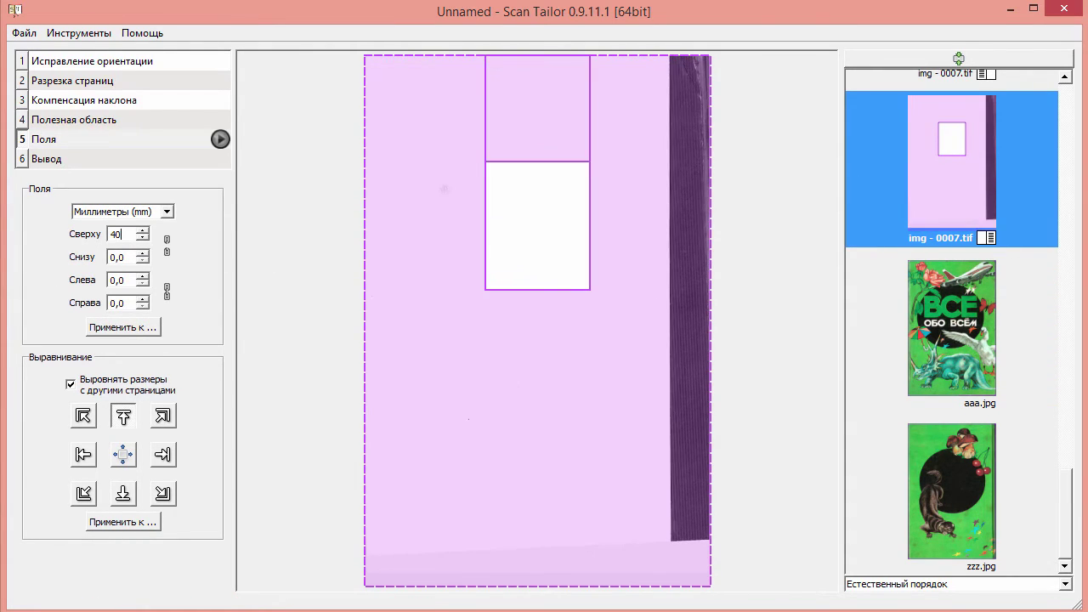
key(BackSpace)
key(BackSpace)
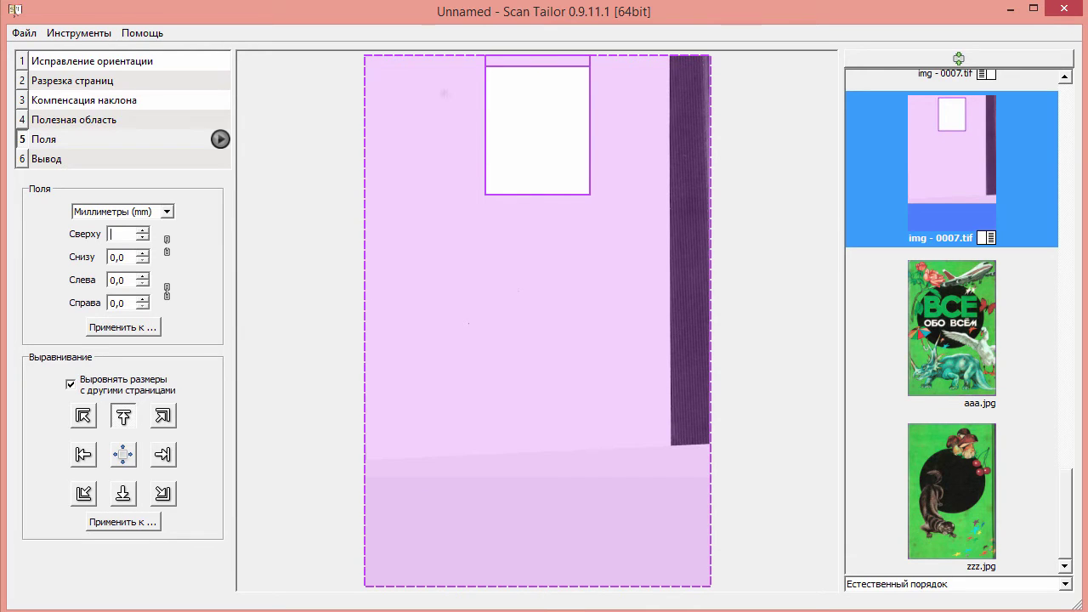
text(400)
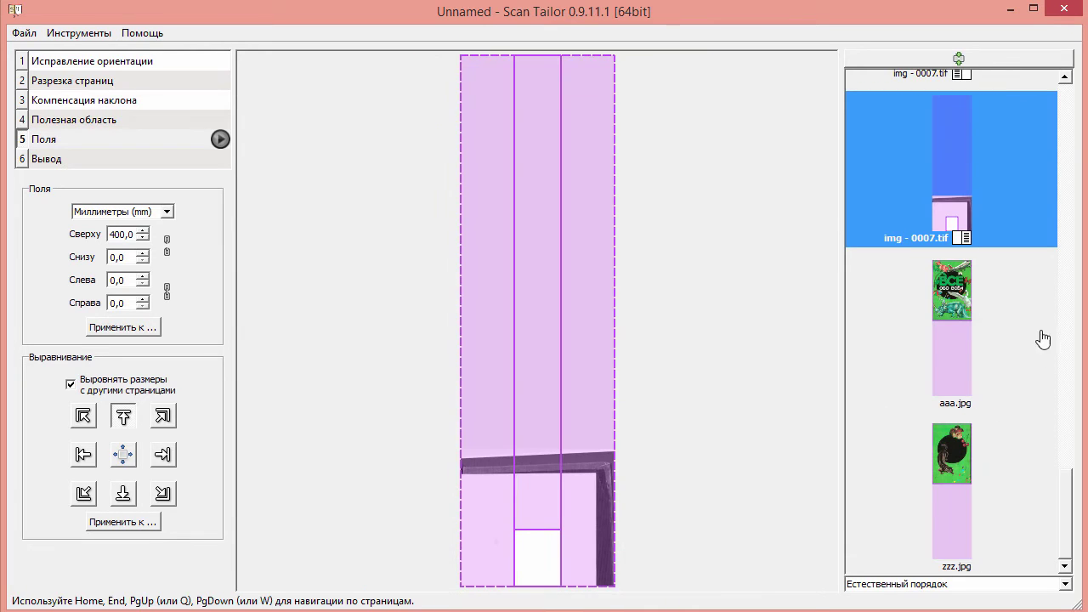
click(964, 331)
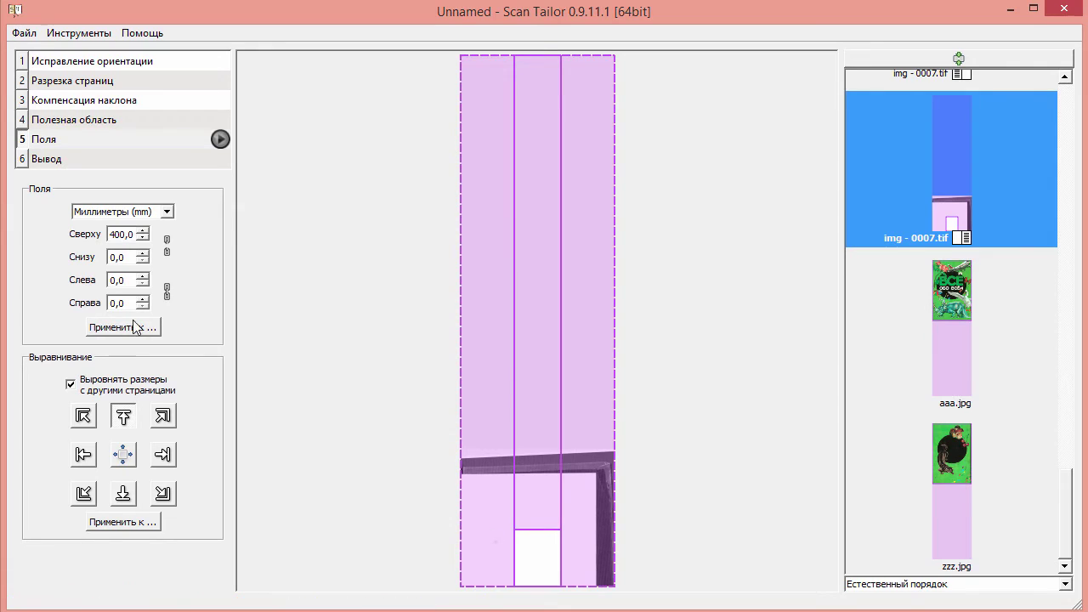
Step: Restore the top margin of the right page of img - 0007.tif to 15 mm and check both covers
double_click(127, 234)
key(BackSpace)
text(15)
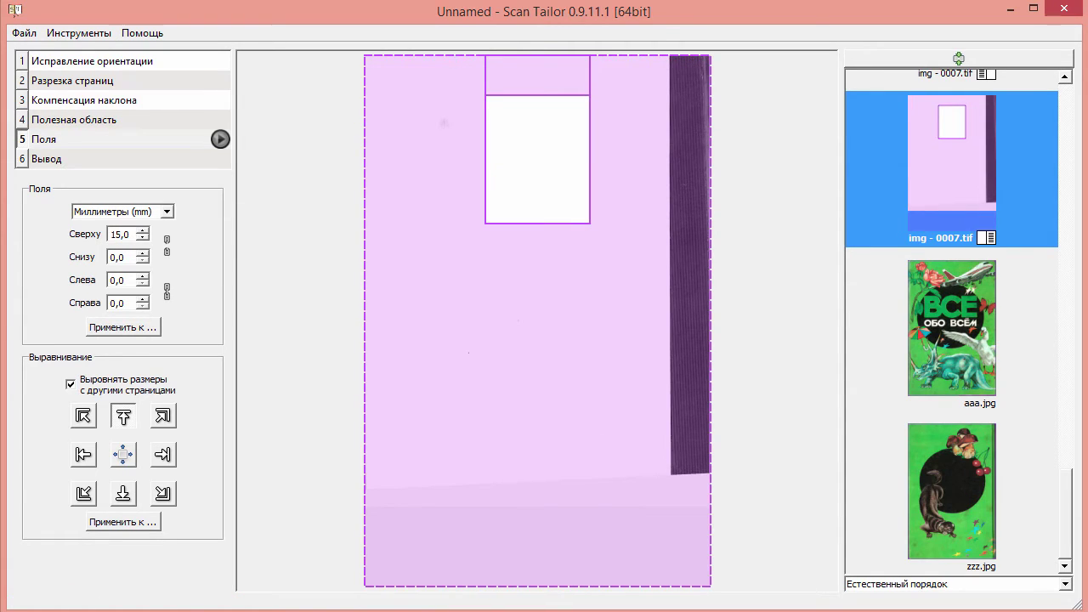
click(952, 492)
click(952, 331)
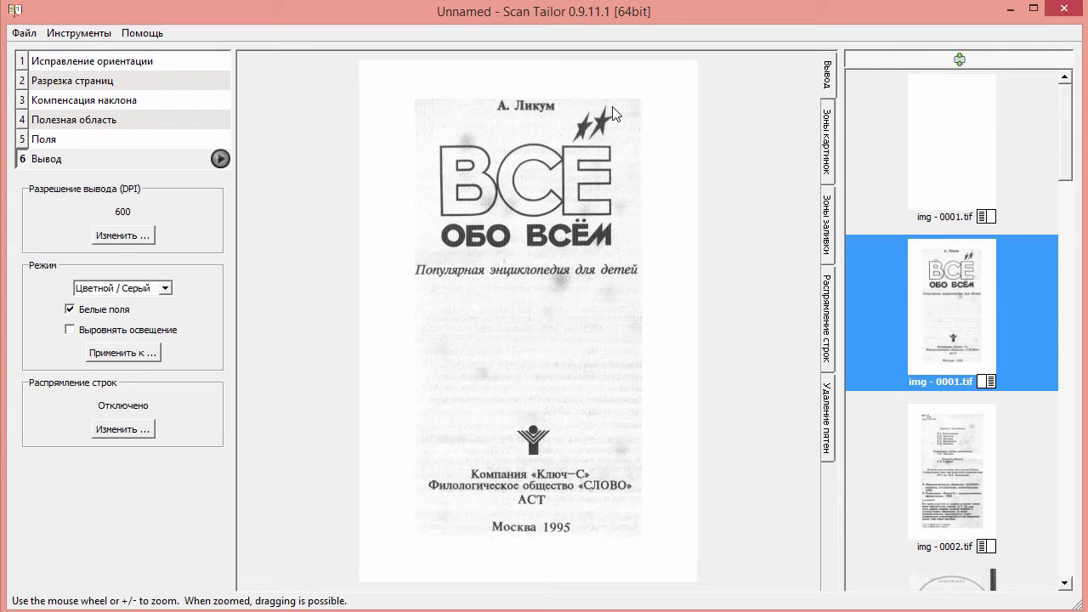
Step: Set the output mode of the left page of img - 0004.tif to Цветной / Серый and enable white margins
click(151, 291)
click(152, 291)
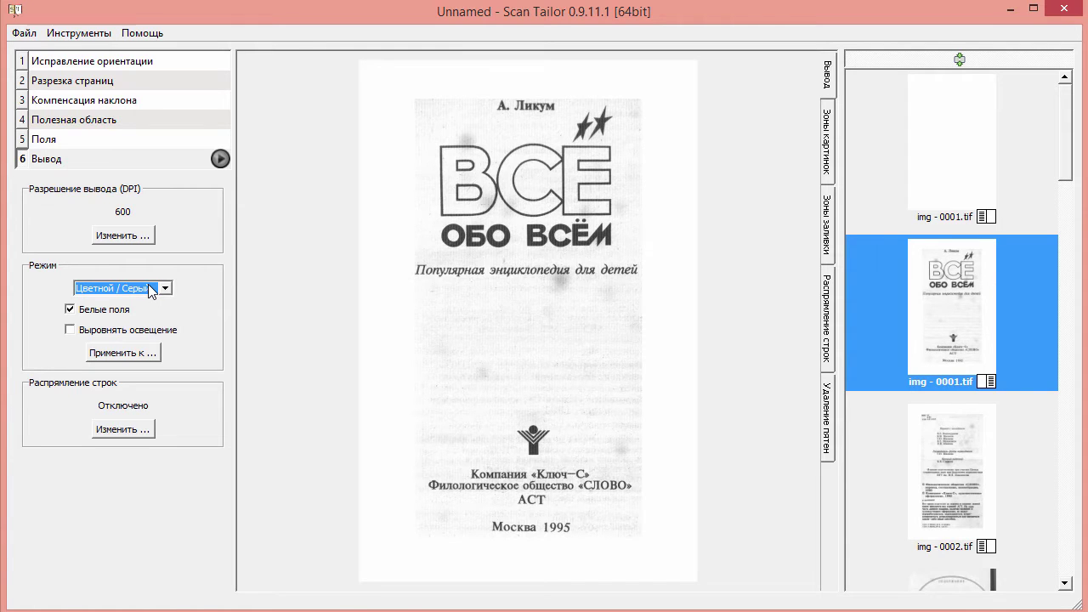
drag(1065, 161, 1061, 312)
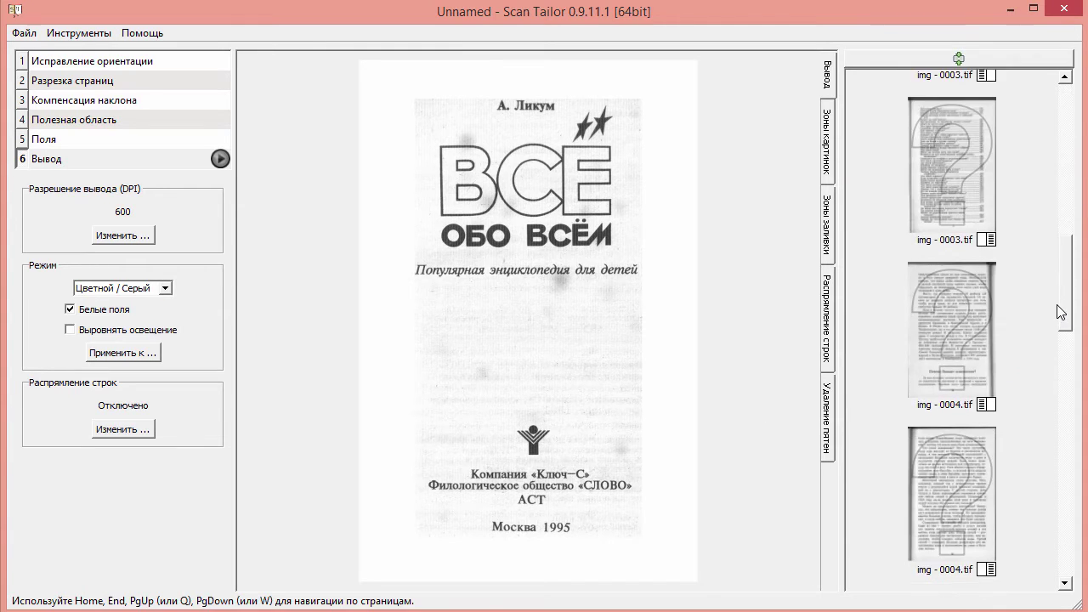
click(929, 333)
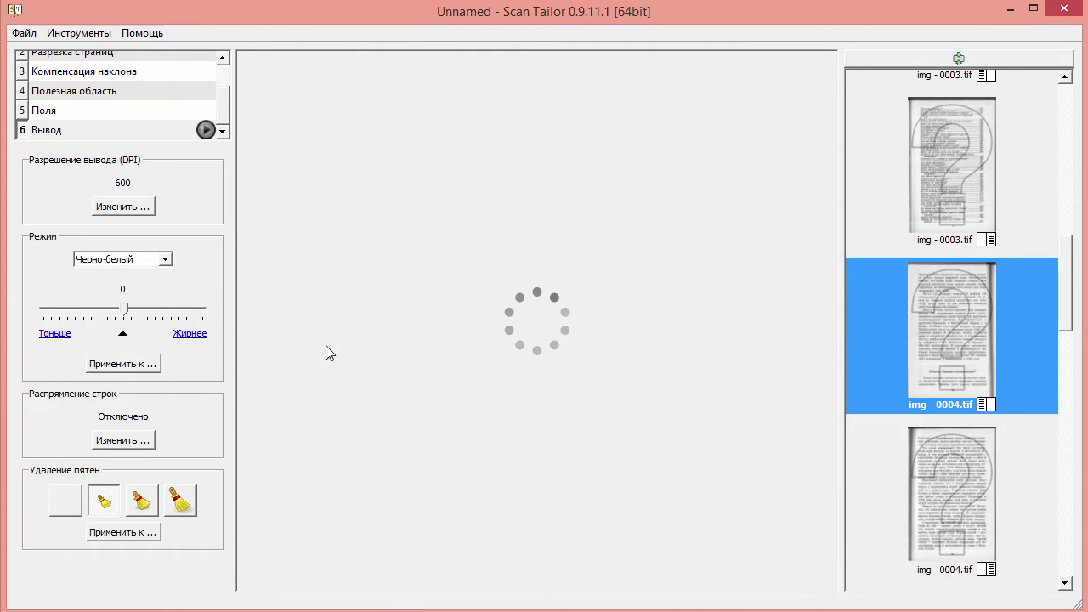
click(107, 258)
click(102, 282)
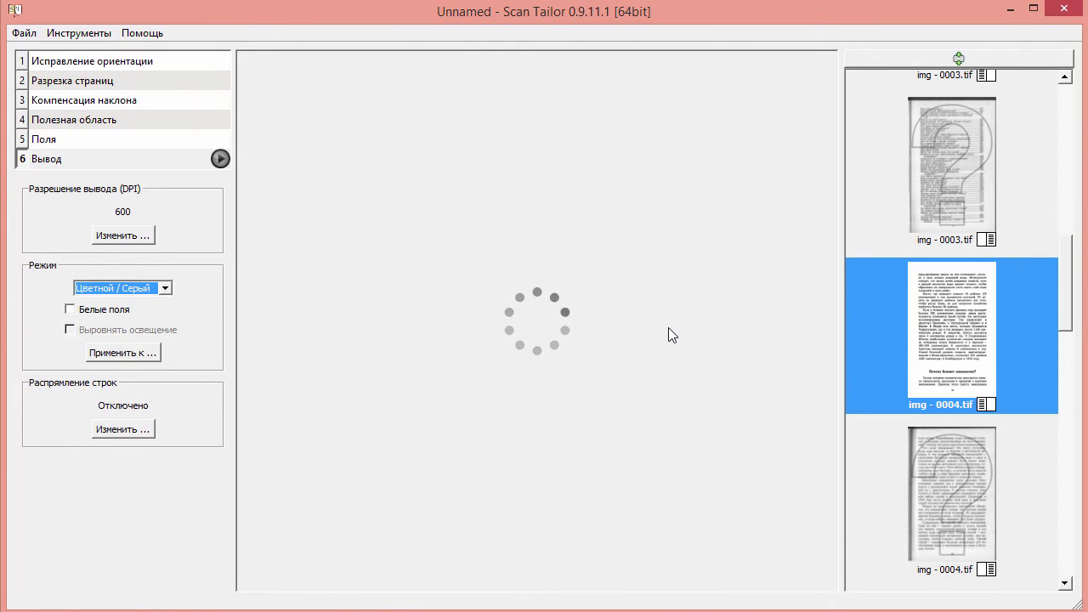
click(113, 315)
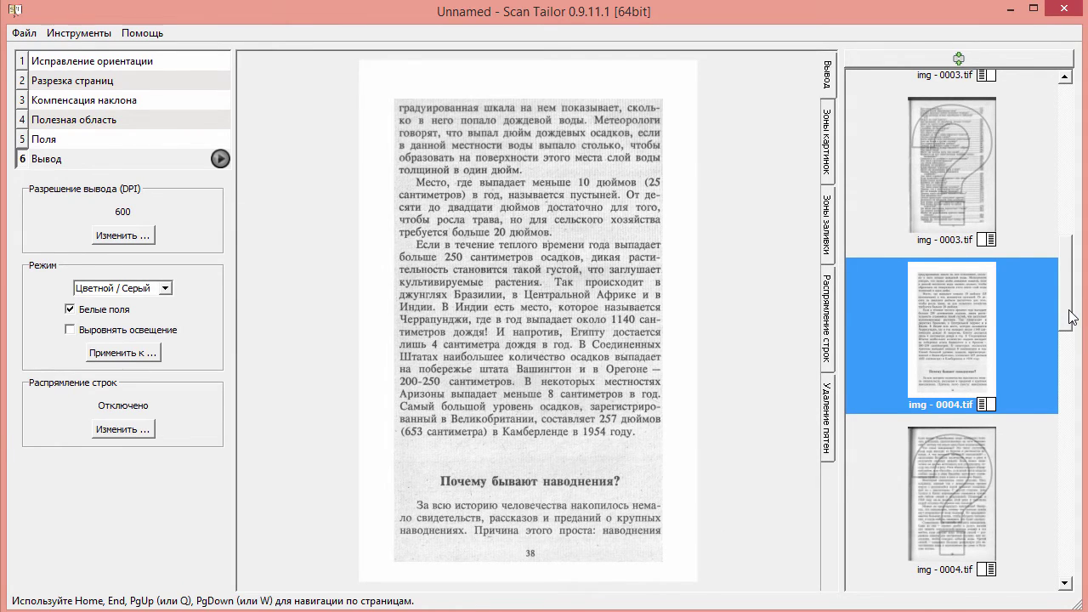
Step: Set the output mode of the right and left pages of img - 0001.tif to Черно-белый
drag(1069, 311, 1062, 116)
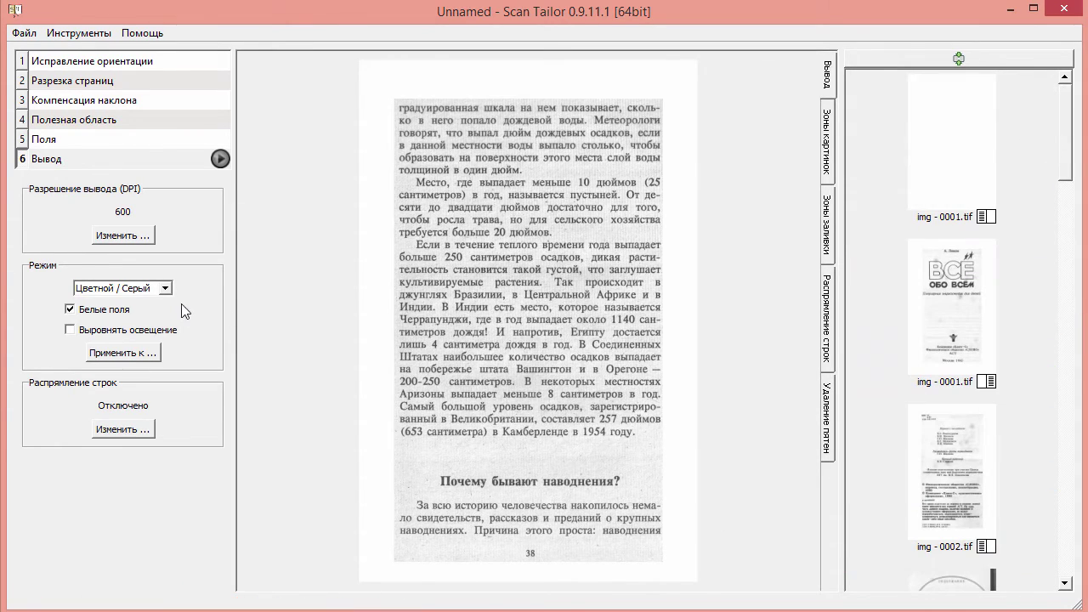
click(956, 298)
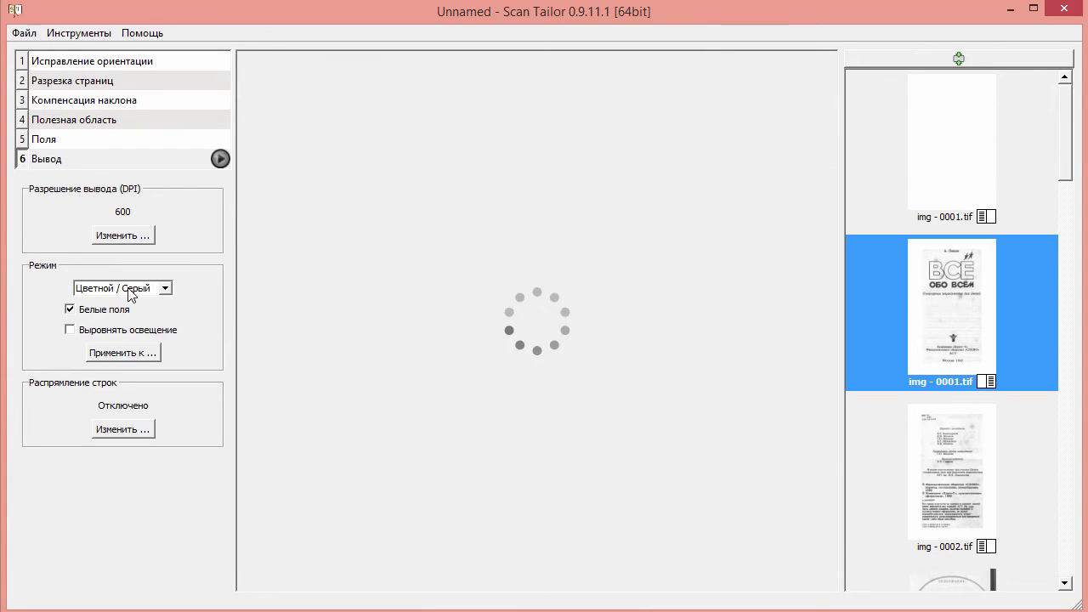
click(136, 288)
click(110, 302)
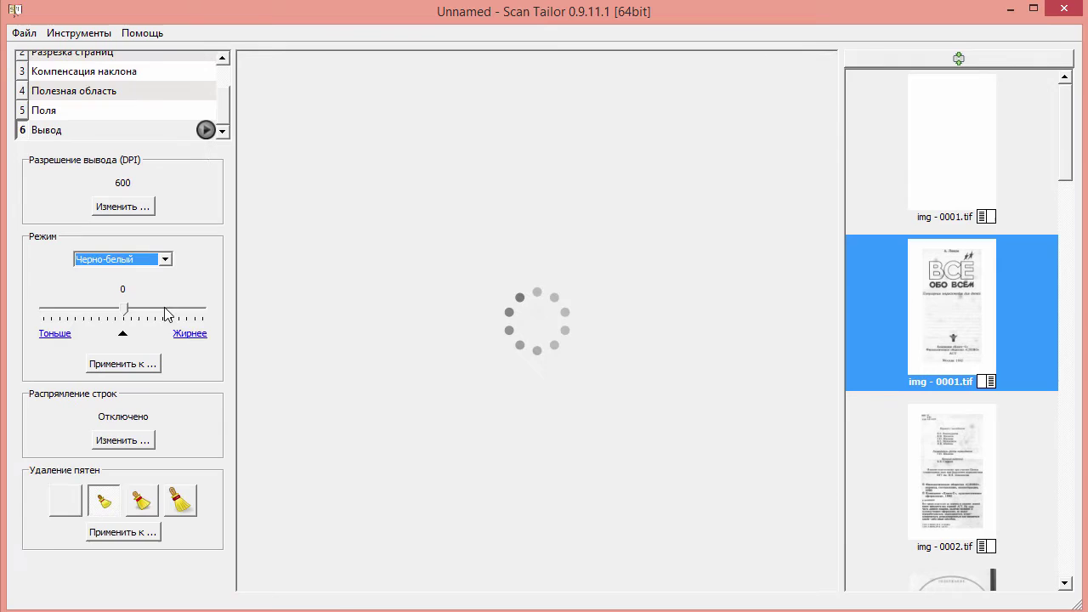
click(958, 139)
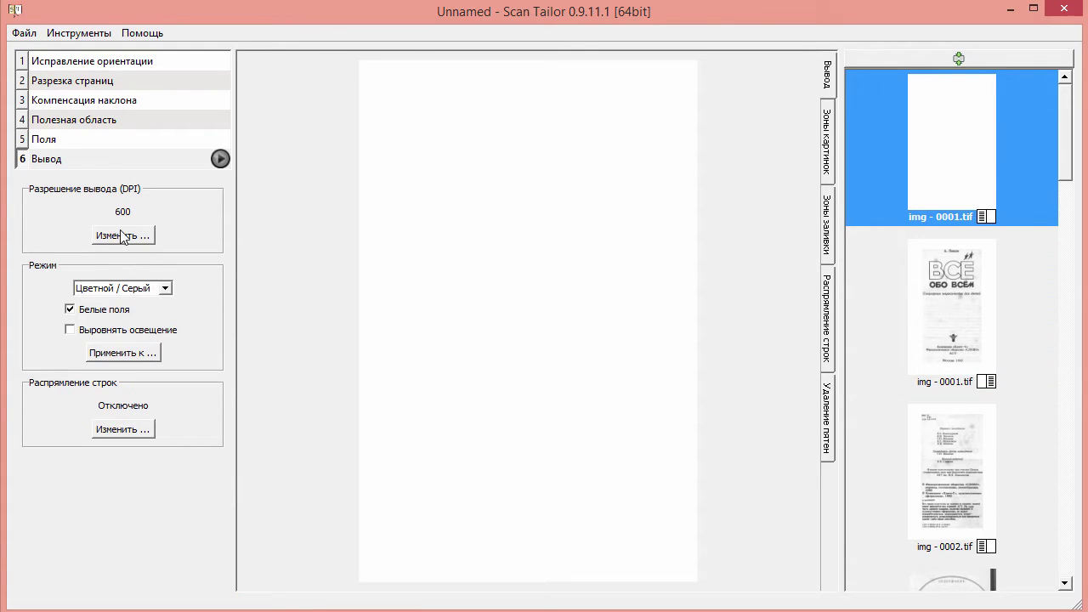
click(111, 288)
click(128, 313)
Step: Set the output resolution to 300 DPI and apply it to all pages
click(128, 206)
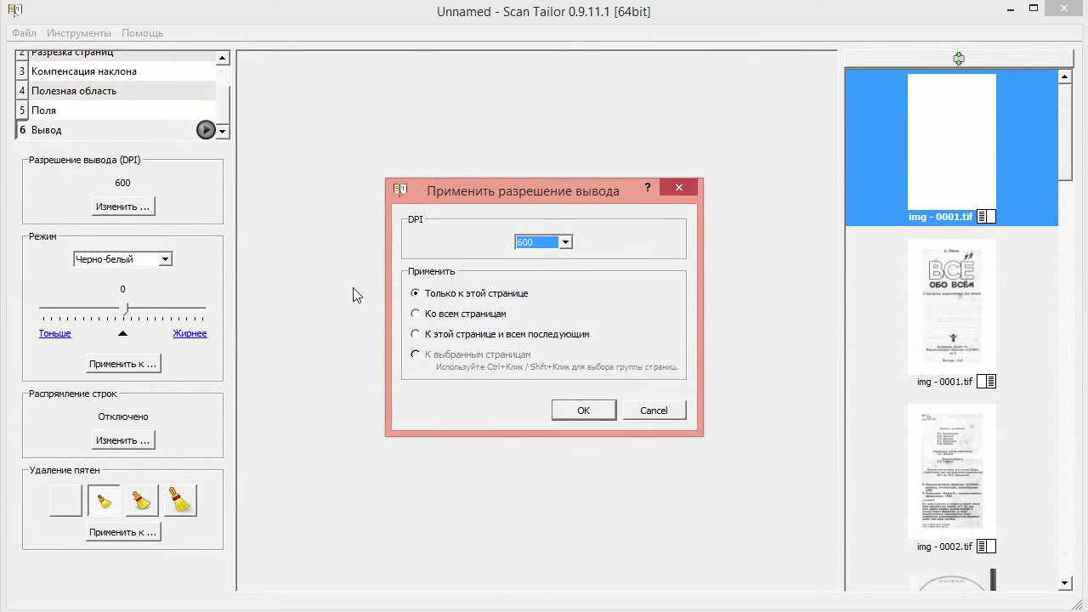
click(544, 242)
click(548, 258)
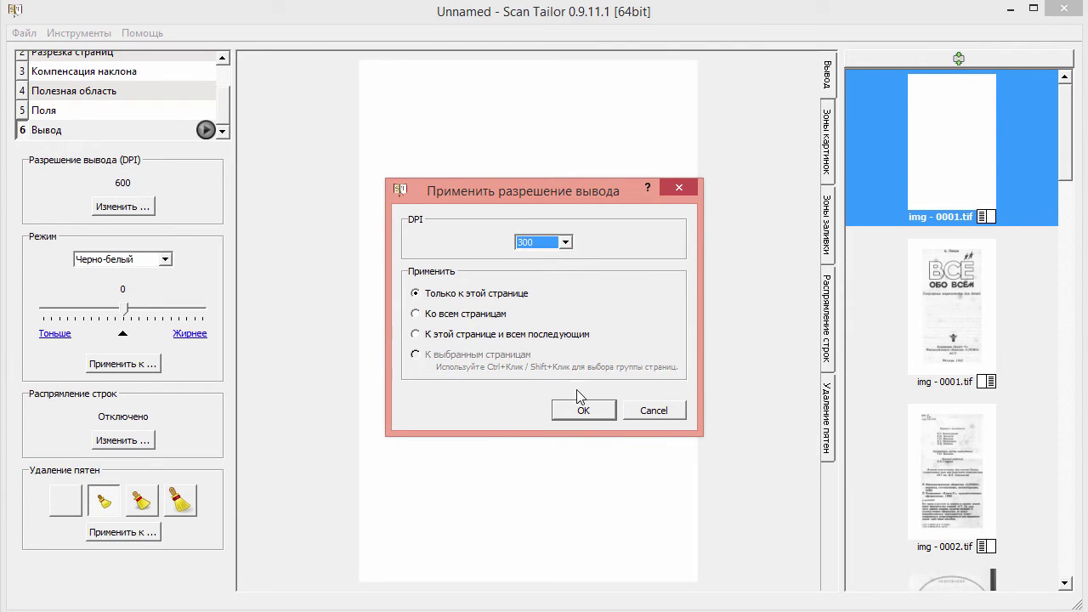
click(473, 314)
click(586, 413)
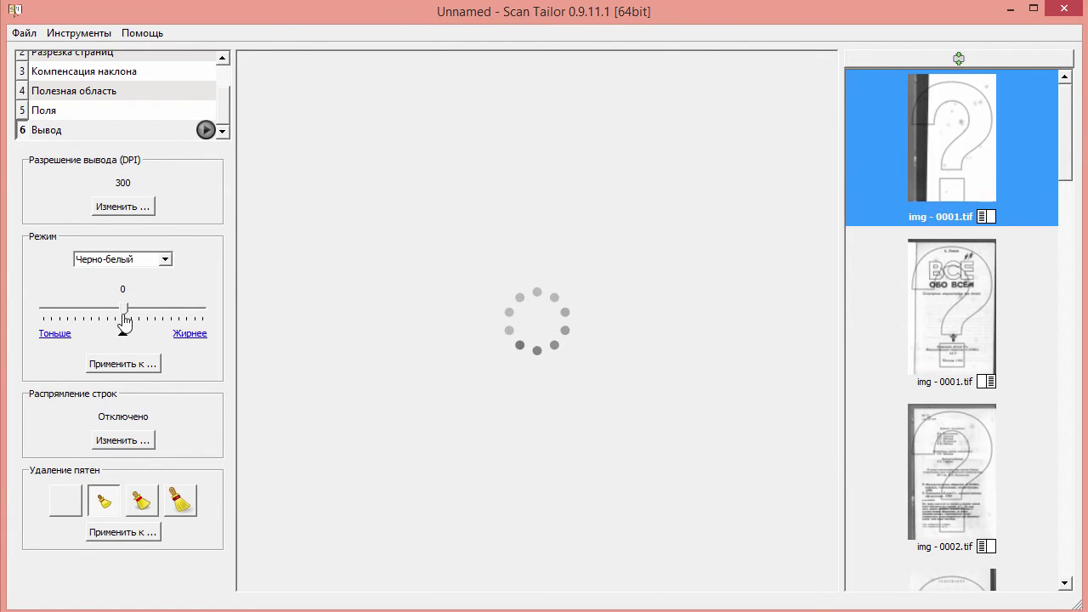
Step: Apply the Черно-белый output mode of the left page of img - 0001.tif to all pages
click(130, 367)
click(463, 295)
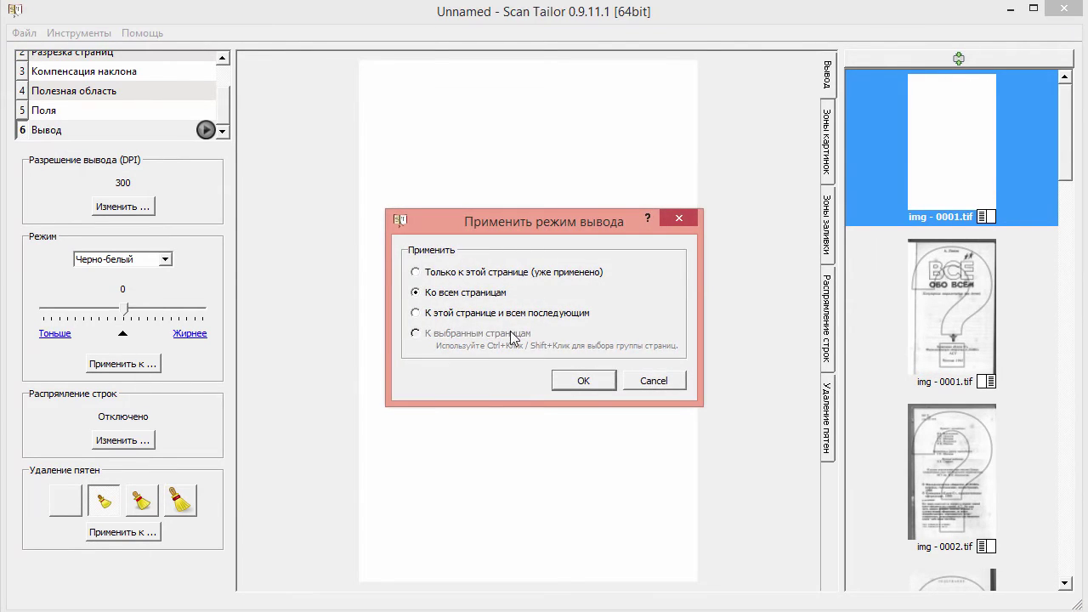
click(587, 384)
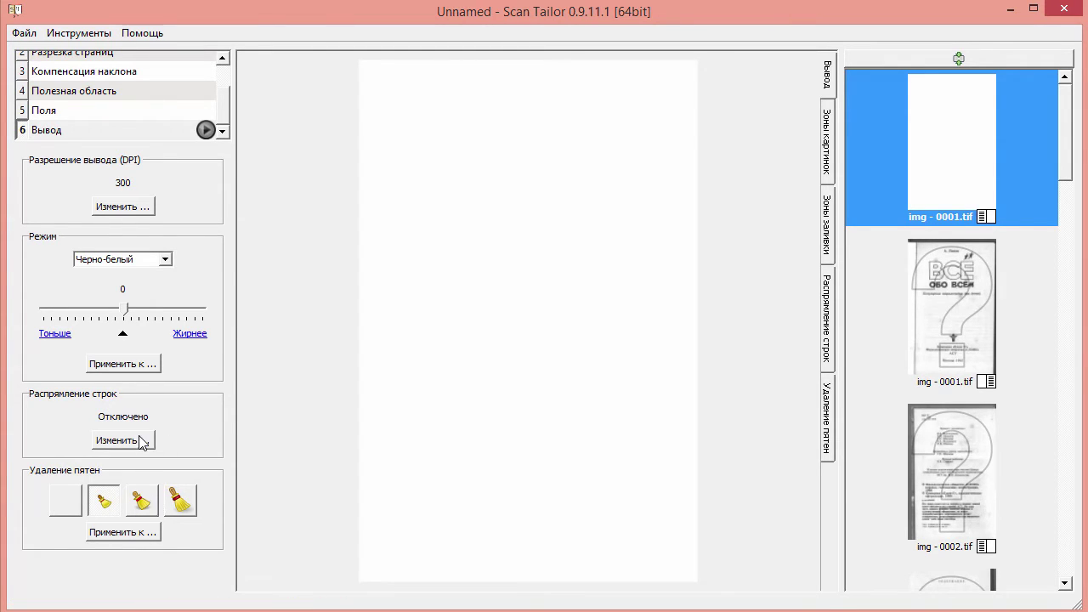
Step: Apply the lightest despeckling level to all pages and run batch processing of the output stage
click(121, 534)
click(435, 292)
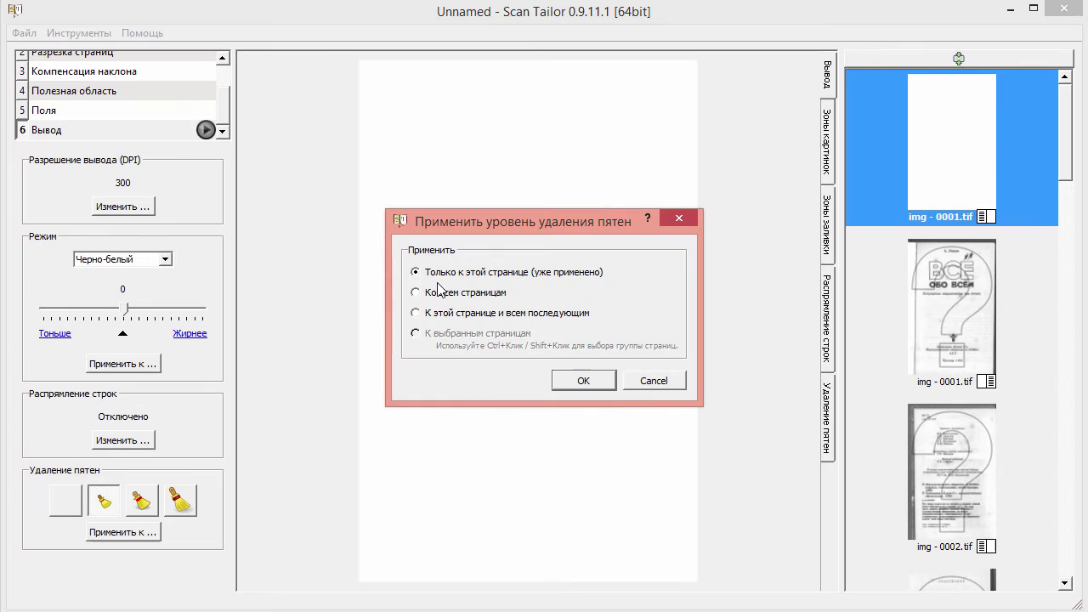
click(567, 384)
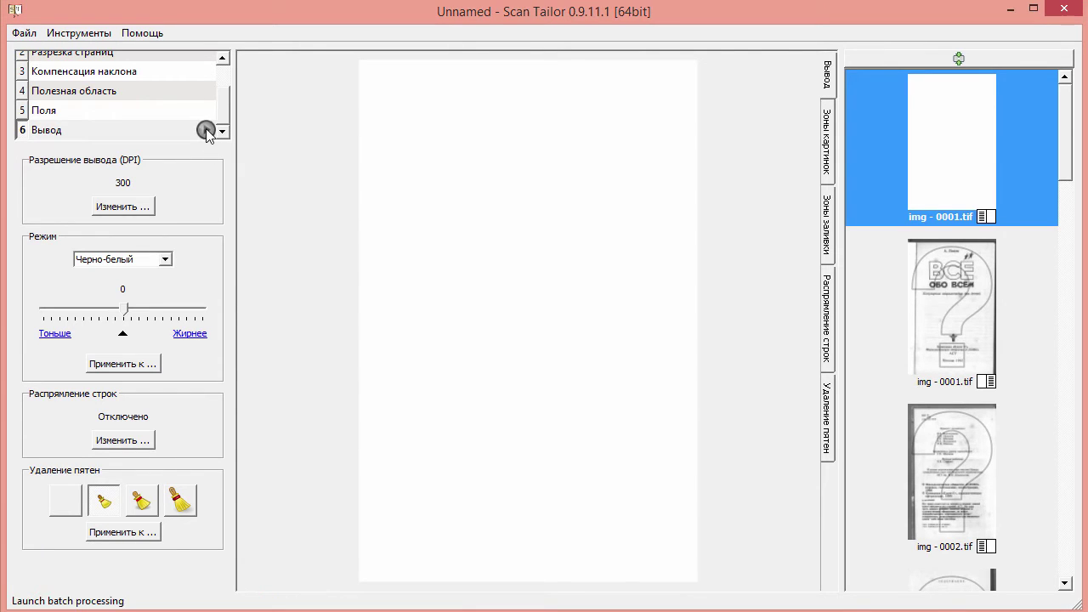
click(206, 129)
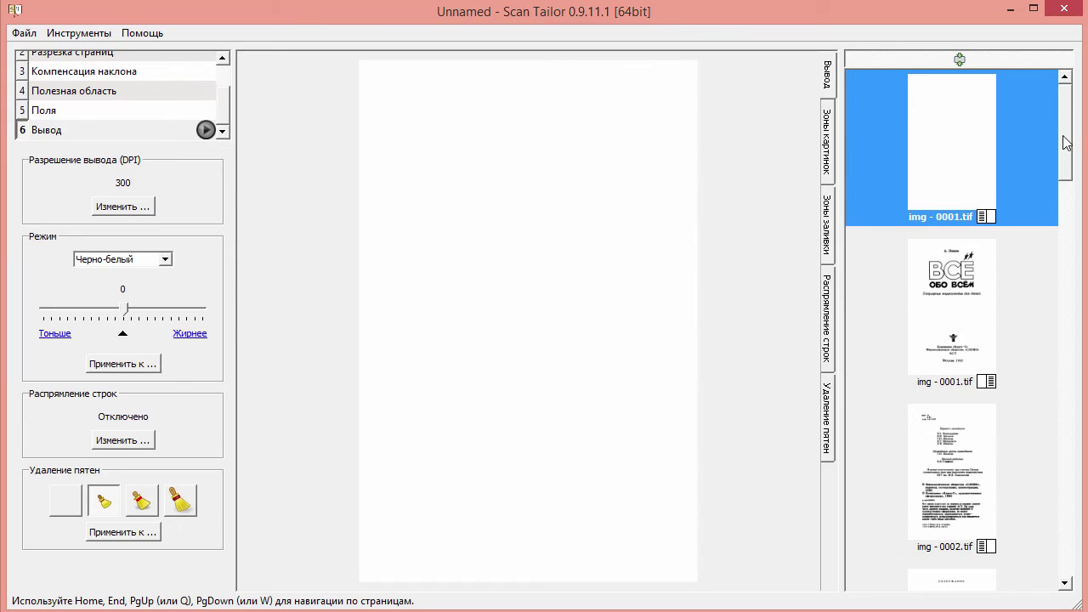
Step: Set the output mode of both covers, aaa.jpg and zzz.jpg, to Цветной / Серый
drag(1065, 143, 1065, 557)
click(947, 329)
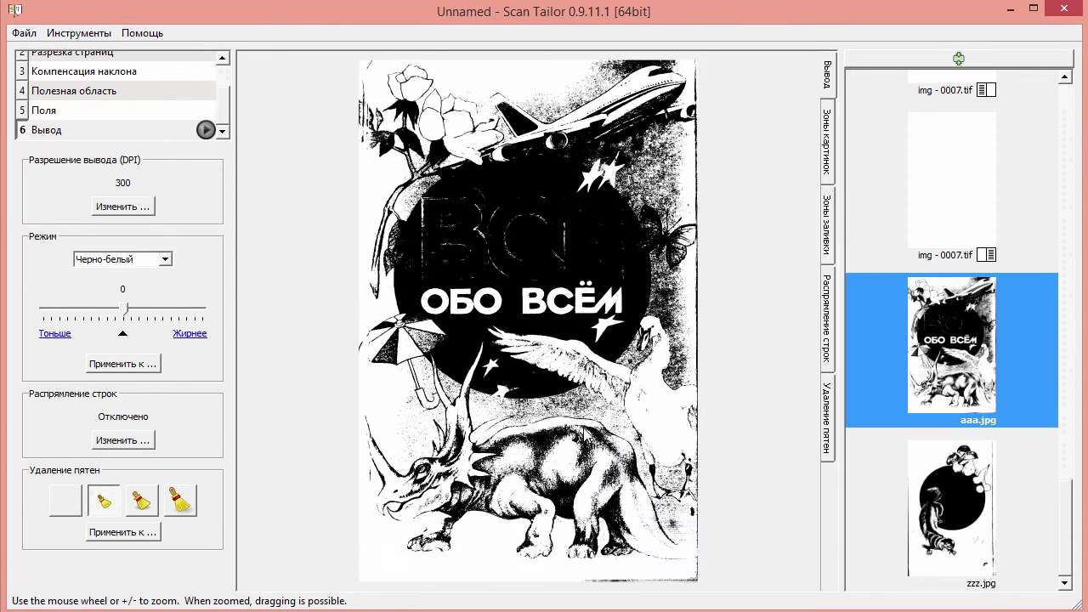
click(166, 259)
click(161, 285)
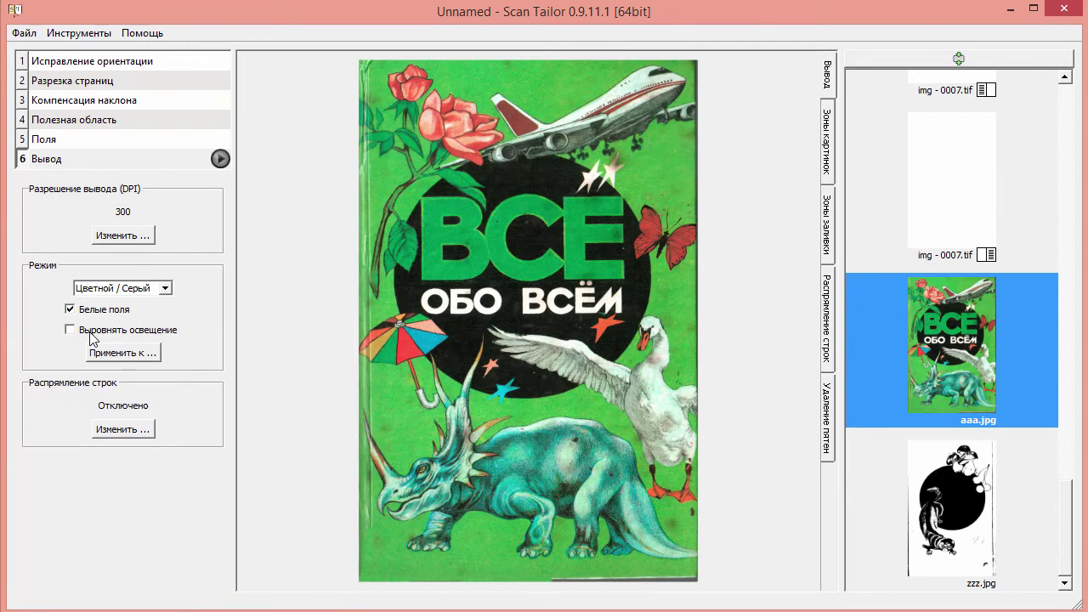
click(959, 529)
click(136, 259)
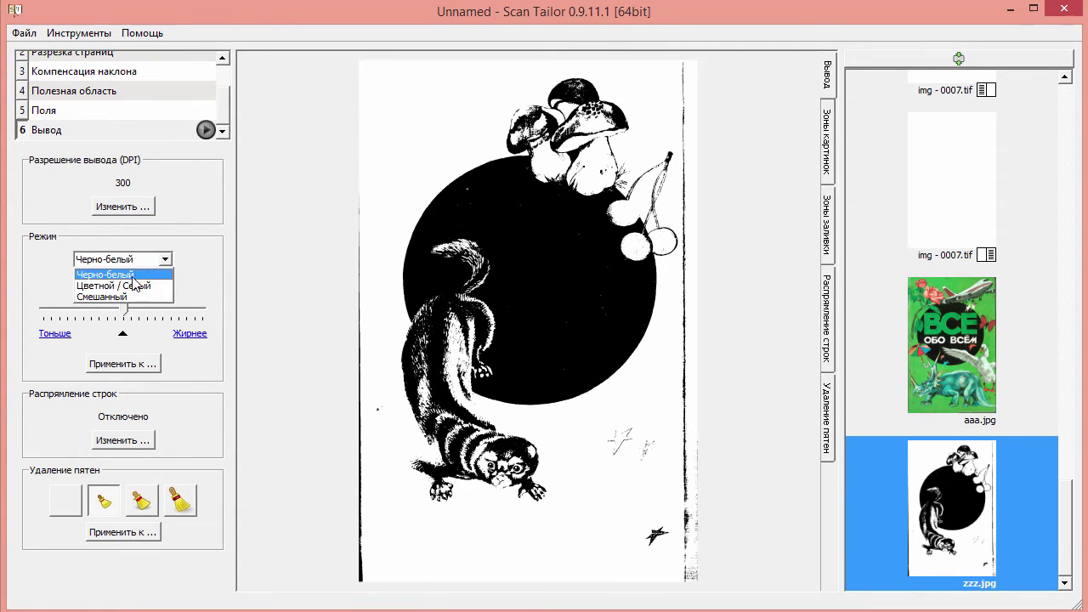
click(110, 285)
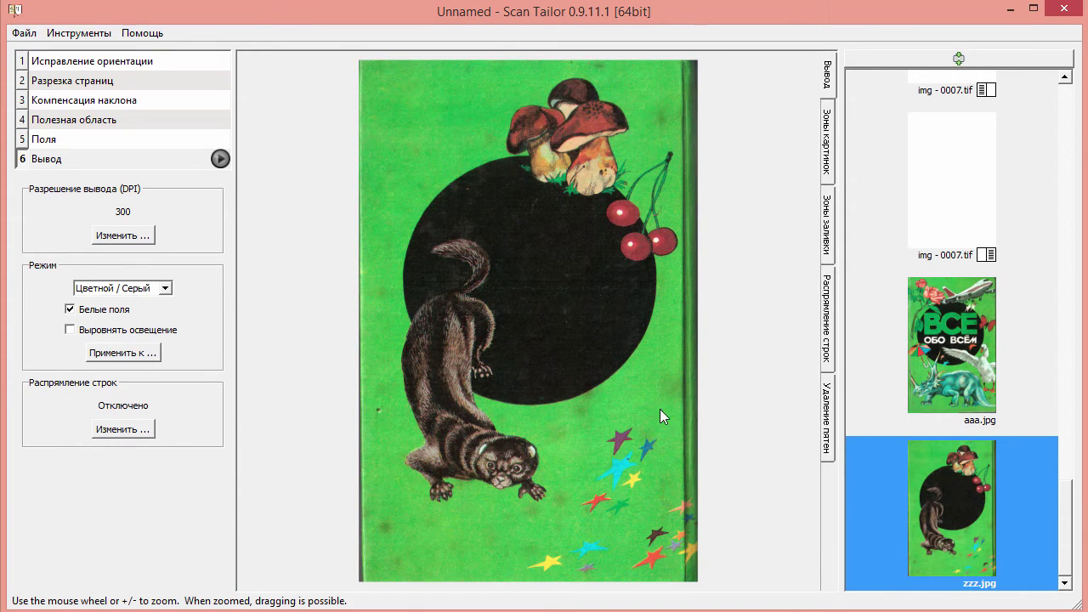
Step: Review the processed output of the front cover and several inner pages from img - 0006.tif back to img - 0002.tif
click(931, 337)
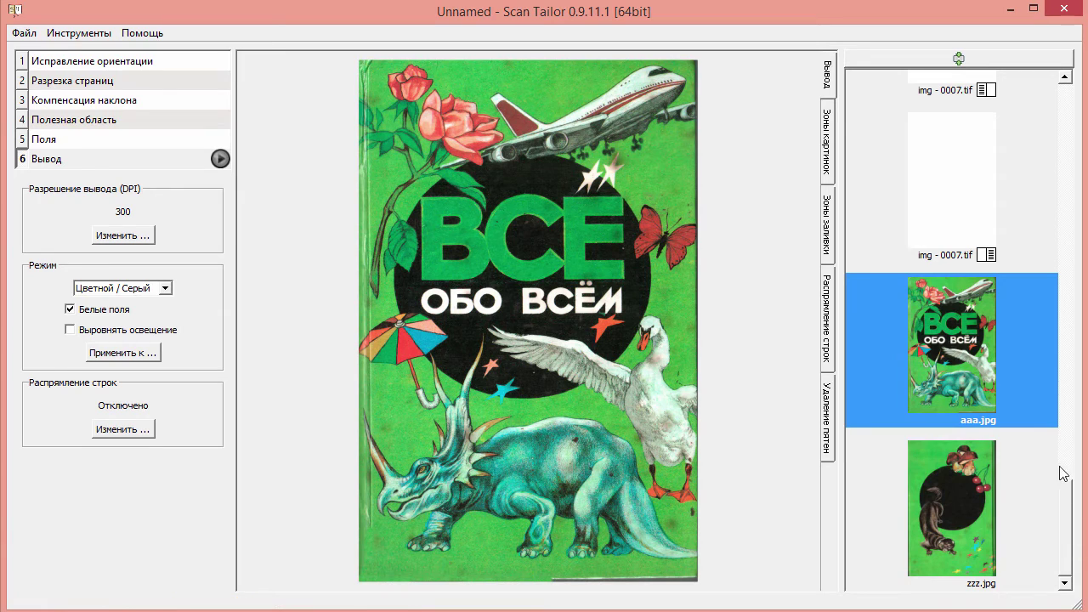
scroll(1063, 474, up, 4)
click(975, 287)
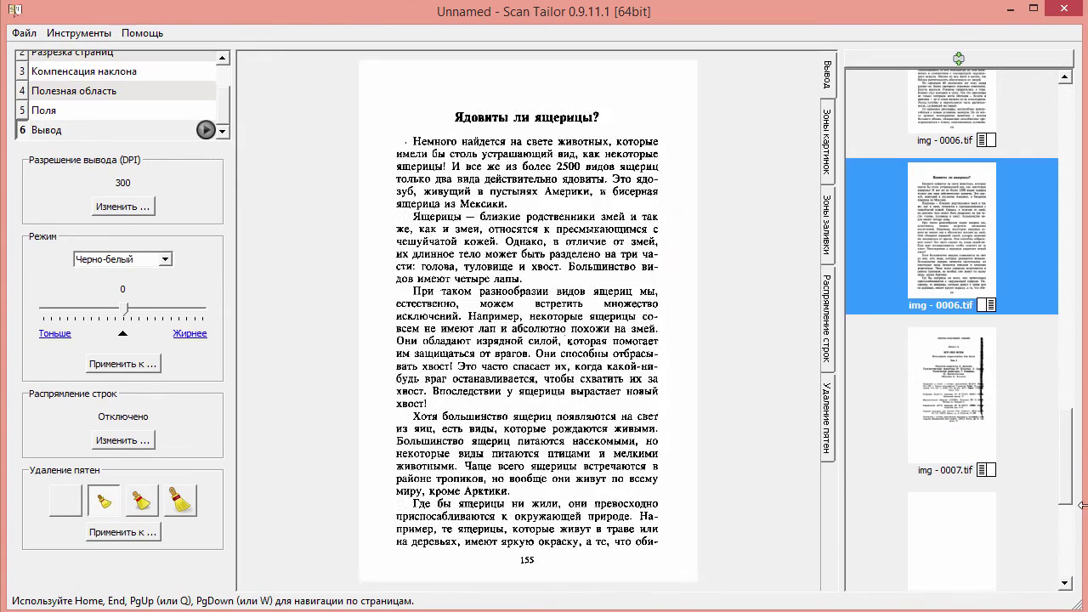
scroll(1039, 382, up, 3)
click(975, 465)
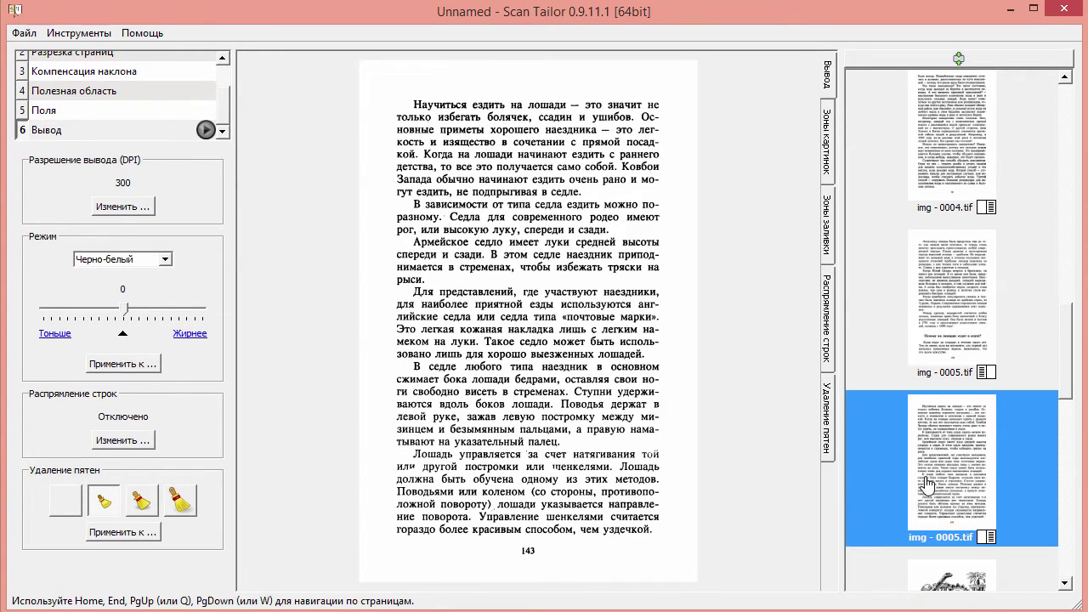
click(984, 328)
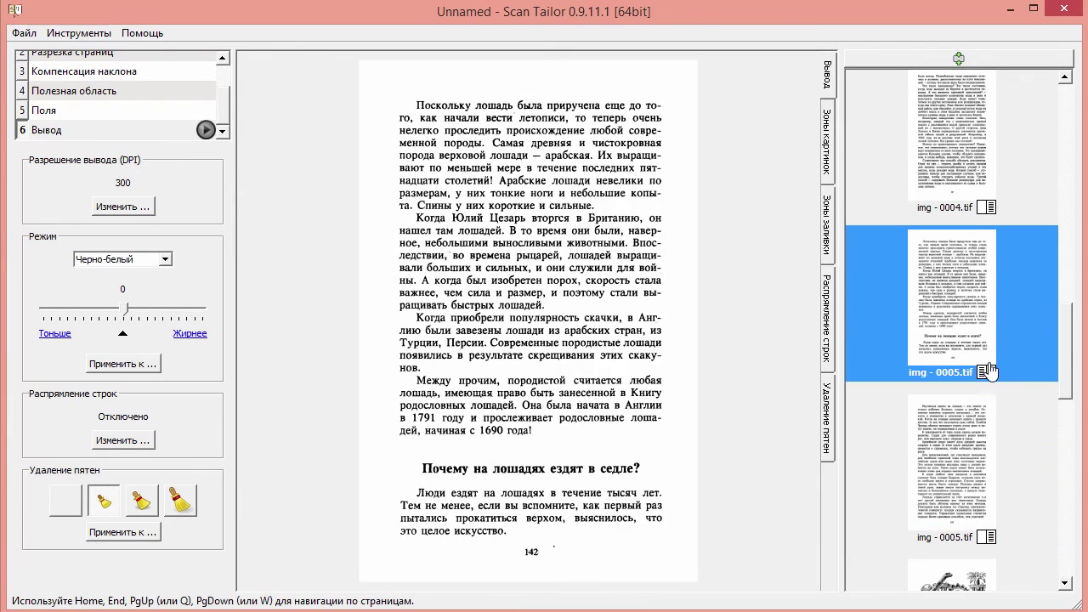
click(966, 178)
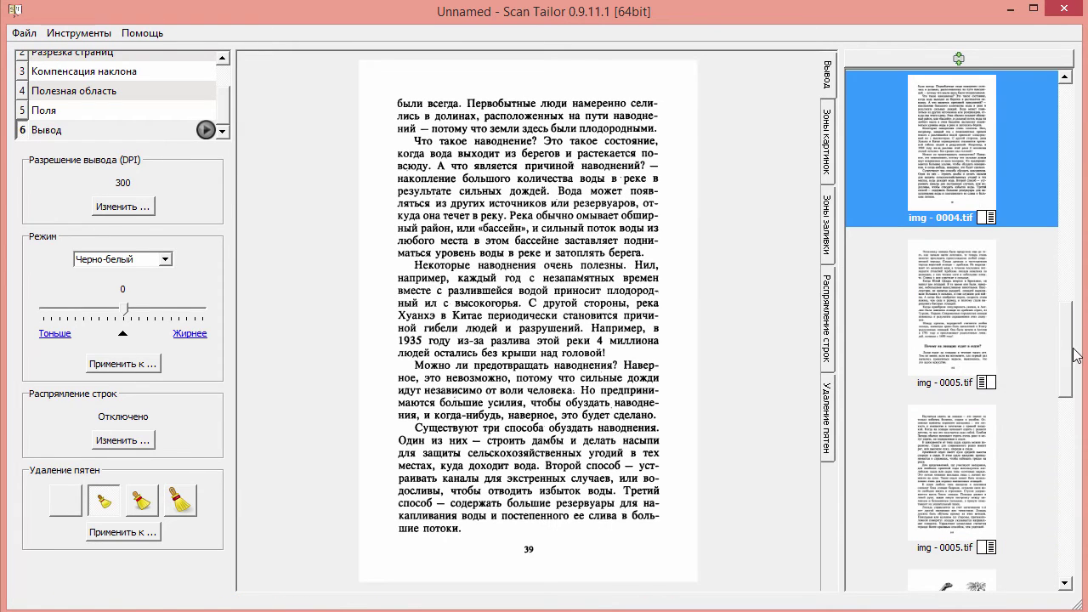
scroll(976, 208, up, 5)
click(975, 208)
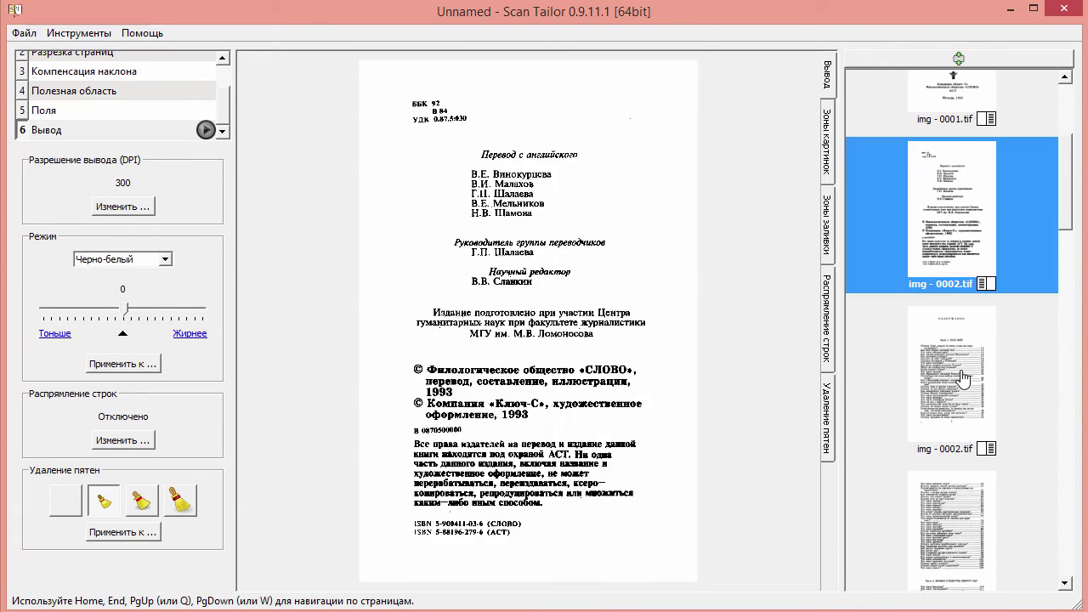
click(952, 374)
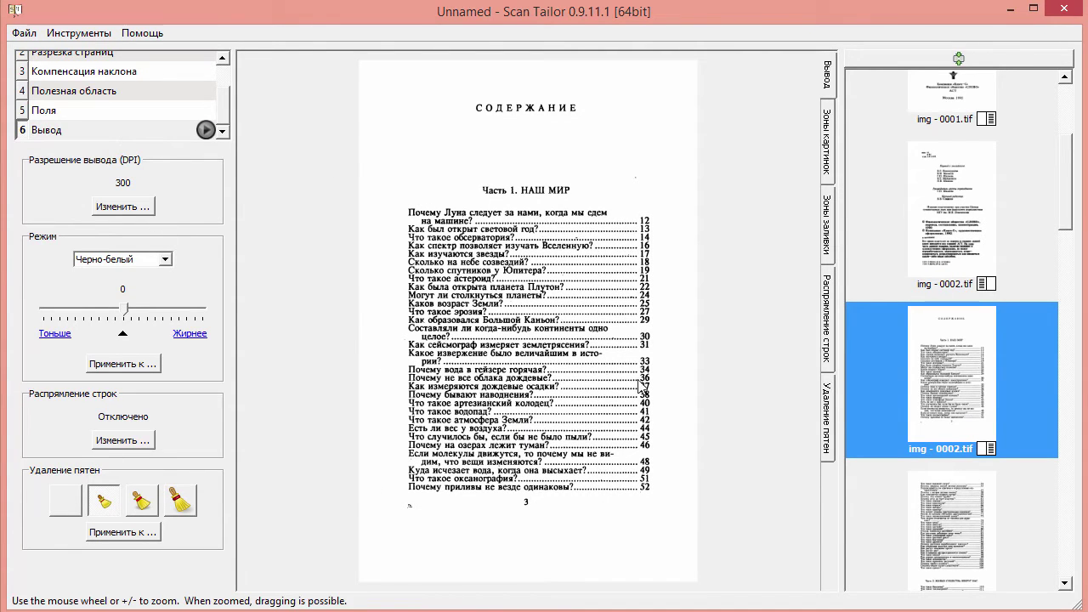
drag(1071, 180, 1032, 563)
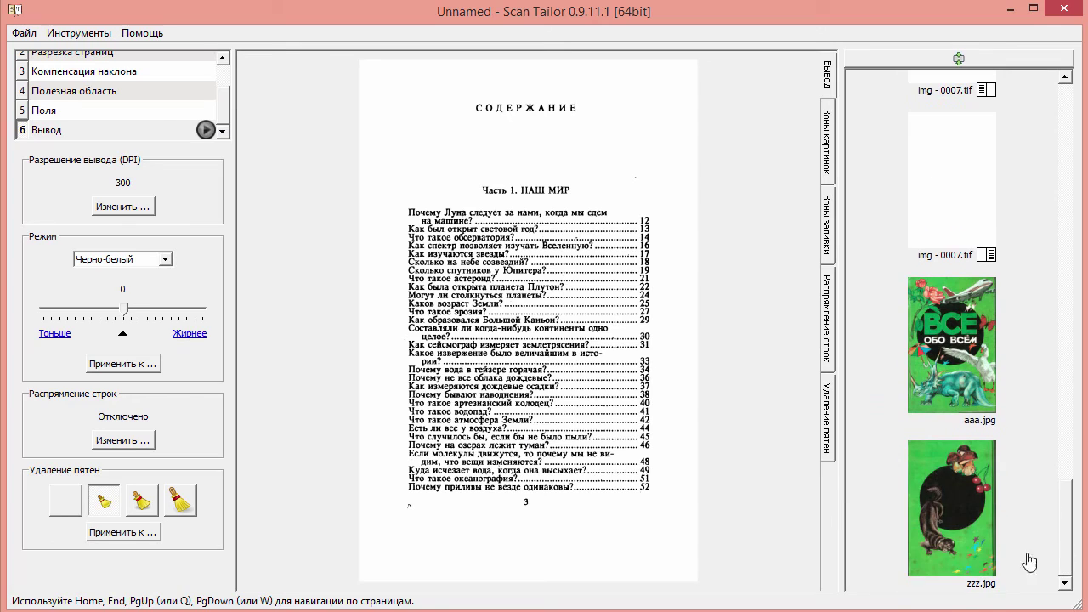
Step: Save the Scan Tailor project as 123 in the folder 213 on drive E:
click(25, 33)
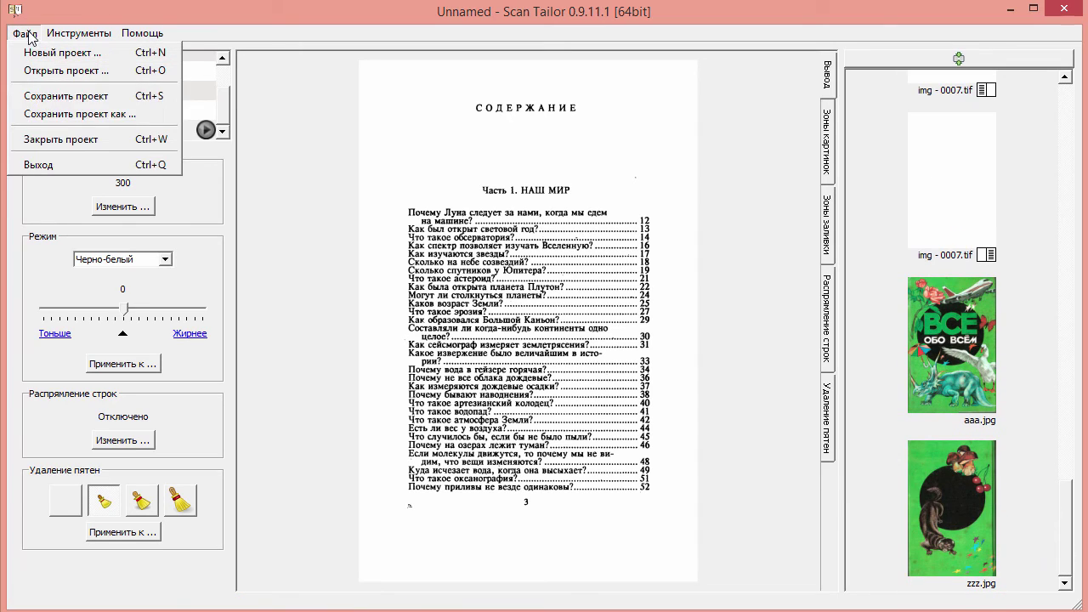
click(83, 115)
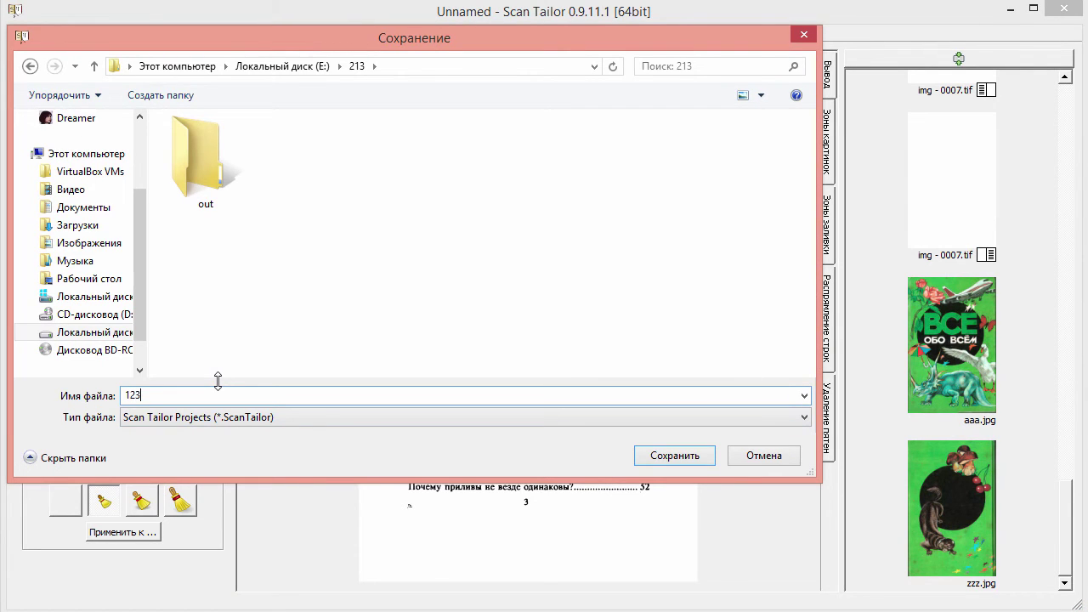
click(672, 464)
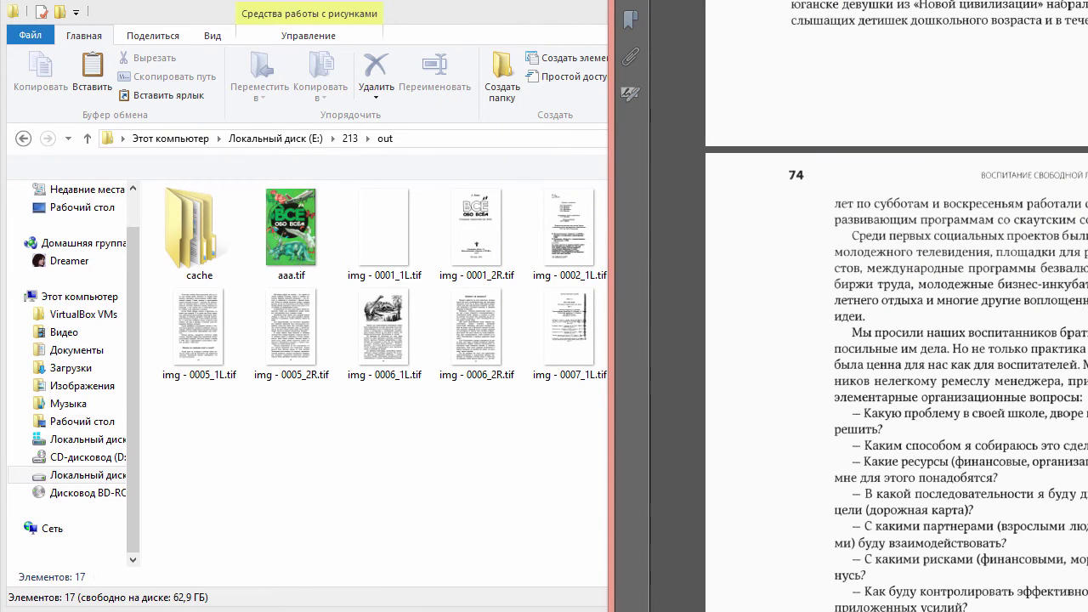
Step: Close the open PDF document, switch to an empty Adobe Acrobat Pro window and enlarge it to fill the screen
key(alt+F4)
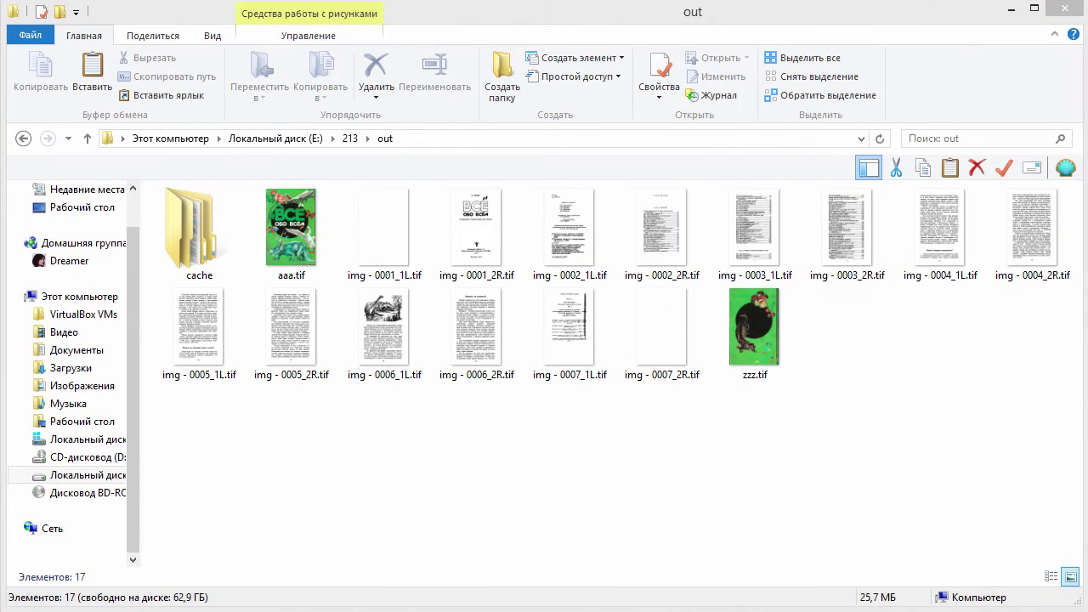
key(super)
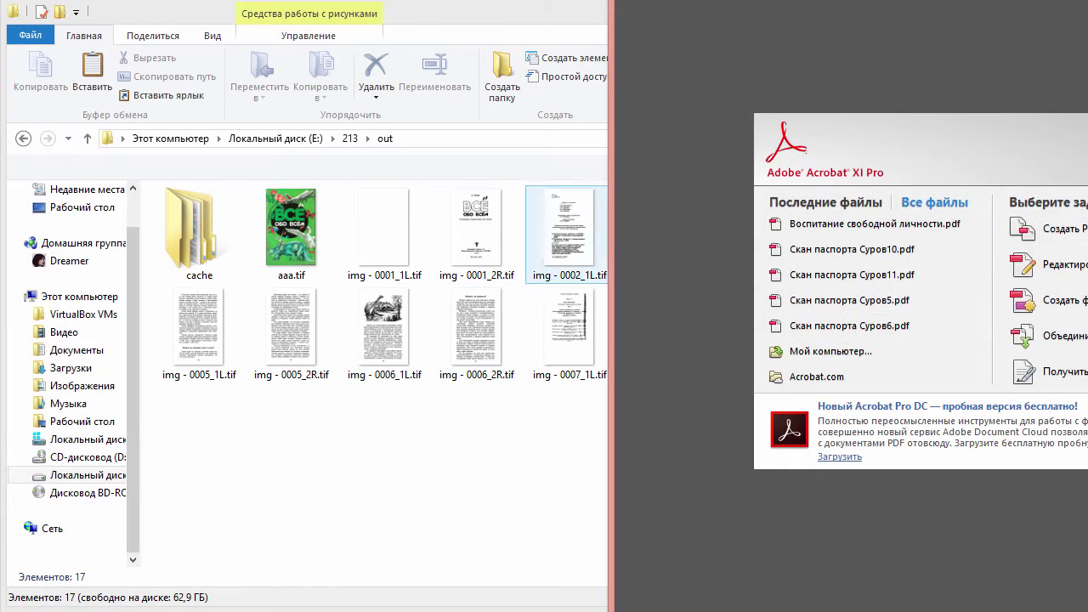
drag(680, 90, 76, 14)
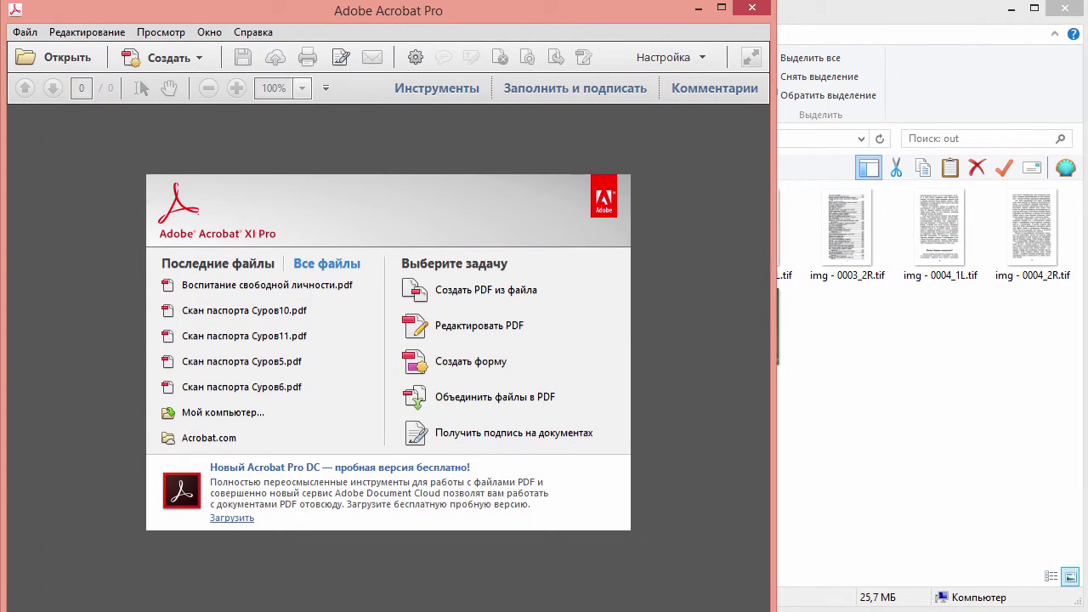
drag(536, 611, 535, 606)
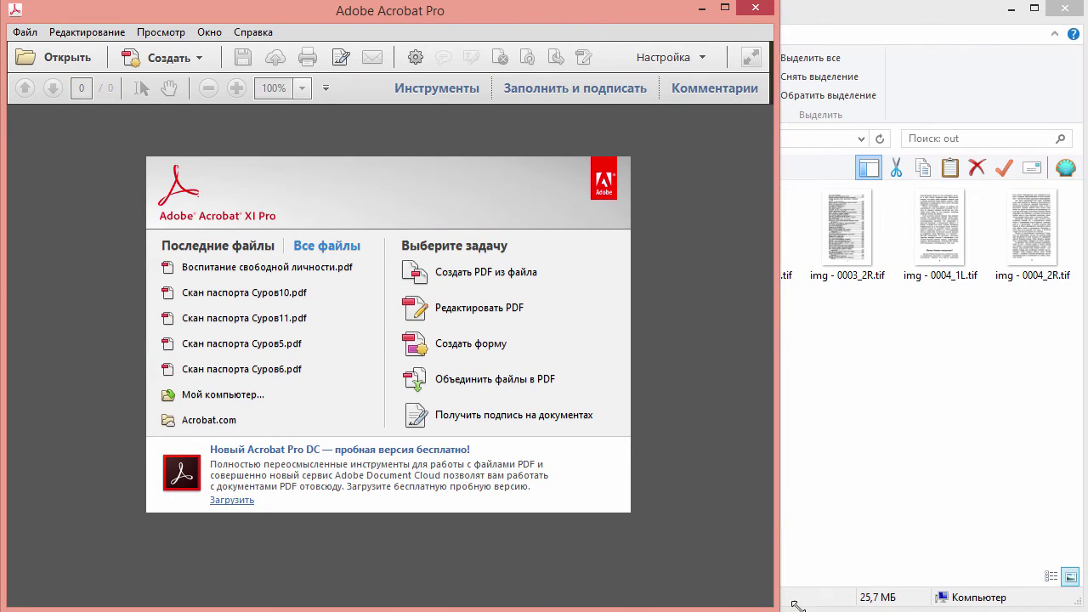
drag(773, 605, 1084, 602)
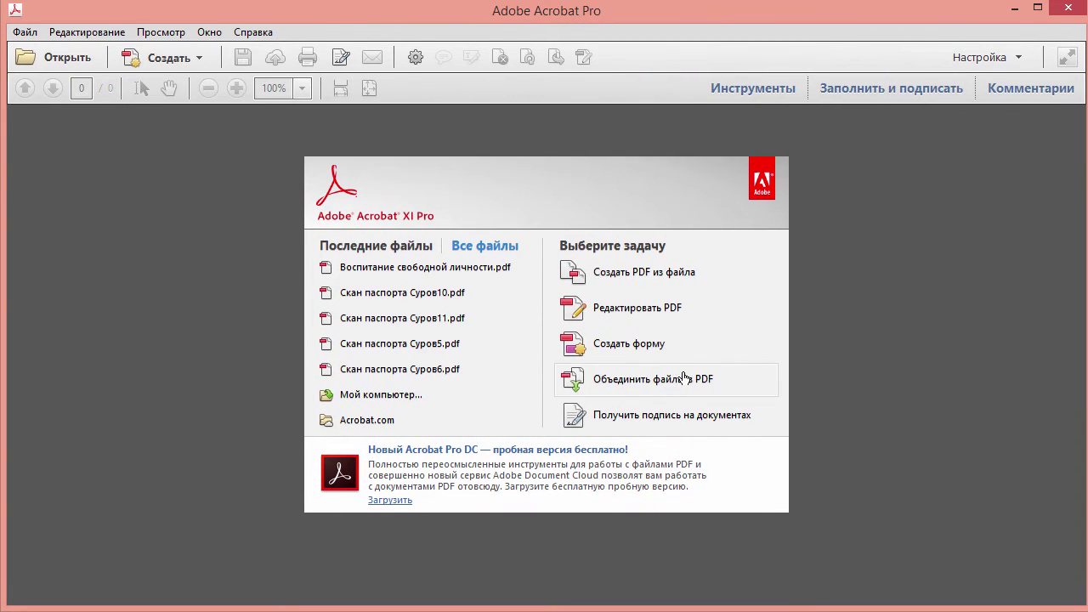
Step: Open Acrobat's tool for combining files into a PDF, cancel it and close Acrobat
click(685, 378)
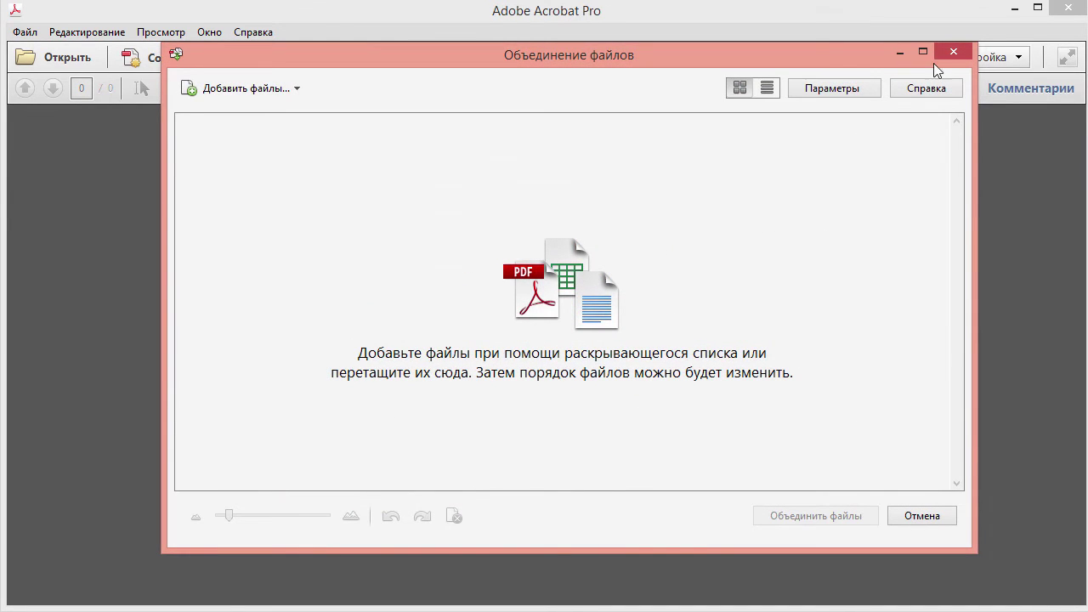
mouse_move(633, 66)
mouse_down()
mouse_move(718, 65)
mouse_move(651, 65)
mouse_up()
key(Escape)
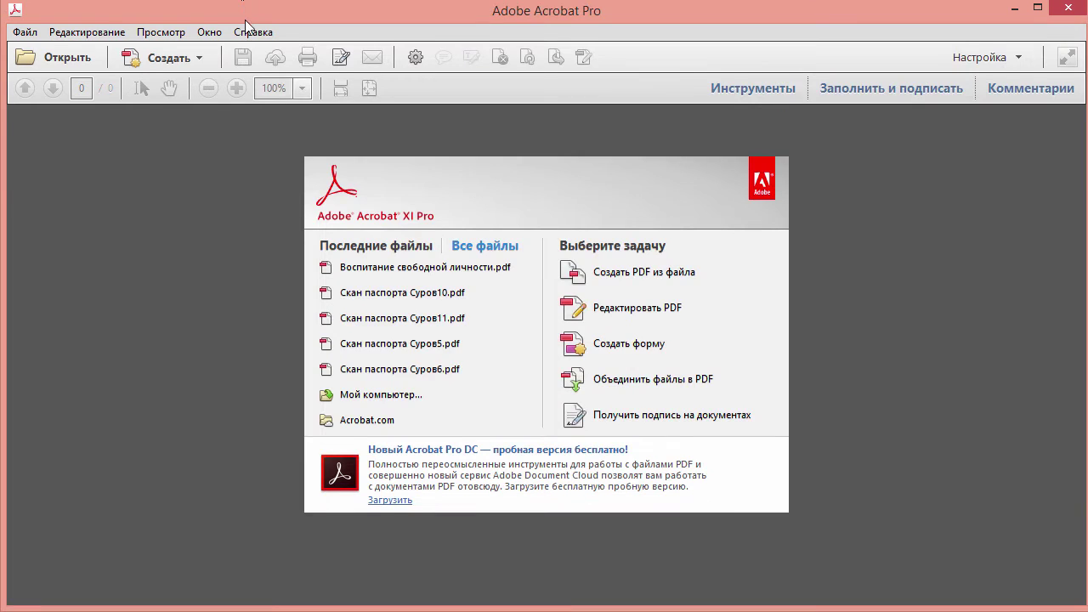
key(alt+F4)
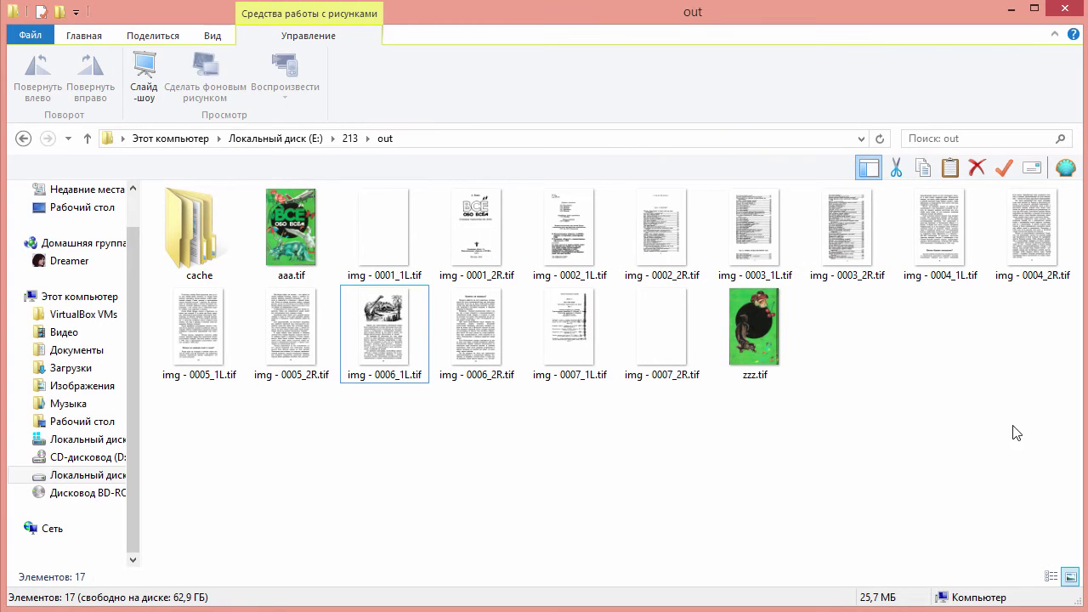
Step: Combine all the TIFF images in the out folder, excluding the cache folder, into a single PDF with Acrobat
drag(1017, 433, 200, 137)
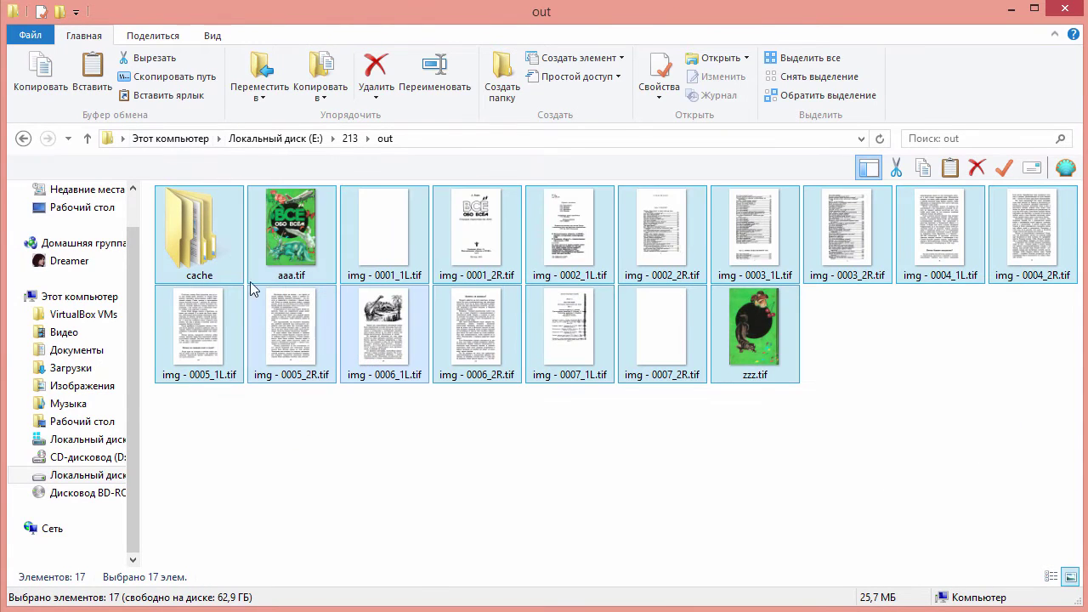
ctrl+click(208, 248)
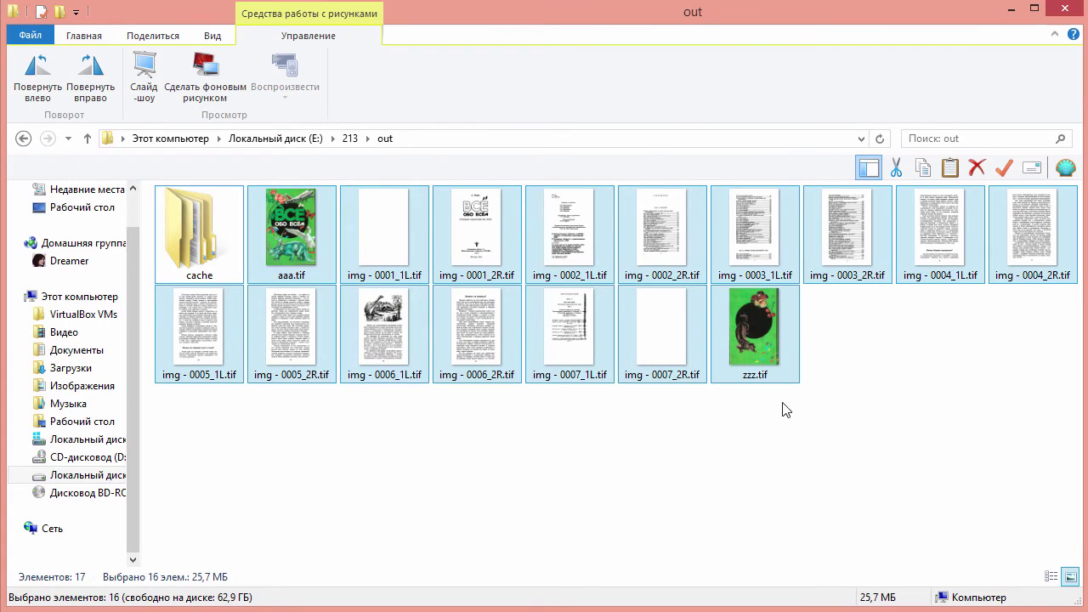
drag(742, 333, 634, 349)
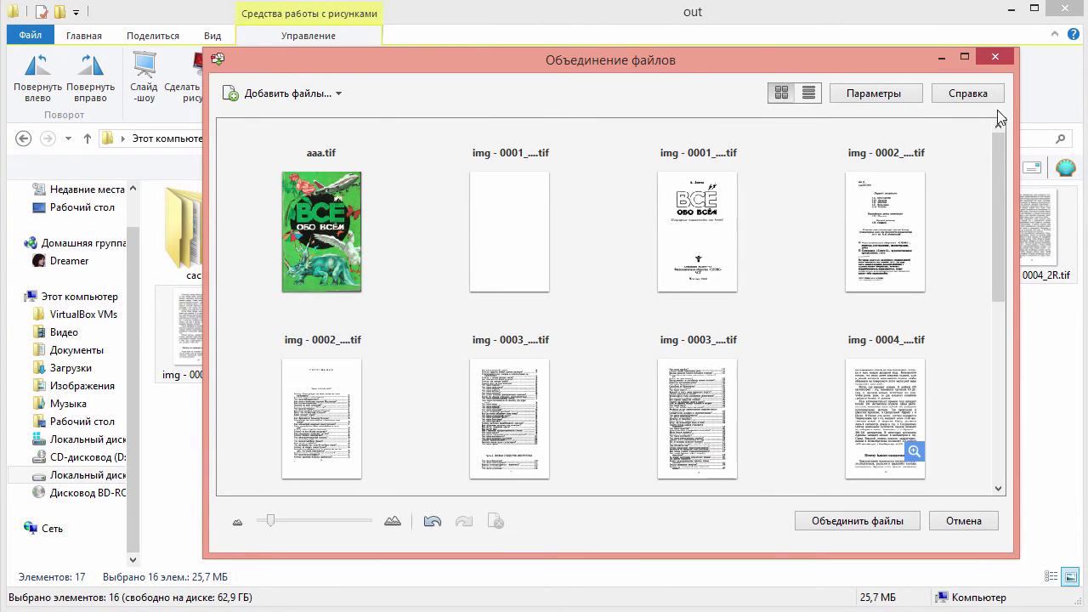
drag(999, 183, 977, 177)
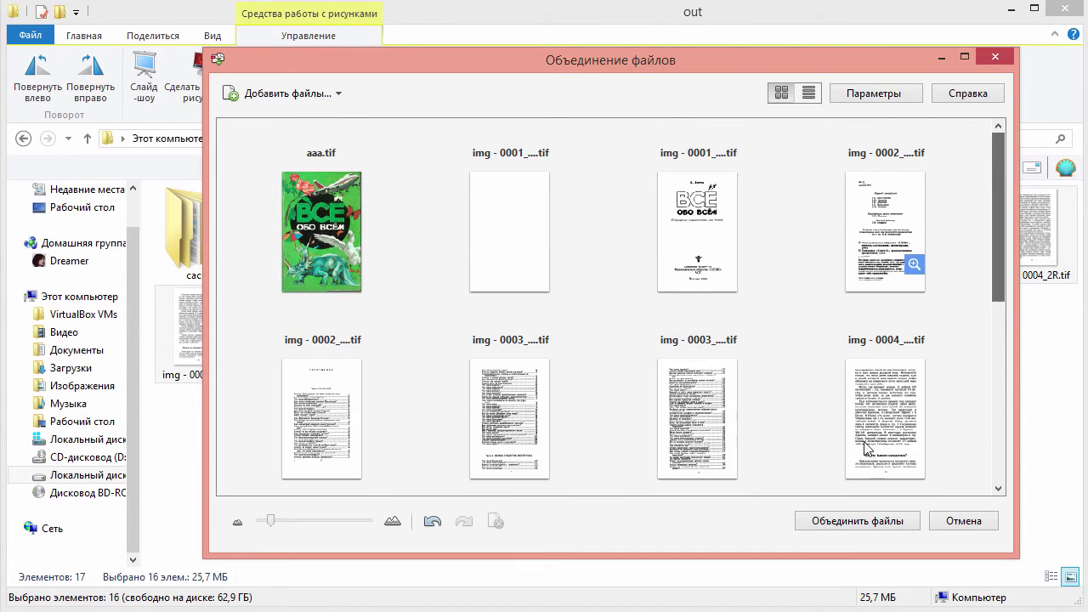
click(878, 522)
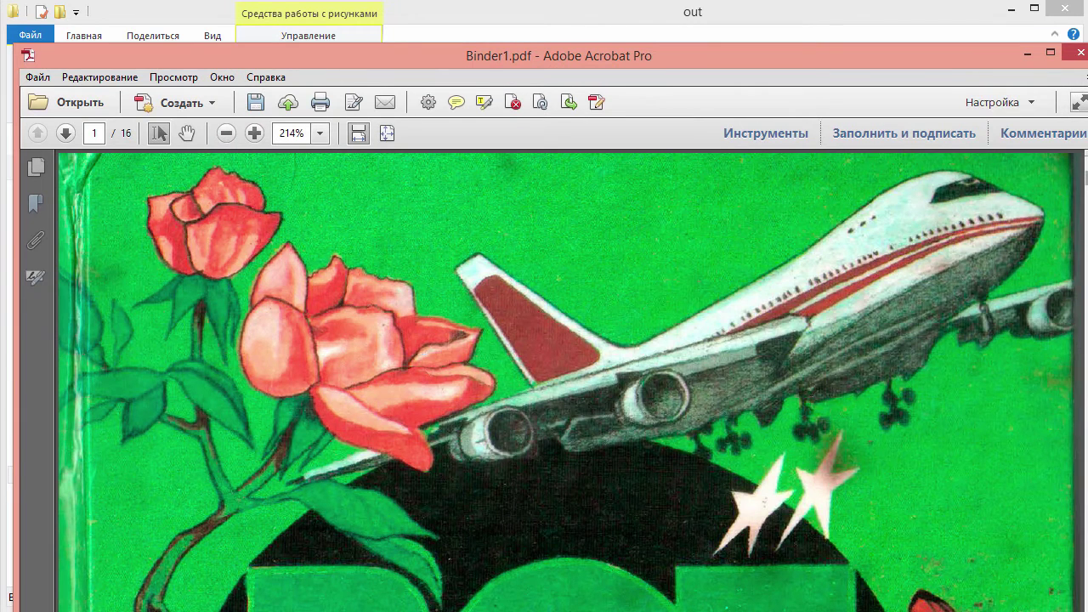
Step: Examine the cover and first pages of the combined PDF at 100% zoom in the Acrobat window
drag(293, 52, 313, 11)
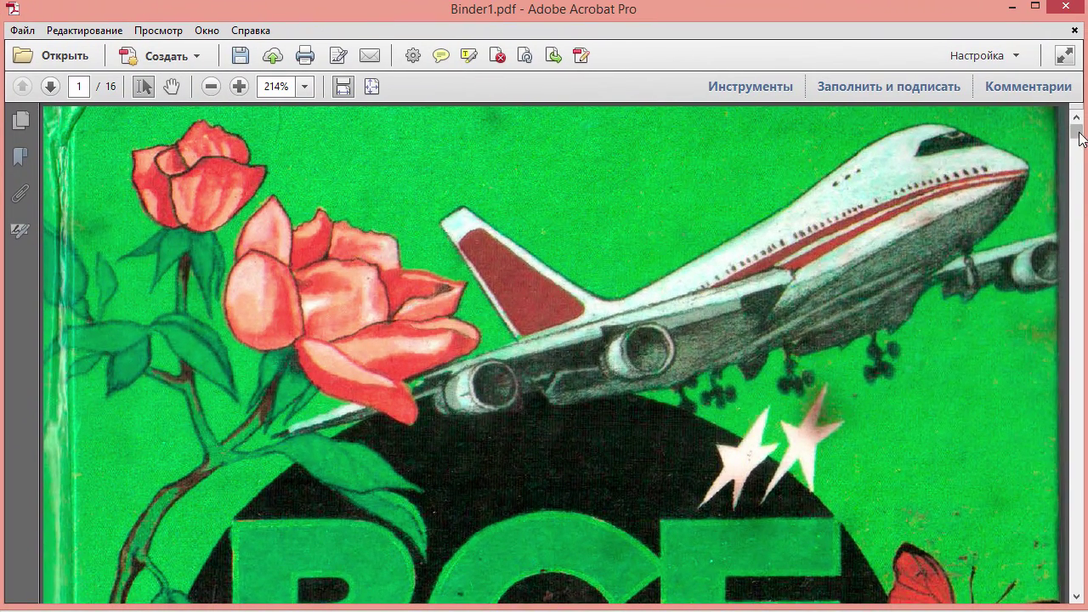
drag(1076, 134, 1076, 215)
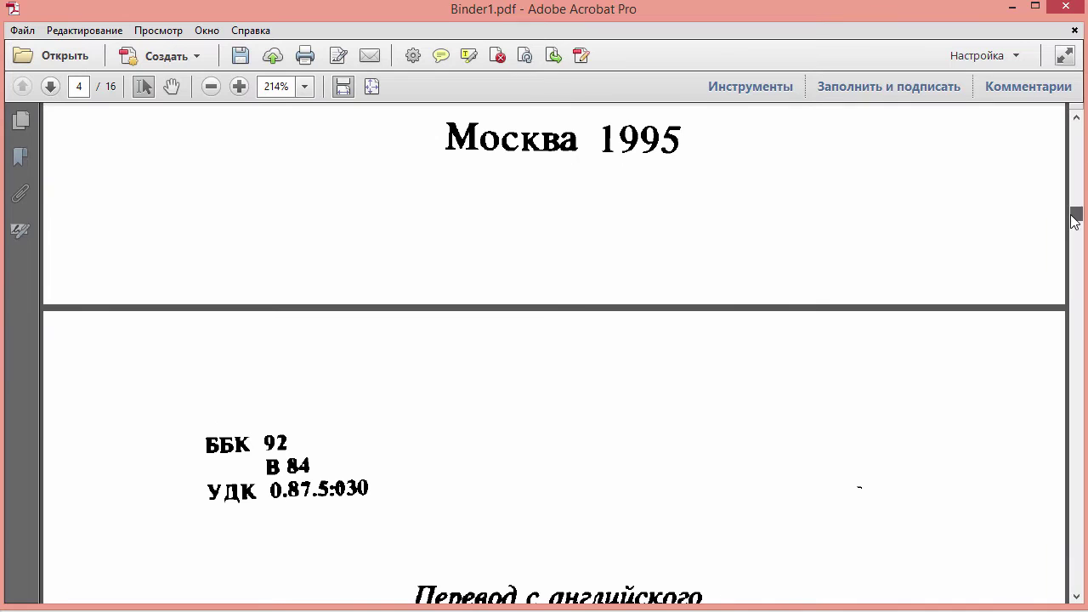
click(211, 86)
click(212, 86)
click(211, 86)
click(211, 86)
click(212, 86)
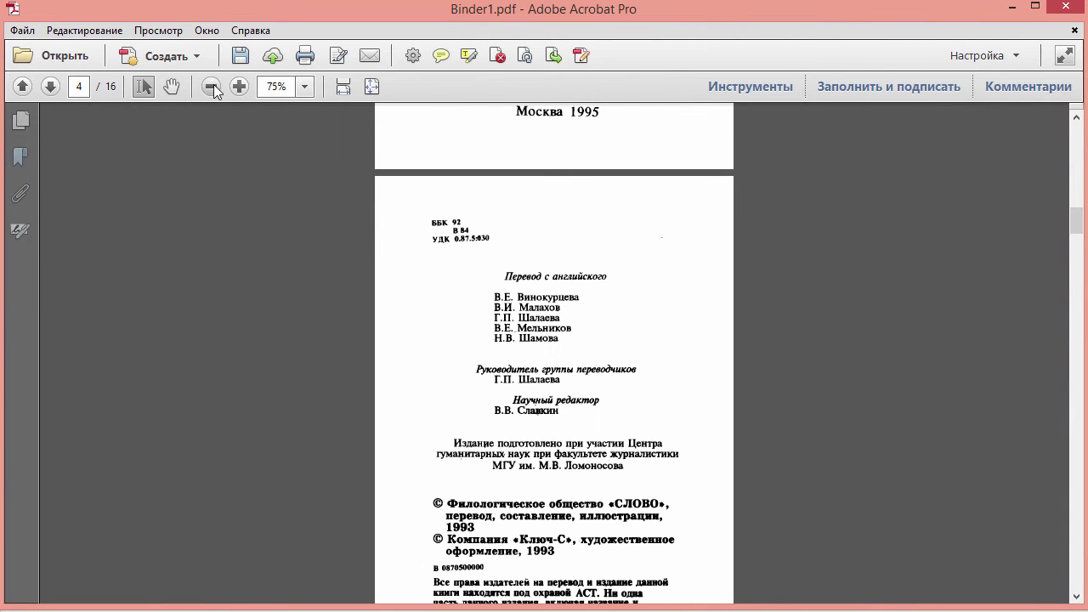
click(238, 86)
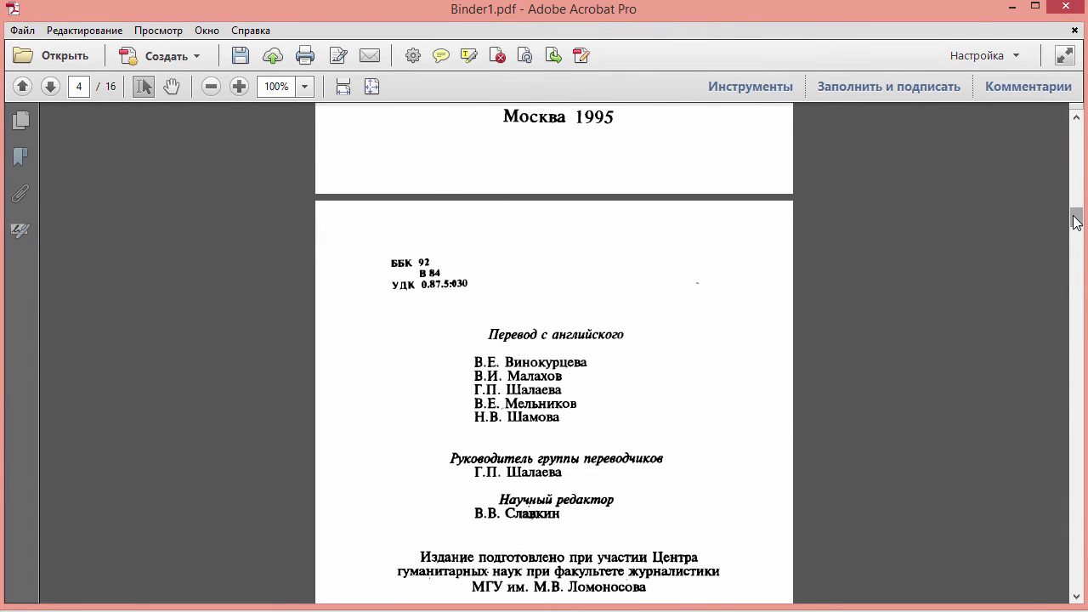
drag(1076, 218, 1076, 129)
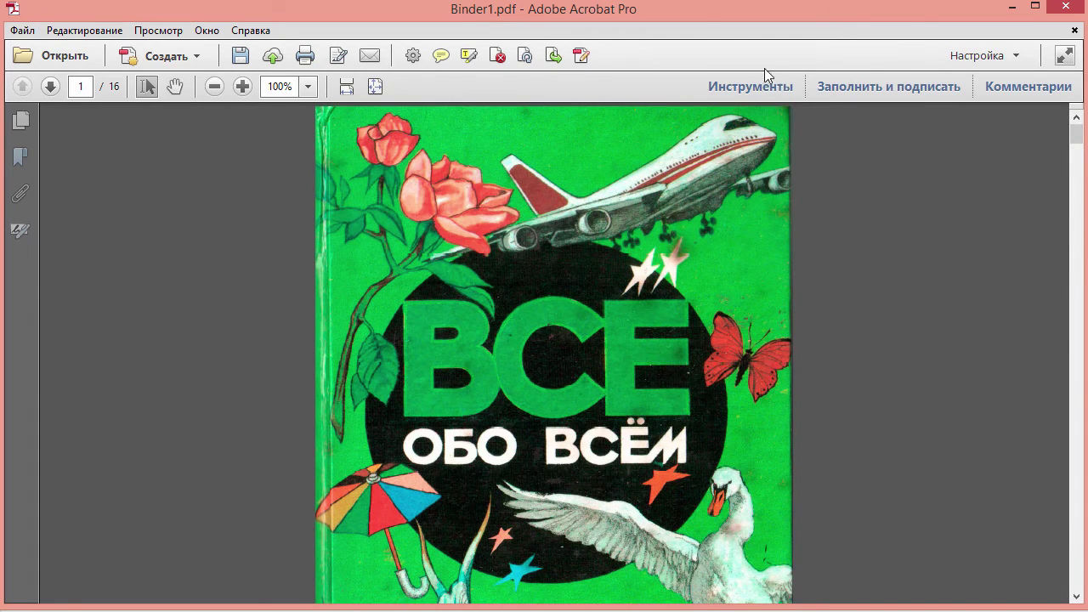
Step: Run text recognition on all pages of the PDF with Russian as language, searchable image output and 600 dpi downsampling
click(751, 89)
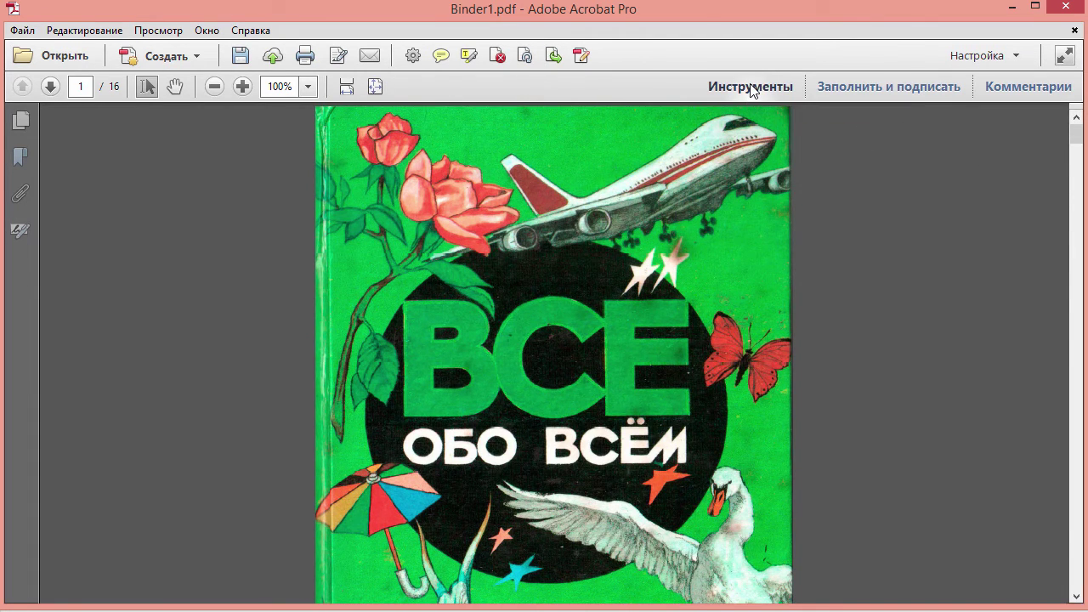
click(884, 270)
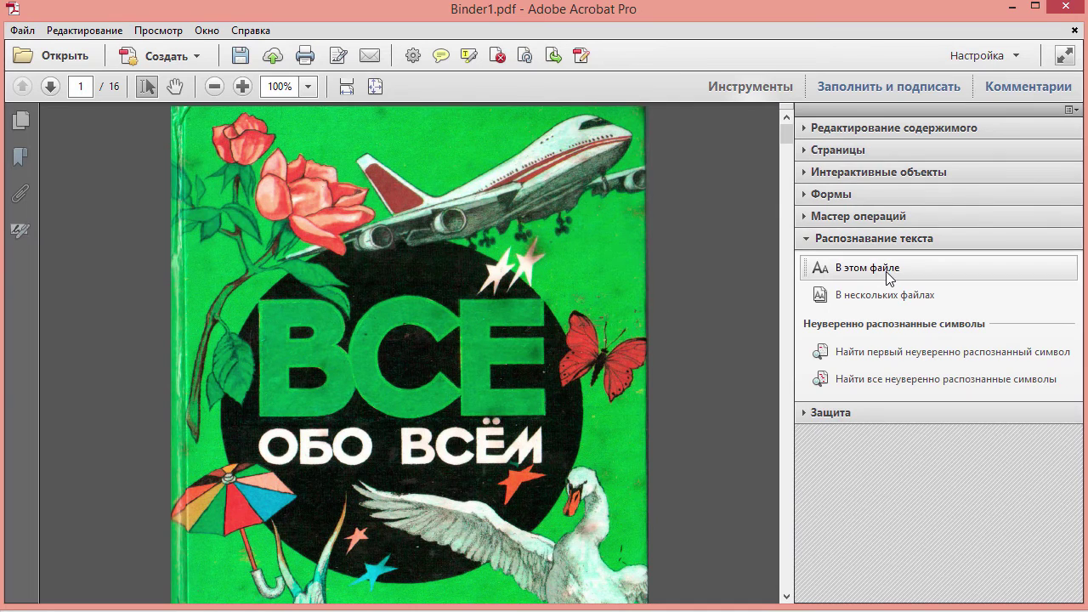
click(886, 271)
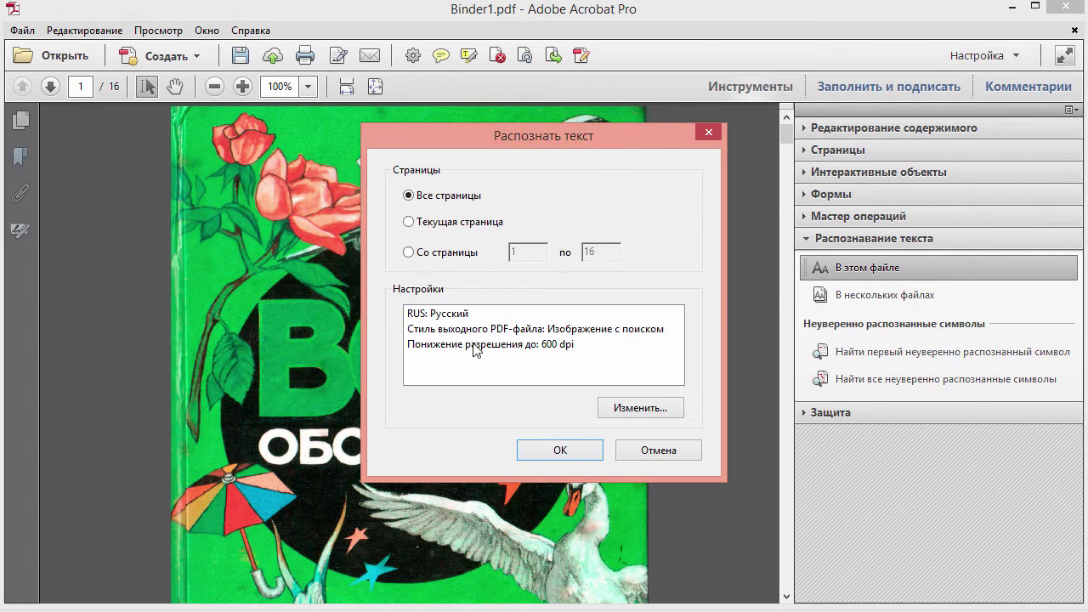
click(474, 345)
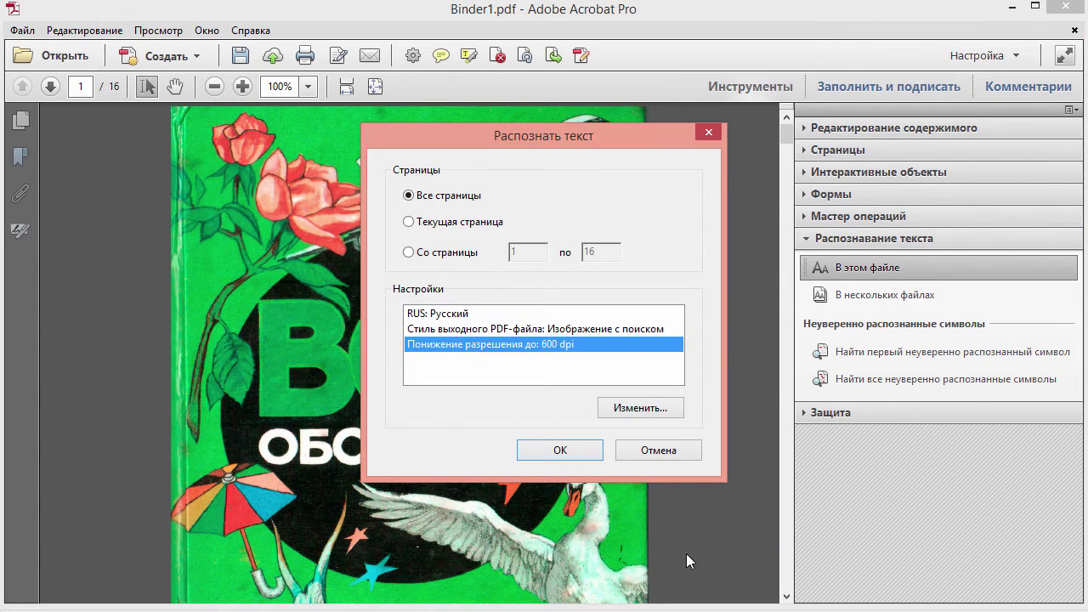
click(453, 315)
click(626, 409)
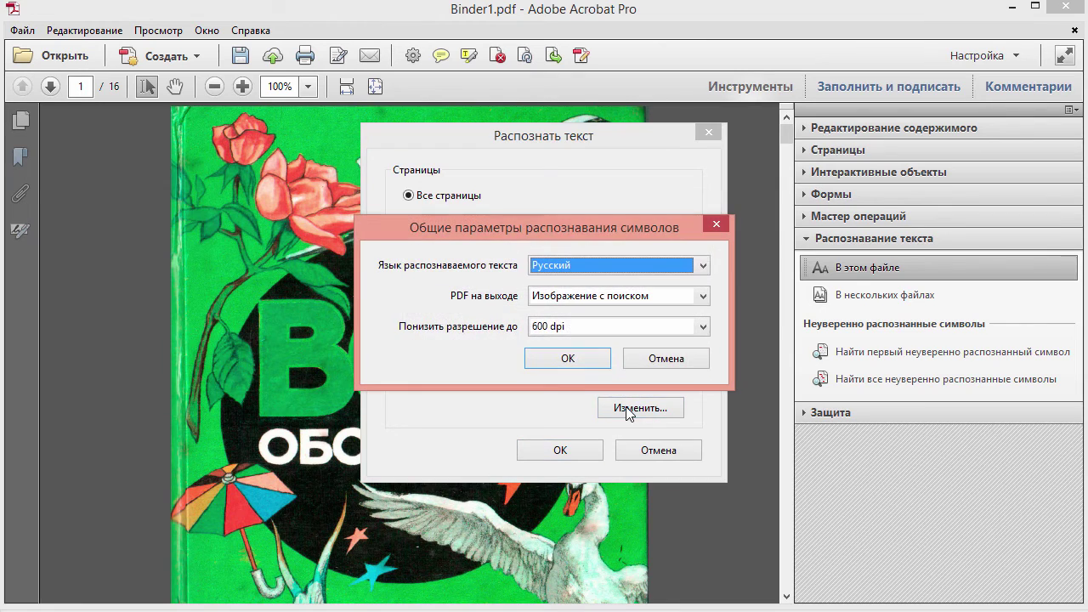
click(563, 266)
click(563, 275)
click(568, 358)
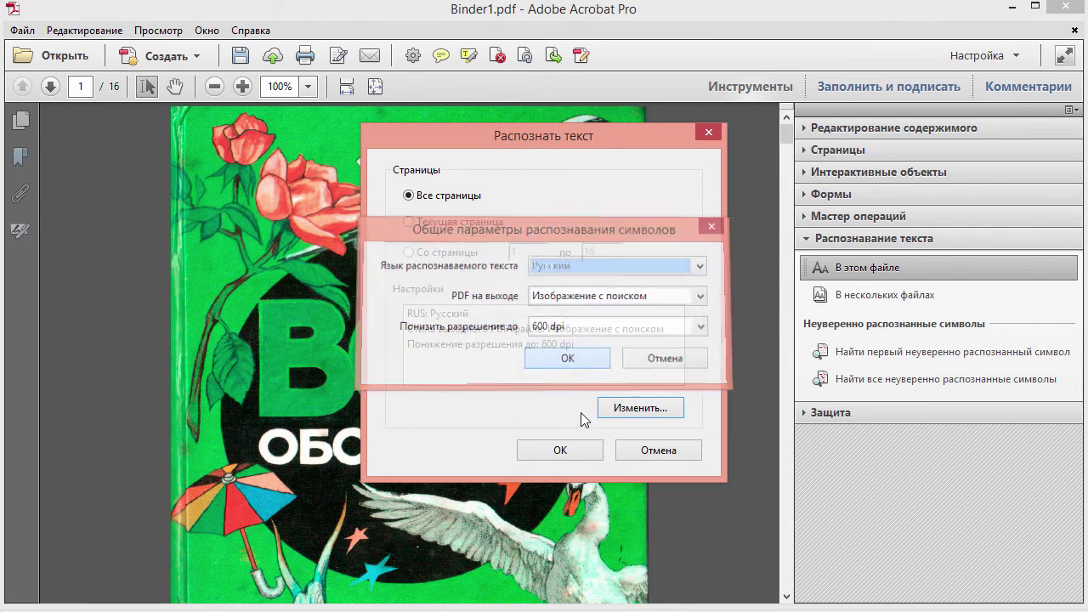
click(579, 451)
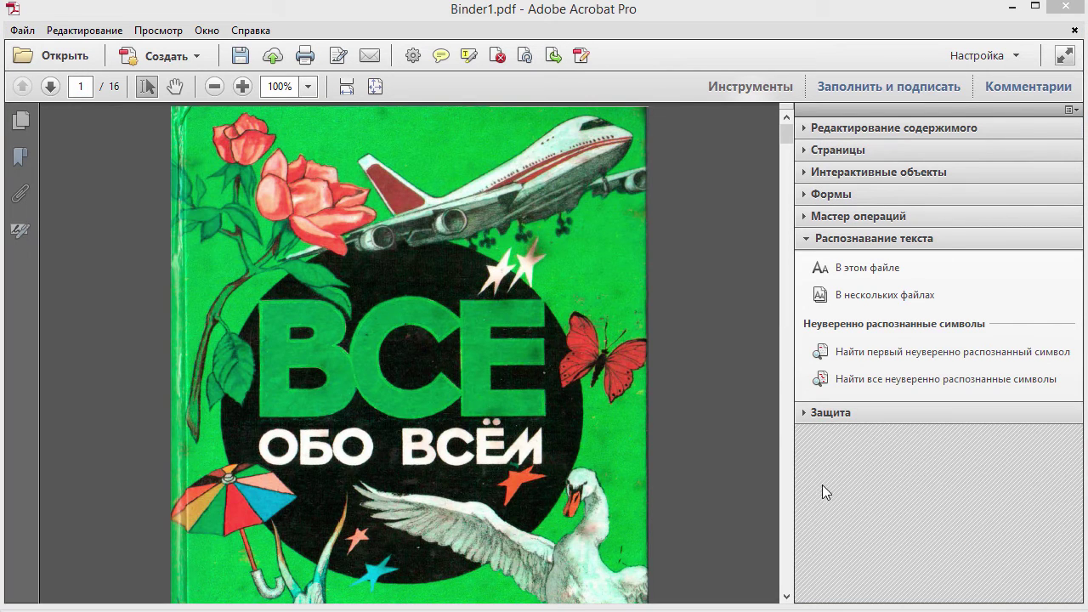
click(23, 30)
click(125, 134)
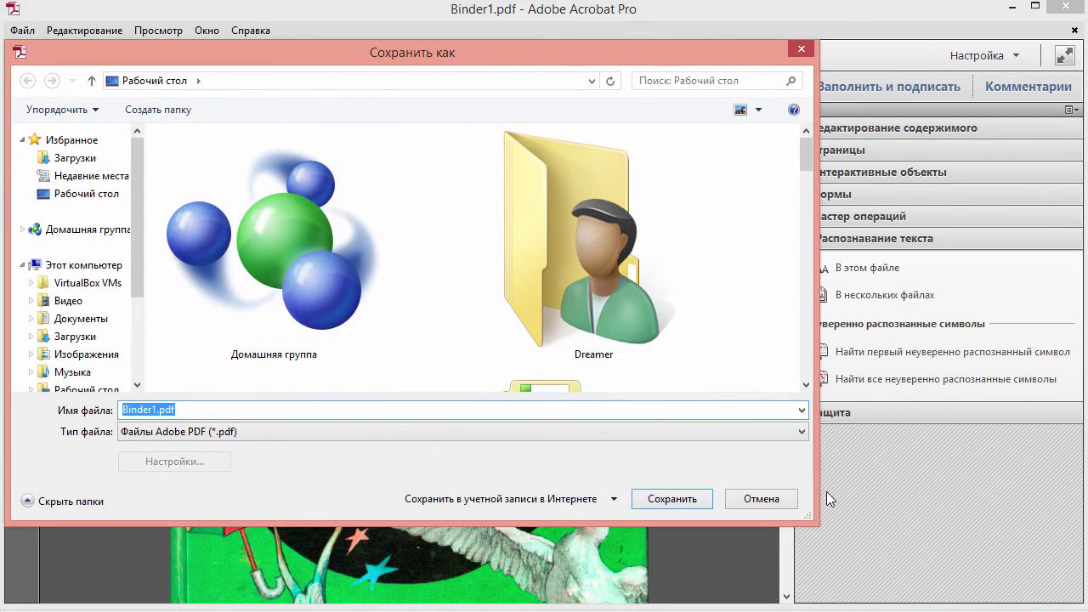
click(751, 506)
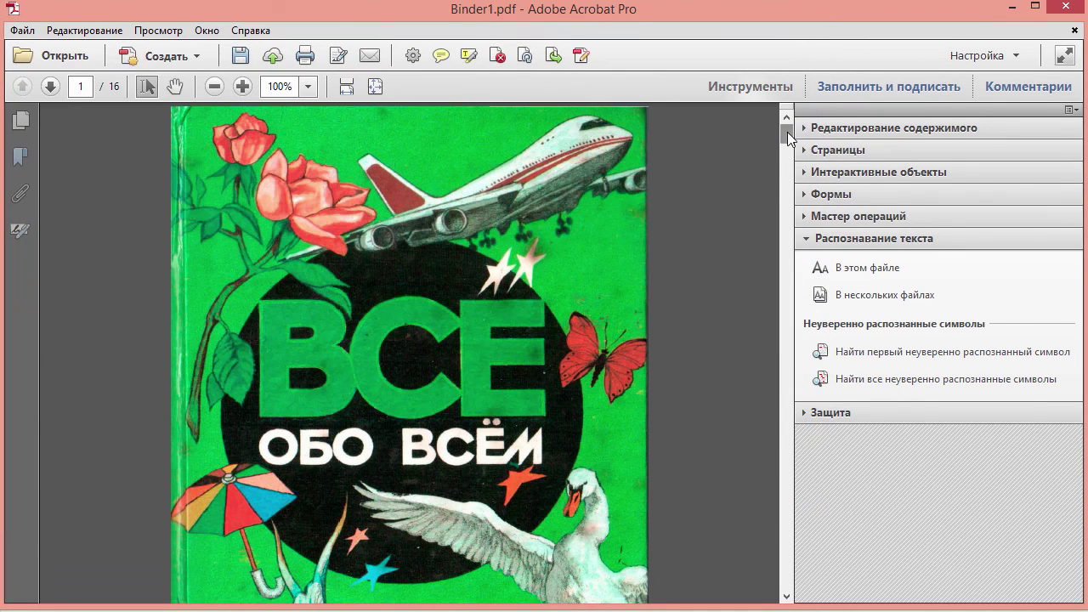
drag(789, 139, 705, 153)
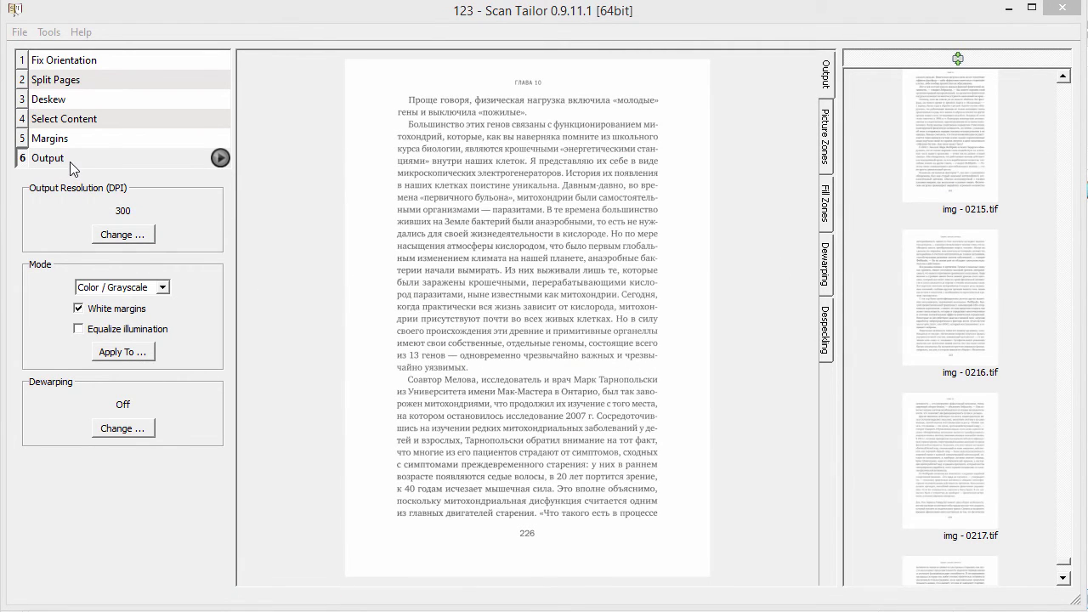
Step: Switch to the out folder of the second scanned book and open img - 0097.tif in Adobe Photoshop CC 2015
click(544, 390)
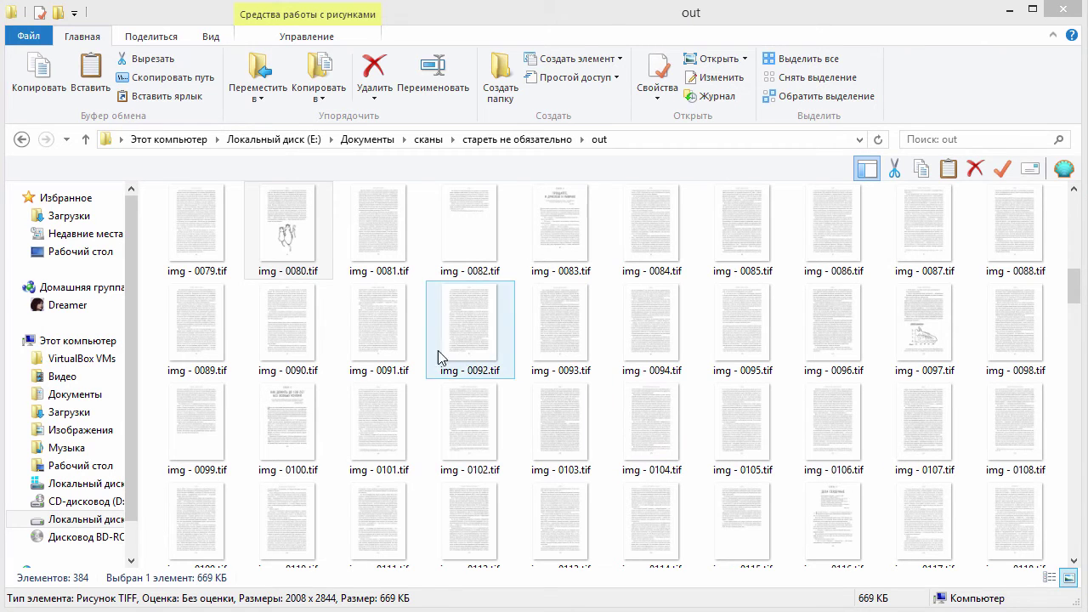
click(305, 235)
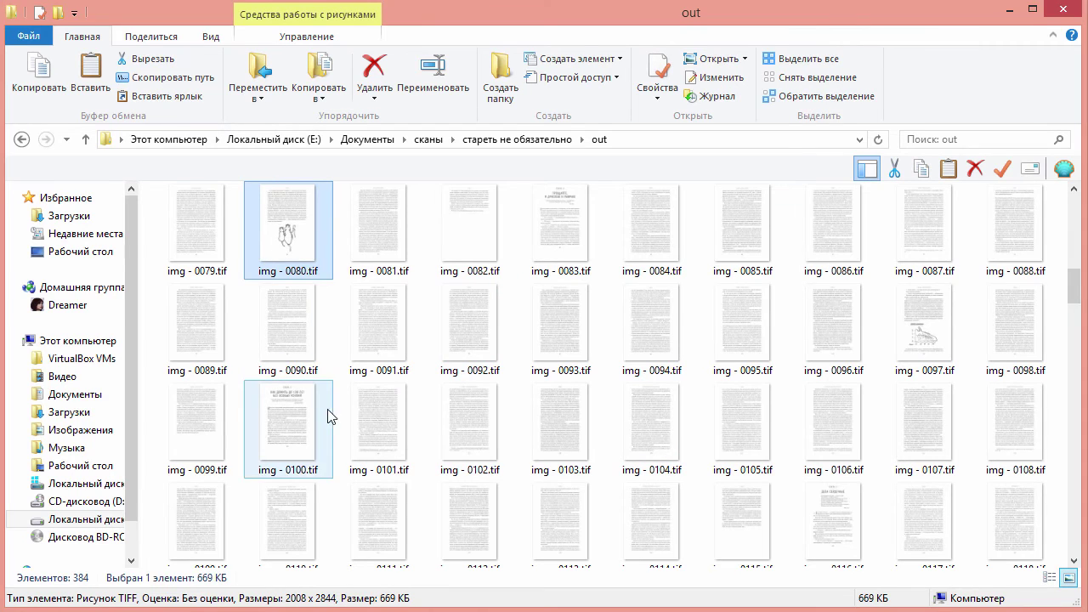
click(930, 316)
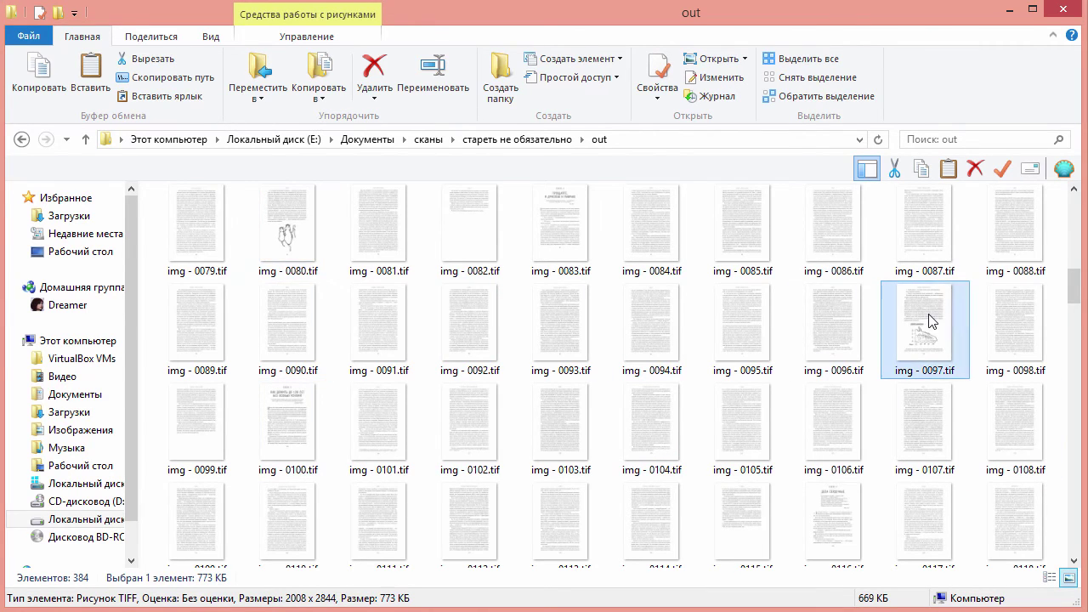
right_click(930, 319)
mouse_move(1007, 498)
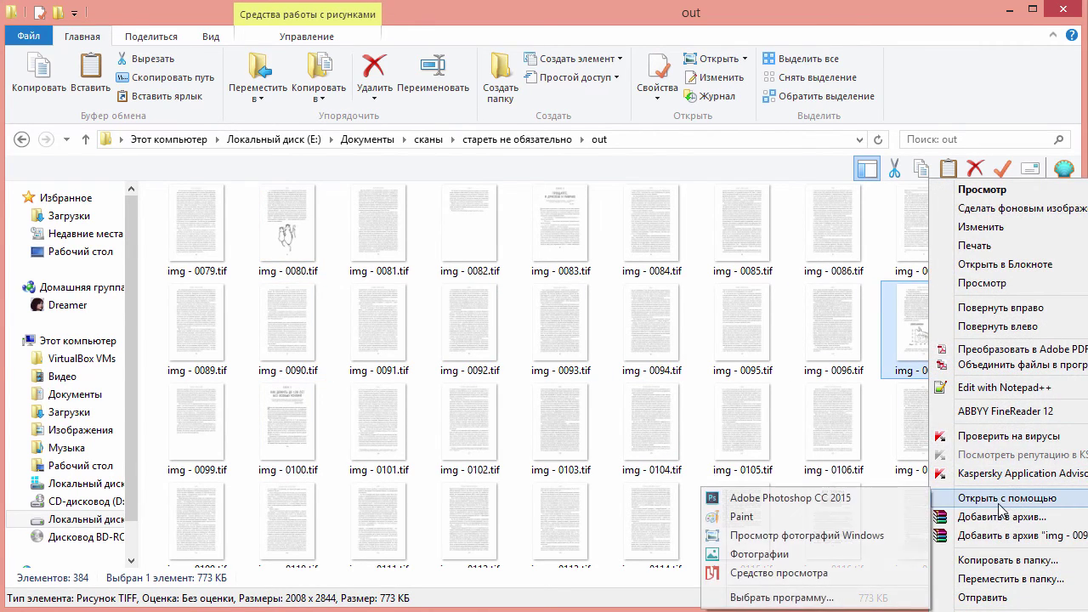
click(850, 502)
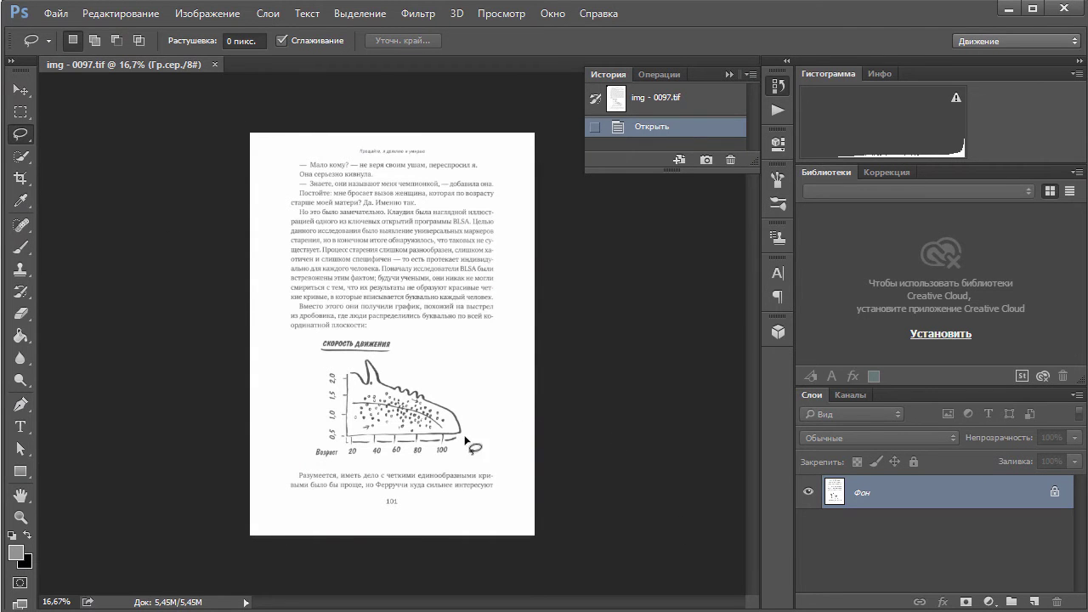
Step: Create a new action in the default actions set and start recording it for the page image
click(21, 517)
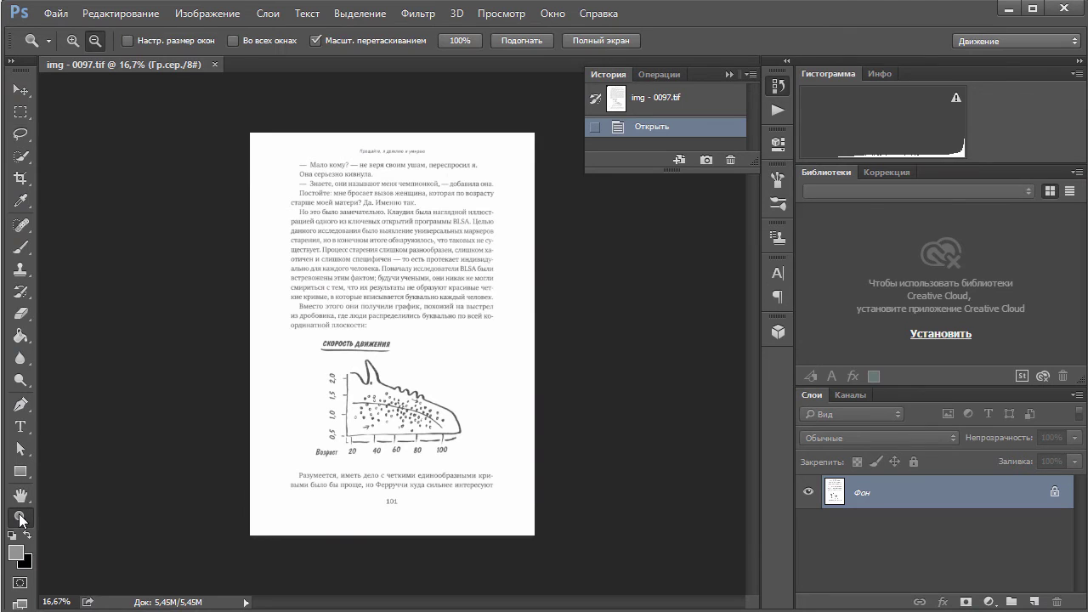
click(72, 40)
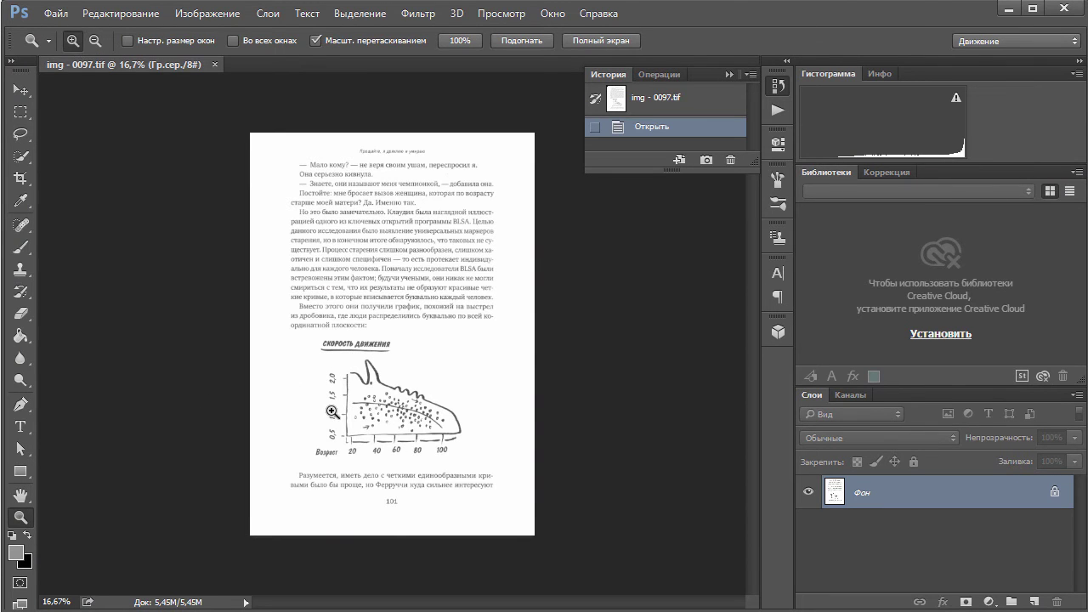
click(325, 382)
click(408, 323)
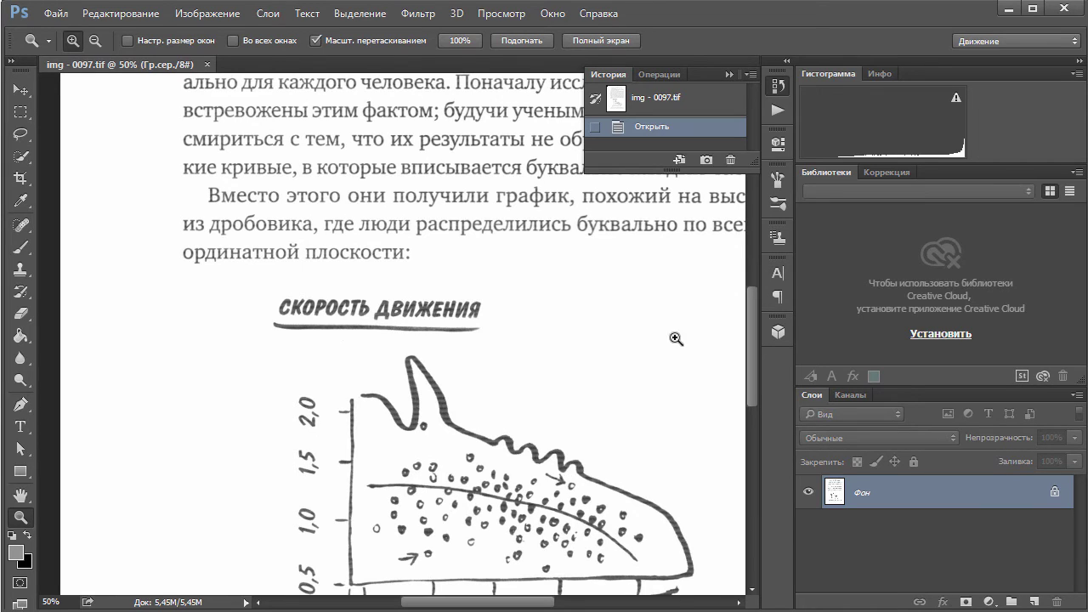
click(780, 112)
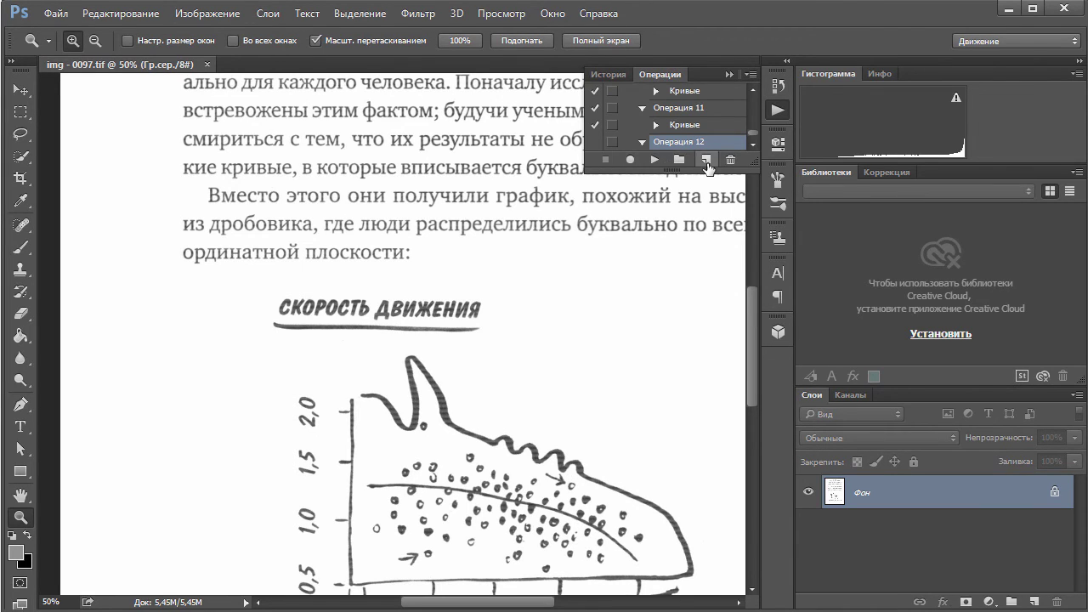
click(706, 161)
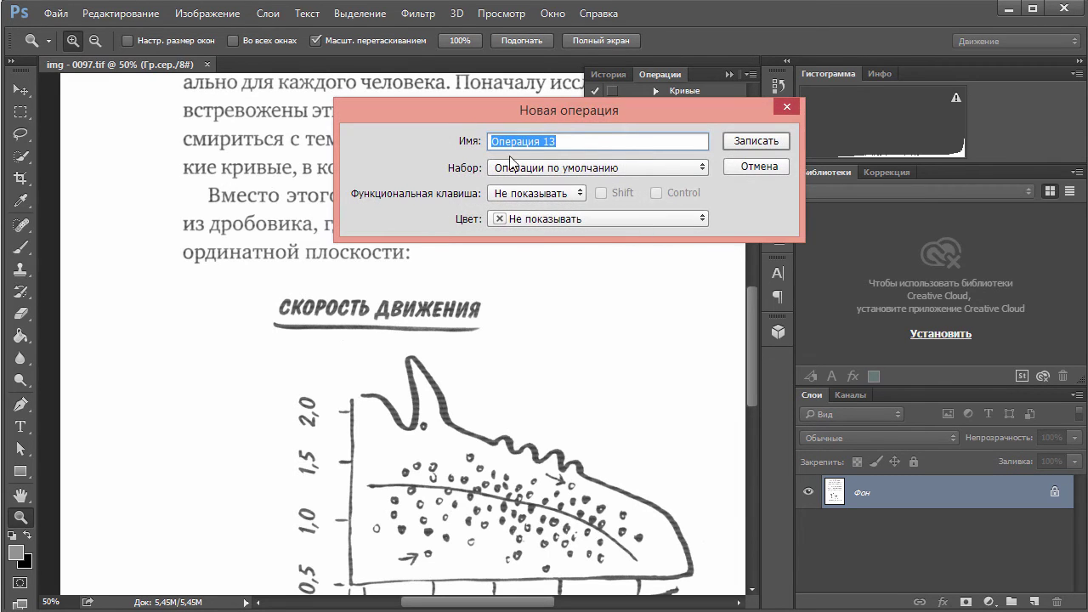
click(584, 141)
click(756, 141)
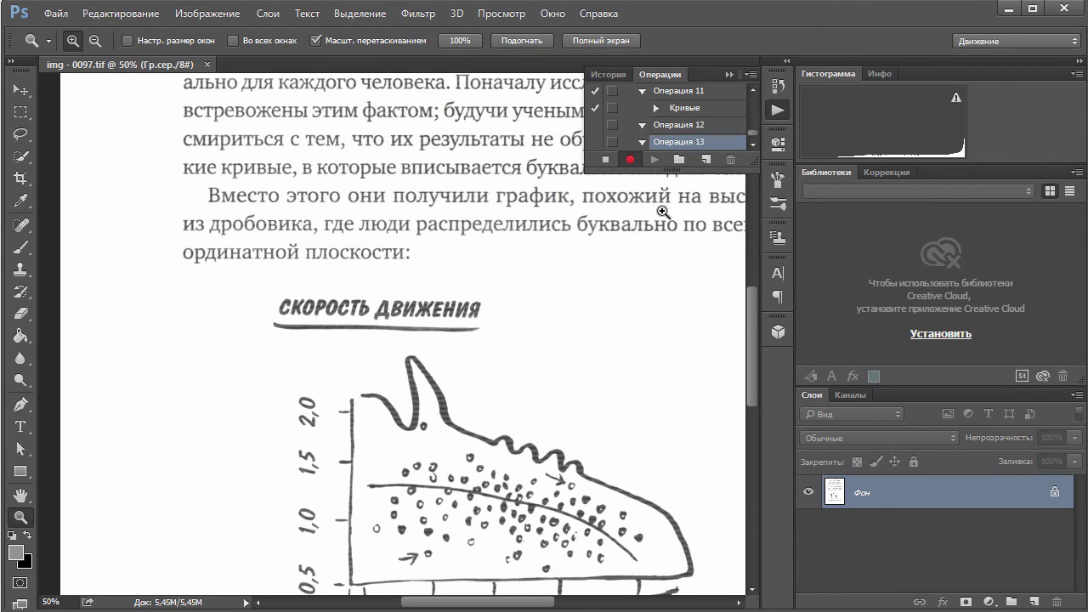
Step: Darken the page with a Curves adjustment on the gray channel, using a curve point at input 34 and output 65
click(206, 14)
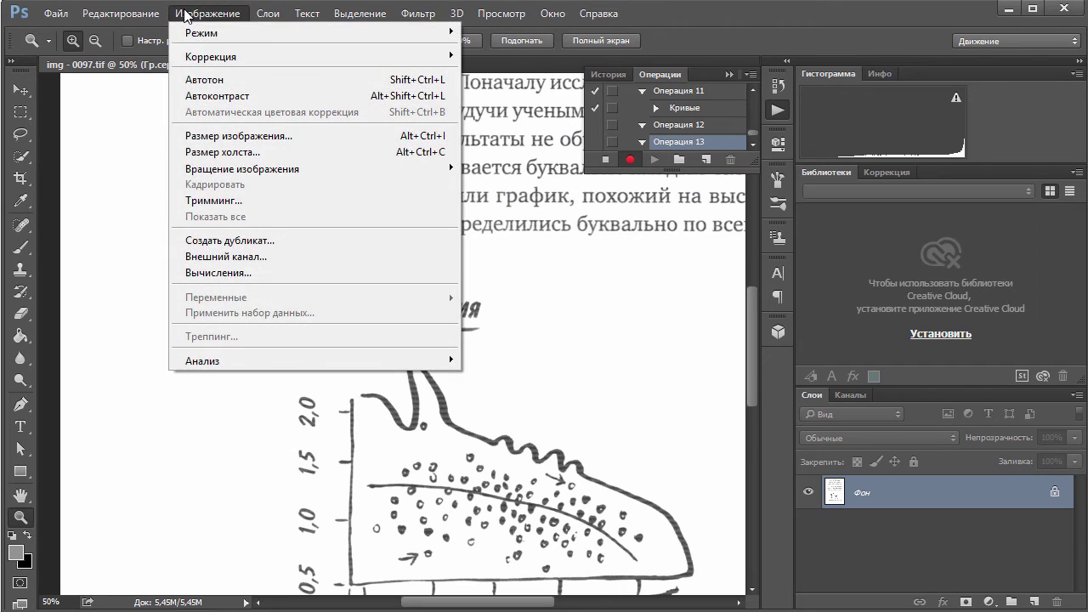
mouse_move(218, 59)
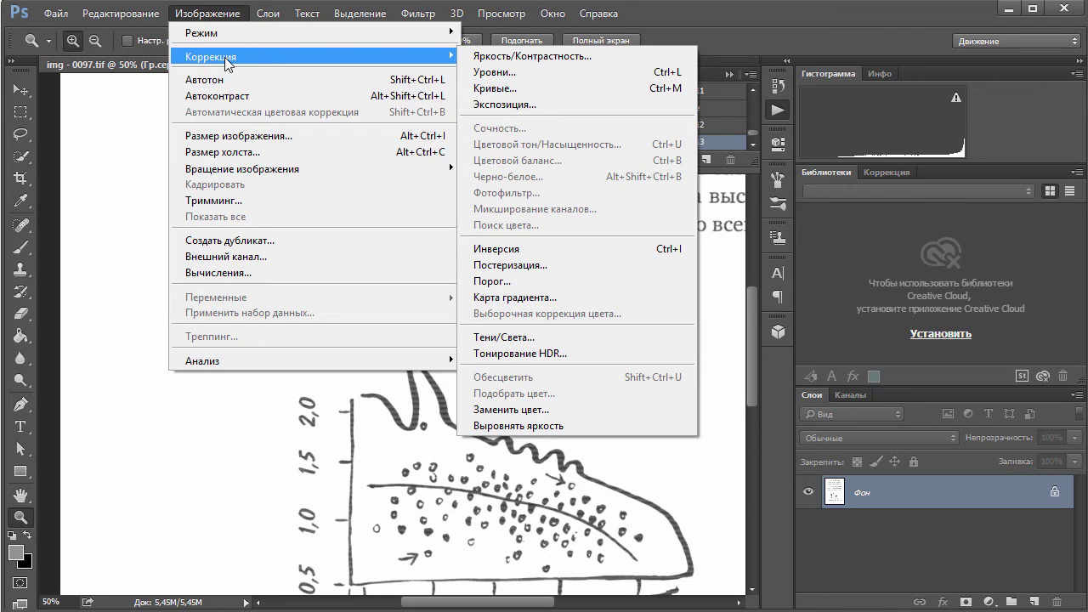
click(524, 90)
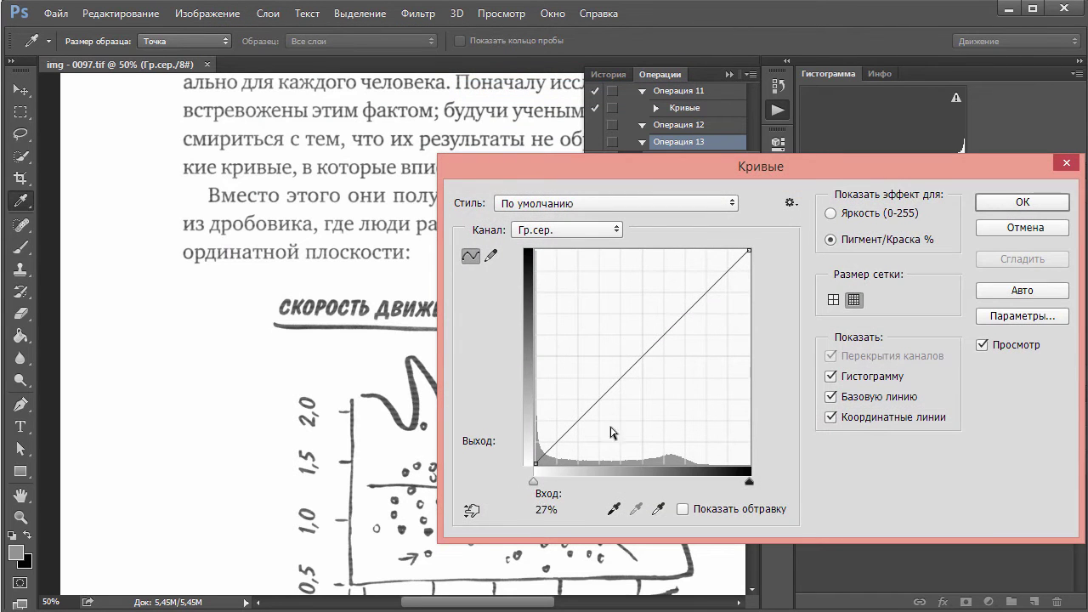
drag(535, 176, 763, 159)
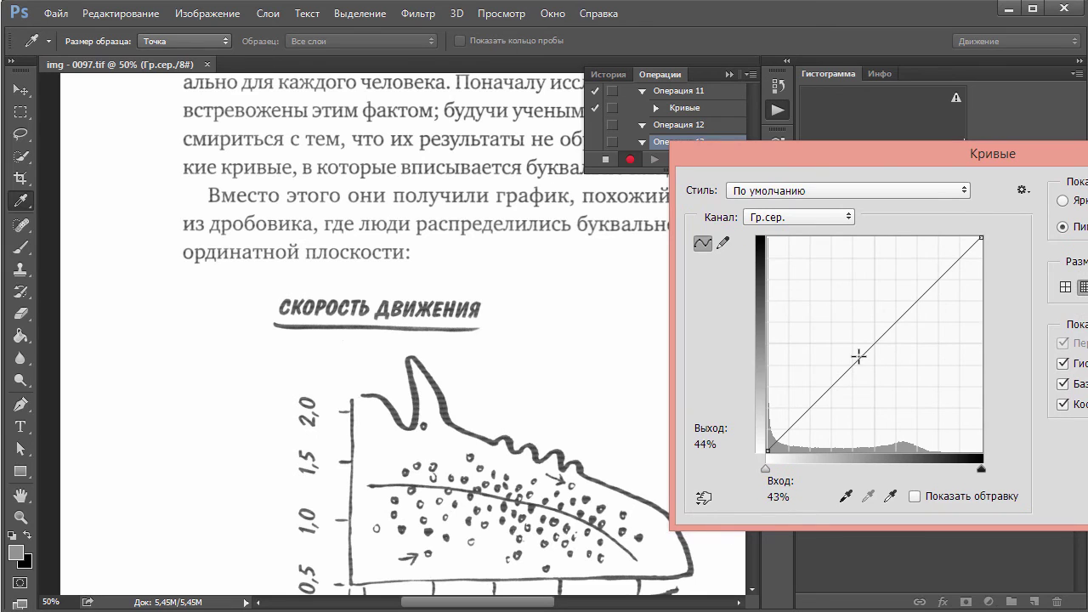
drag(882, 162, 954, 170)
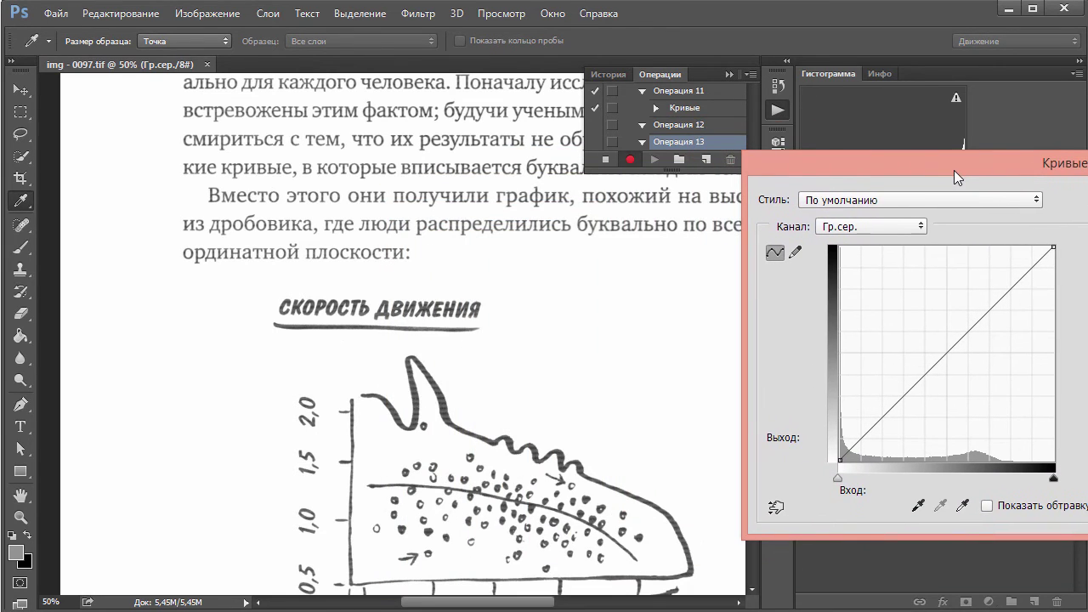
drag(943, 353, 911, 322)
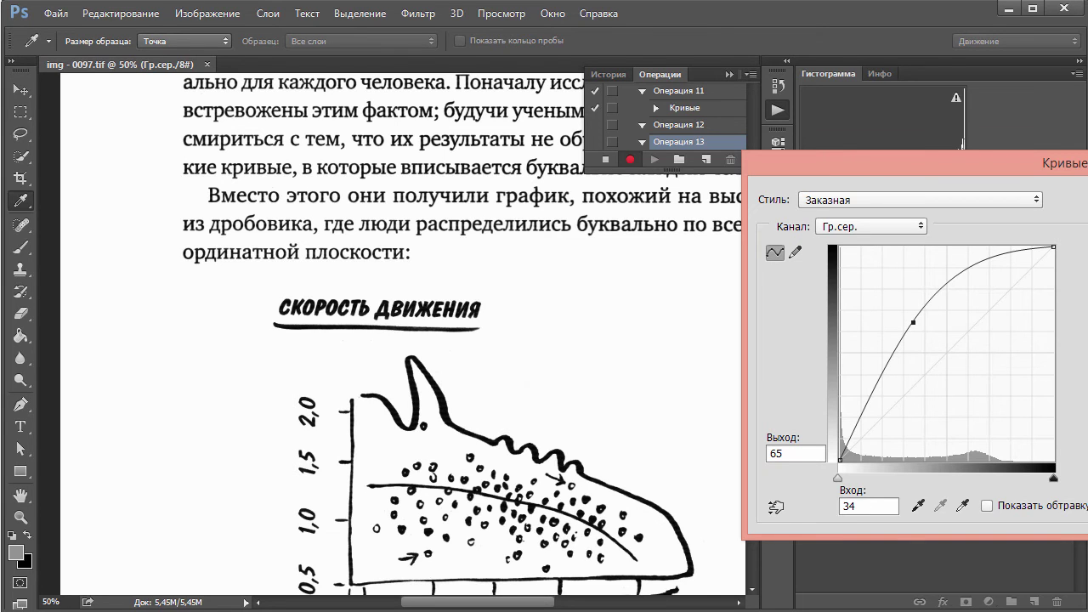
drag(850, 163, 583, 169)
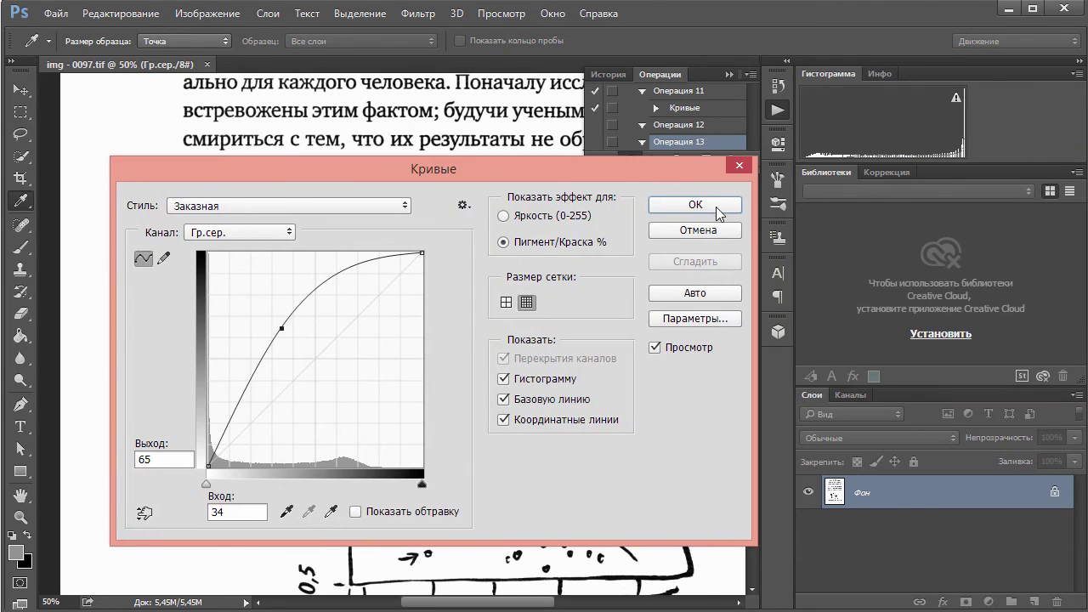
click(718, 213)
key(z)
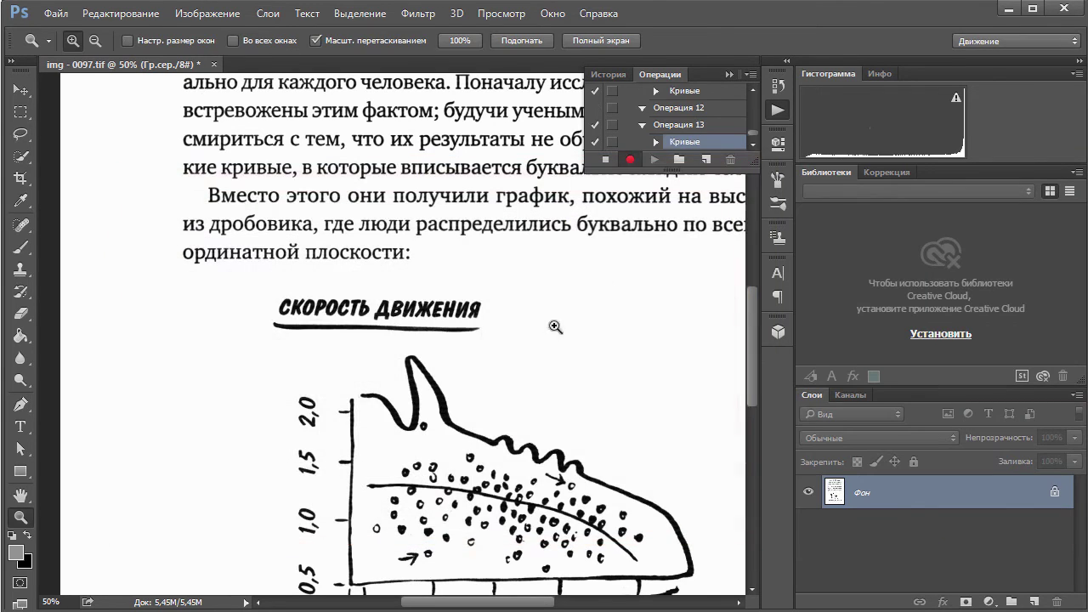
Step: Stop recording the action and close img - 0097.tif without saving its changes
click(606, 162)
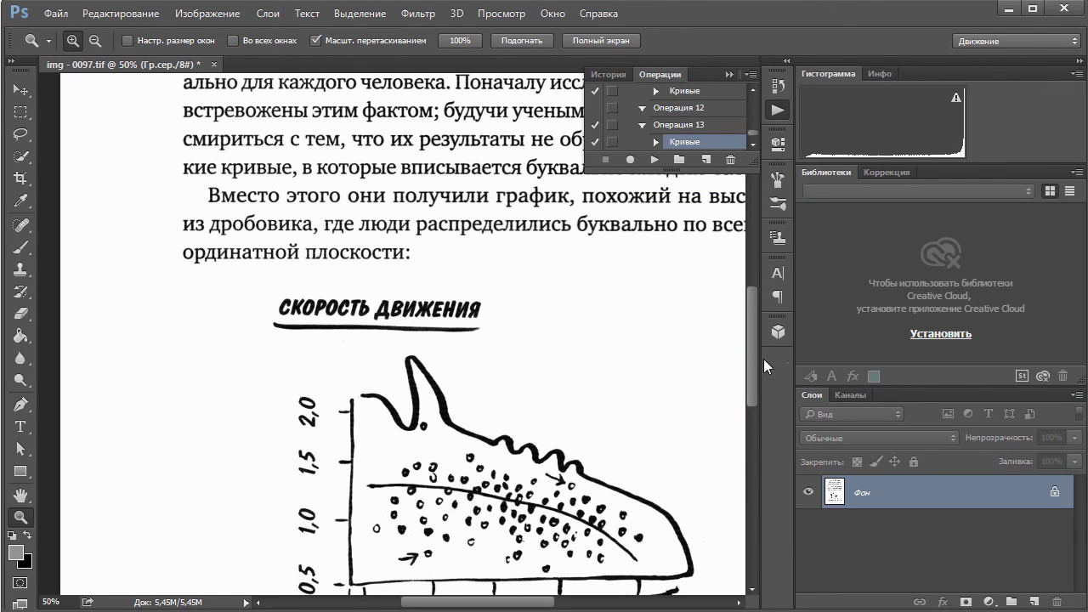
drag(752, 361, 752, 315)
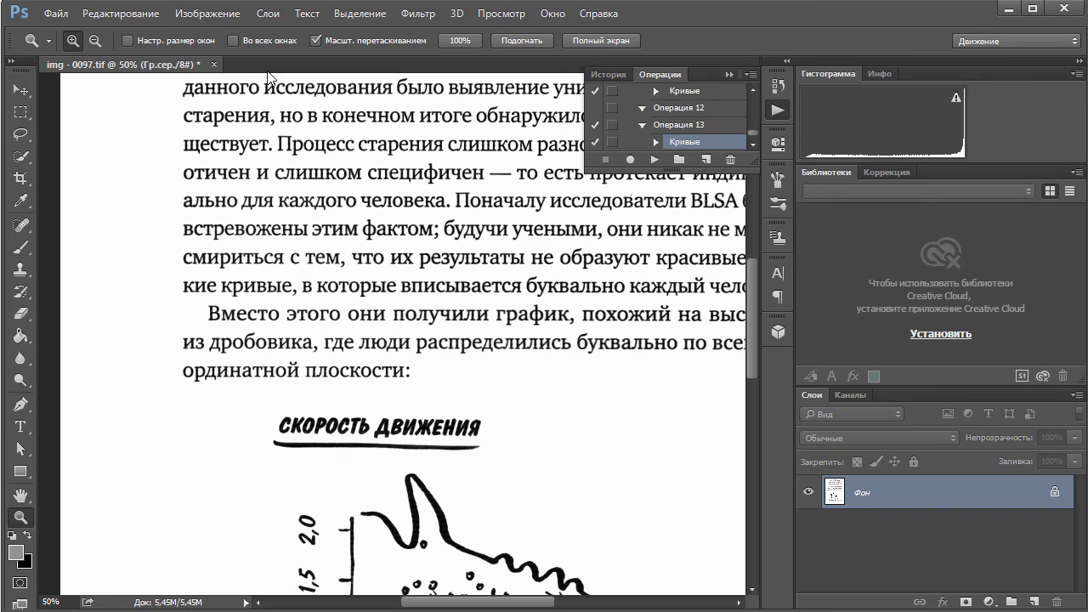
click(213, 66)
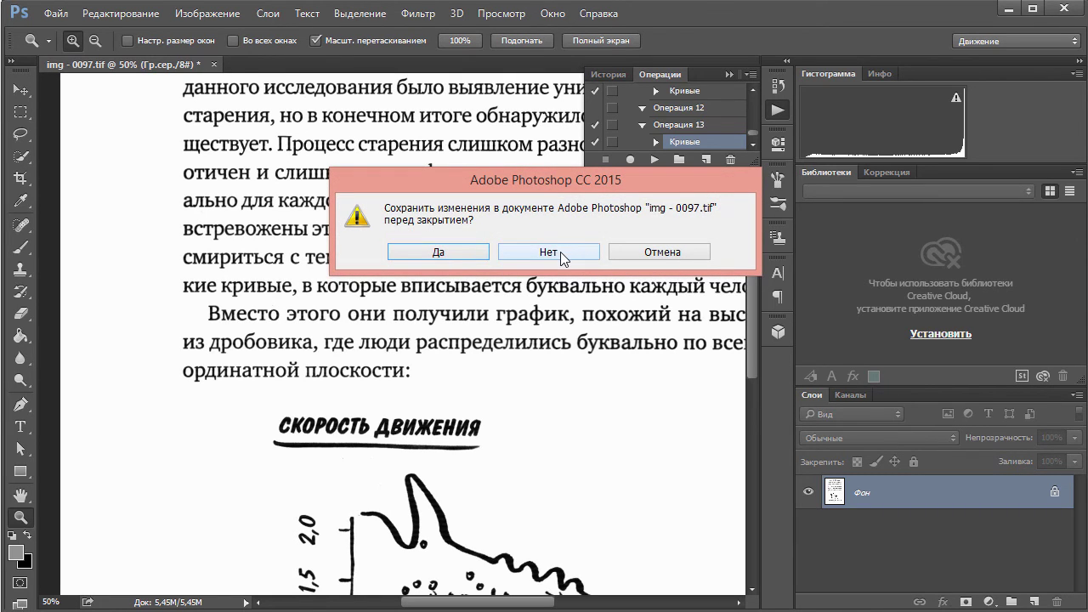
click(562, 253)
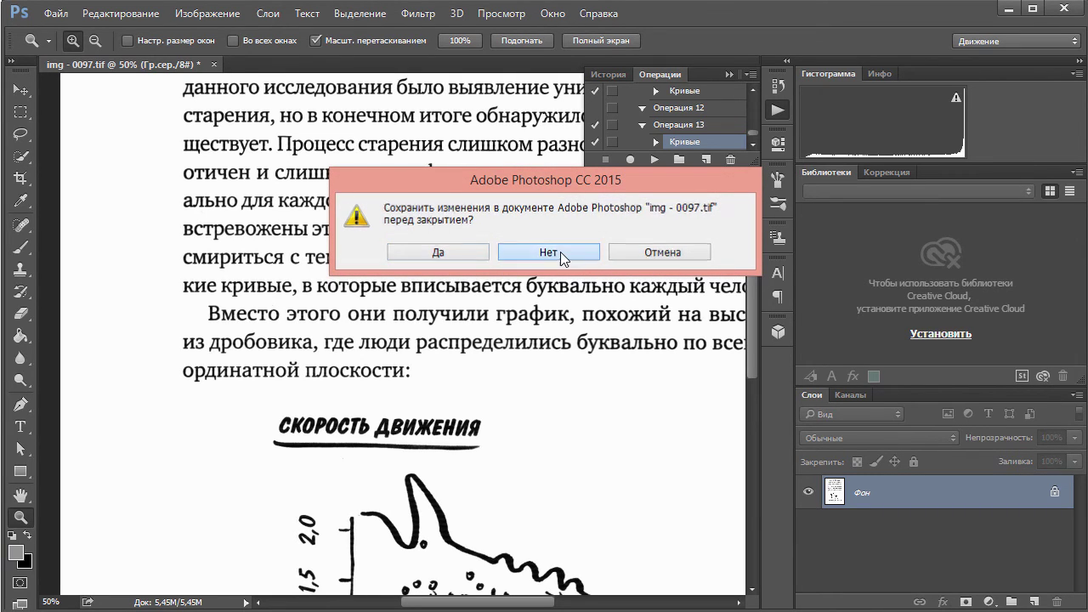
Step: Open batch processing for applying the recorded action to a folder of files
click(56, 14)
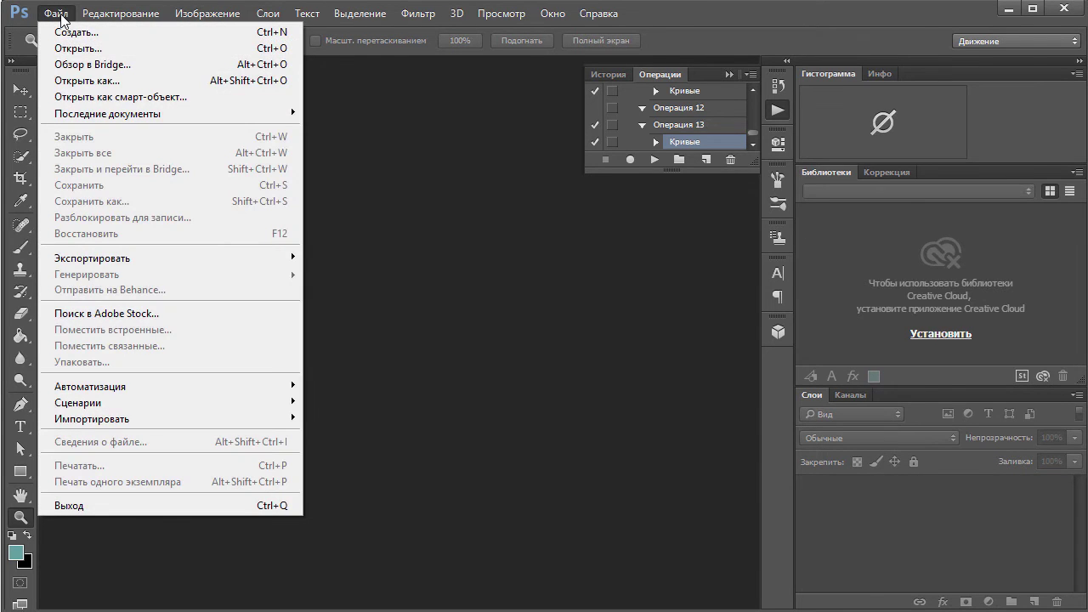
mouse_move(119, 389)
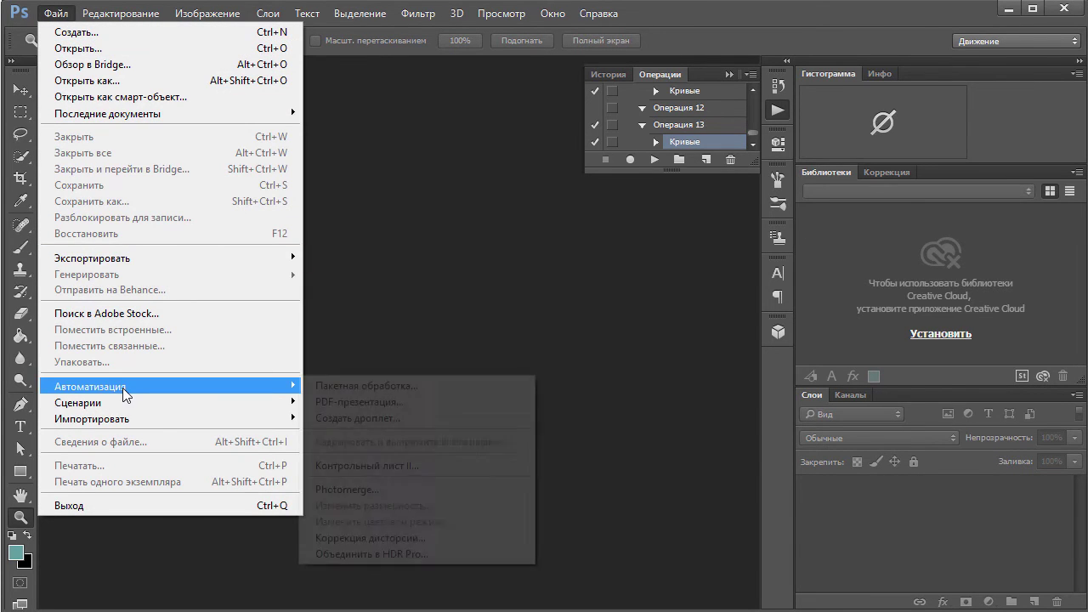
click(523, 385)
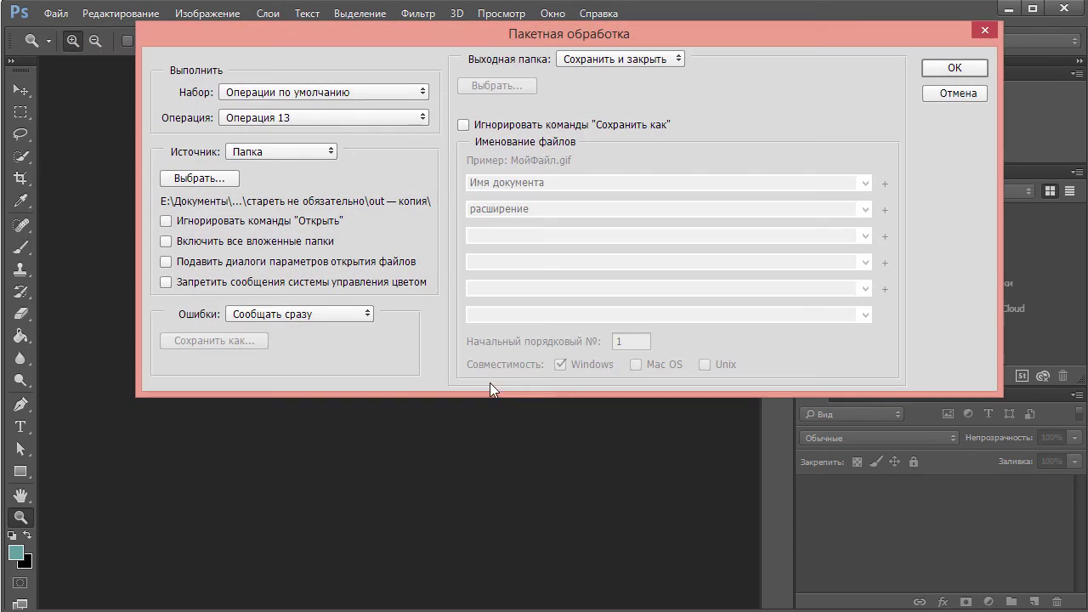
click(207, 186)
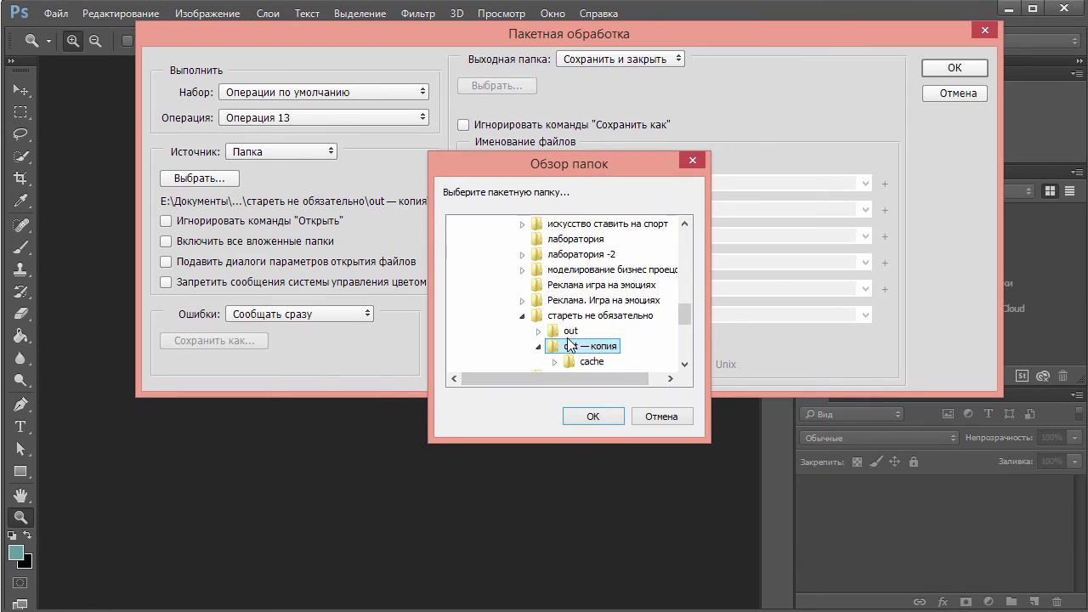
click(570, 331)
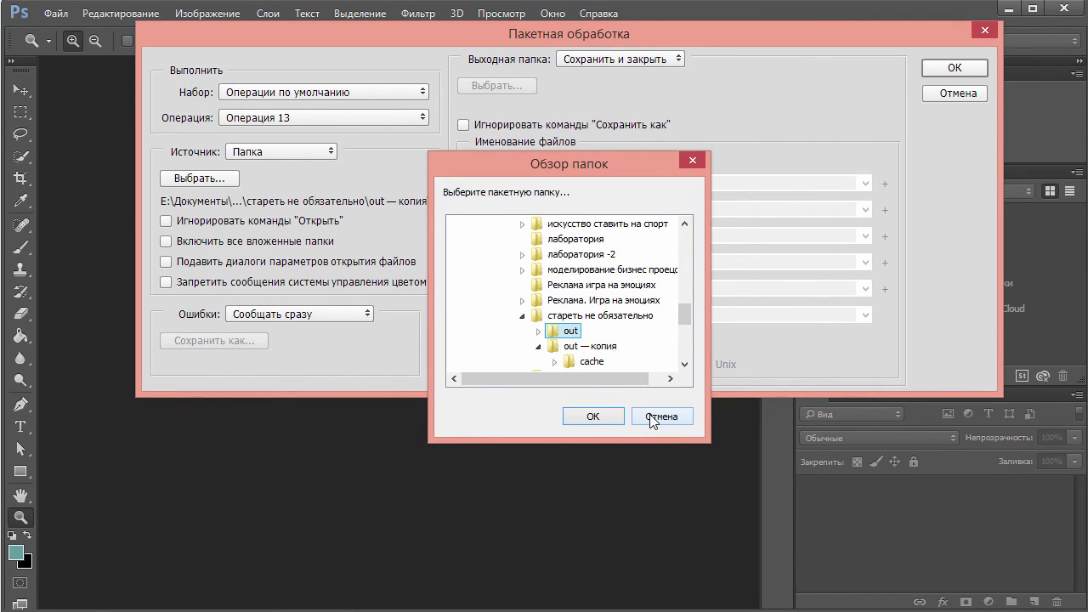
click(652, 417)
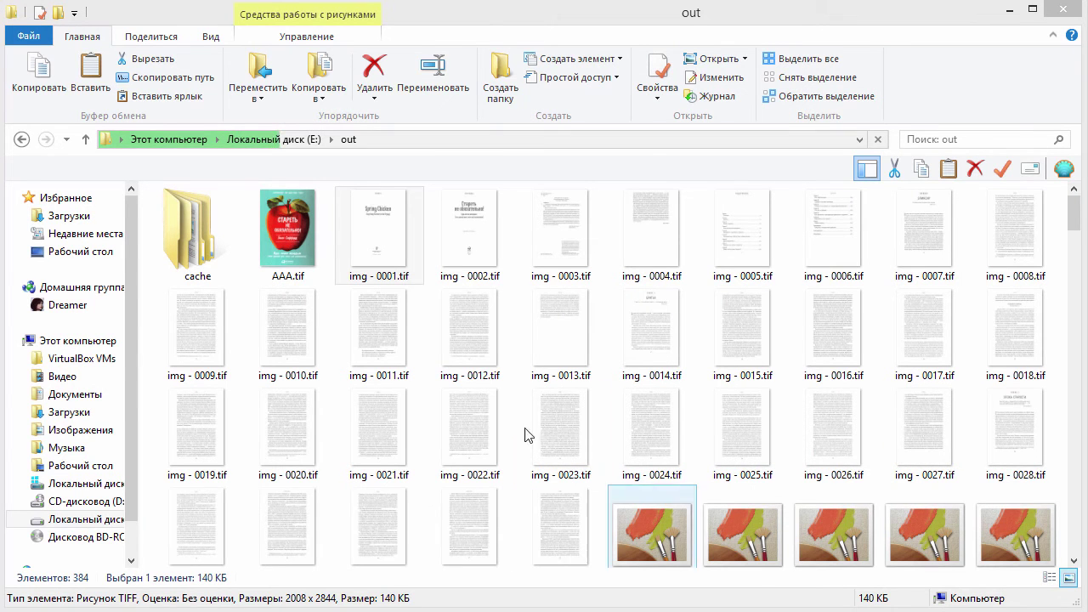
Step: Examine img - 0035.tif from the out folder on drive E: enlarged in Windows Photo Viewer, then close the viewer
click(544, 349)
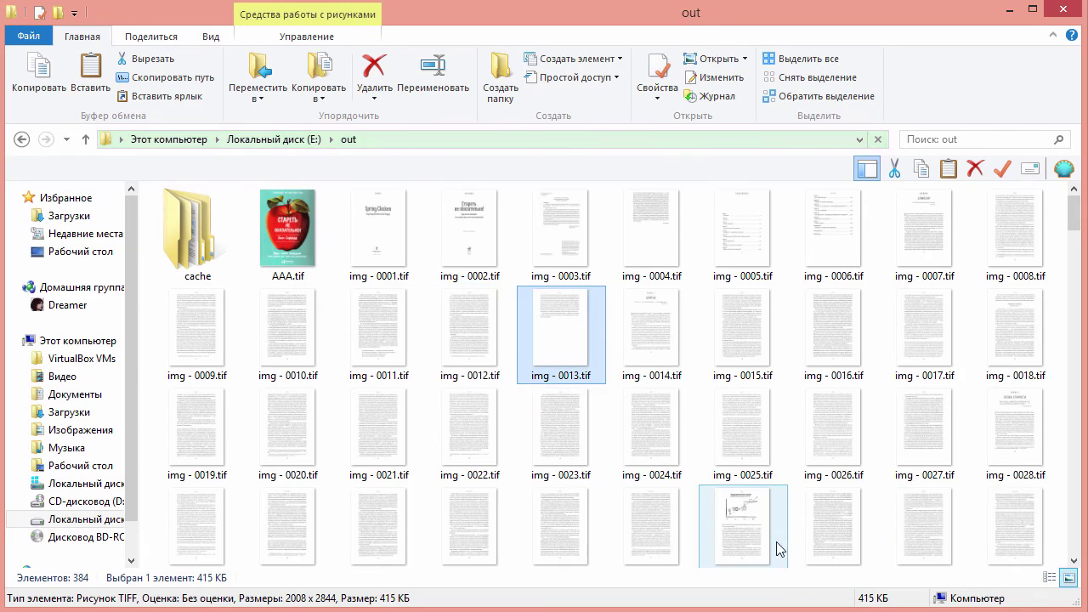
double_click(758, 528)
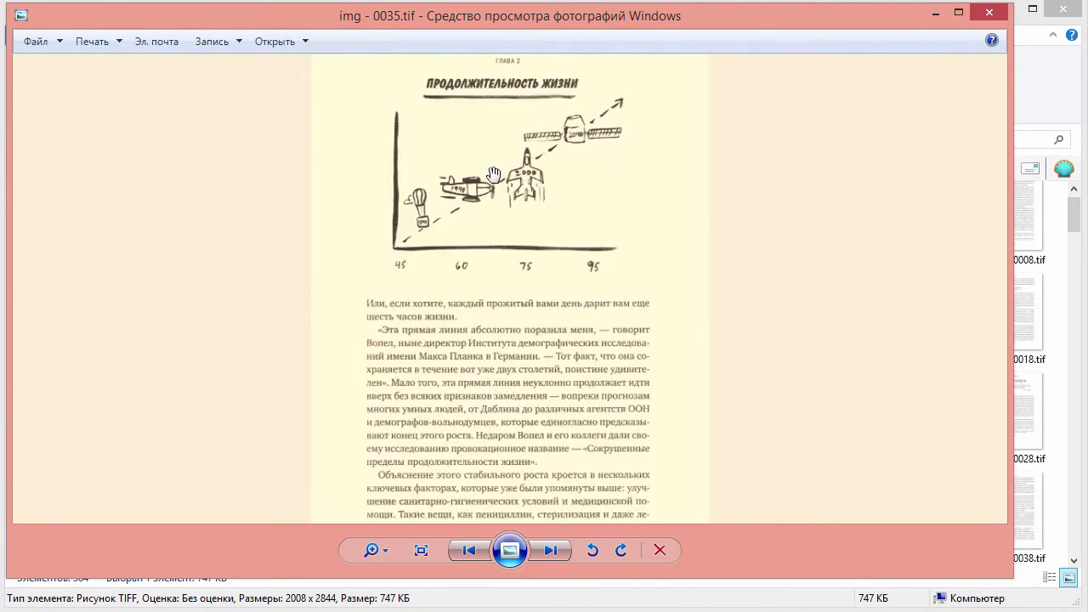
scroll(495, 159, up, 3)
scroll(494, 272, up, 3)
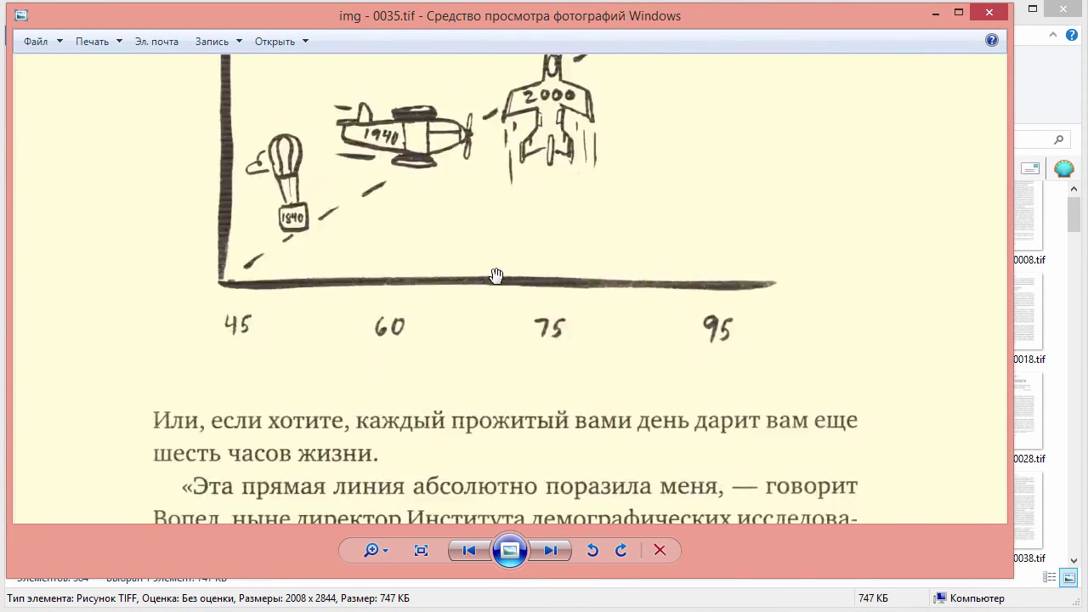
click(989, 11)
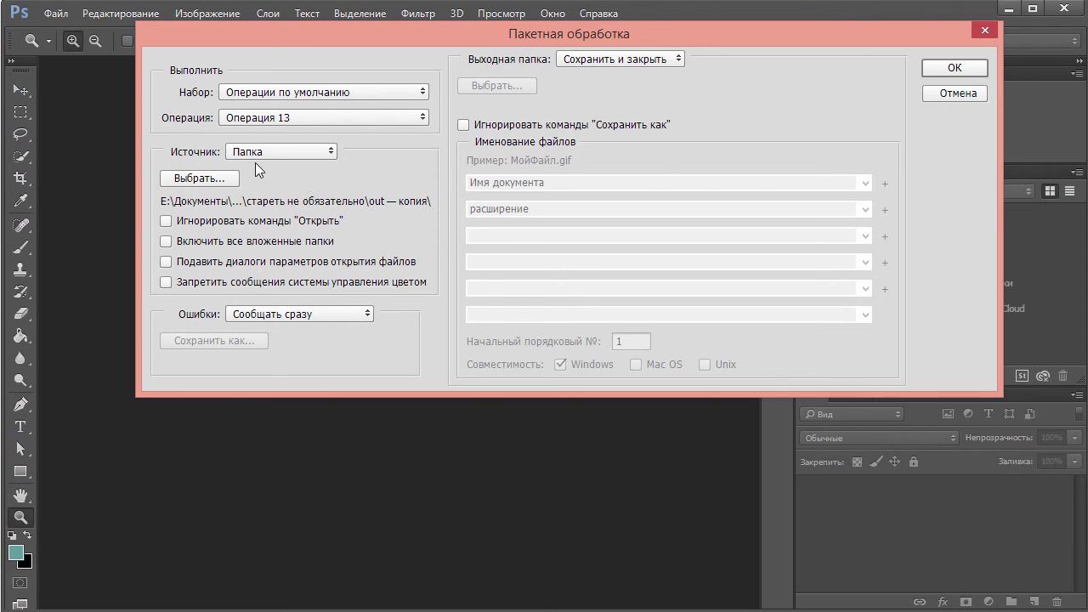
Step: In Photoshop, set the batch source to the out folder on drive E:
click(205, 179)
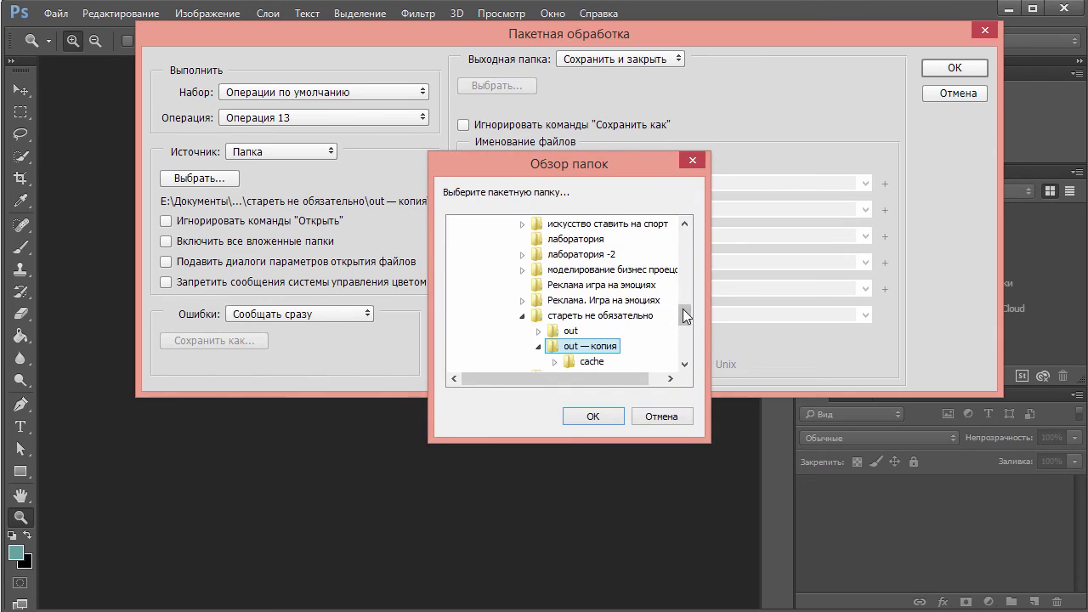
drag(687, 311, 686, 219)
click(507, 301)
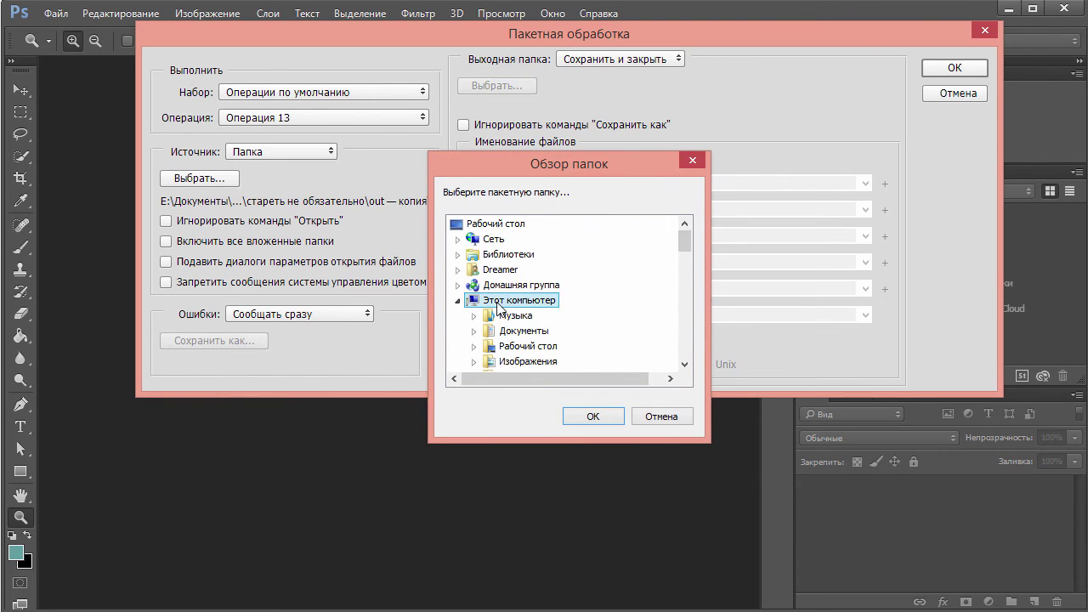
drag(685, 243, 685, 255)
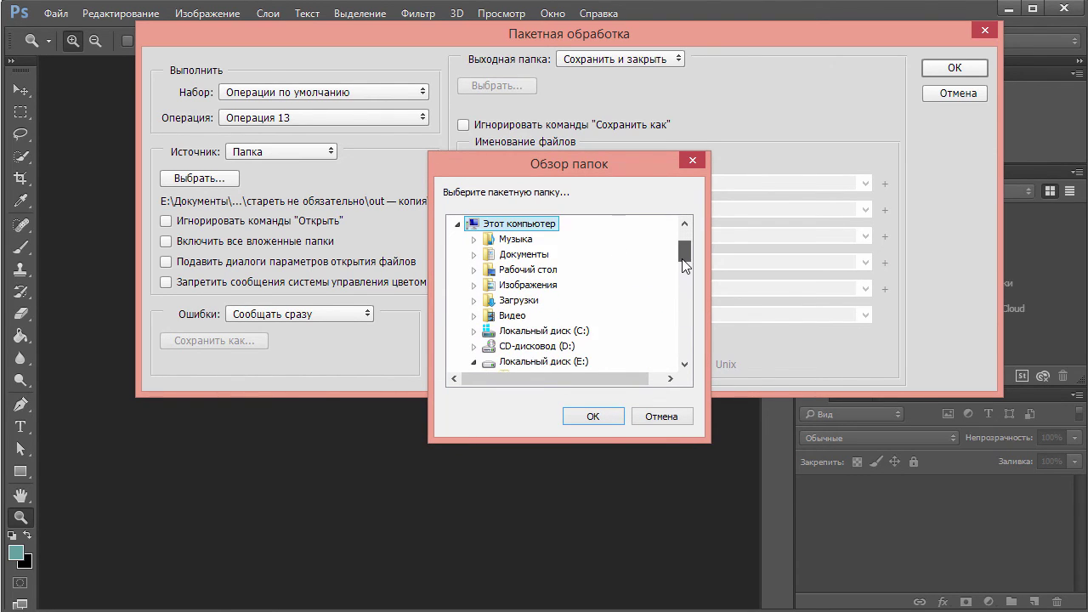
double_click(553, 362)
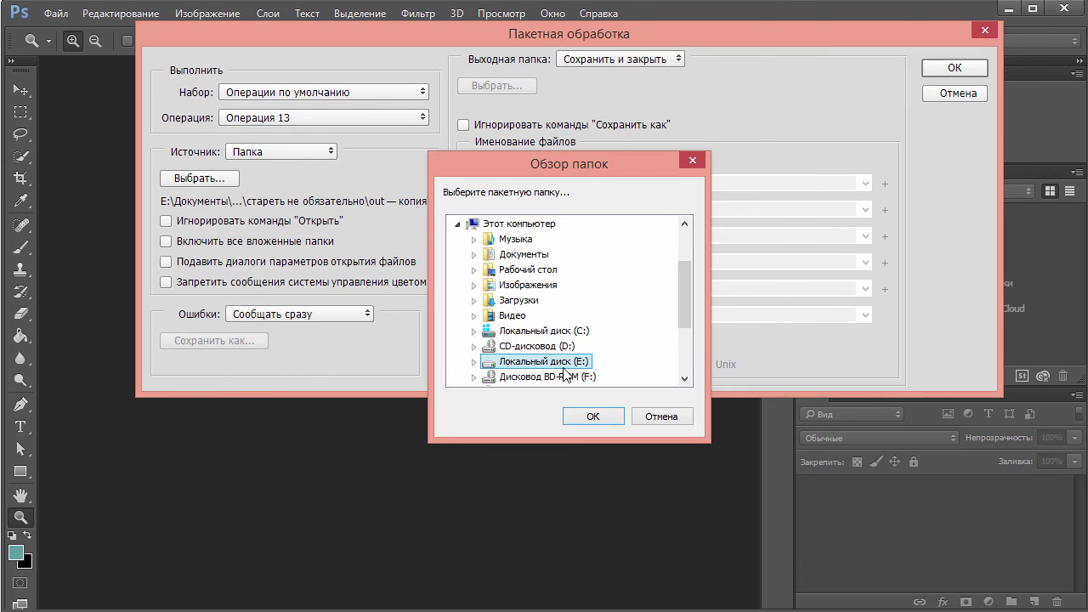
double_click(563, 365)
click(527, 270)
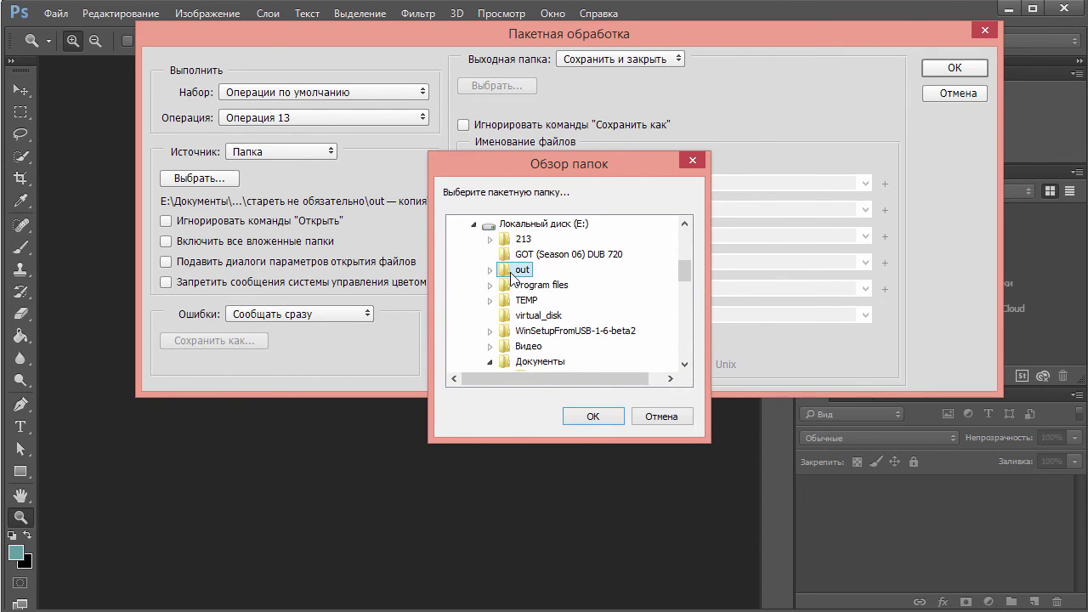
click(491, 271)
click(589, 416)
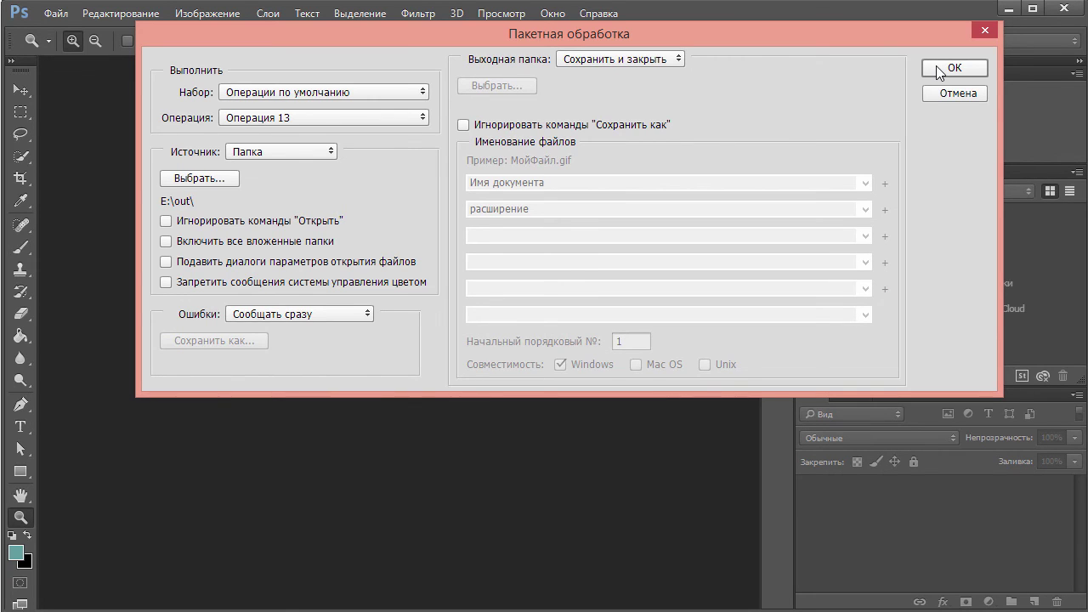
Step: Run the batch with Операция 13 from the default actions set, saving and closing each processed file
click(372, 117)
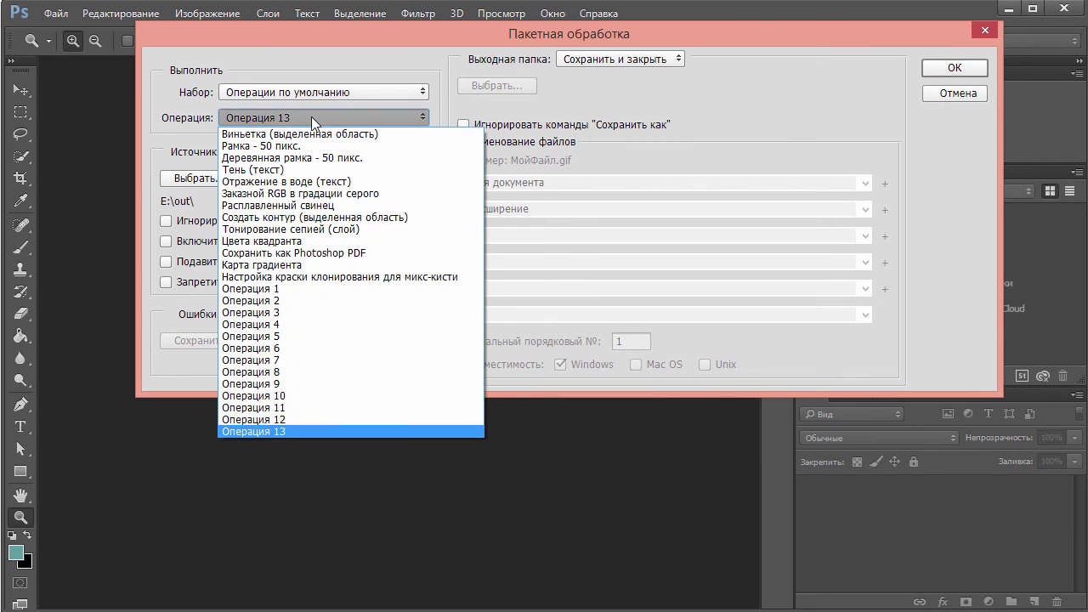
click(311, 117)
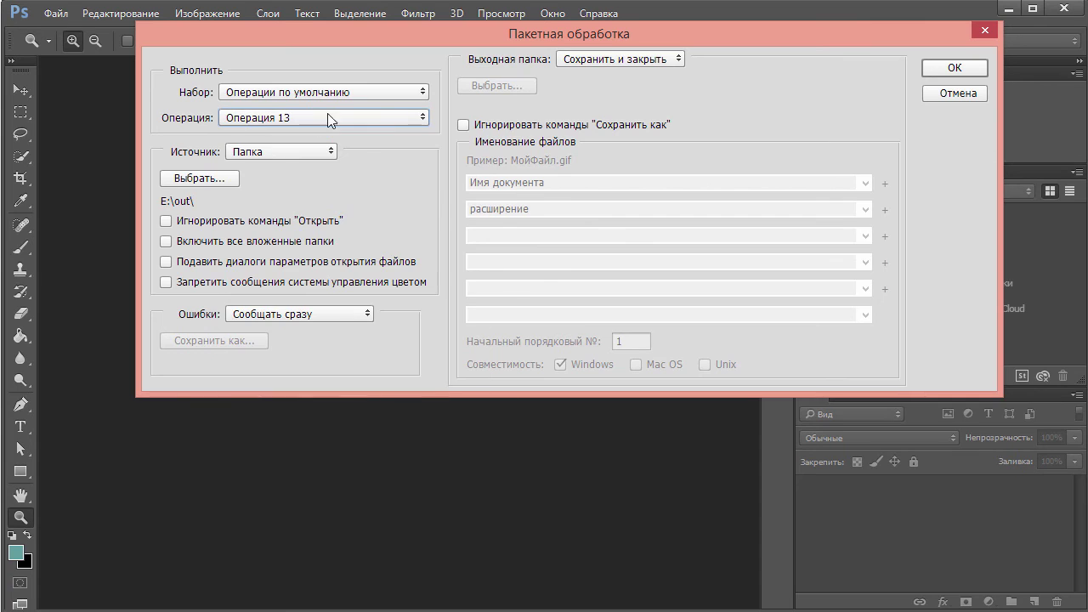
click(945, 70)
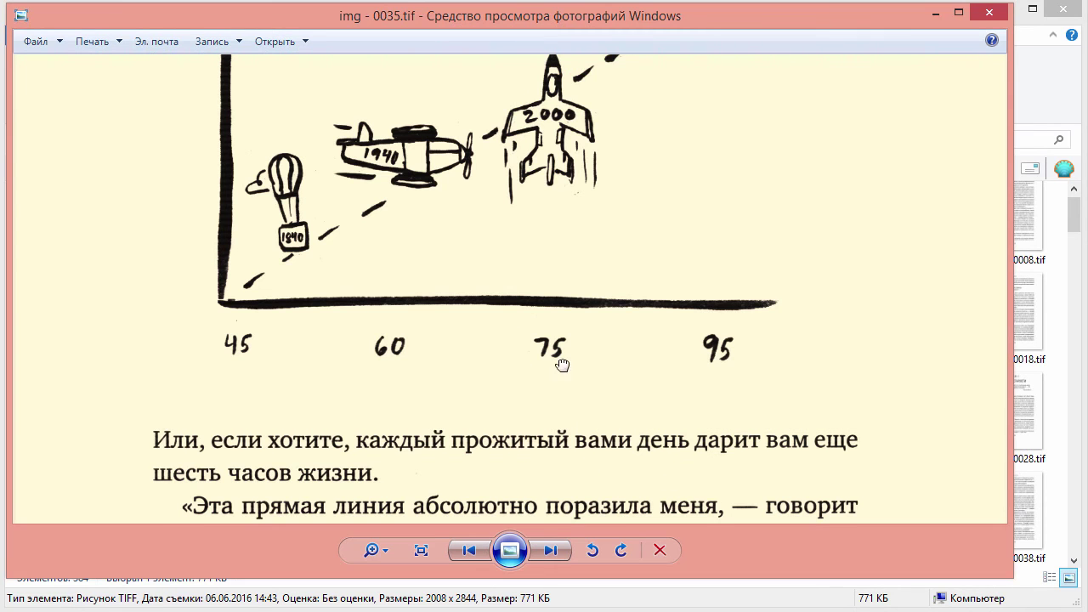
Step: Examine the drawing and text of the processed img - 0035.tif enlarged in Windows Photo Viewer
scroll(557, 361, up, 3)
scroll(531, 213, down, 2)
scroll(580, 408, up, 2)
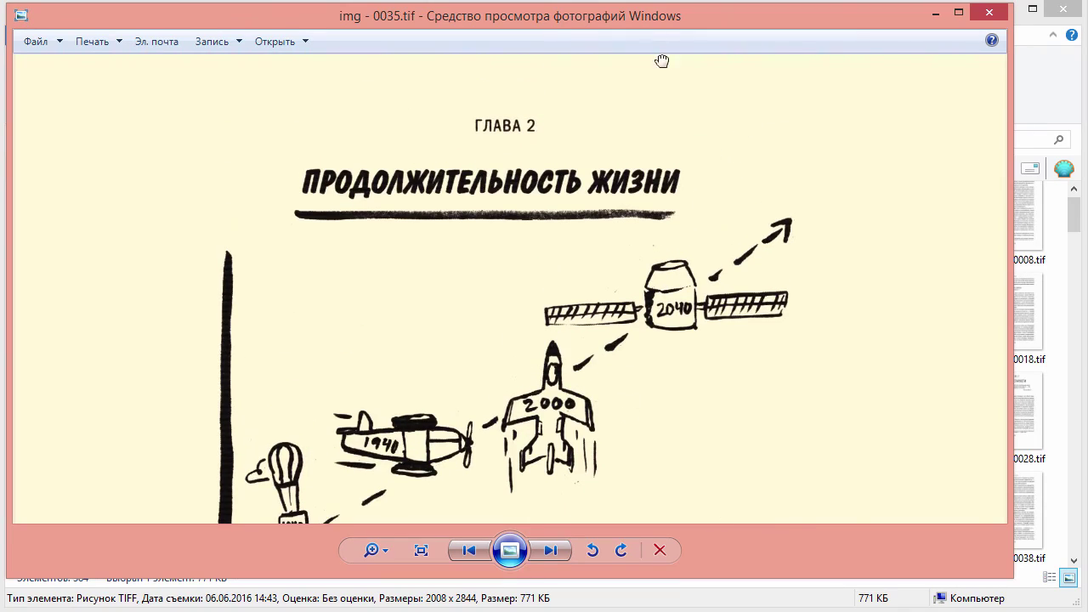
scroll(648, 231, down, 10)
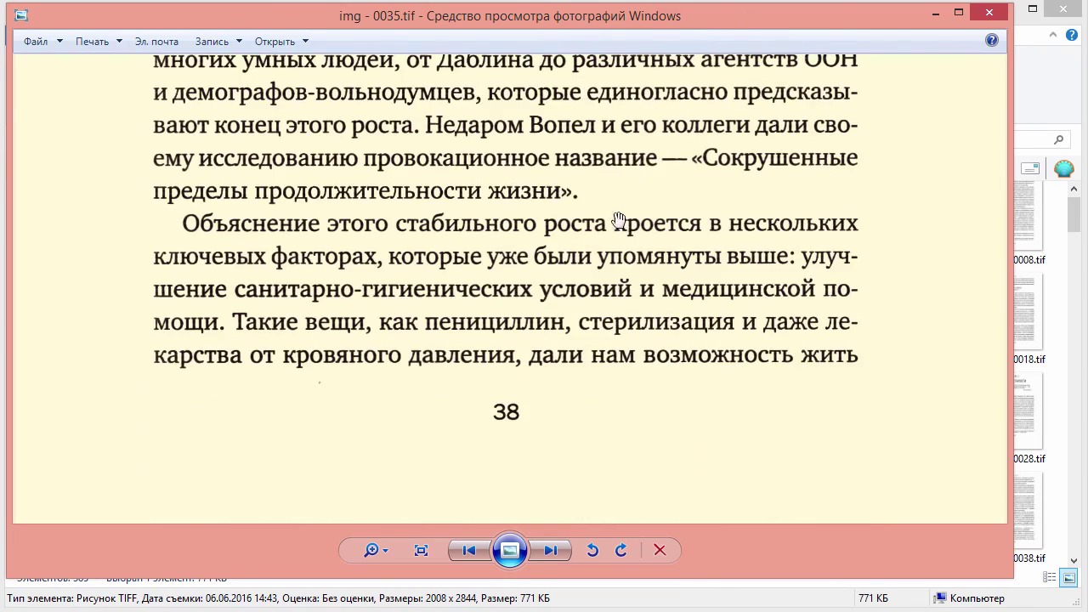
drag(620, 213, 533, 321)
scroll(177, 311, up, 5)
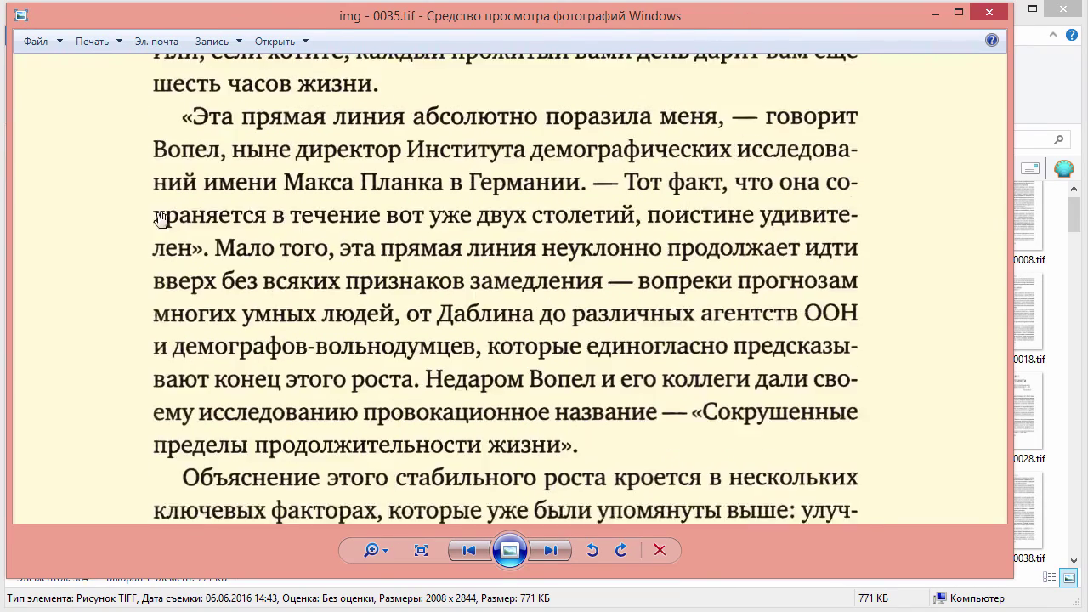
scroll(563, 340, down, 6)
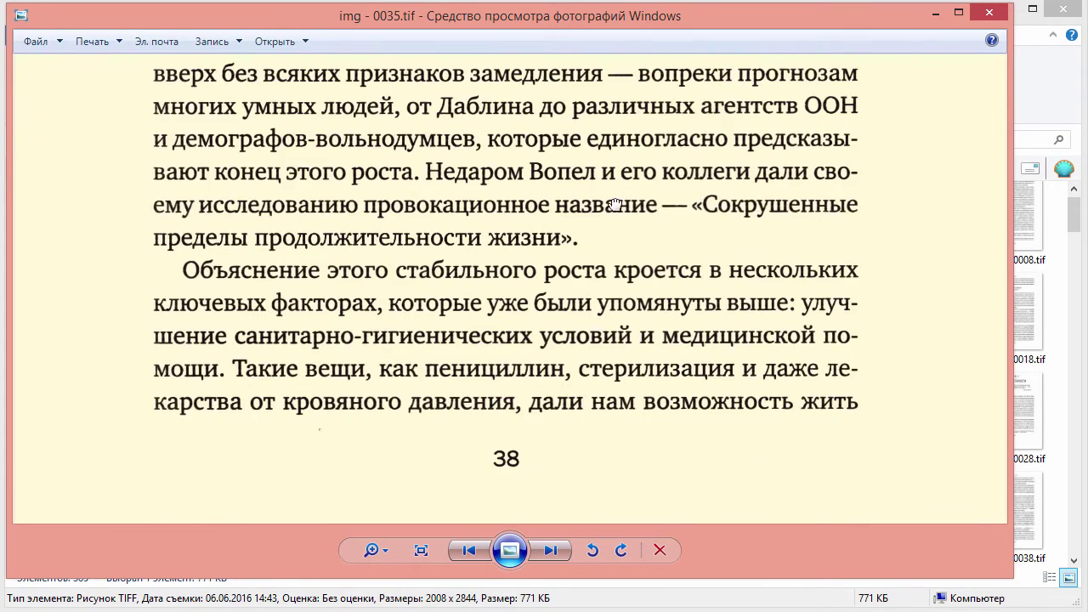
Step: Close the image viewer and look at the cover page of Binder1.pdf in Adobe Acrobat Pro
click(990, 16)
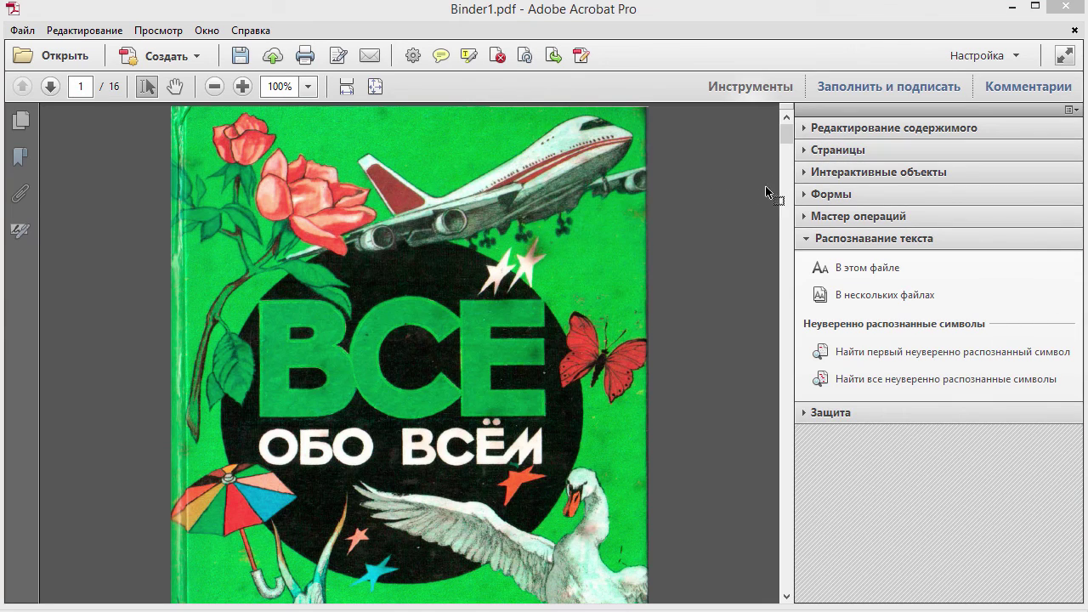
mouse_move(788, 141)
mouse_down()
mouse_move(788, 162)
mouse_move(789, 134)
mouse_up()
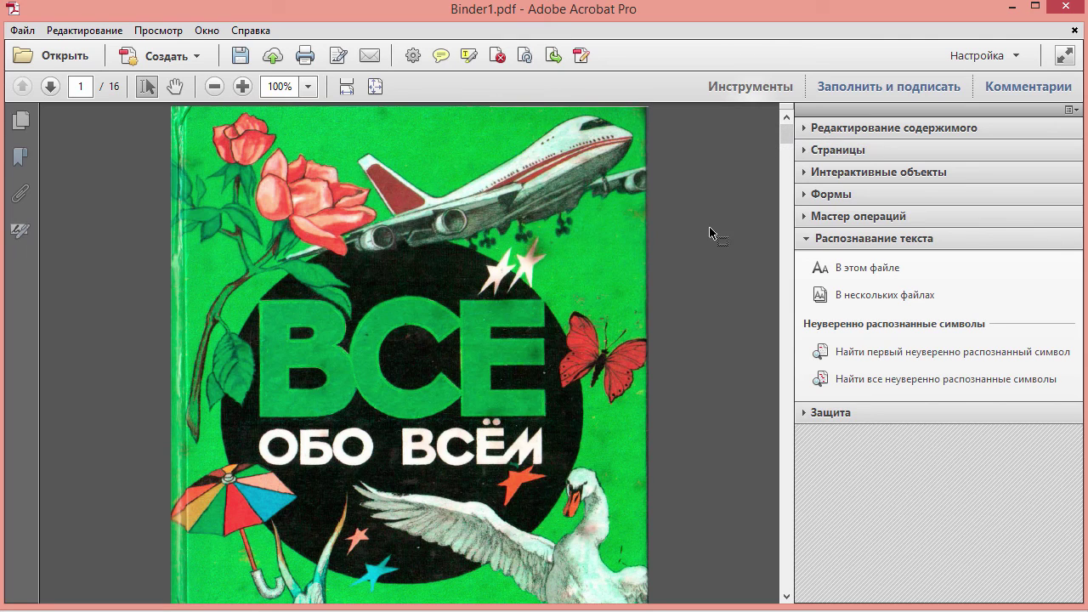
drag(787, 134, 766, 120)
Step: Switch to ABBYY FineReader 12 and delete all the old pages from the current document
key(alt+Tab)
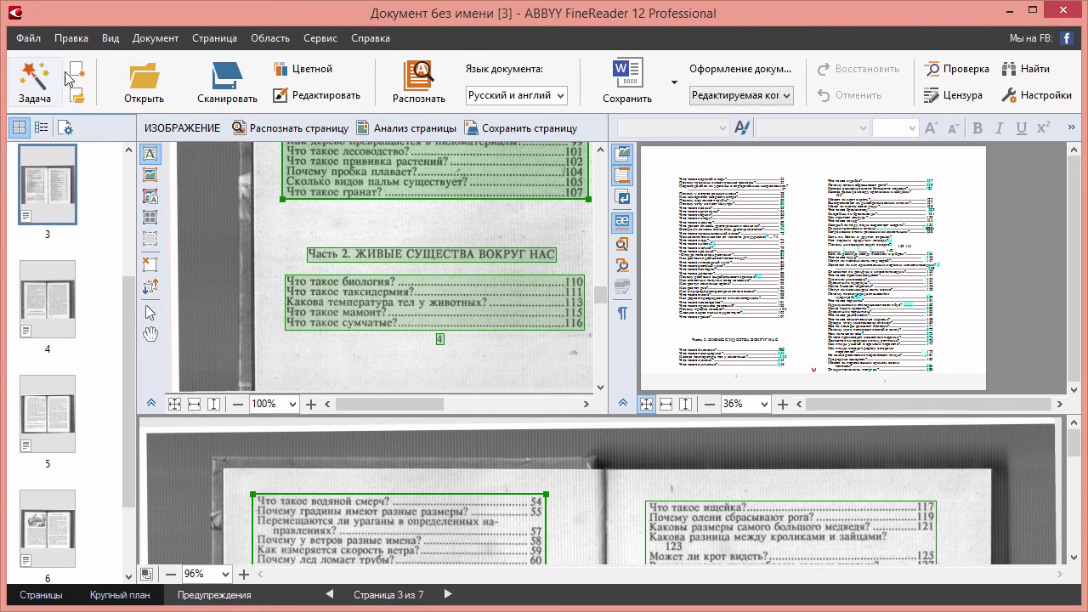
drag(104, 179, 59, 579)
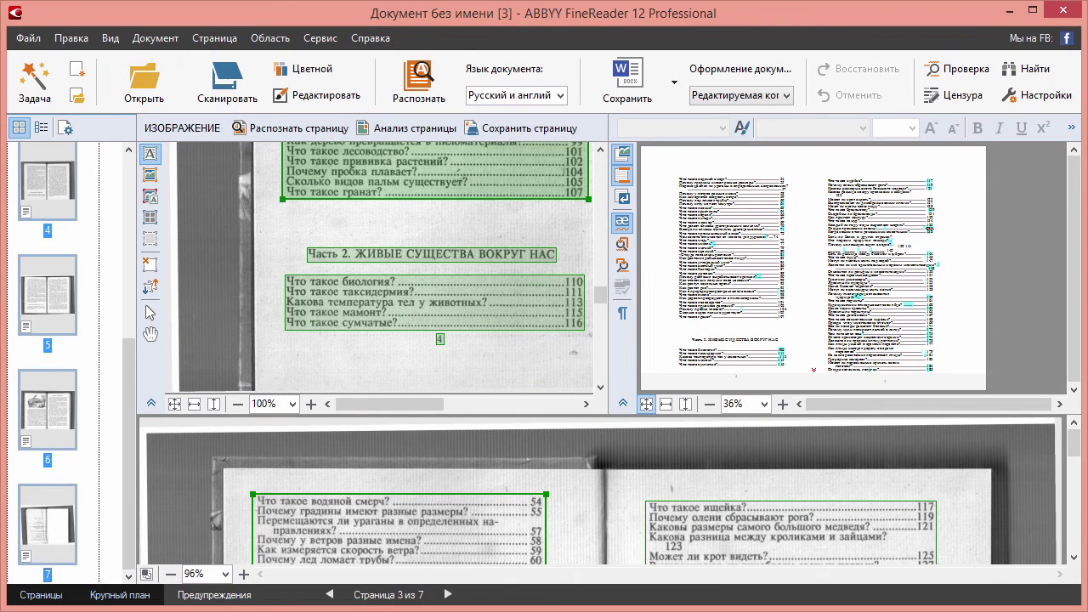
key(Delete)
key(Escape)
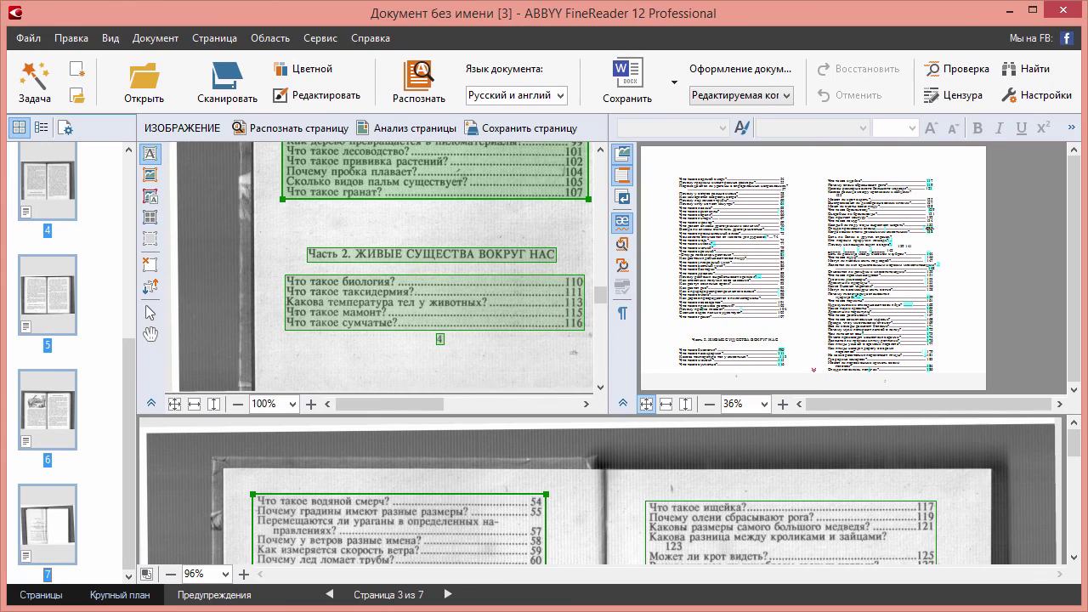
key(Delete)
key(Return)
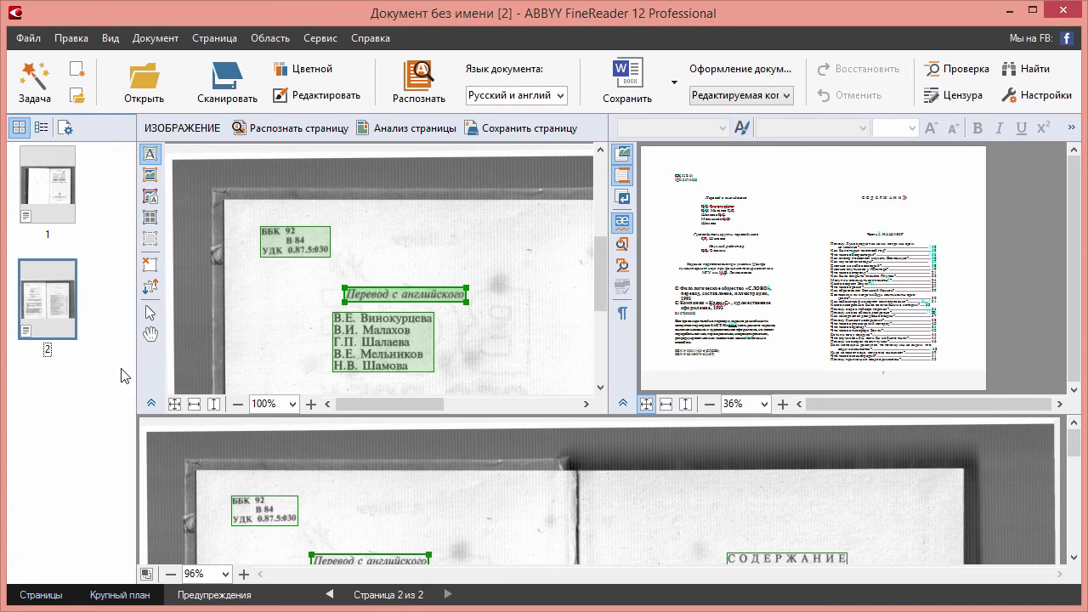
drag(121, 425, 8, 142)
key(Delete)
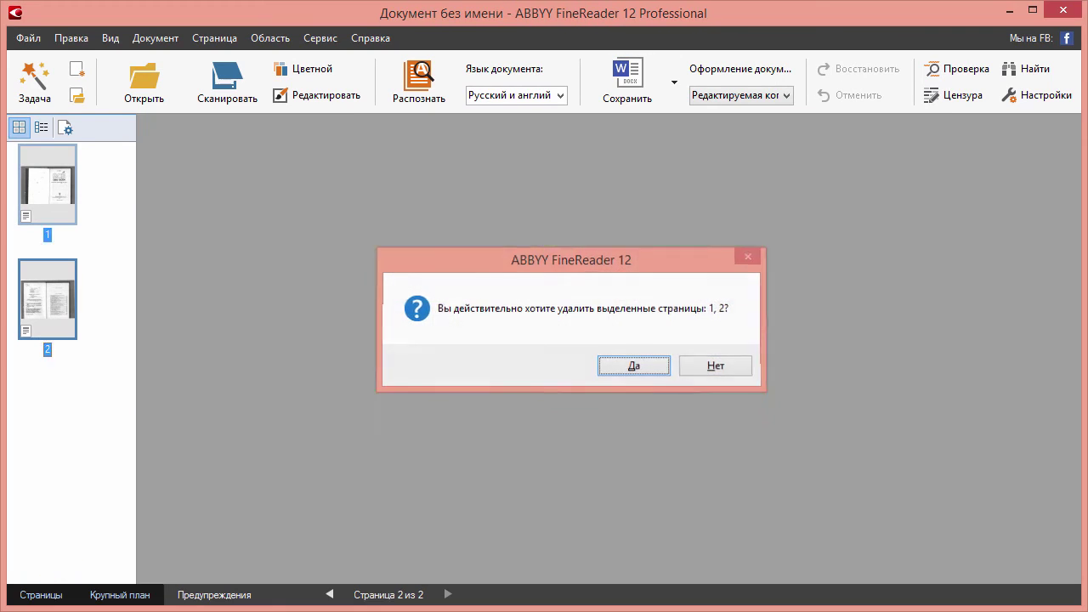
key(Return)
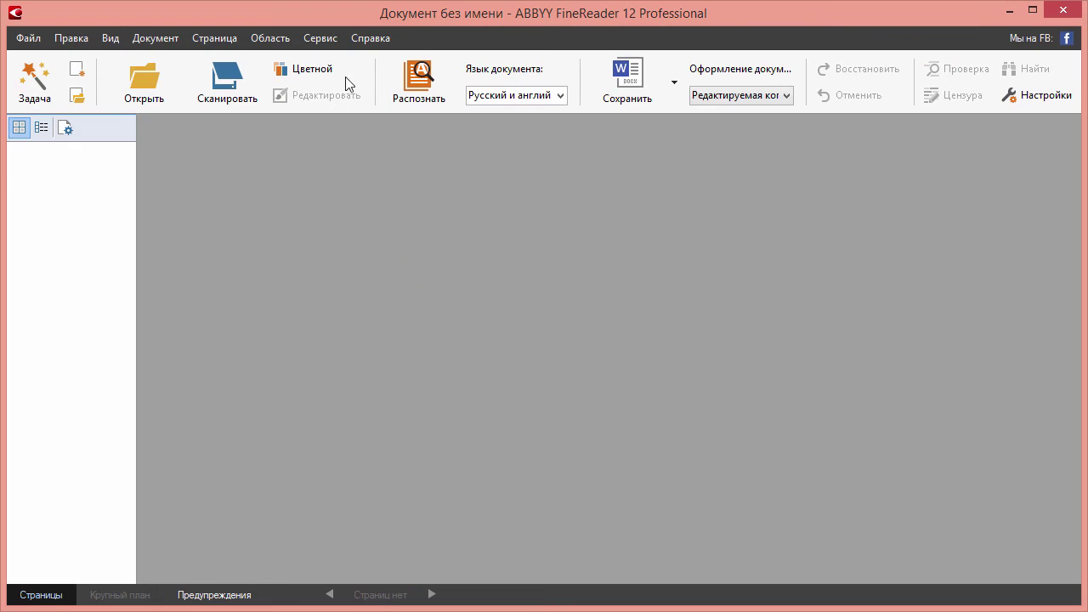
Step: Open all the images from aaa.tif through zzz.tif in the 213\out folder on drive E:
click(28, 37)
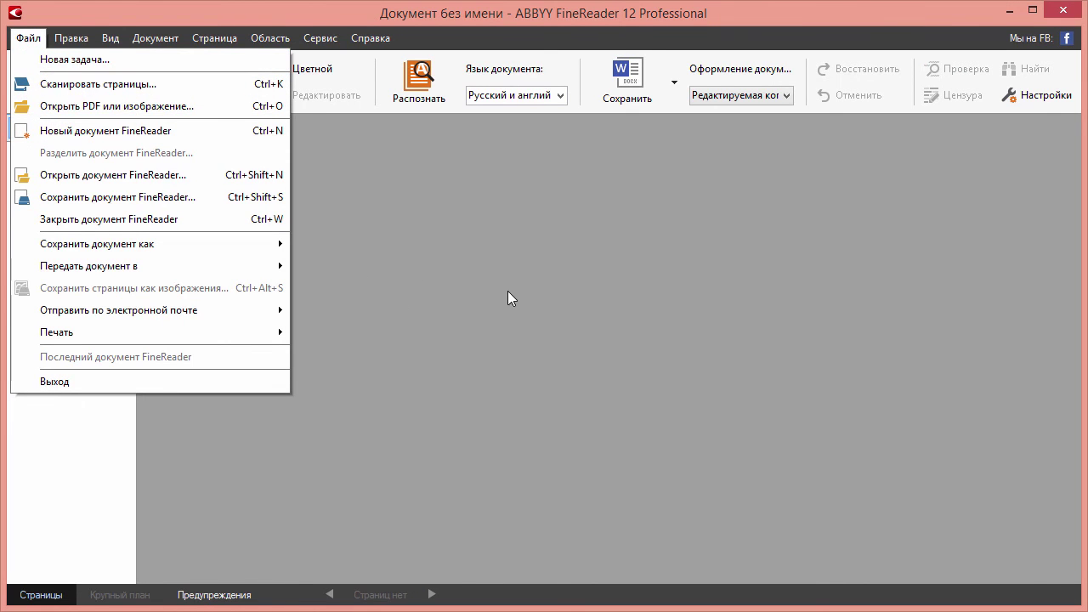
click(151, 105)
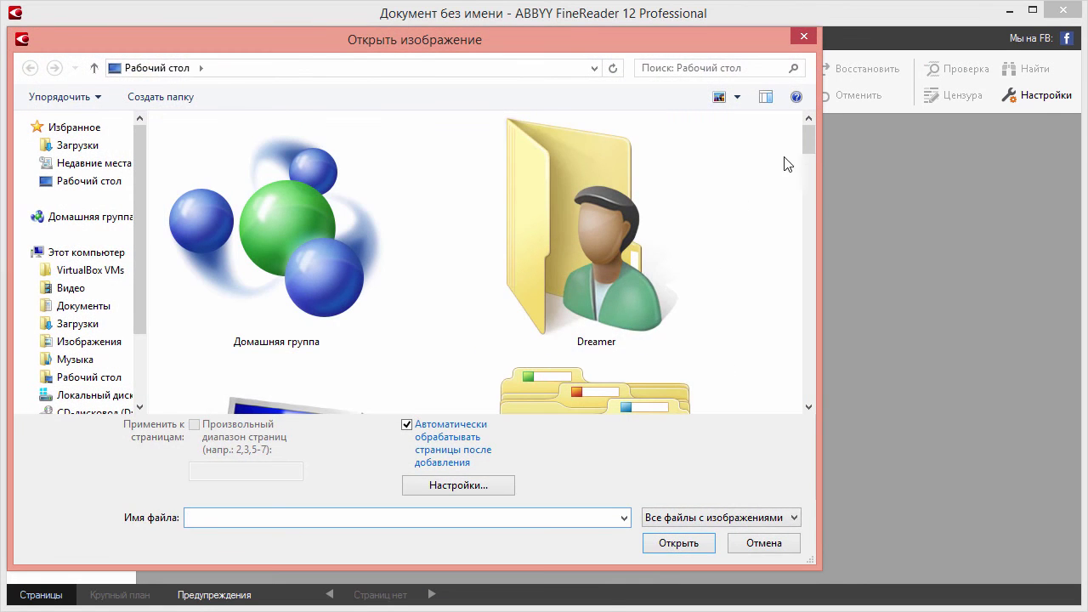
drag(808, 149, 808, 174)
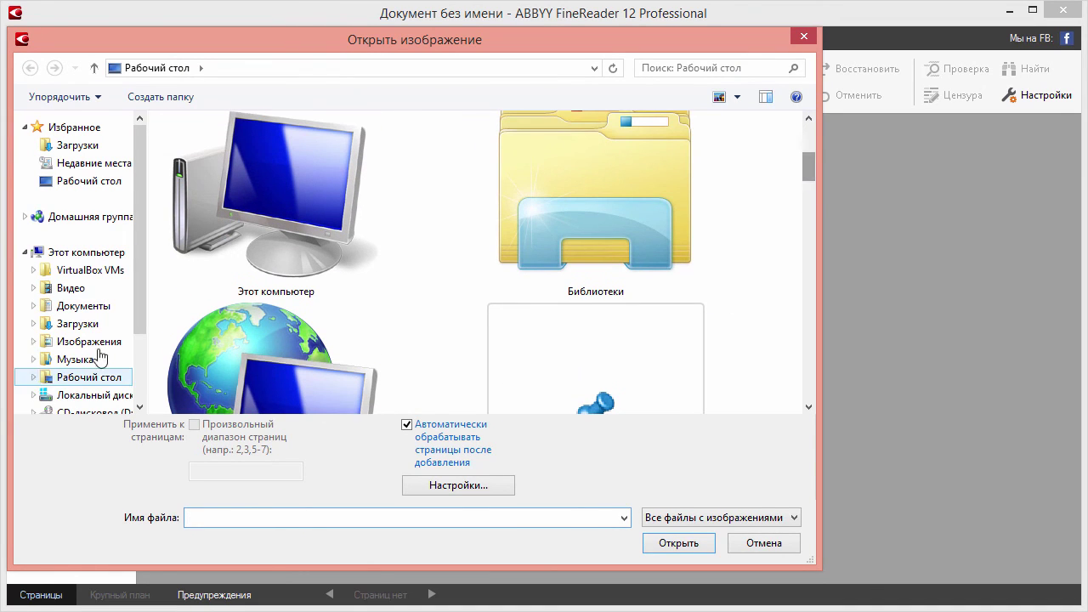
drag(143, 315, 142, 365)
click(111, 355)
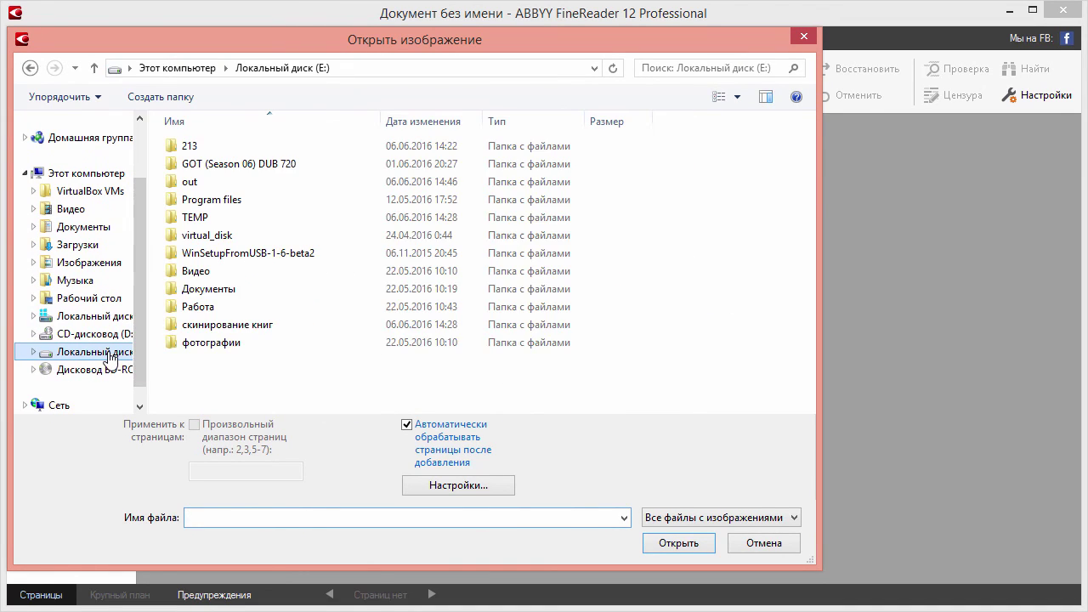
double_click(266, 146)
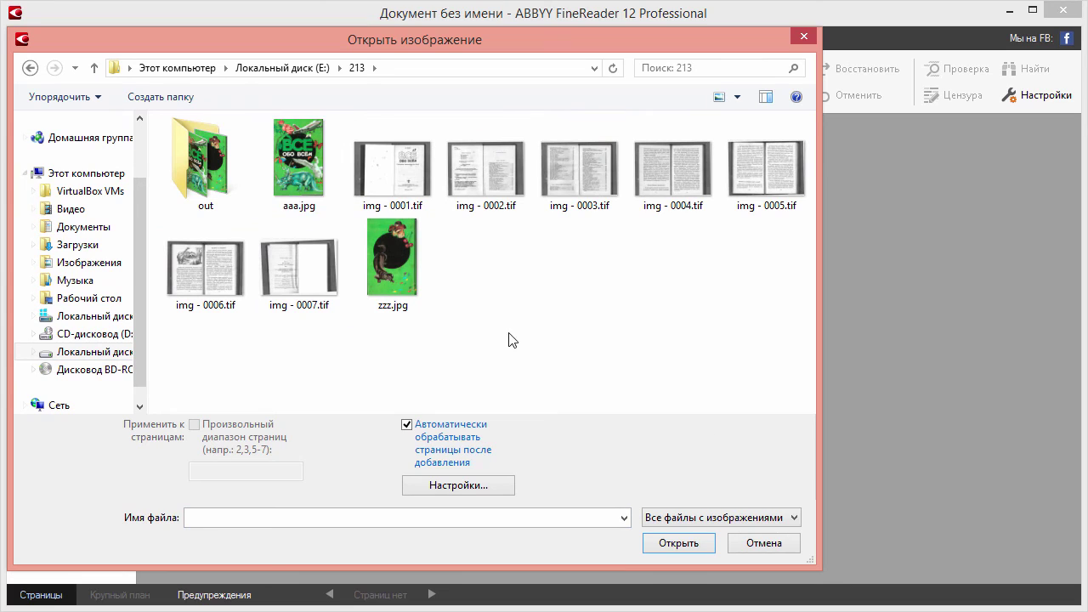
double_click(202, 177)
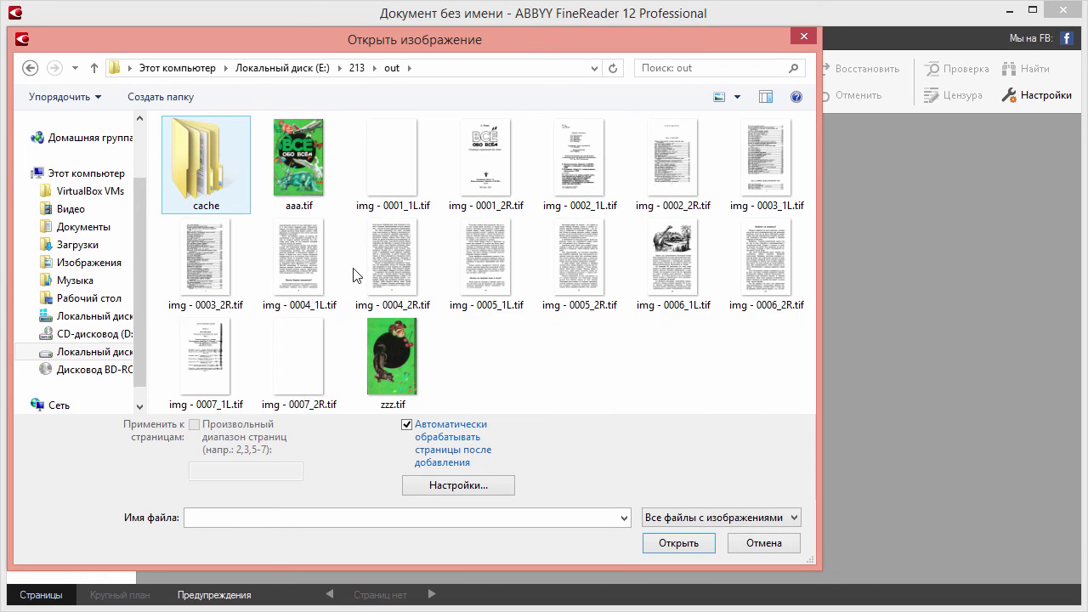
click(312, 160)
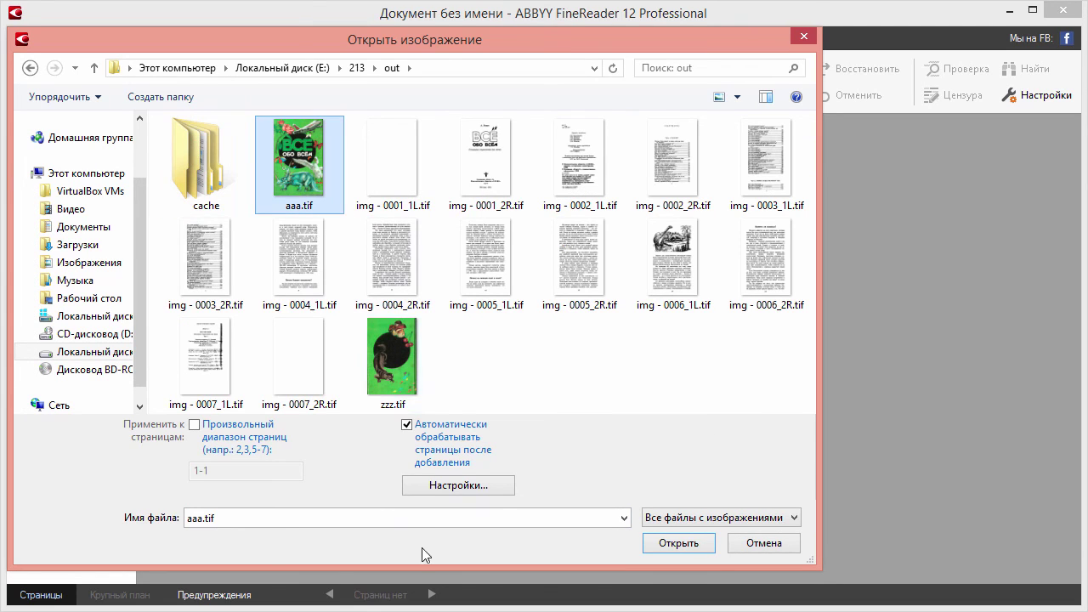
shift+click(404, 367)
click(680, 542)
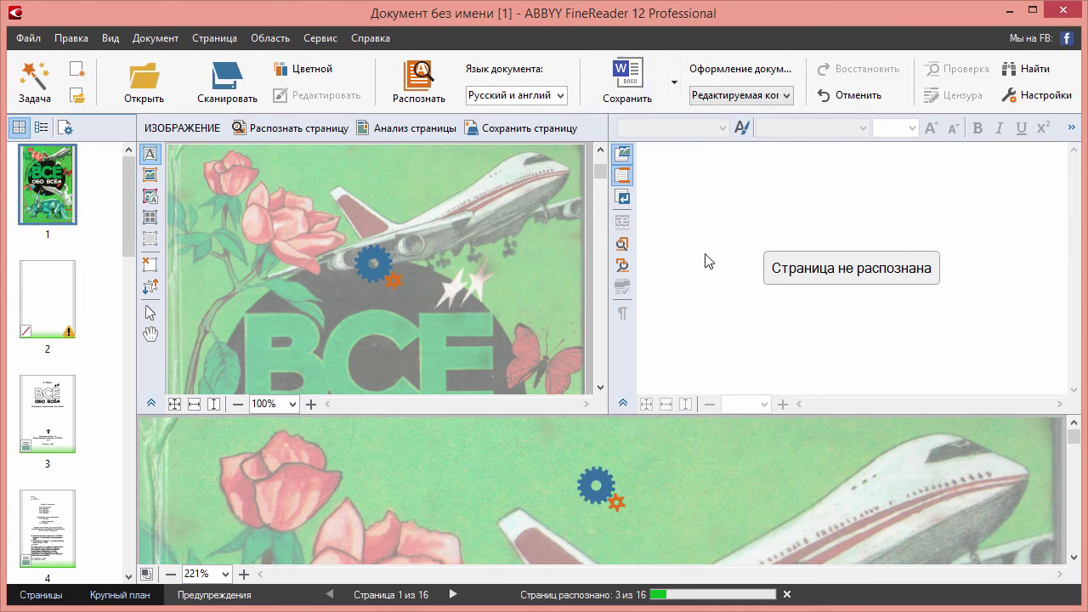
Step: Start saving the document as PDF, choosing to recognize and save and agreeing to recognize the pages again
click(674, 82)
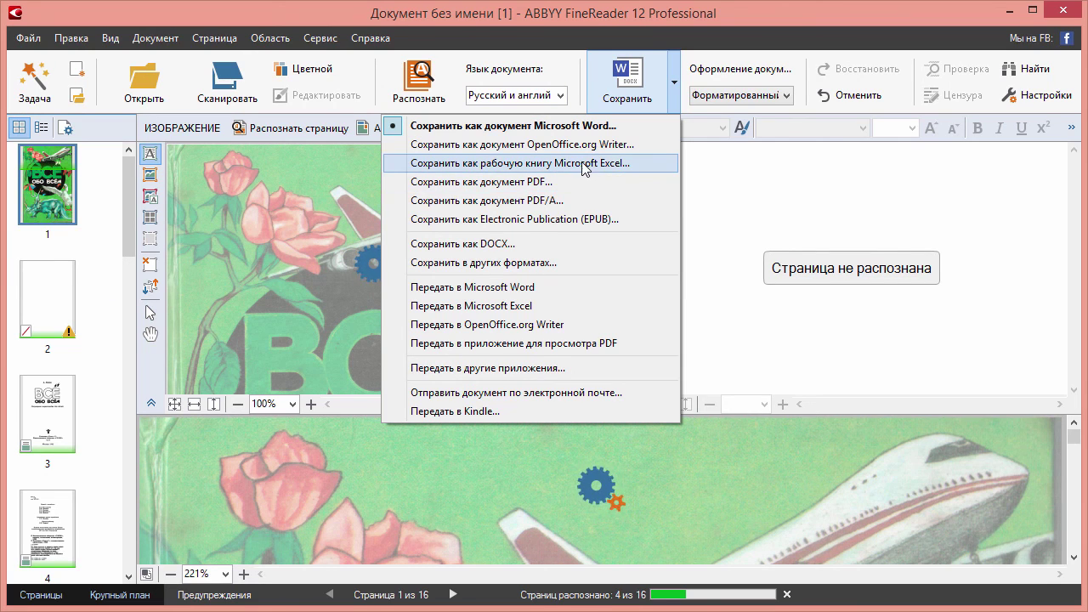
click(522, 184)
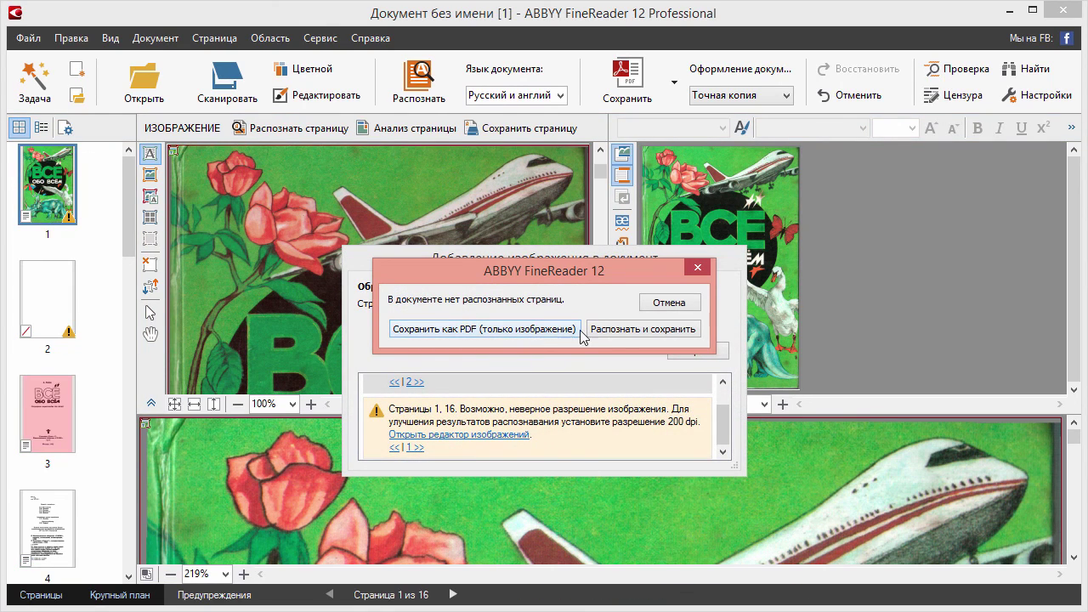
click(647, 330)
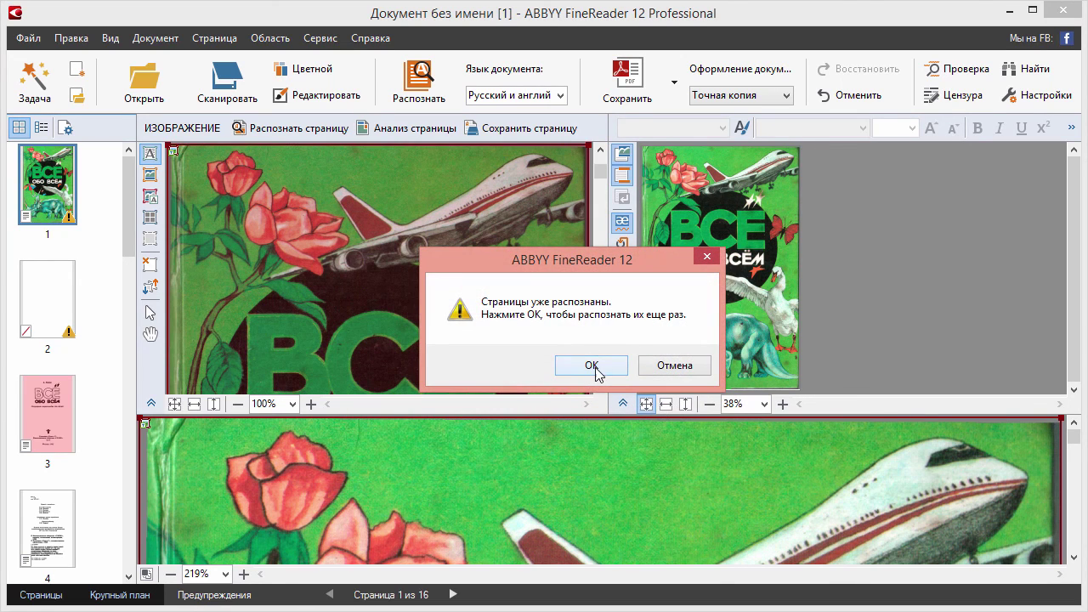
click(599, 367)
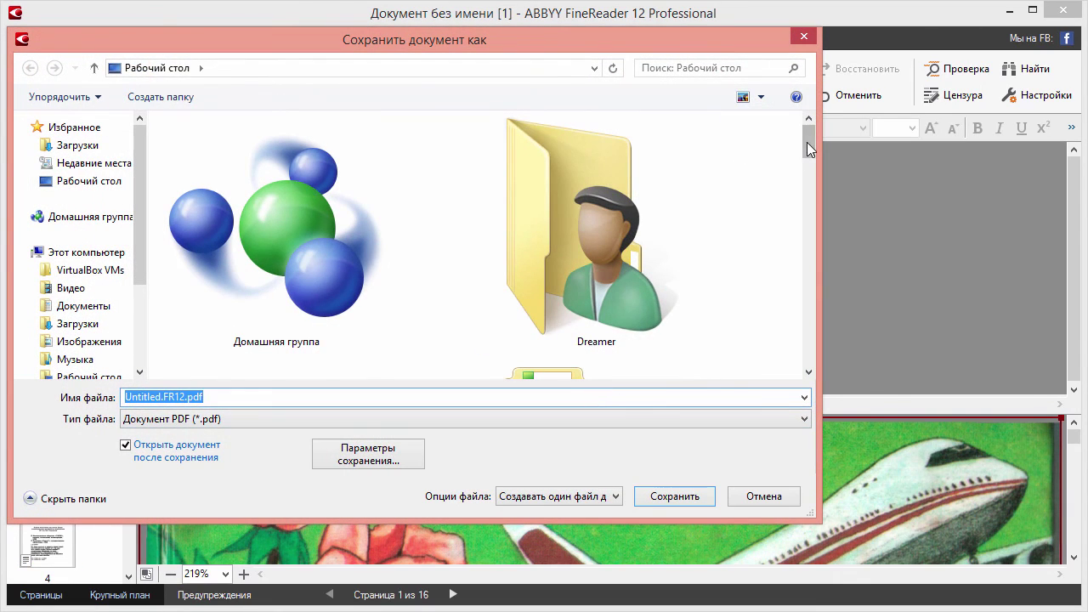
Step: Select the suggested name of the PDF file for editing
scroll(808, 140, down, 3)
scroll(654, 166, up, 3)
click(182, 396)
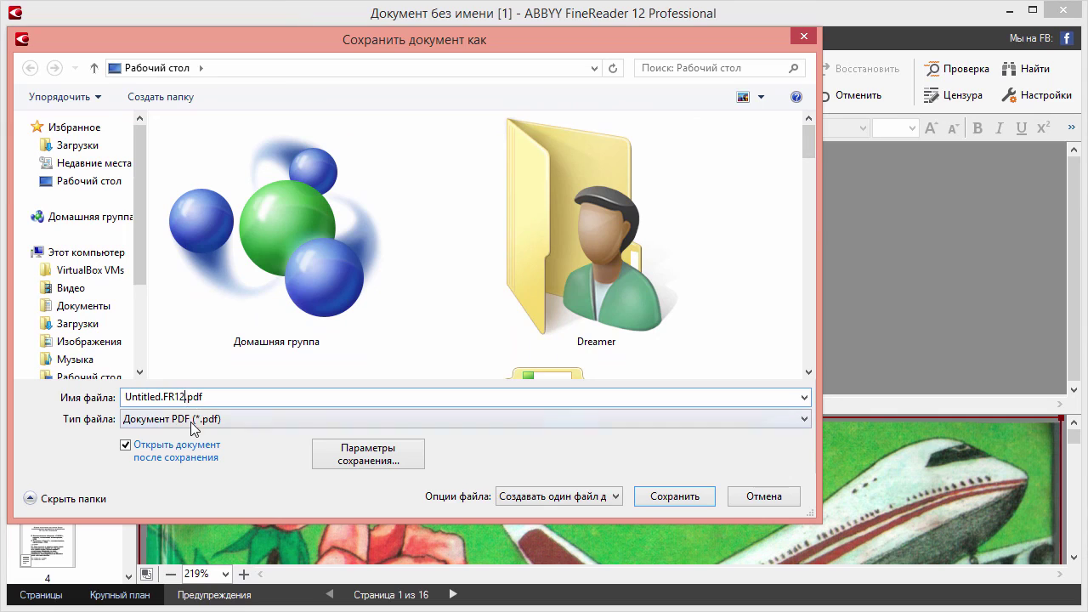
drag(182, 396, 17, 396)
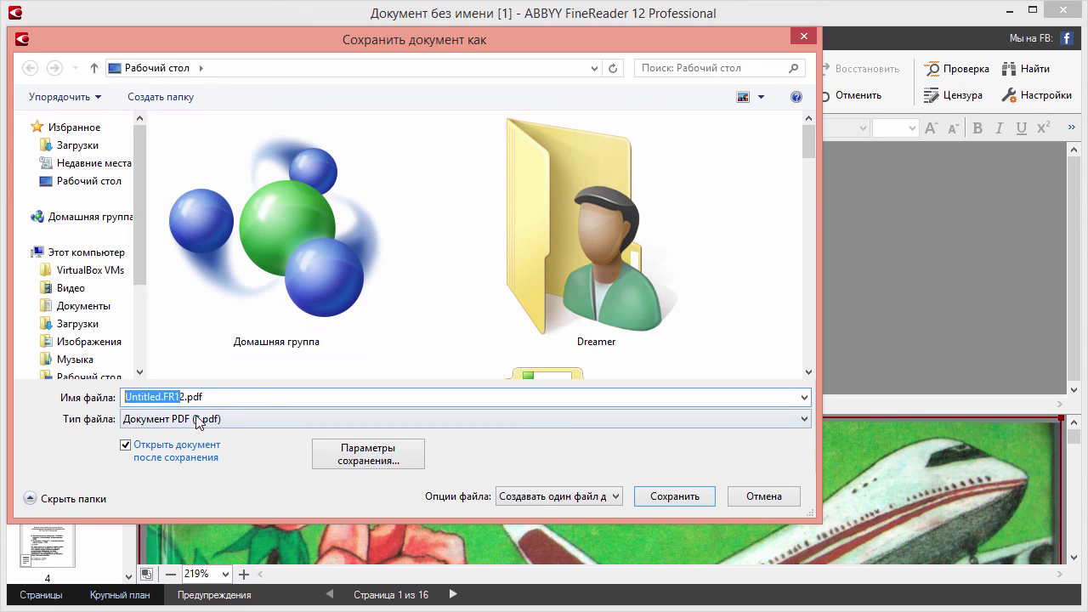